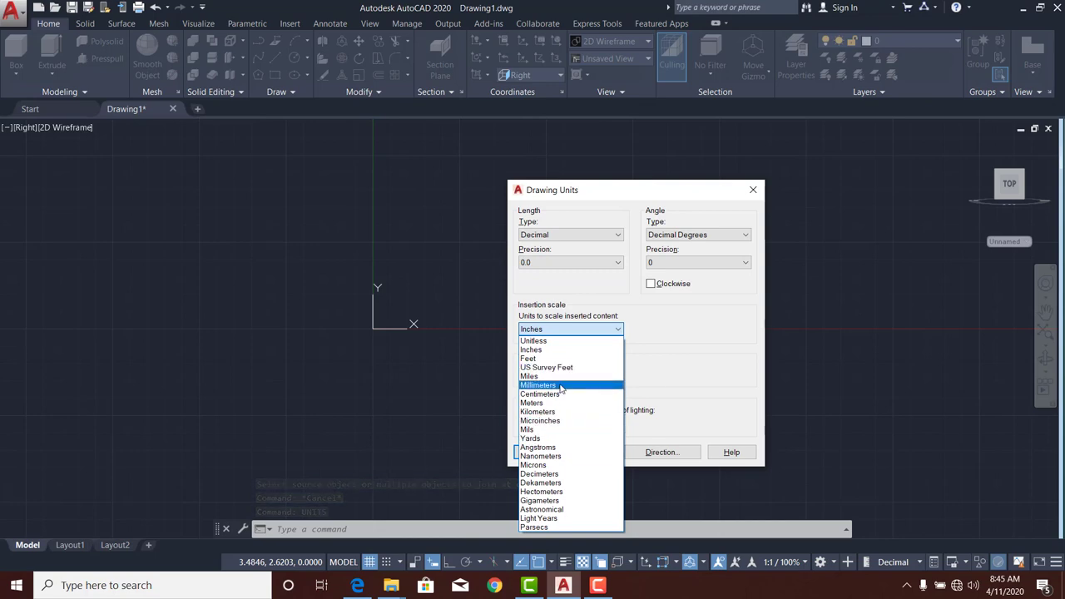
Set the drawing's insertion scale units to Millimeters and accept the unit settings.
left_click(556, 385)
left_click(539, 452)
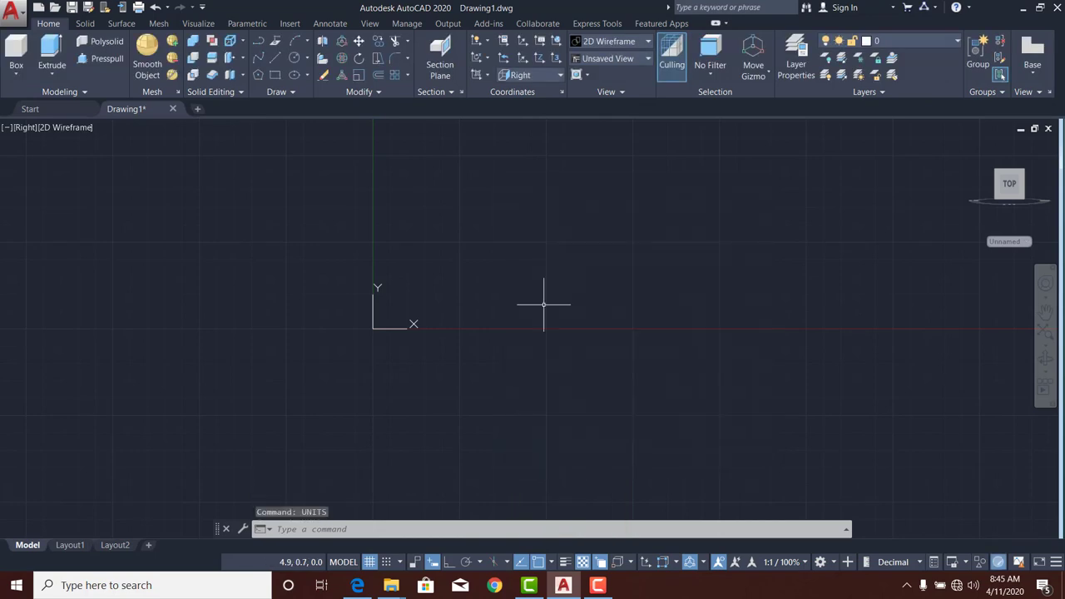
Set the drawing limits from 0,0 to 6000,4000 and zoom to show all of the drawing area.
type("LIMITS")
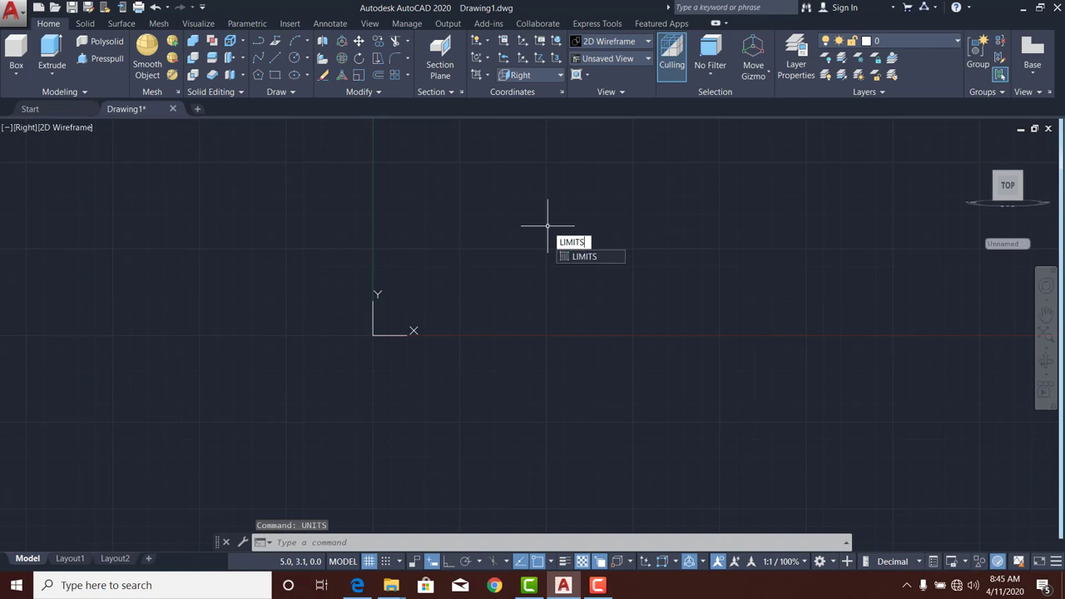
key("Return")
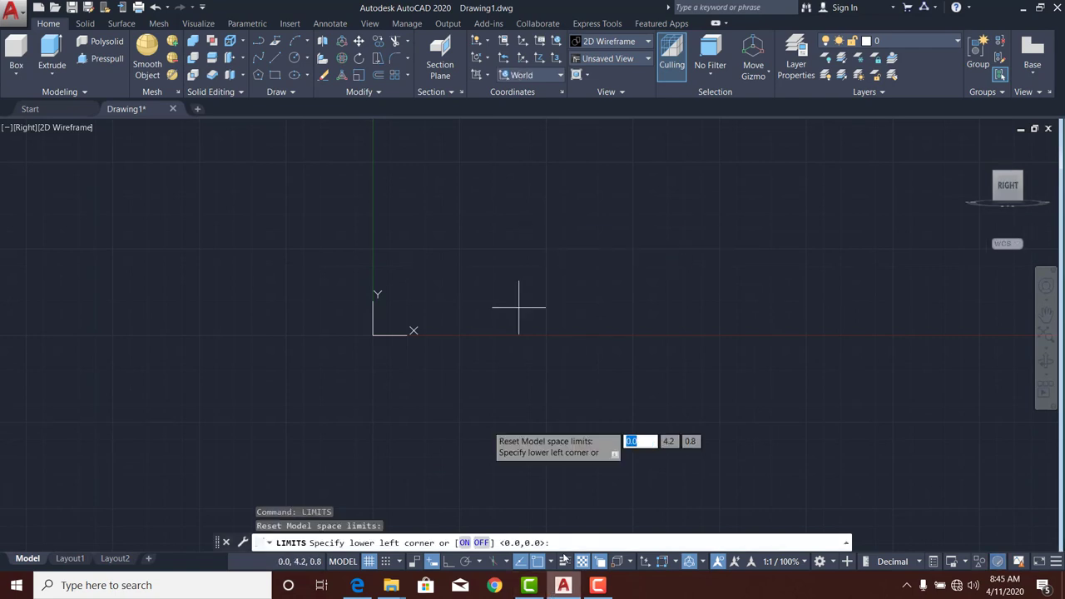
key("Return")
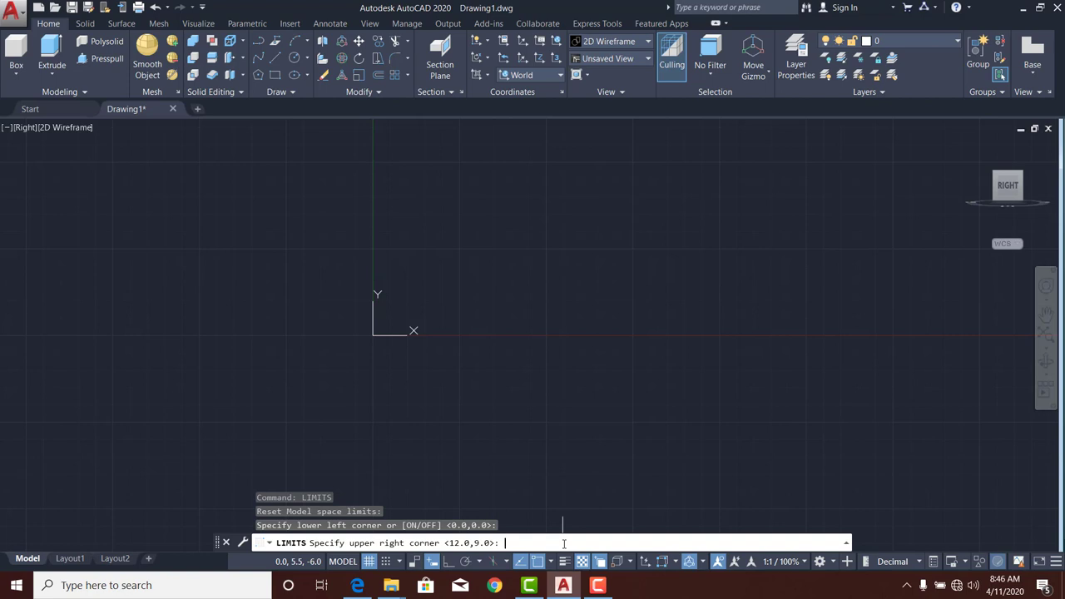
type("6000,4000")
key("Return")
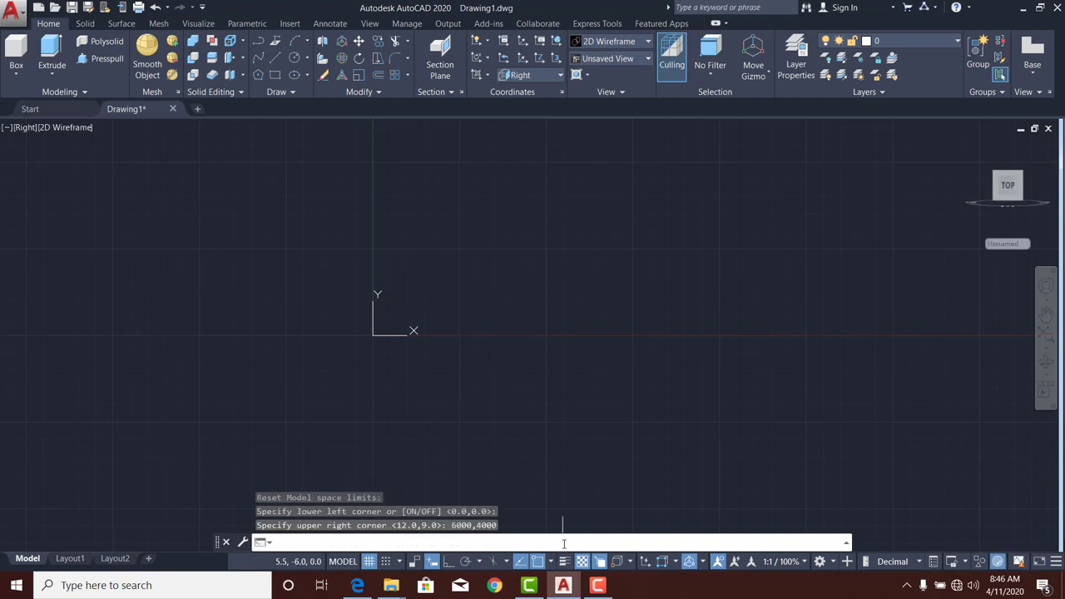
type("zoom")
key("Return")
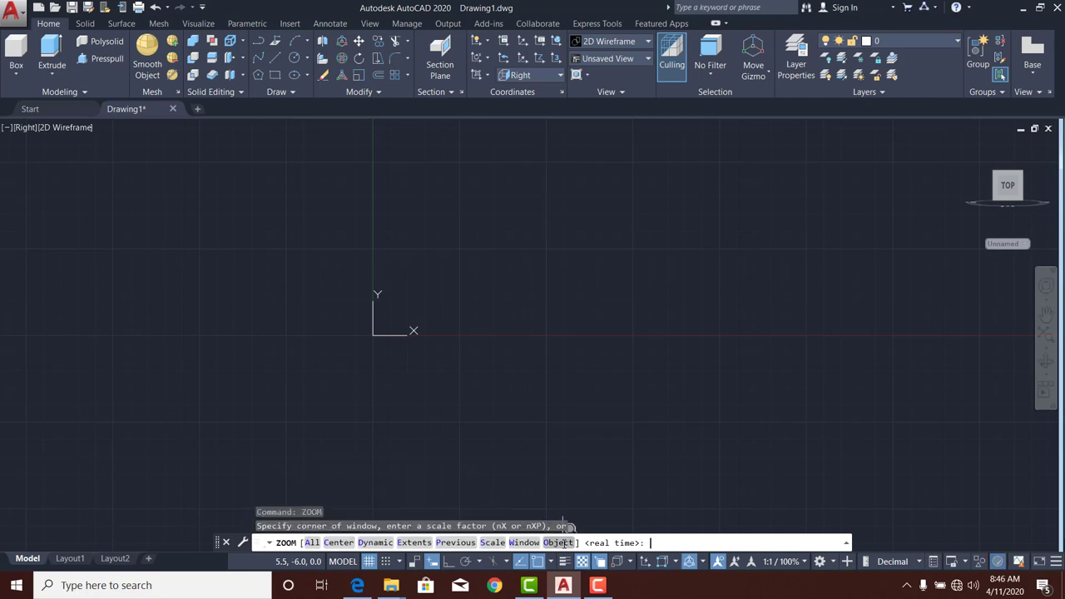
type("a")
key("Return")
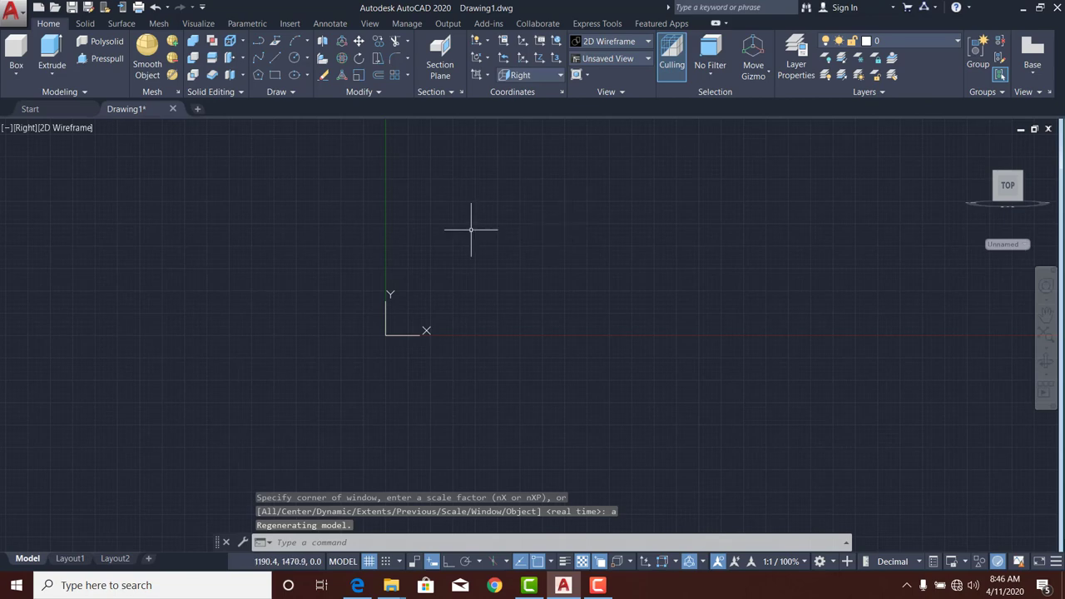
Start a polyline above the origin with Ortho on and draw its first segment 200 mm straight down.
mouse_move(473, 228)
middle_mouse_down()
mouse_move(403, 286)
mouse_move(408, 275)
middle_mouse_up()
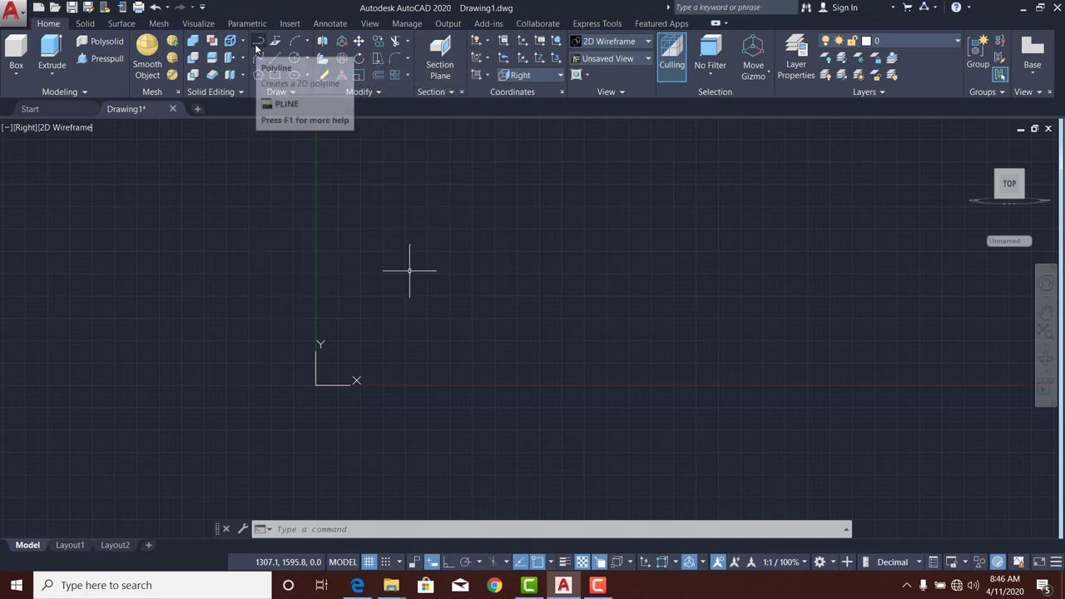
left_click(259, 43)
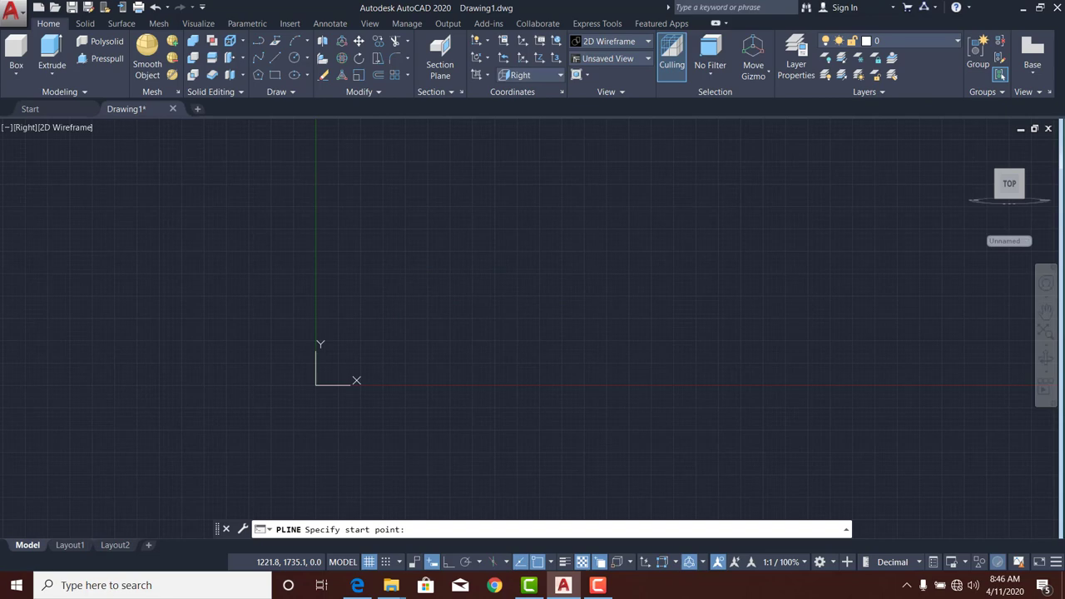
left_click(403, 260)
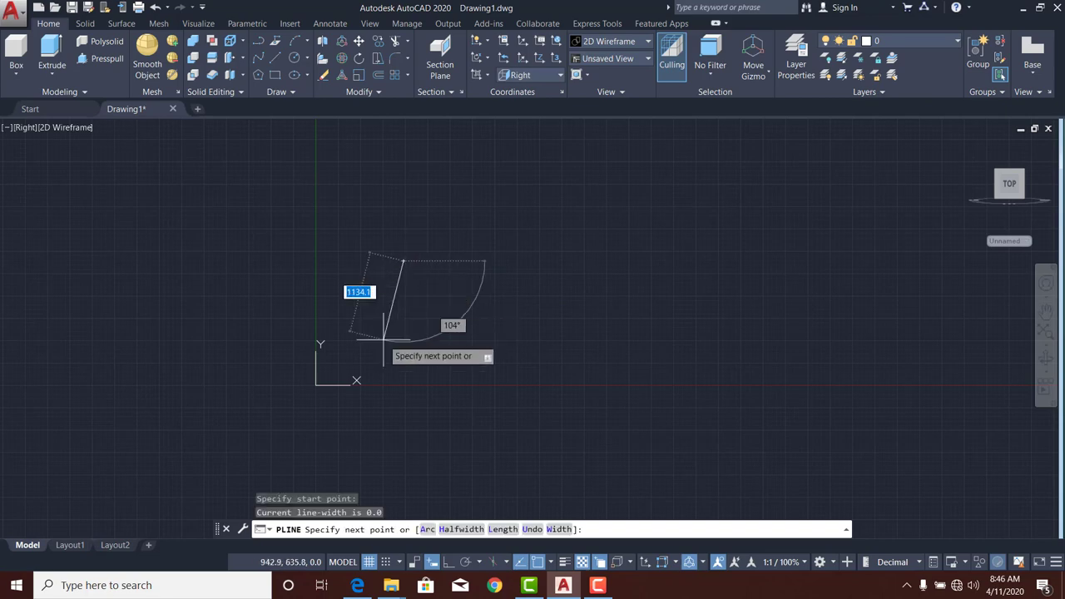
key("F8")
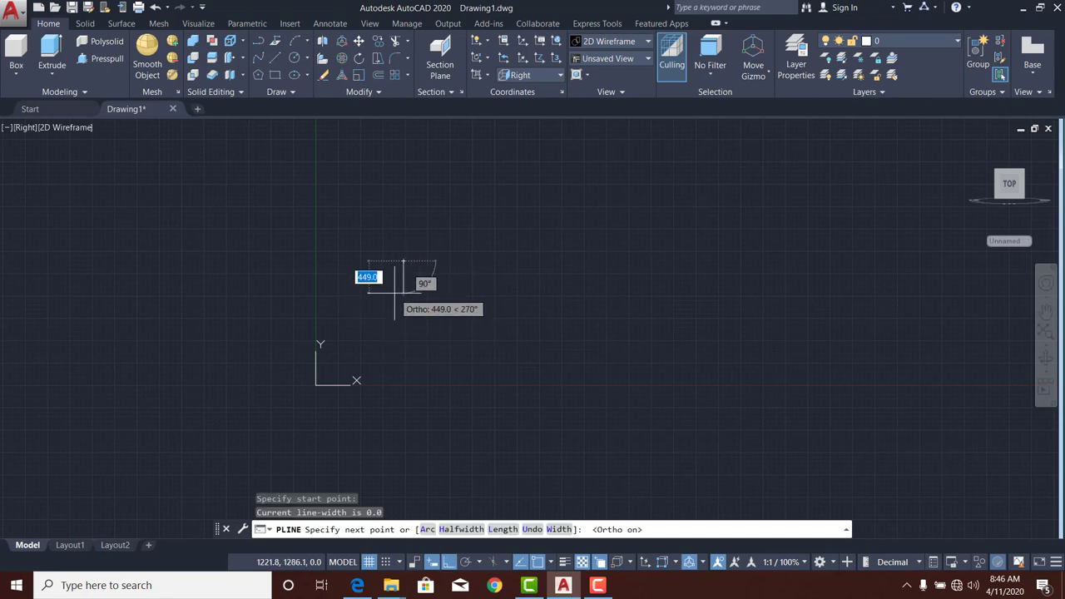
scroll(395, 293, "up", 2)
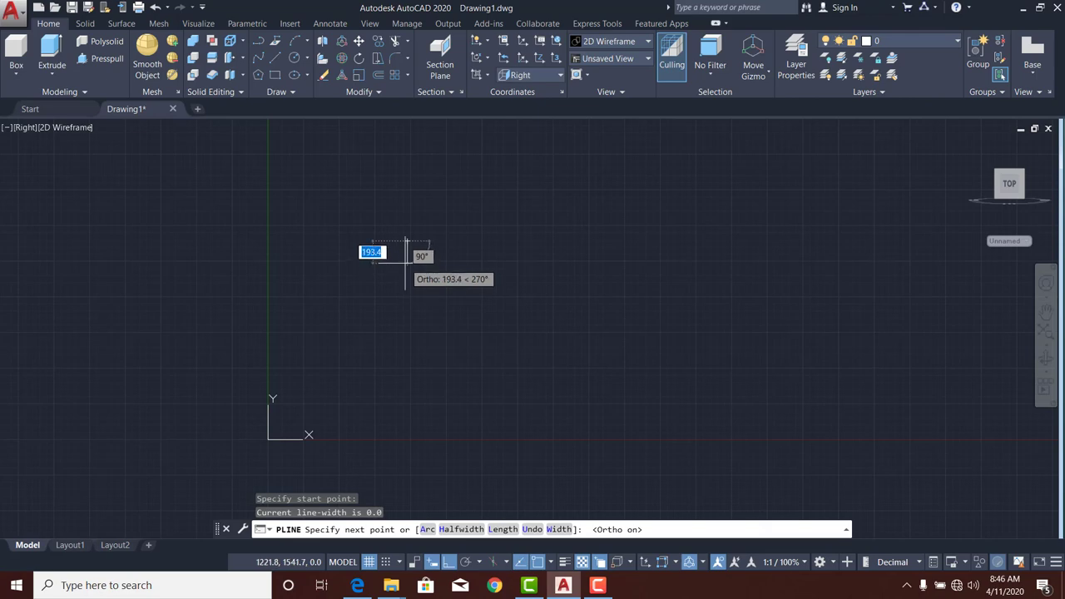
type("200")
key("Return")
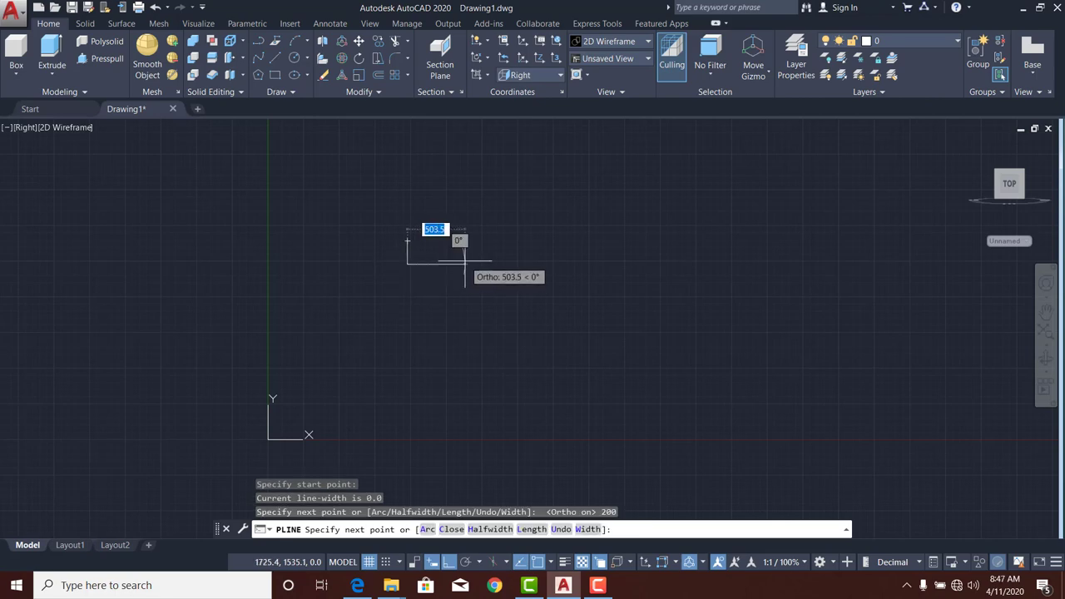
type("1")
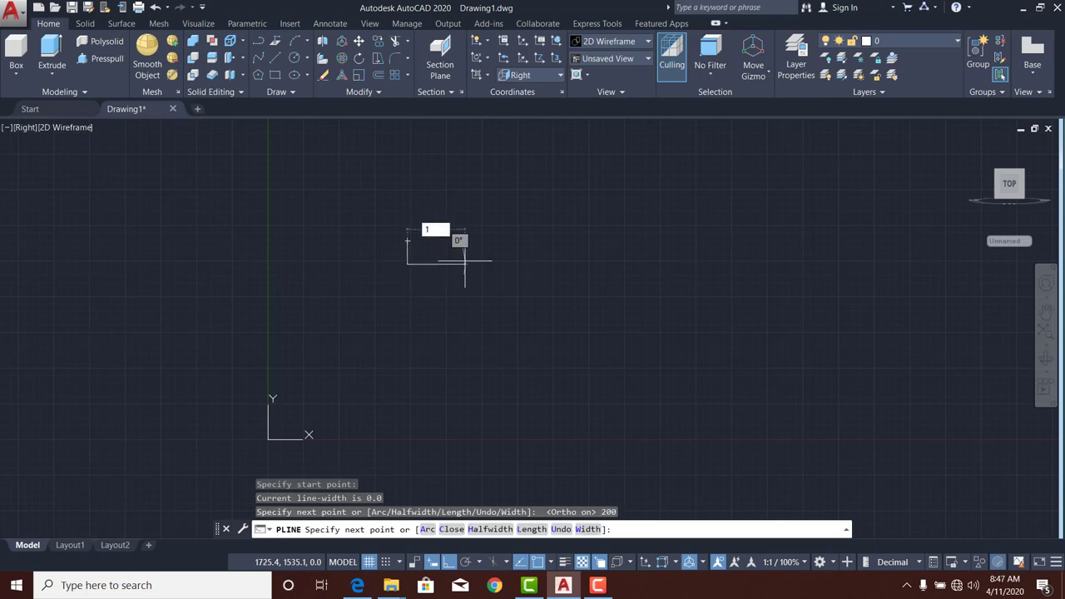
type("00")
key("Return")
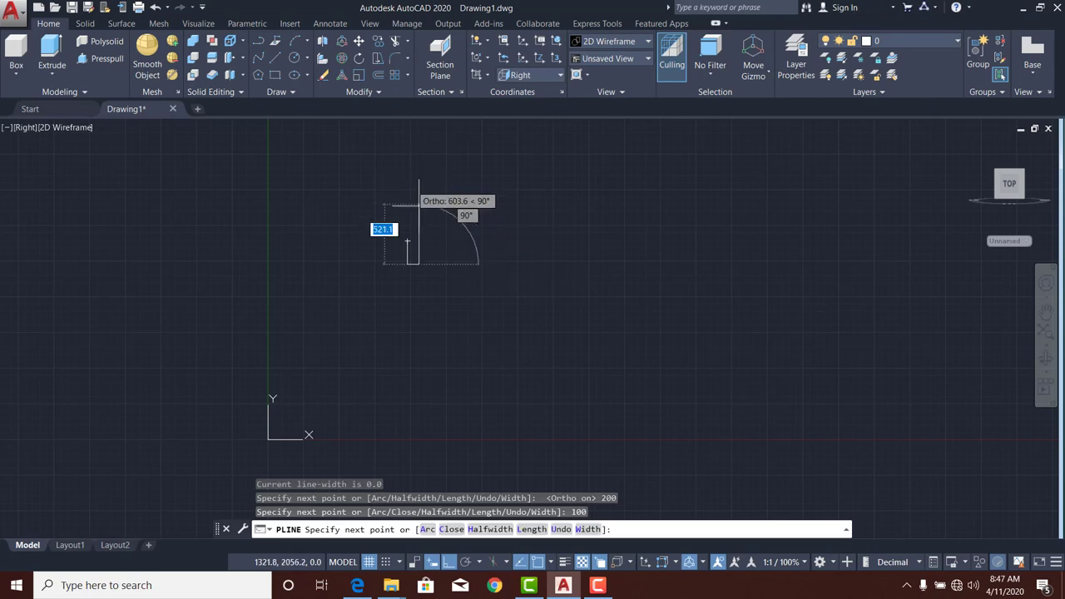
key("ctrl+z")
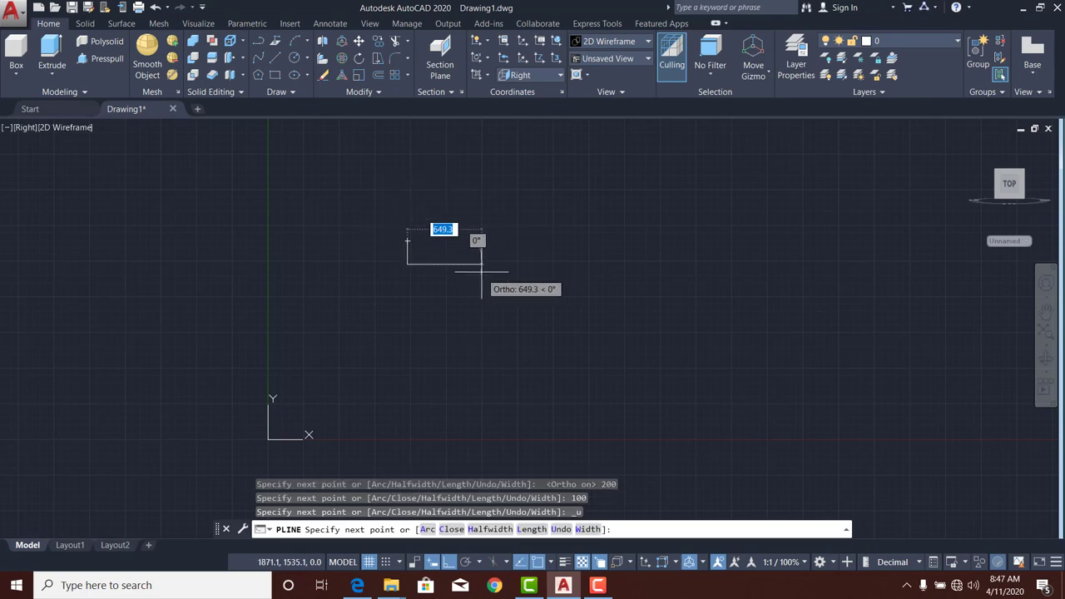
Complete the open U-shaped polyline with a 200 mm horizontal base to the right and a 200 mm segment upward.
type("200")
key("Return")
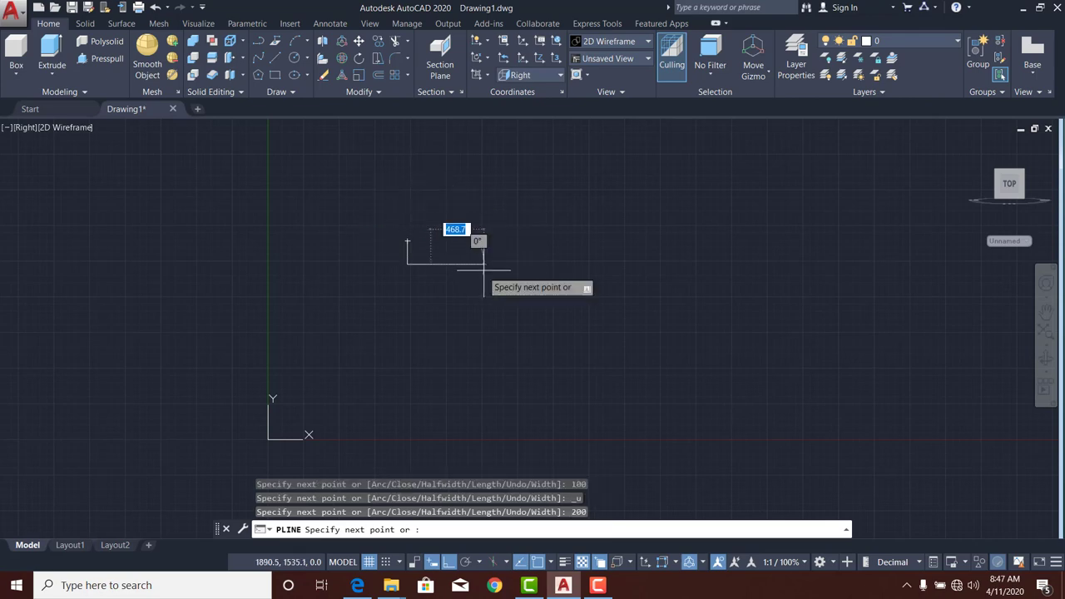
type("20")
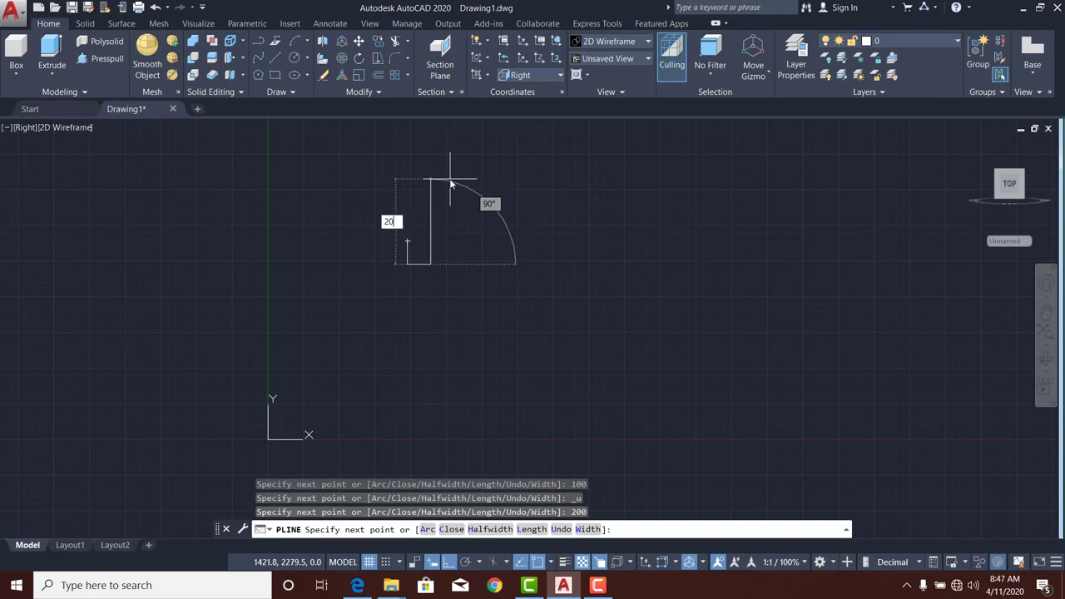
type("0")
key("Return")
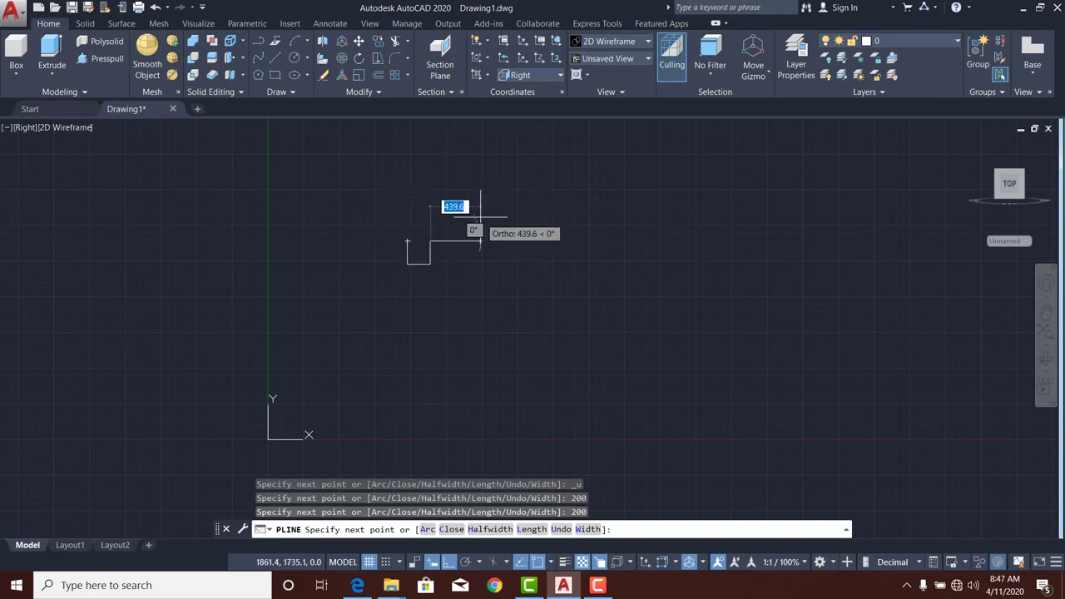
key("Escape")
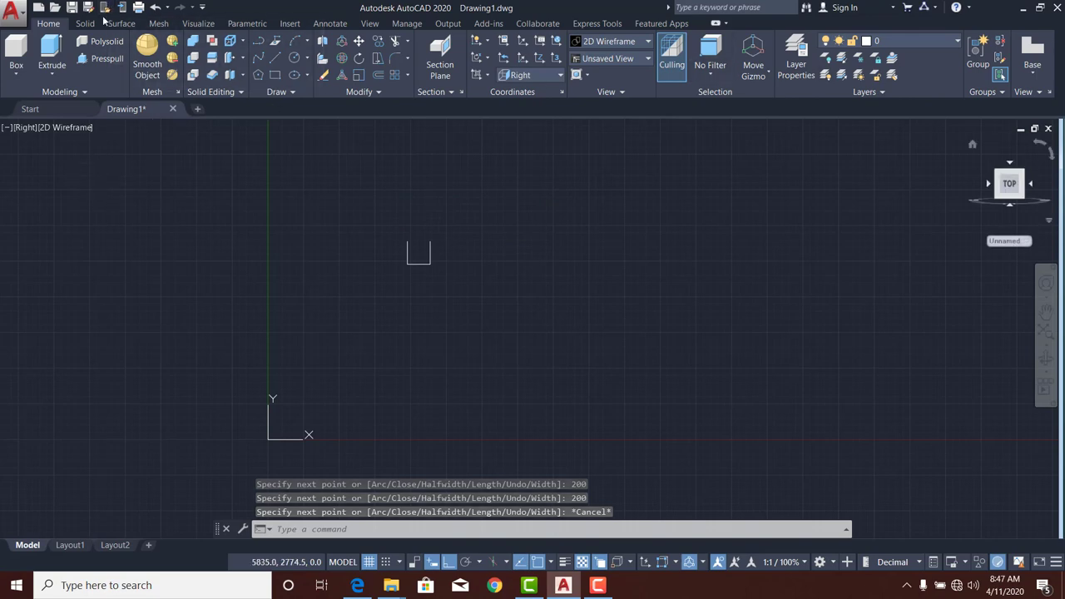
Switch the viewport to the SW Isometric view with the U-shaped polyline in sight.
left_click(24, 129)
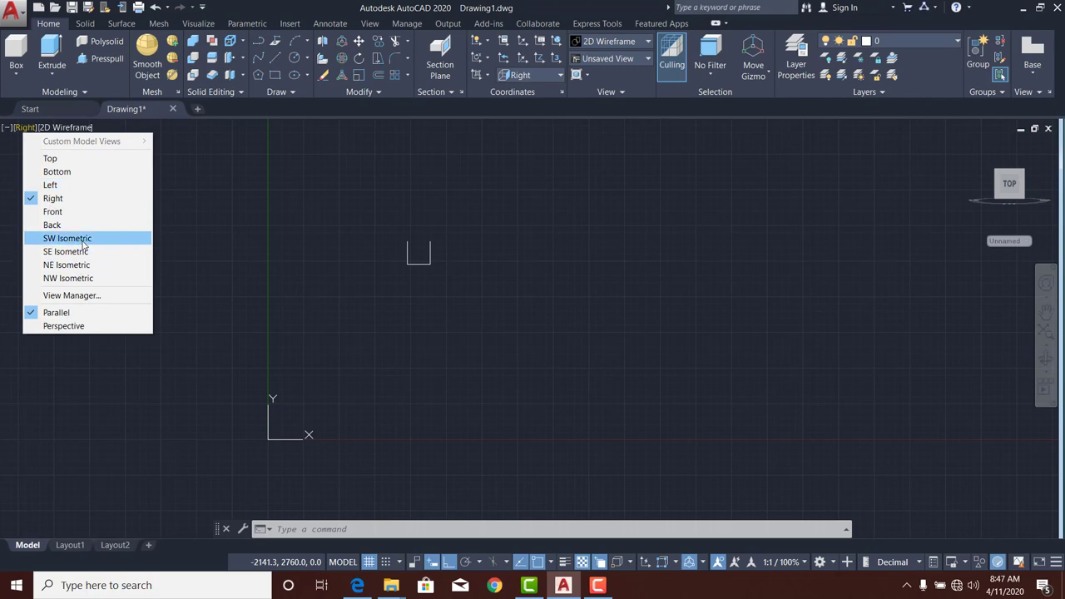
left_click(84, 244)
scroll(291, 258, "down", 5)
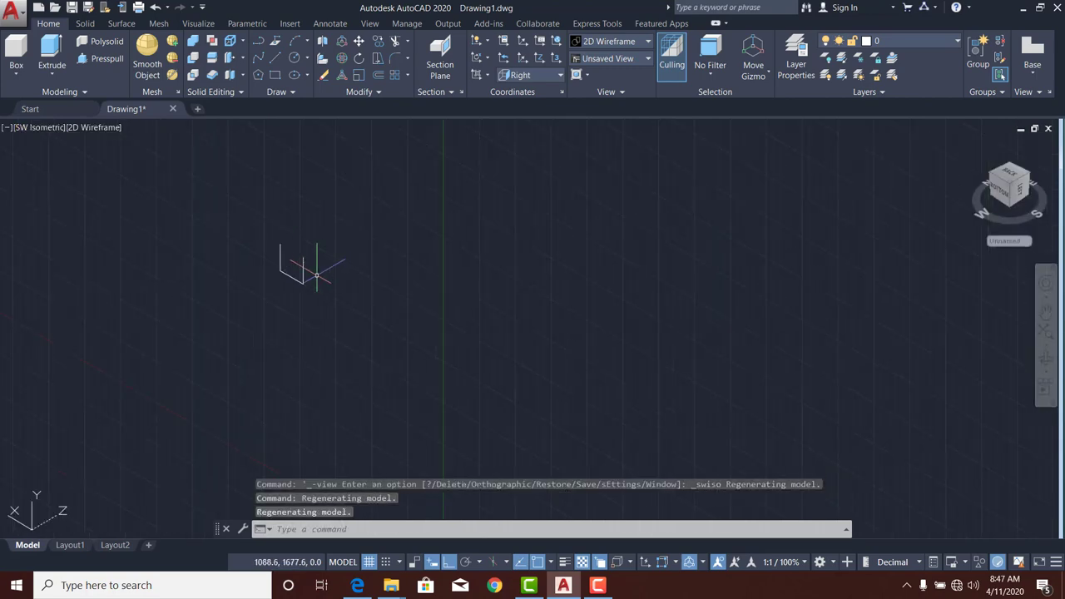
scroll(314, 275, "down", 3)
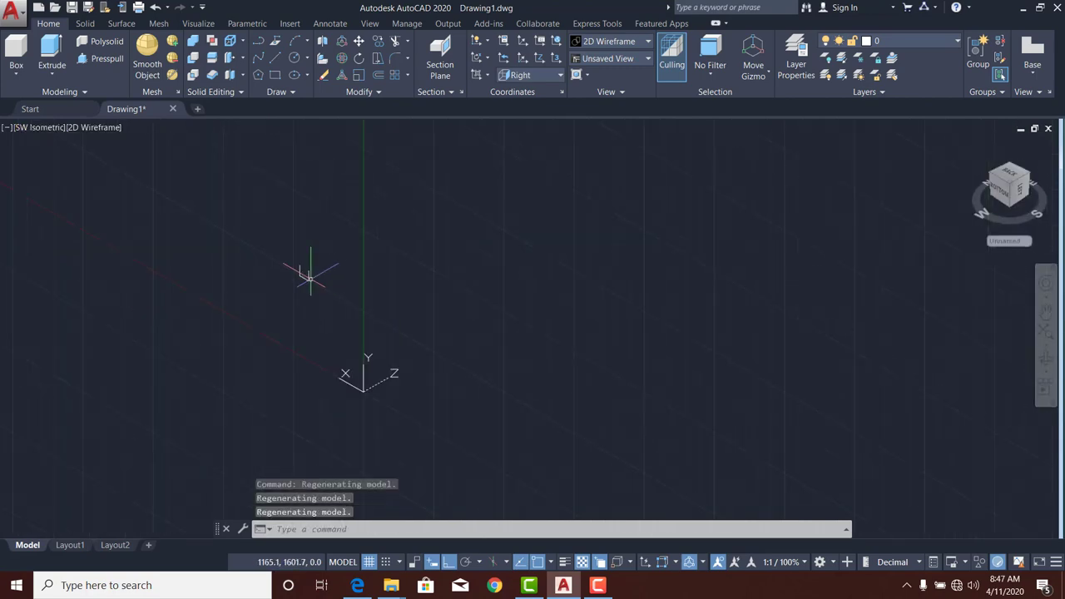
scroll(309, 276, "up", 2)
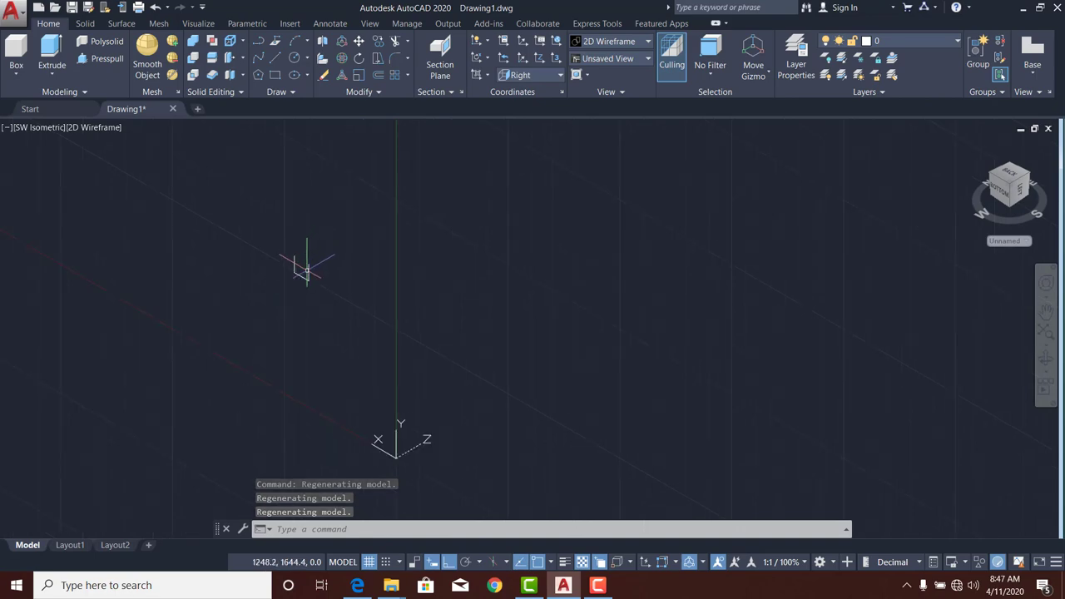
Extrude the U-shaped polyline to a height of 1800 mm to form a channel surface.
left_click(305, 266)
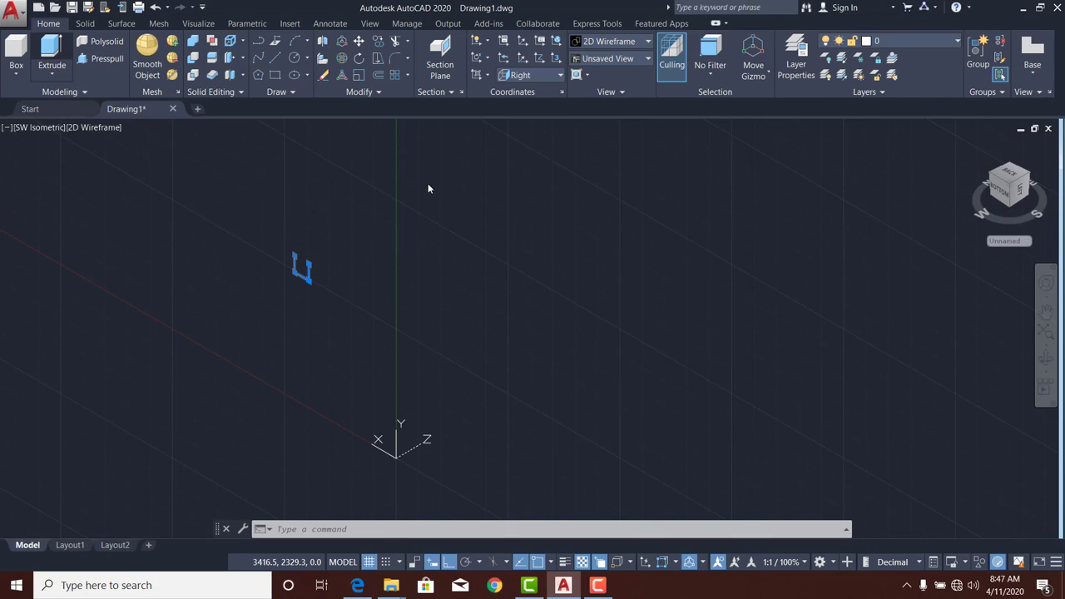
type("EXTRUDE")
key("Return")
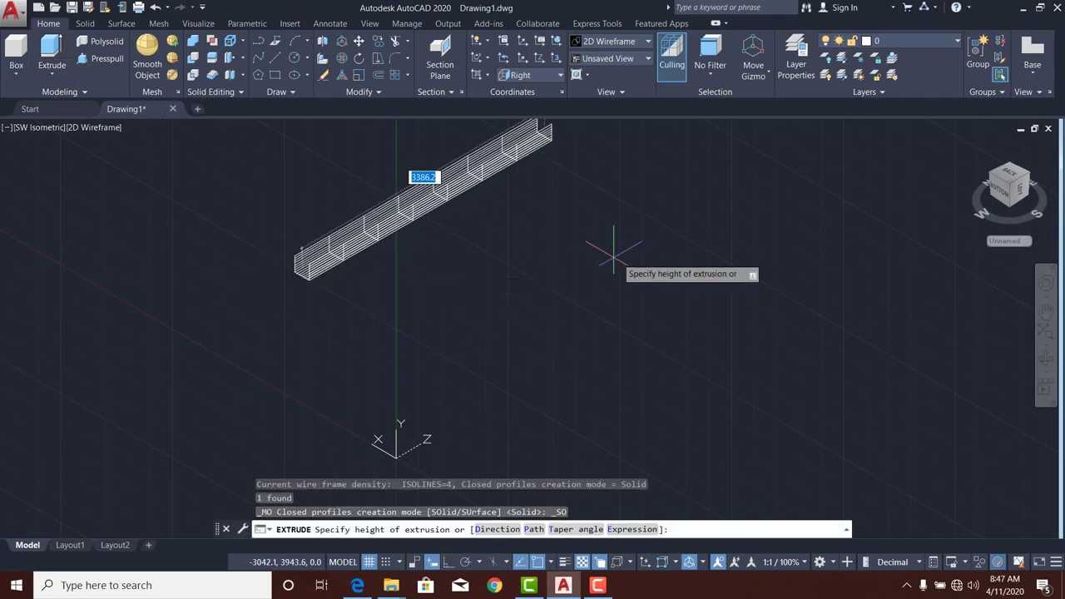
scroll(549, 234, "down", 3)
middle_click_drag(487, 220, 477, 326)
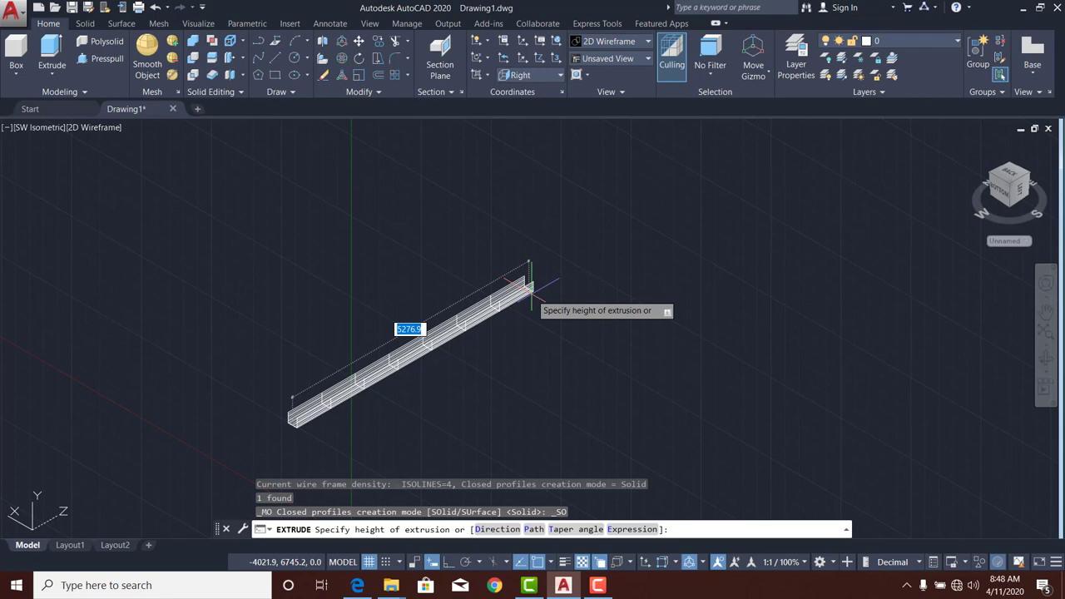
type("1800")
key("Return")
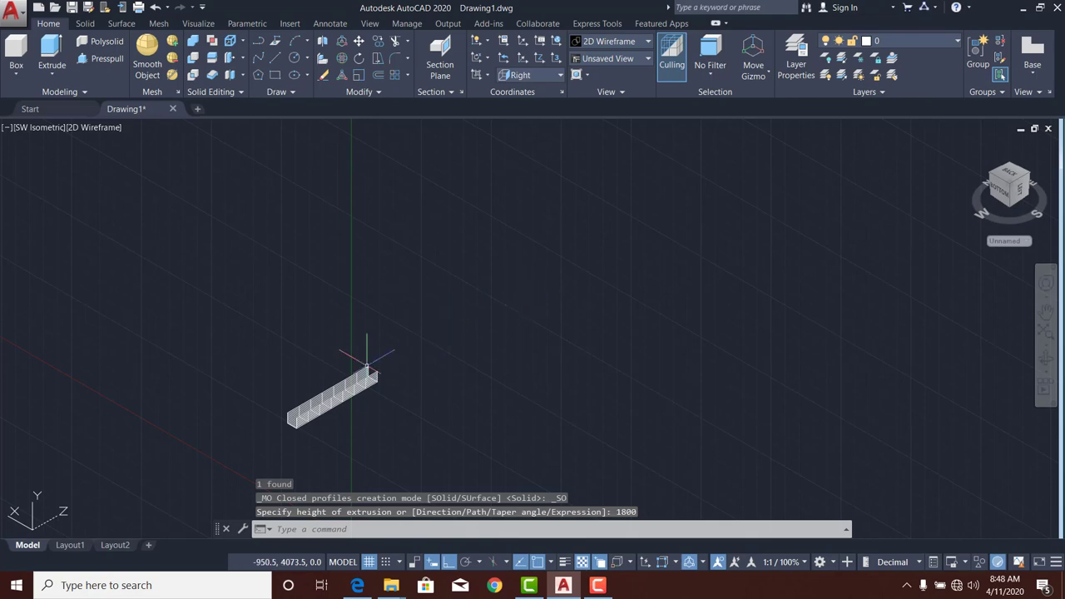
Switch the viewport to the Front view with the extruded channel in sight.
scroll(282, 430, "up", 5)
scroll(533, 358, "down", 6)
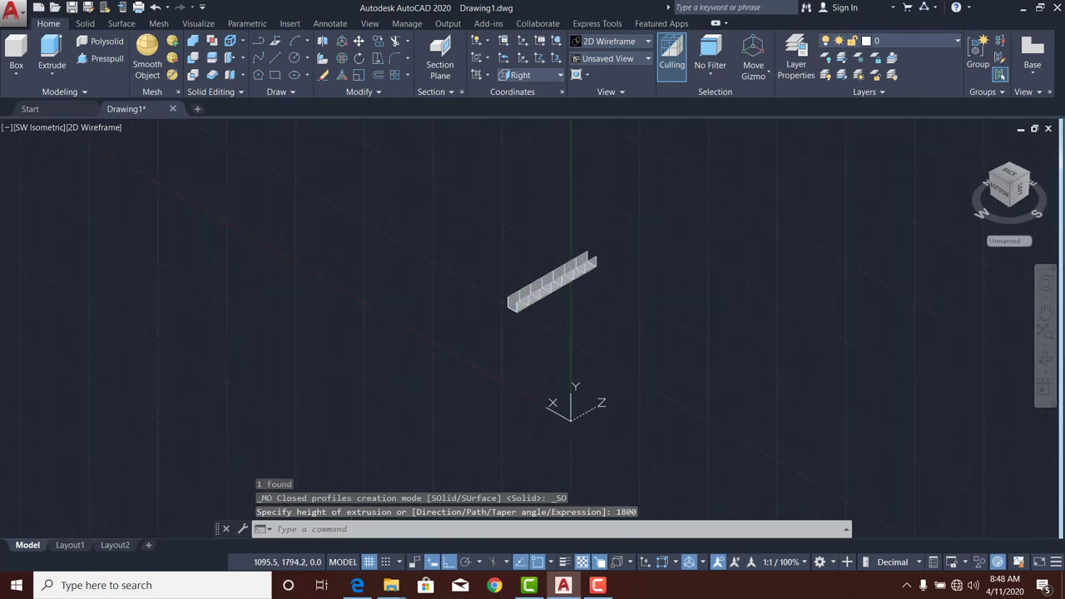
scroll(546, 305, "up", 2)
scroll(546, 304, "up", 2)
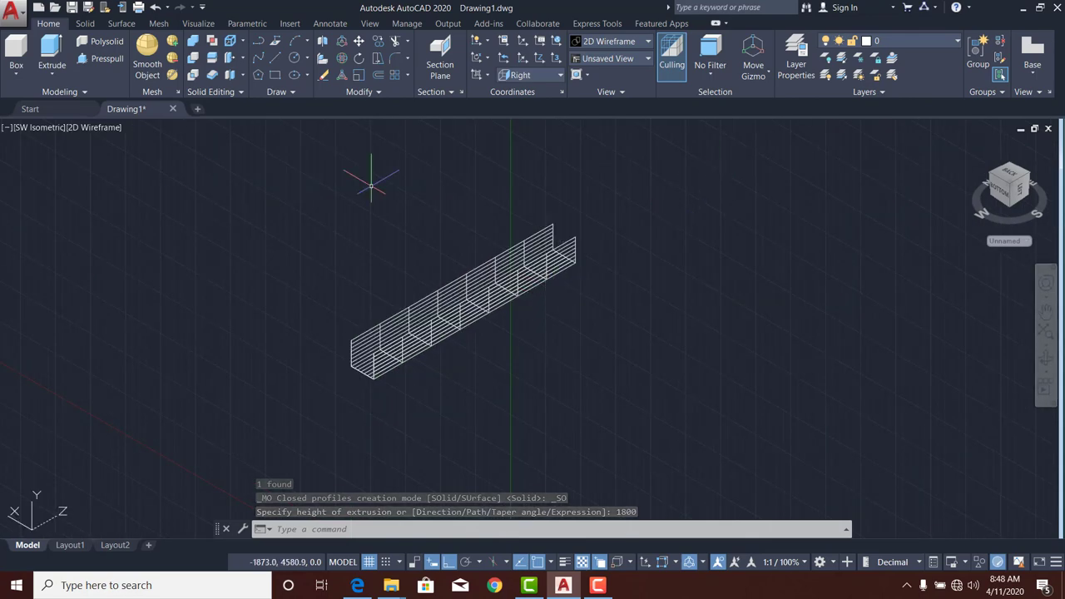
left_click(31, 139)
left_click(40, 128)
left_click(40, 128)
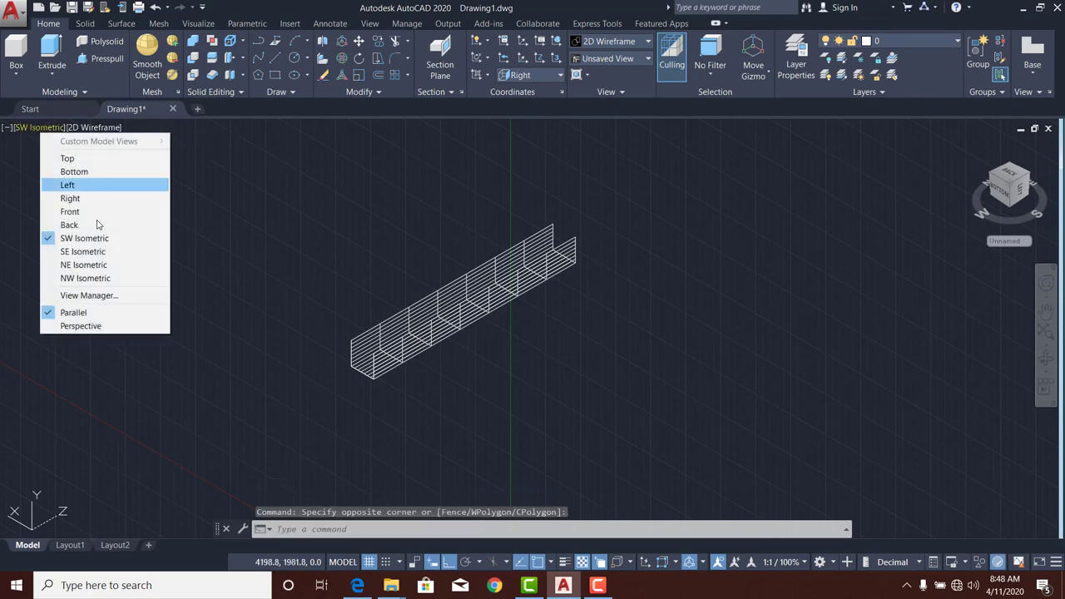
left_click(85, 211)
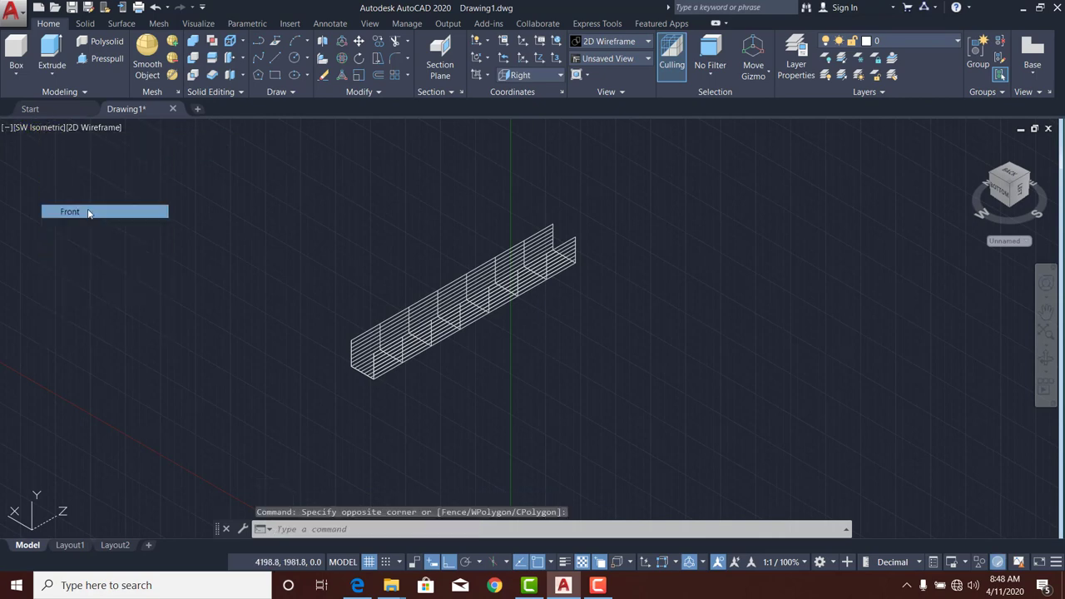
scroll(541, 204, "down", 7)
scroll(464, 278, "up", 3)
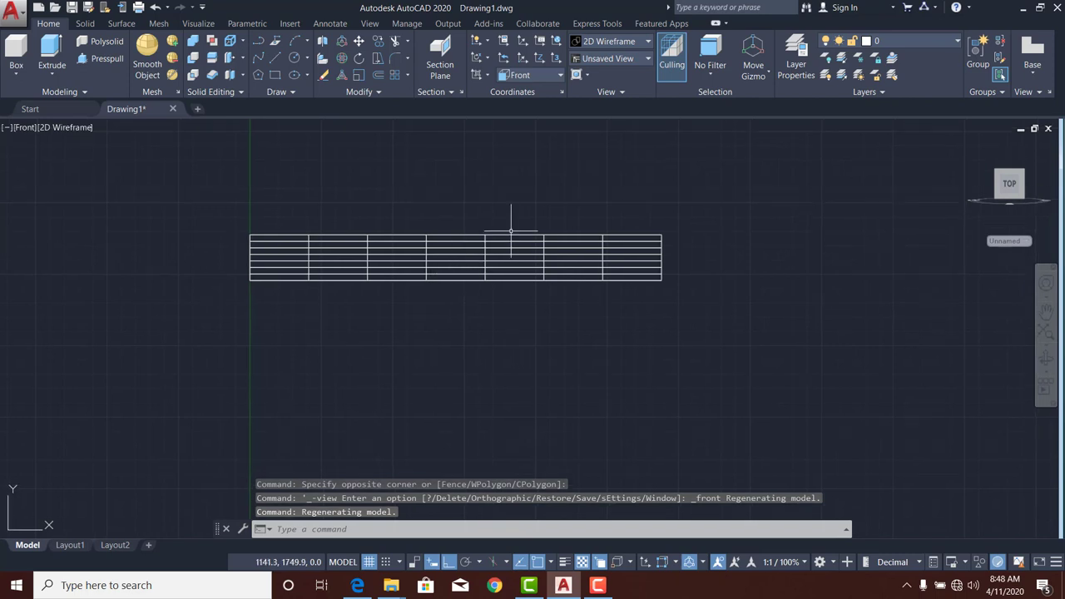
Set the extruded channel surface's height to 2100 mm in its properties.
left_click(658, 255)
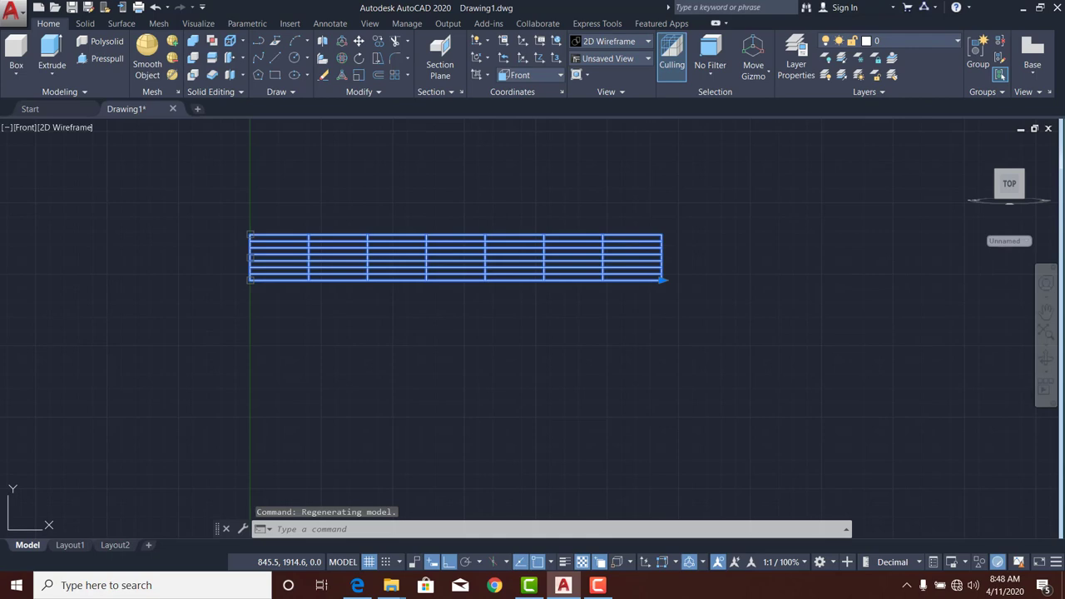
key("ctrl+1")
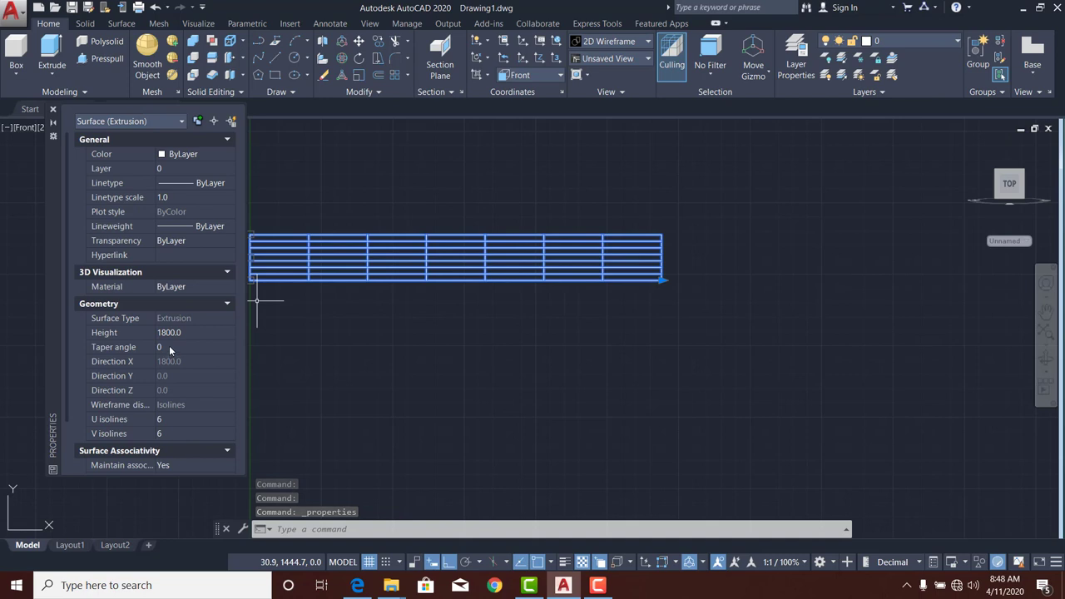
scroll(173, 340, "down", 2)
left_click(200, 274)
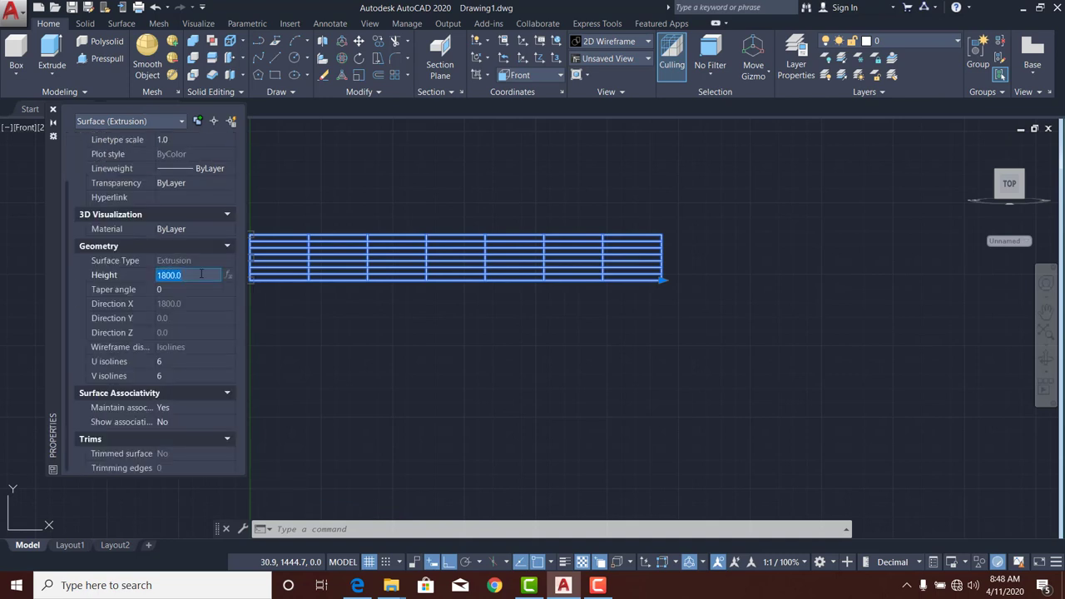
type("21")
key("Tab")
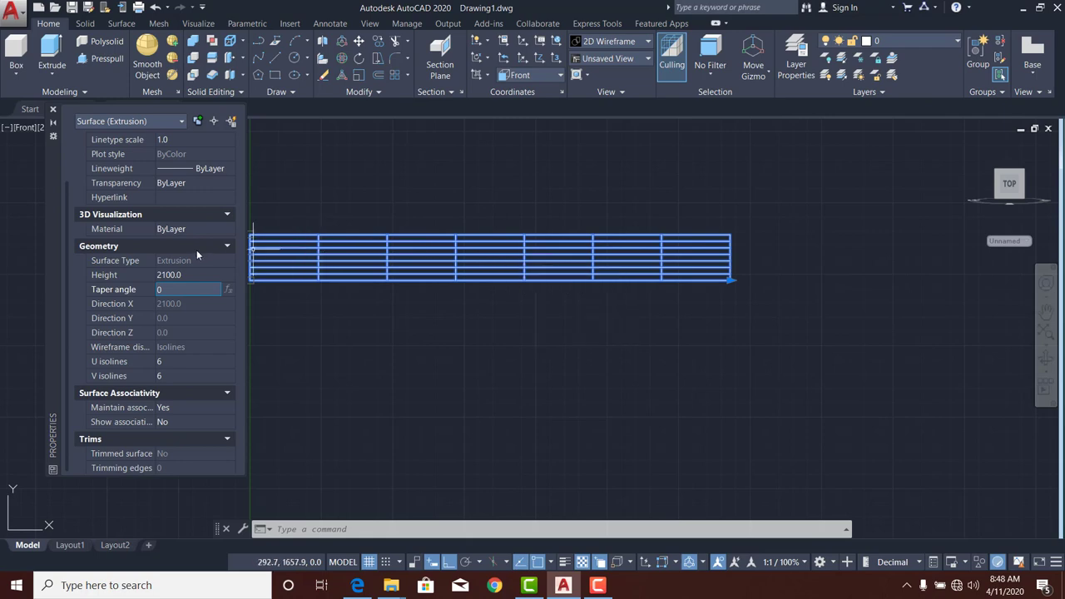
Change the channel surface's height to 2400 mm and close its properties.
left_click(194, 275)
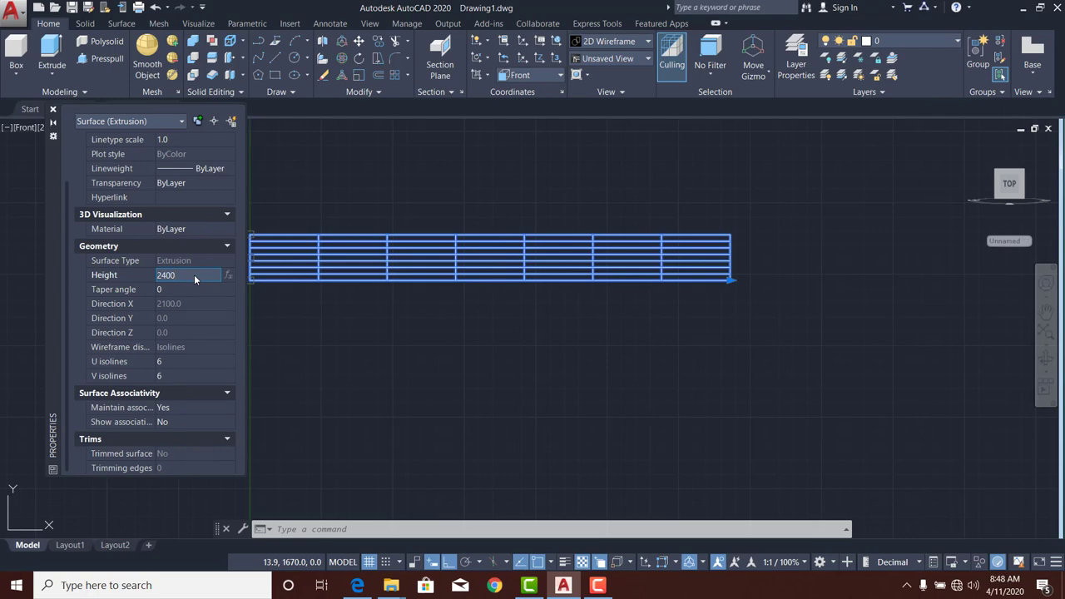
key("Tab")
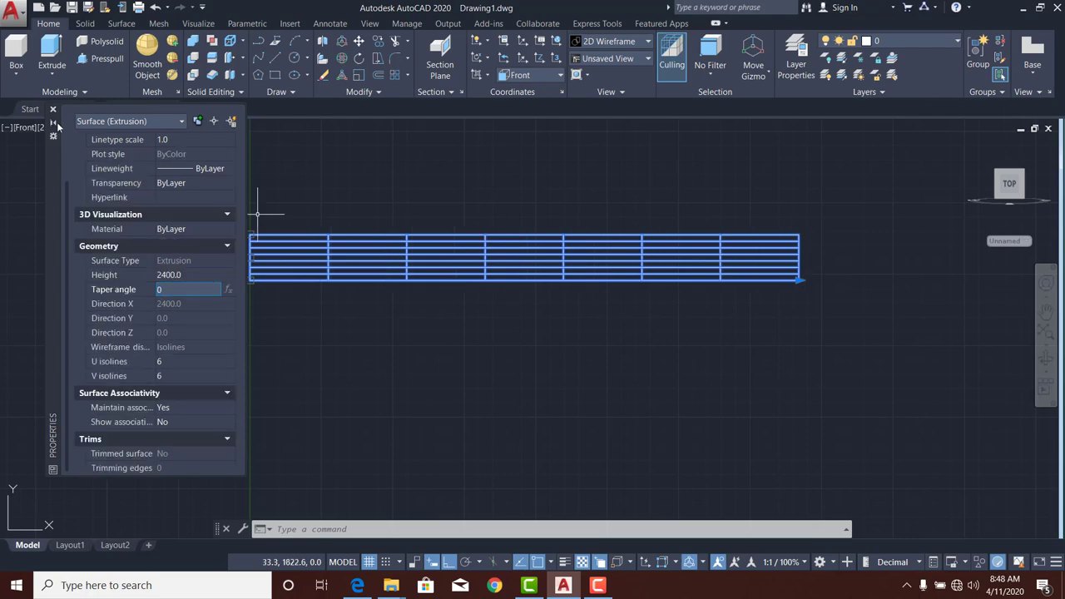
left_click(52, 109)
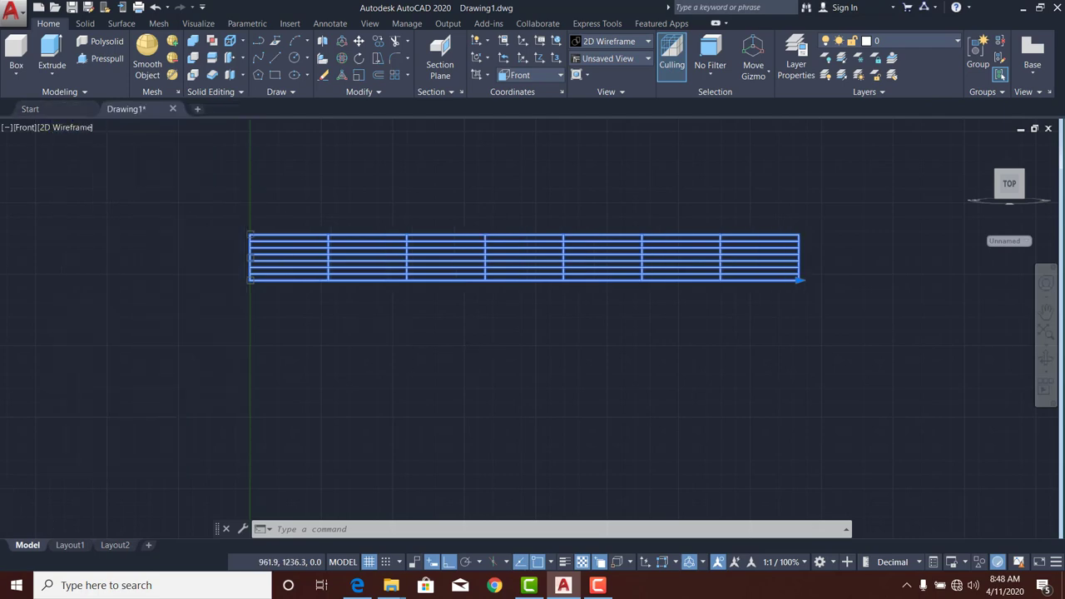
Switch the viewport to the SW Isometric view with the whole channel in sight.
scroll(424, 374, "down", 4)
scroll(419, 361, "up", 2)
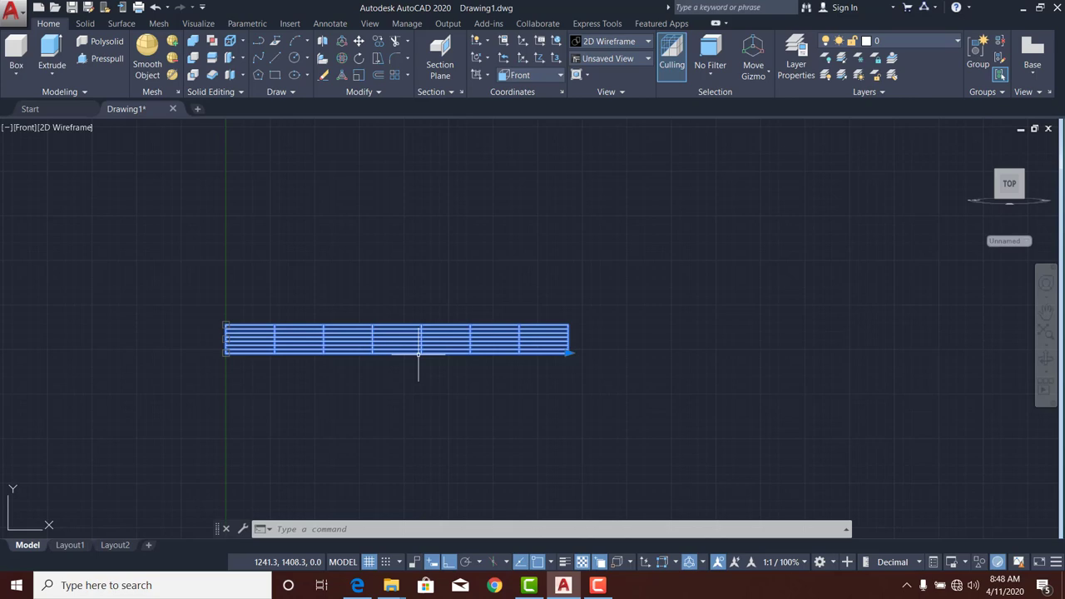
left_click(23, 127)
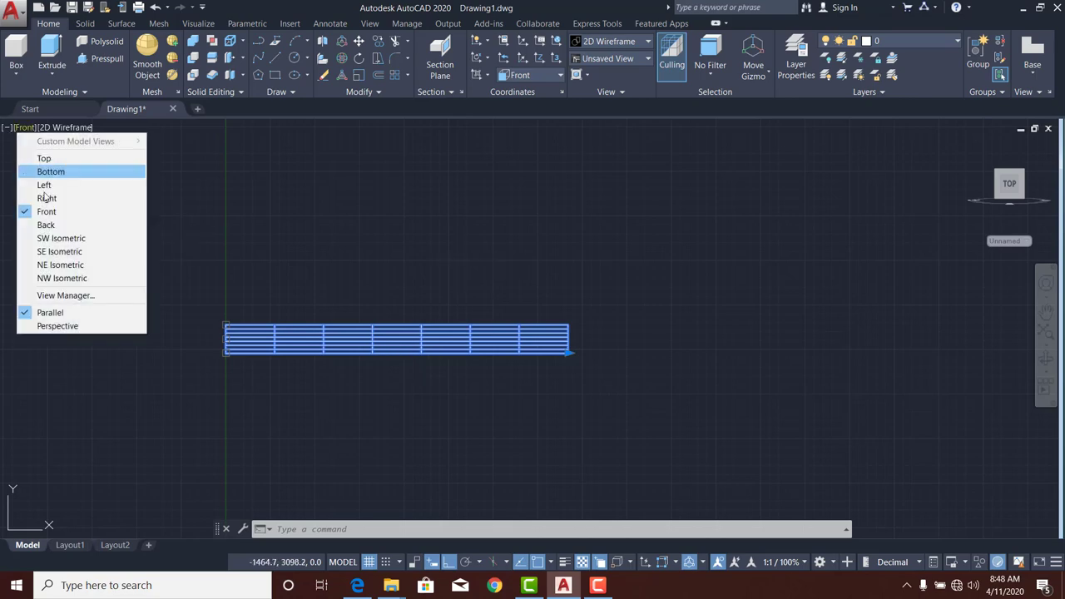
left_click(58, 238)
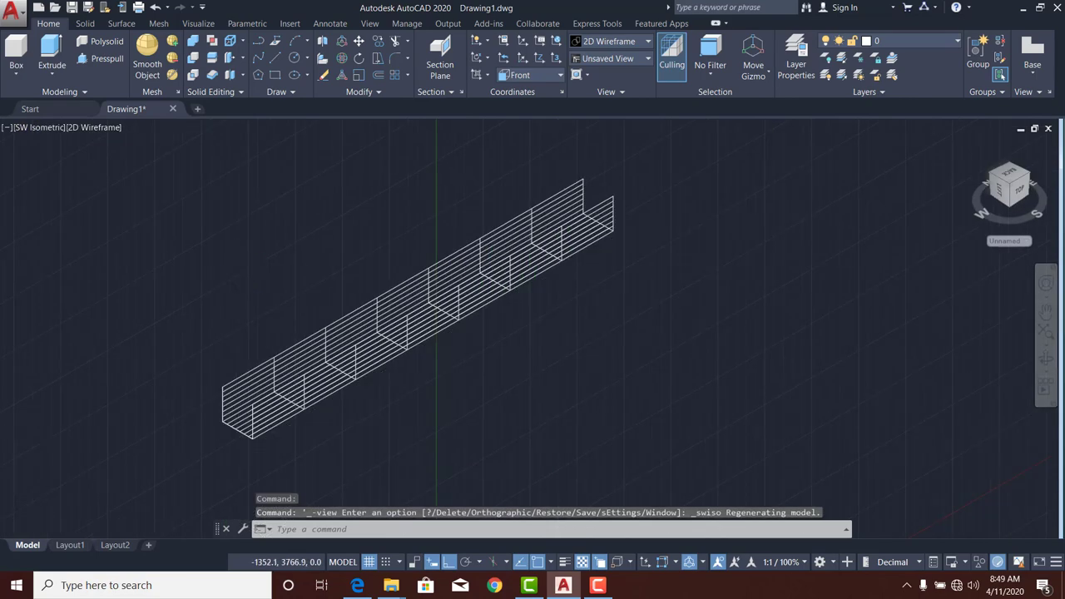
scroll(516, 158, "down", 3)
scroll(467, 191, "up", 1)
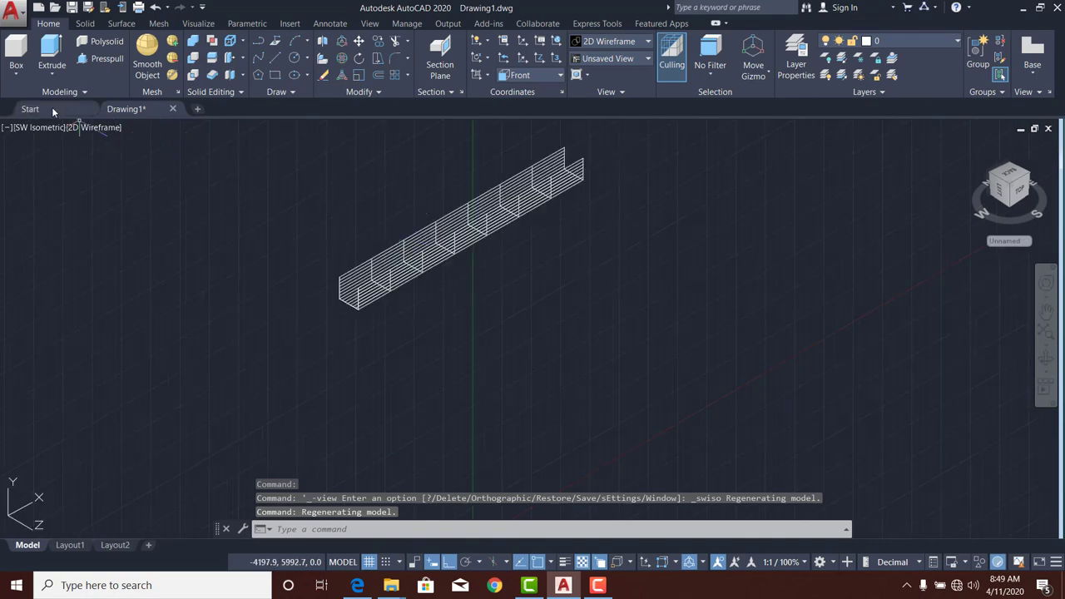
Apply the Shaded visual style to the viewport and turn off the grid.
left_click(93, 127)
left_click(142, 210)
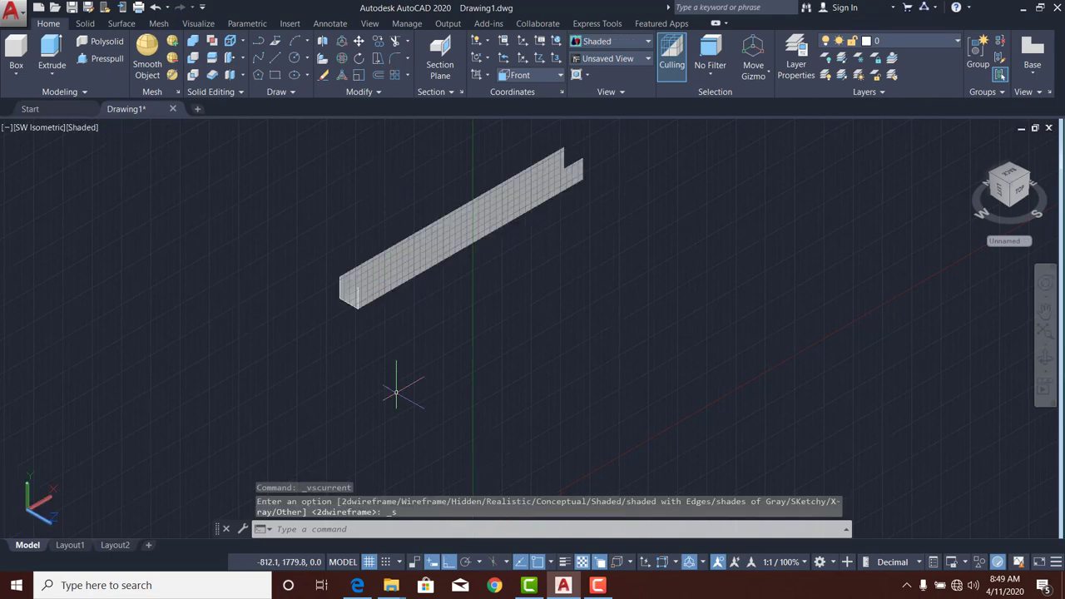
left_click(369, 562)
Delete the original U-shaped polyline at the near end of the channel, keeping the extruded surface.
scroll(369, 190, "up", 5)
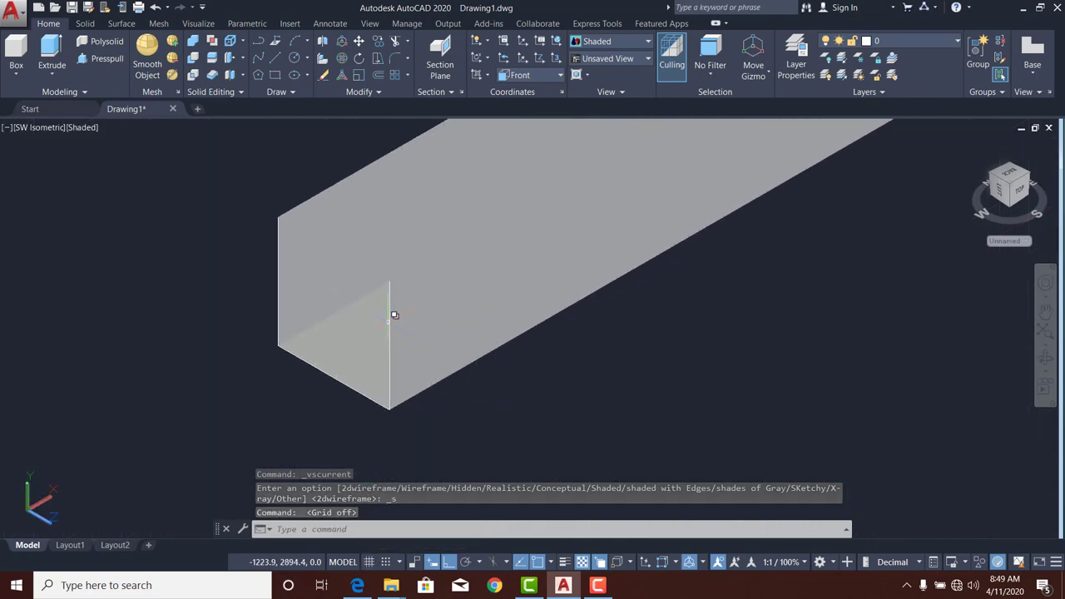
left_click(396, 311)
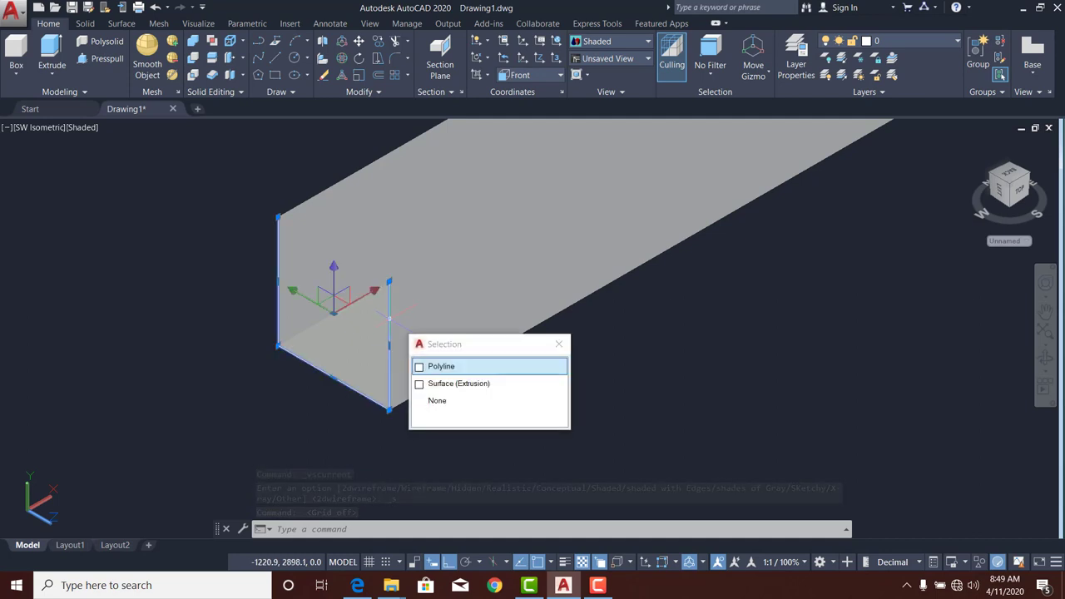
left_click(467, 364)
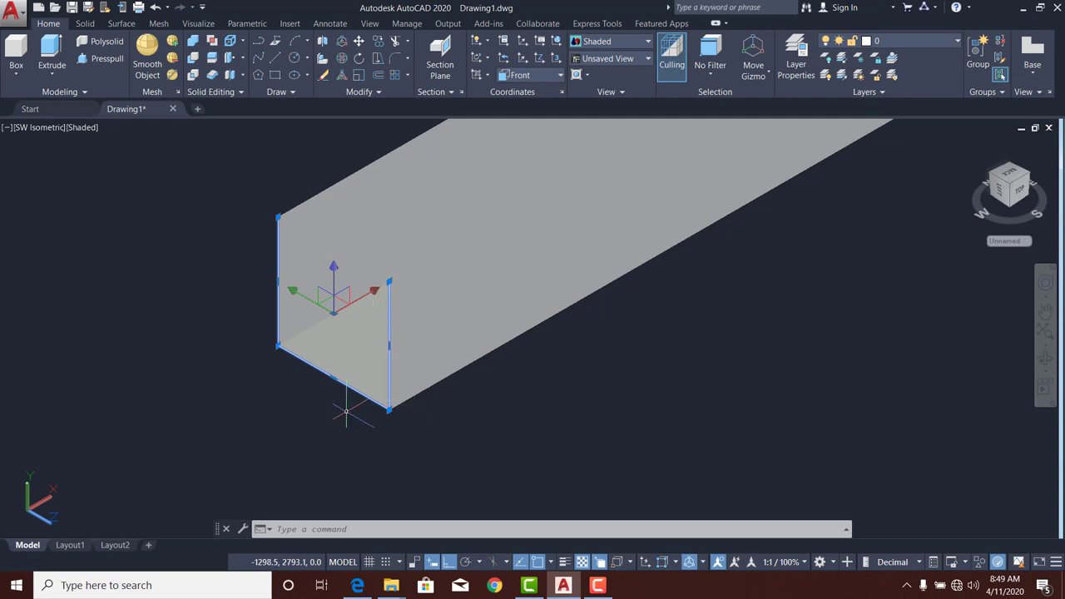
key("F7")
key("Delete")
Examine the near end of the shaded channel surface up close.
scroll(492, 290, "down", 4)
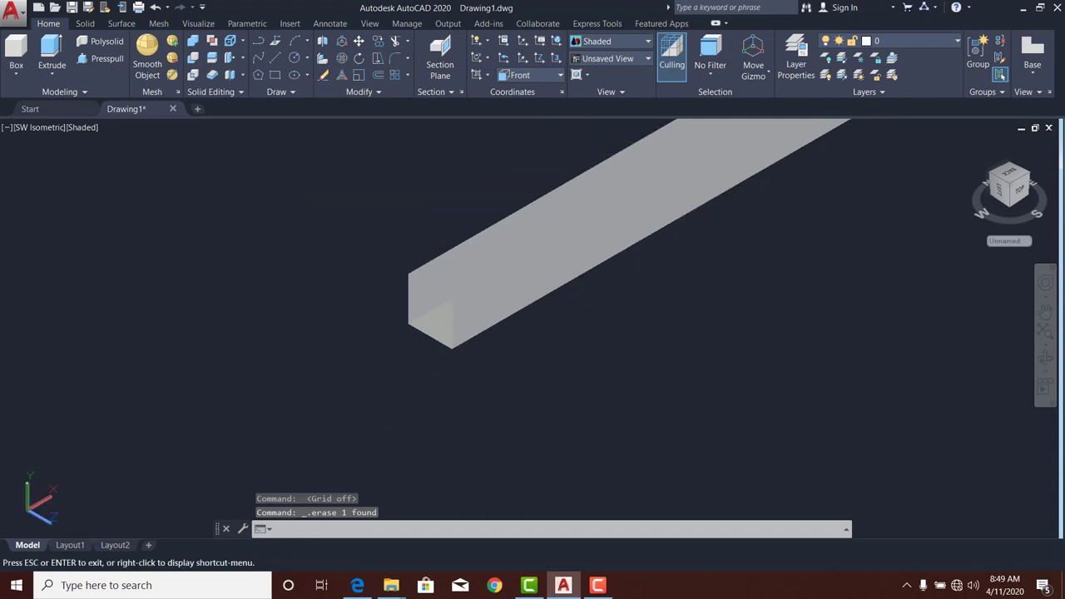
scroll(544, 153, "up", 3)
scroll(423, 131, "up", 3)
middle_click_drag(423, 131, 487, 225)
scroll(335, 352, "up", 3)
scroll(335, 352, "down", 2)
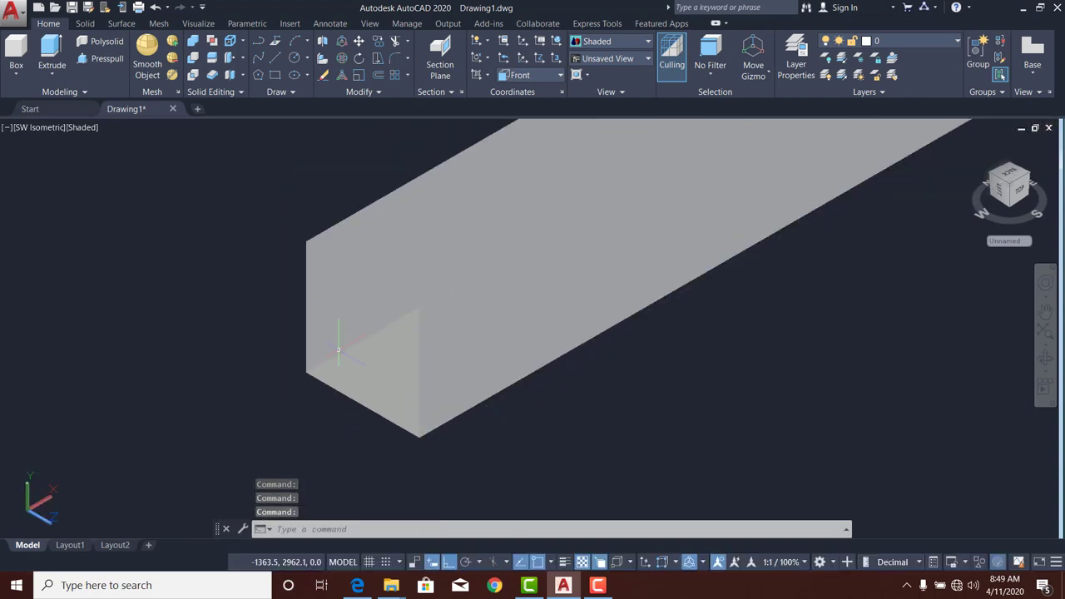
scroll(335, 352, "up", 1)
key("F12")
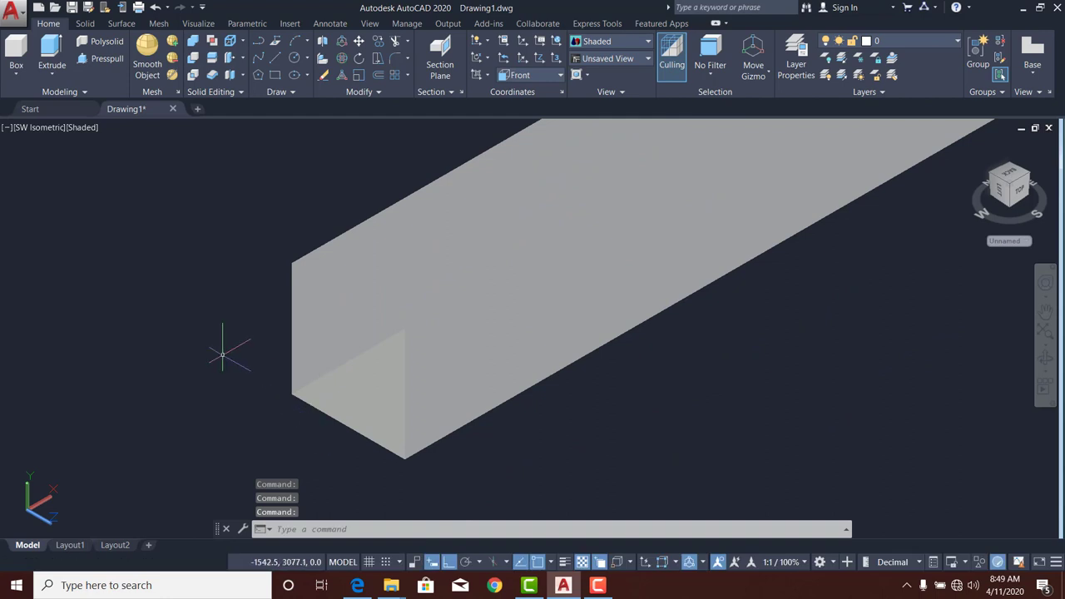
Apply the Shaded with edges visual style and bring the channel into sight.
left_click(83, 128)
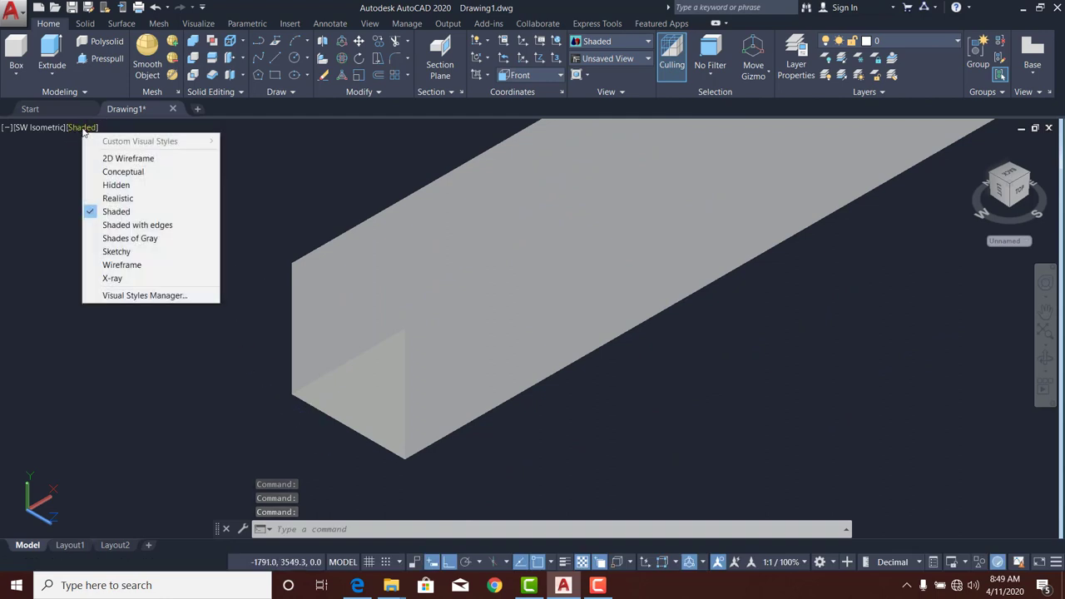
left_click(119, 225)
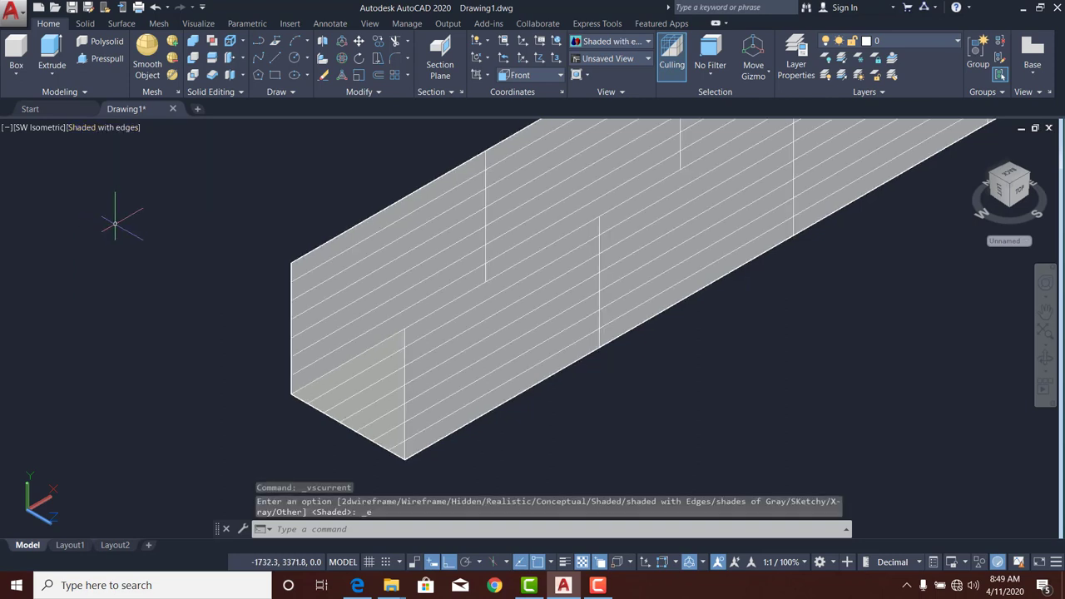
scroll(539, 264, "down", 5)
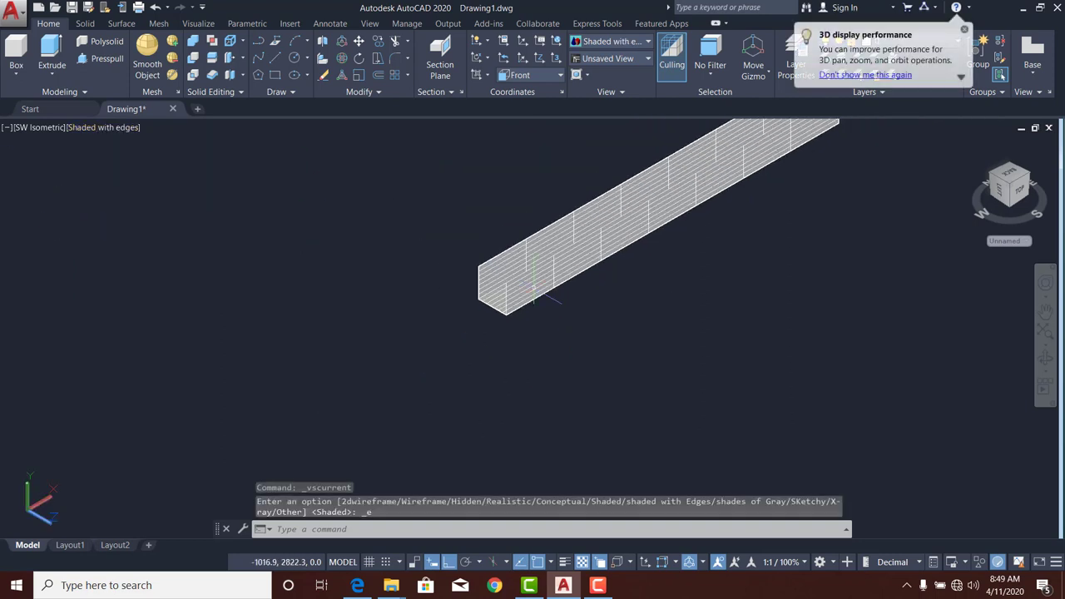
scroll(534, 287, "up", 2)
scroll(533, 287, "down", 1)
middle_click_drag(520, 321, 416, 343)
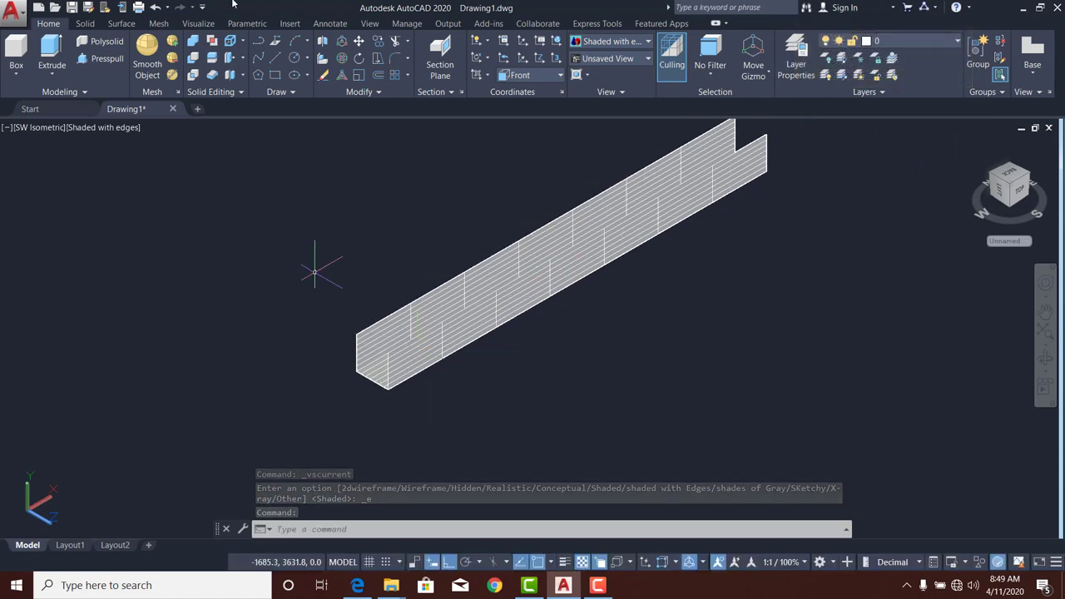
Thicken the U-shaped channel surface into a solid with a thickness of 1 mm.
left_click(86, 23)
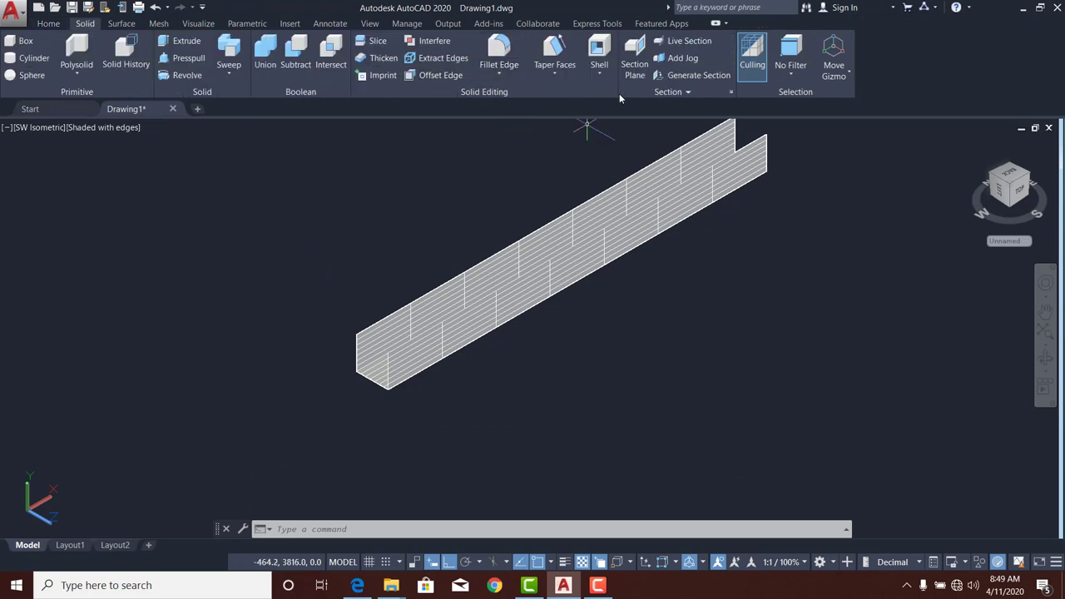
left_click(379, 60)
left_click(365, 349)
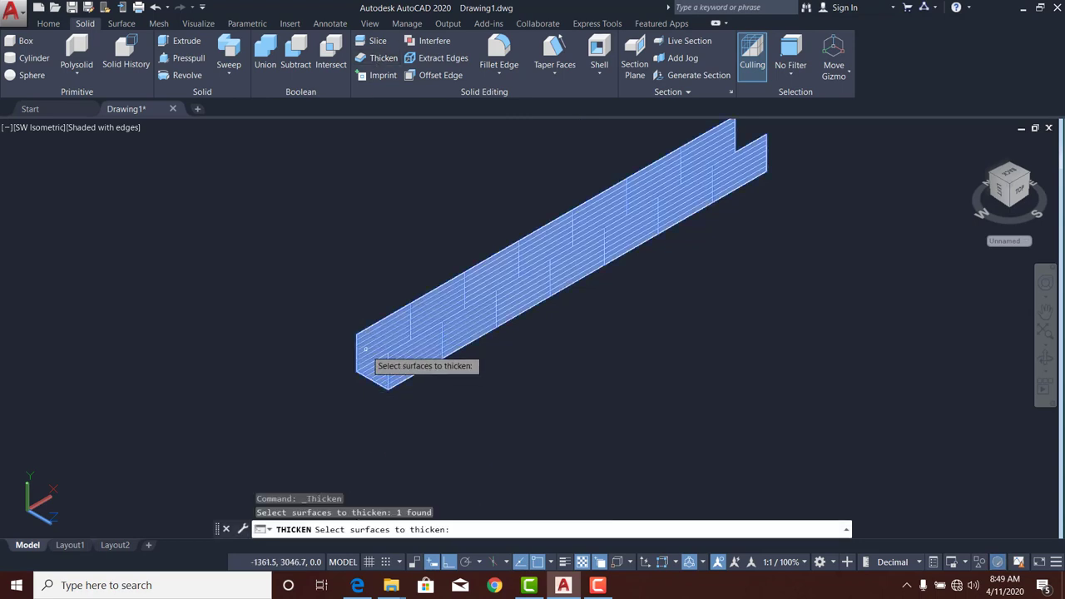
scroll(305, 363, "up", 2)
key("Return")
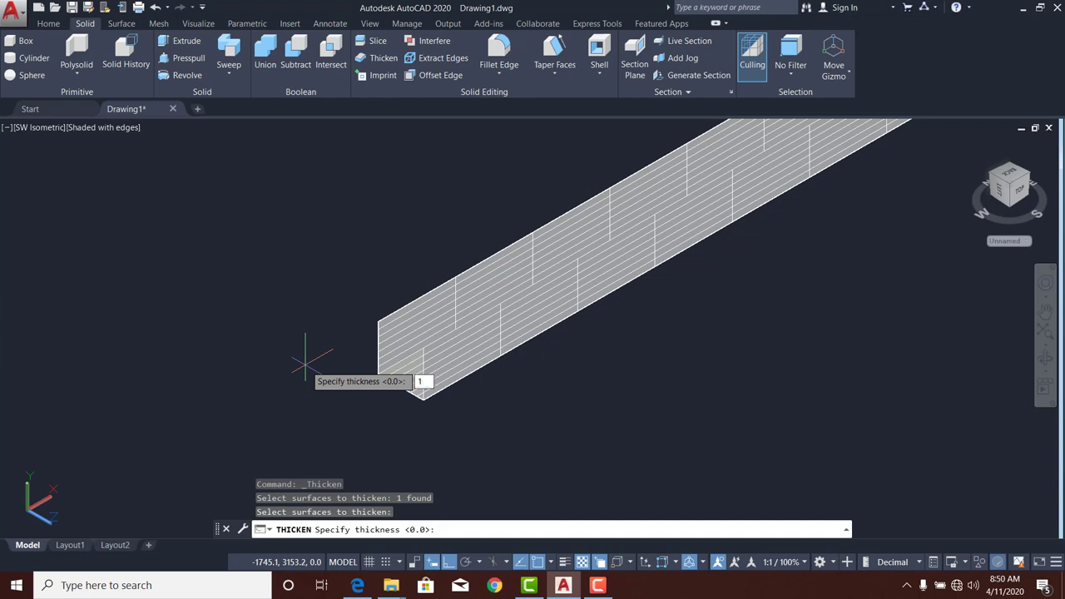
key("Return")
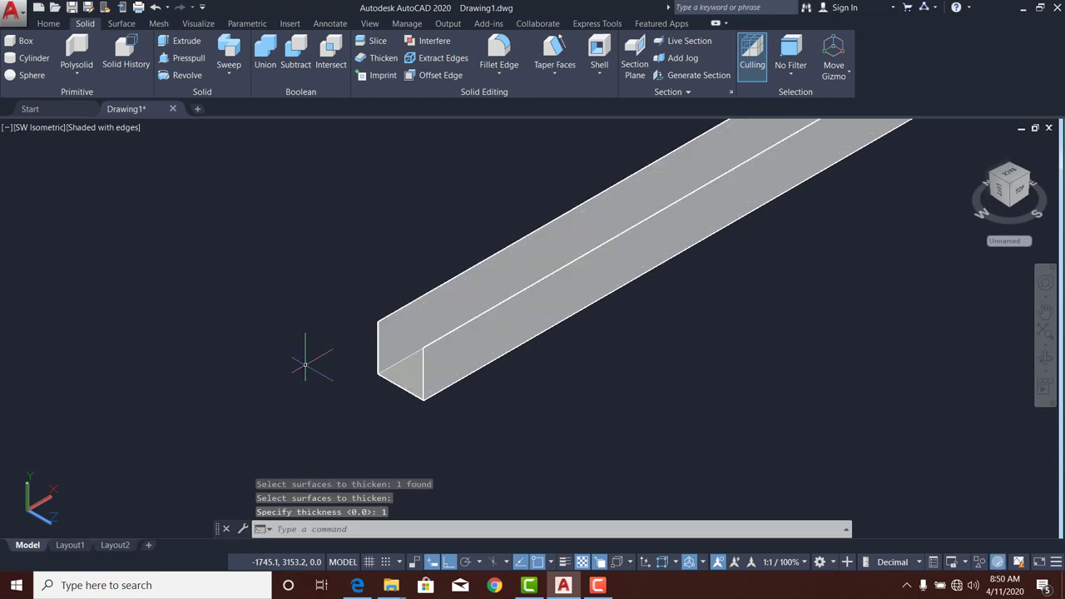
Switch the viewport to the Right view with the channel's U-shaped end profile in sight.
scroll(516, 258, "down", 3)
scroll(500, 249, "up", 3)
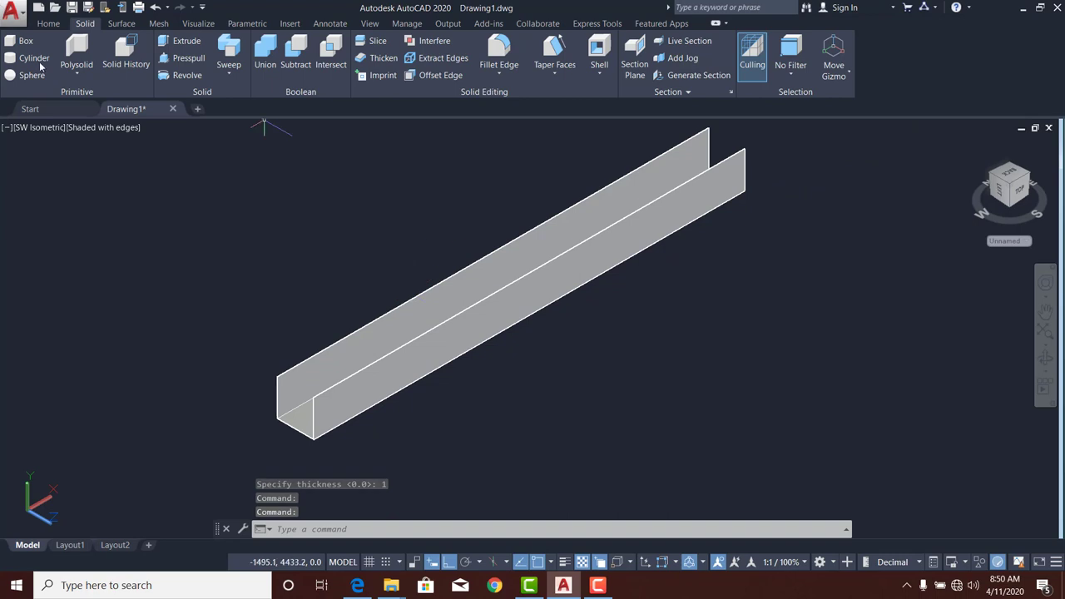
left_click(51, 126)
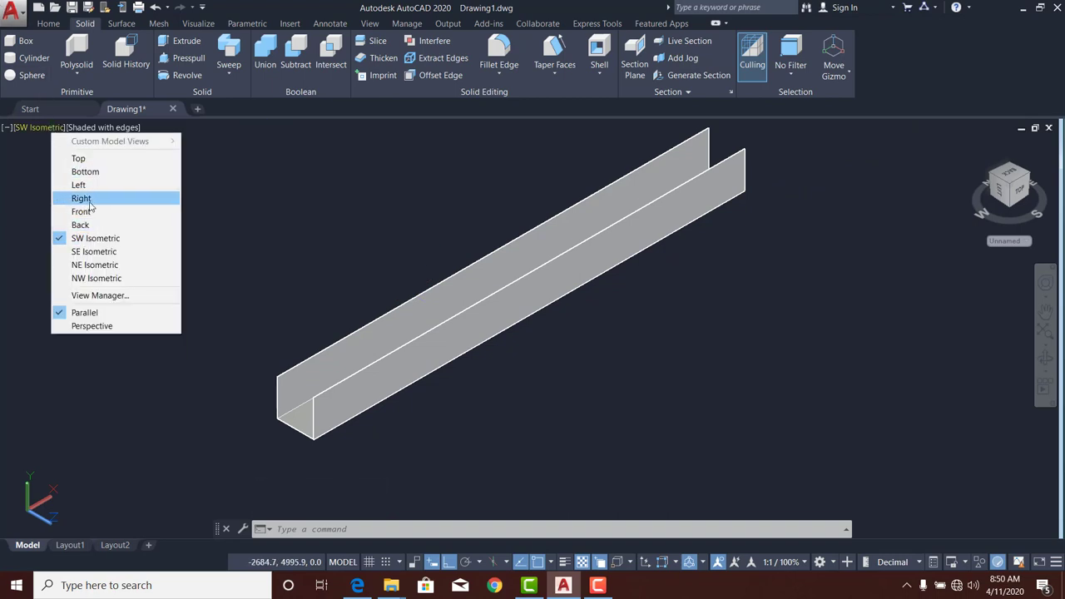
left_click(90, 202)
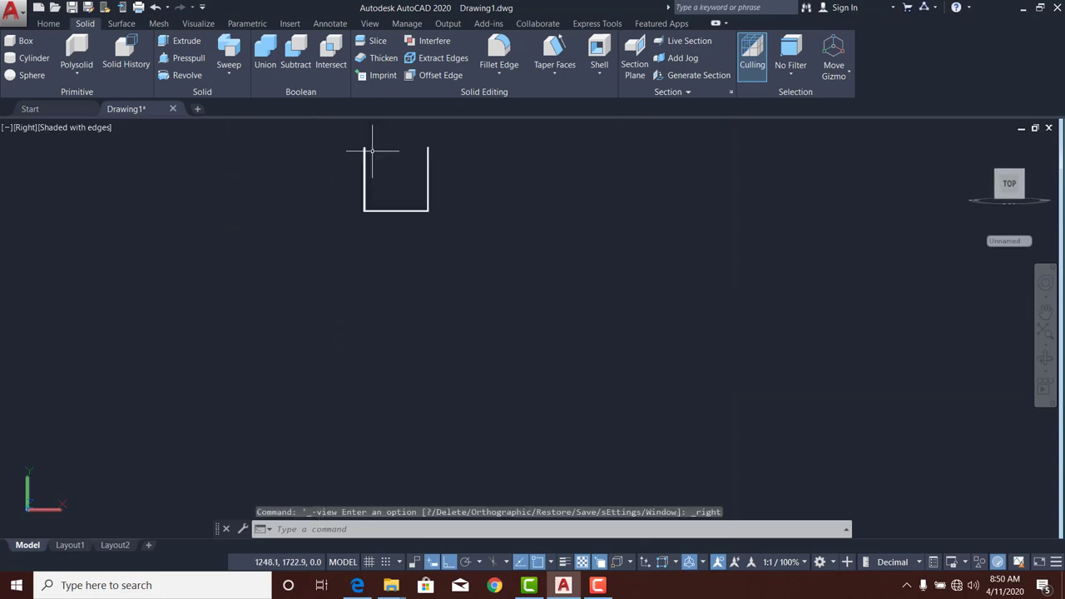
scroll(321, 254, "down", 2)
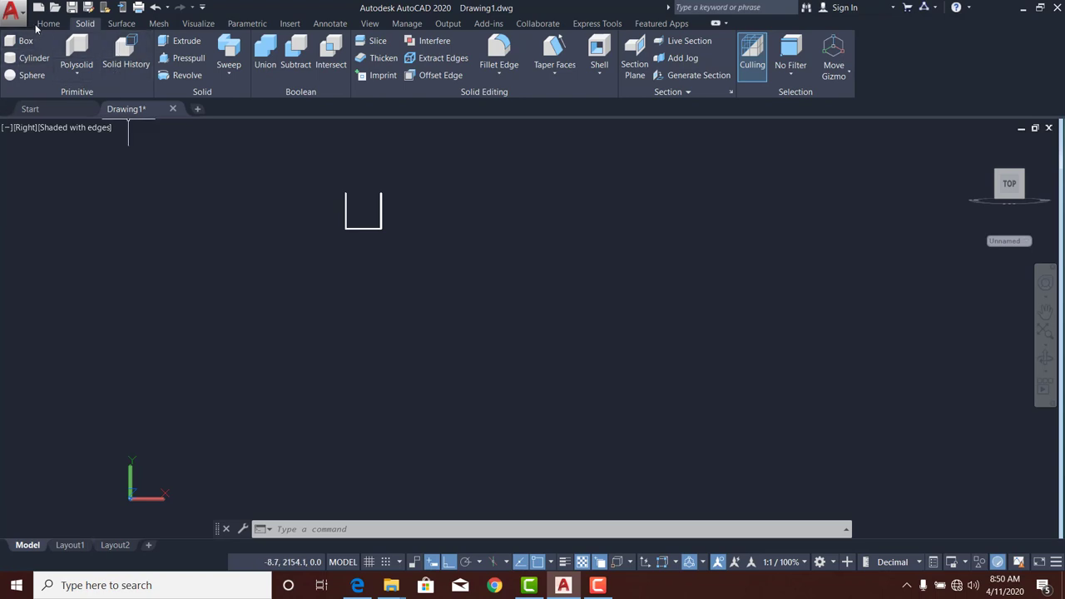
Start a polyline at the channel profile's lower-left corner and draw an 1800 mm segment straight down.
left_click(48, 24)
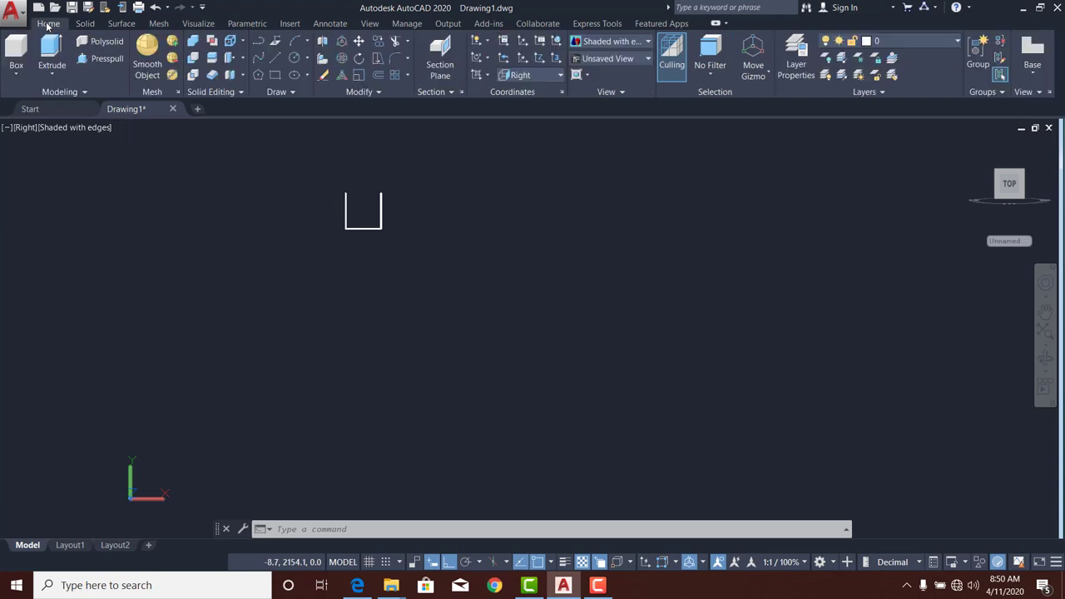
left_click(277, 62)
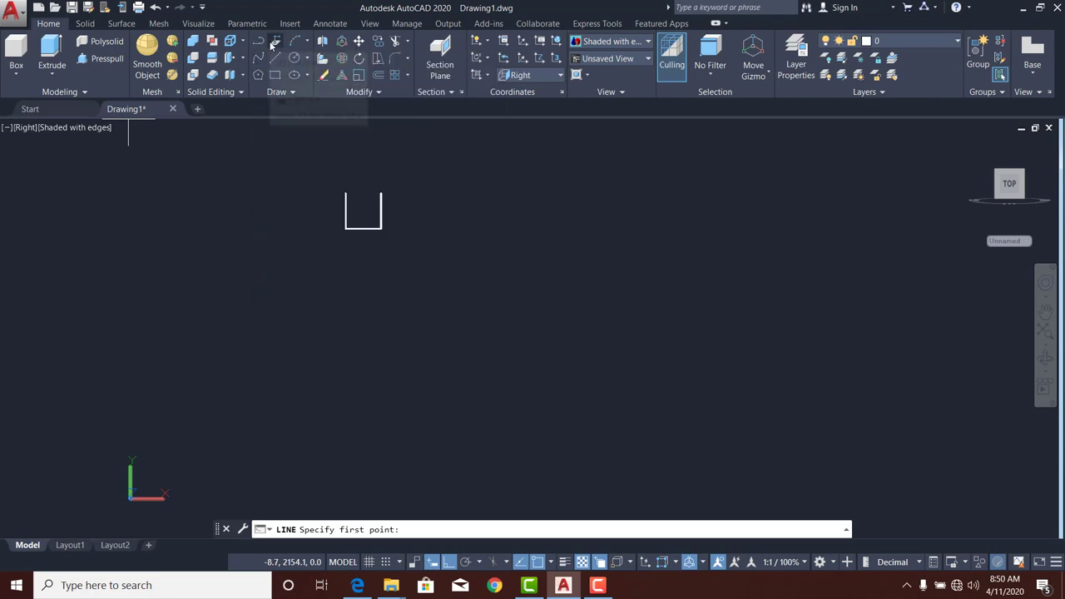
left_click(258, 46)
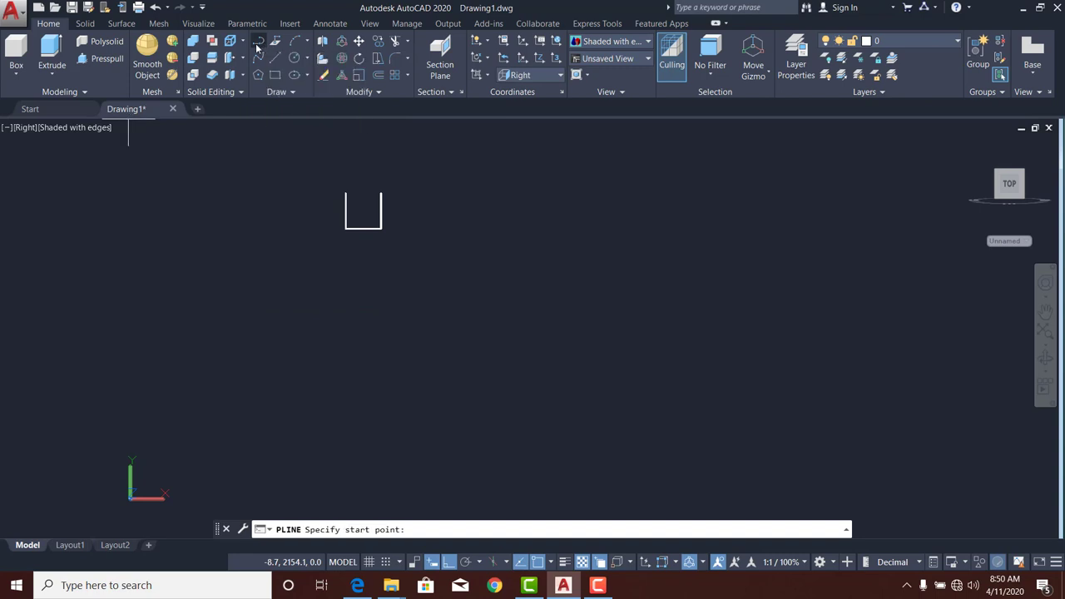
left_click(345, 228)
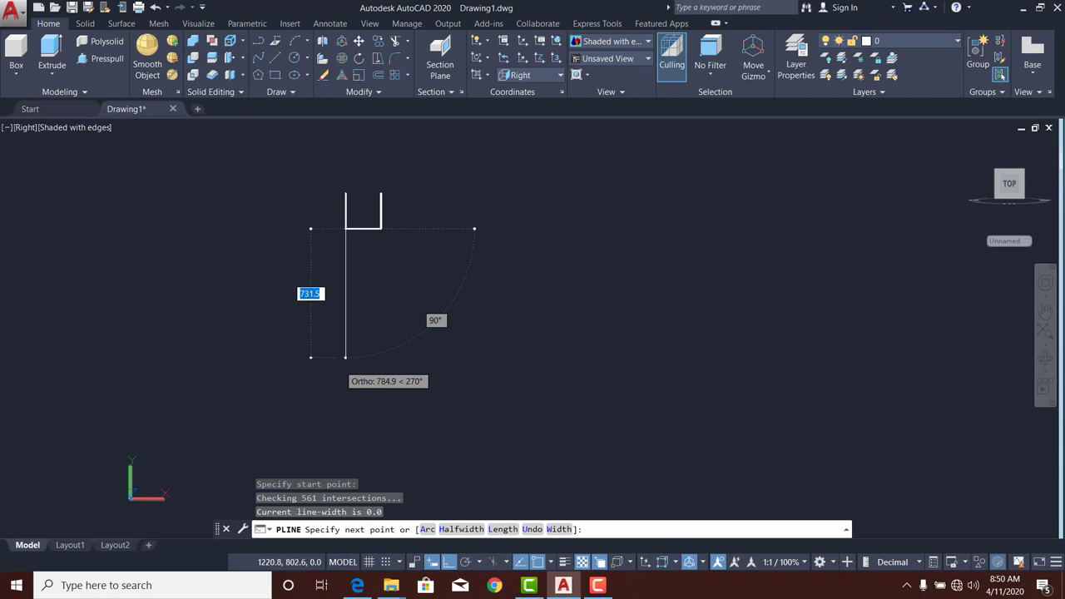
scroll(341, 385, "down", 3)
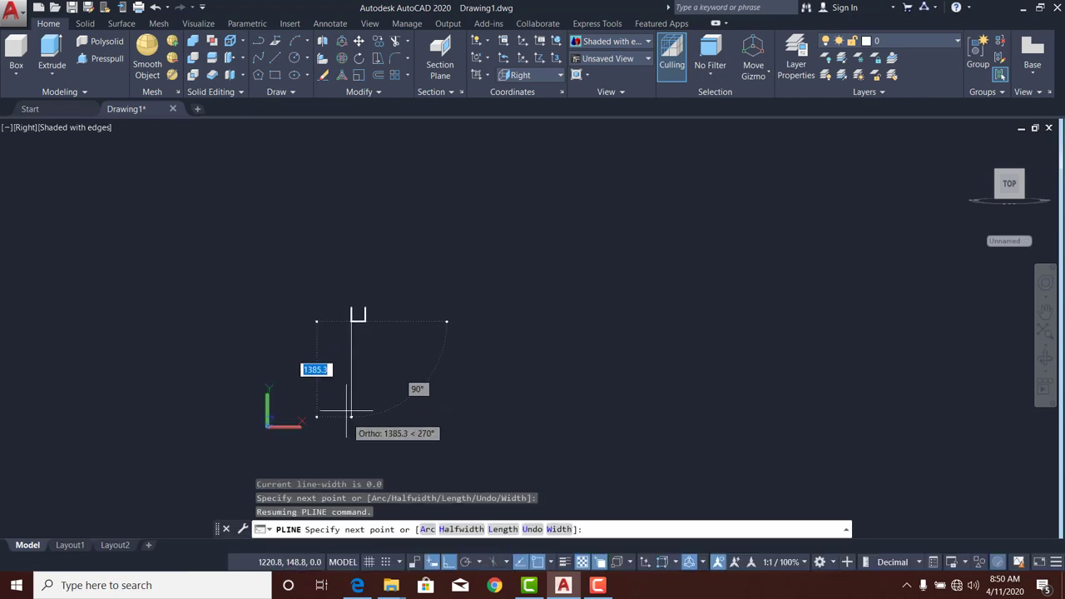
middle_click_drag(333, 416, 333, 330)
scroll(337, 337, "up", 3)
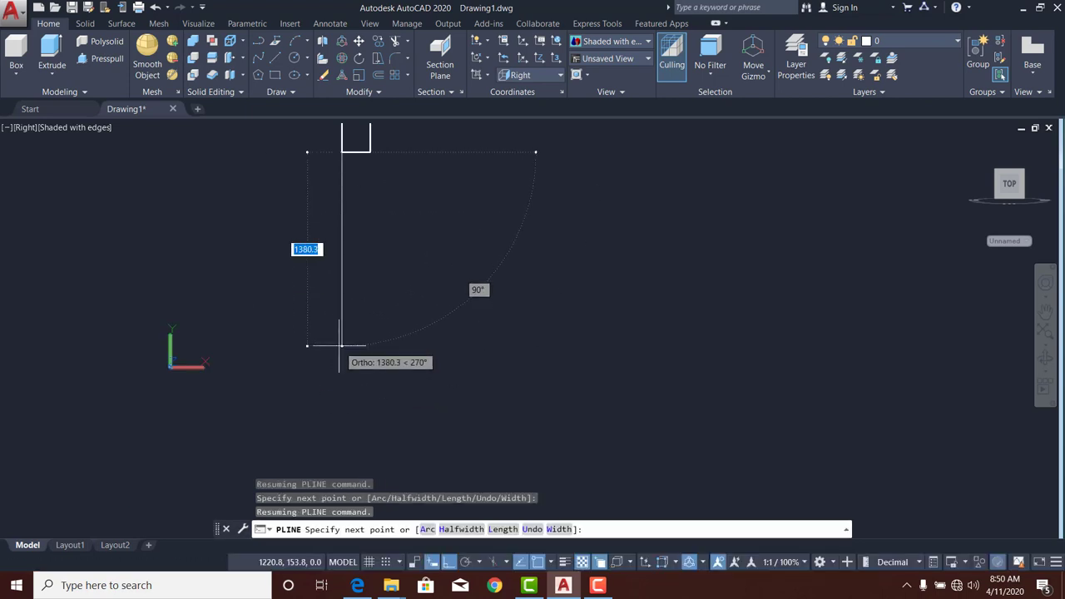
type("1")
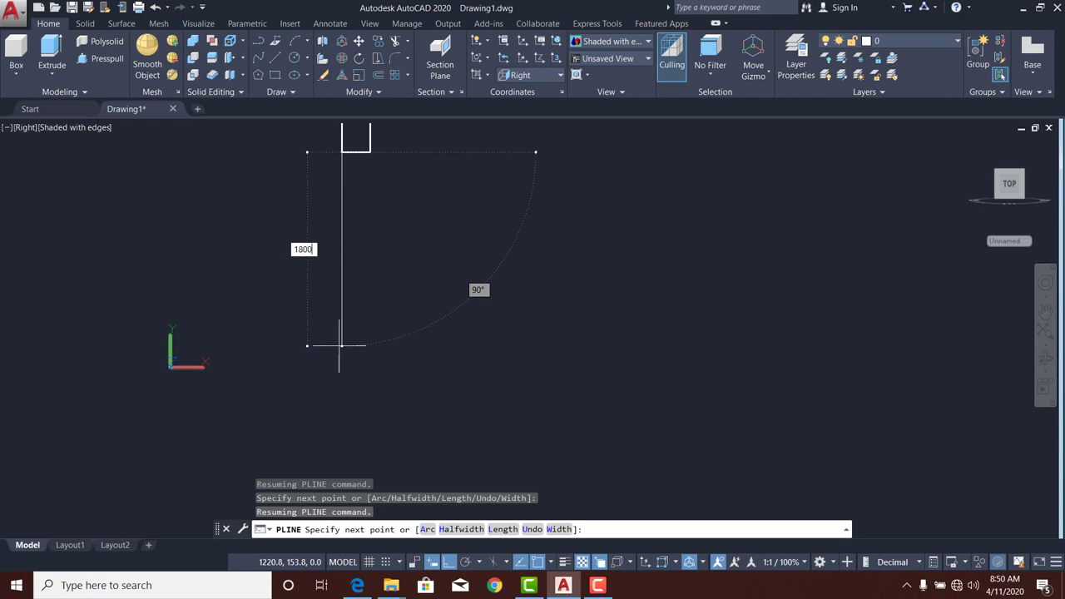
type("800")
key("Return")
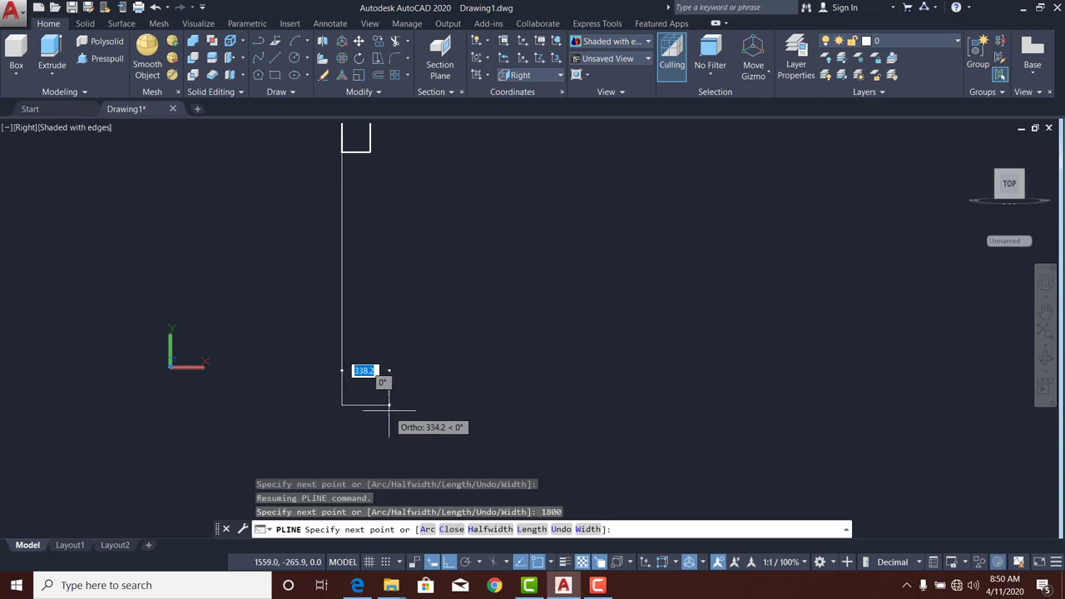
Continue the polyline 200 mm to the right and back up to the channel profile's lower-right corner, and end it.
type("200")
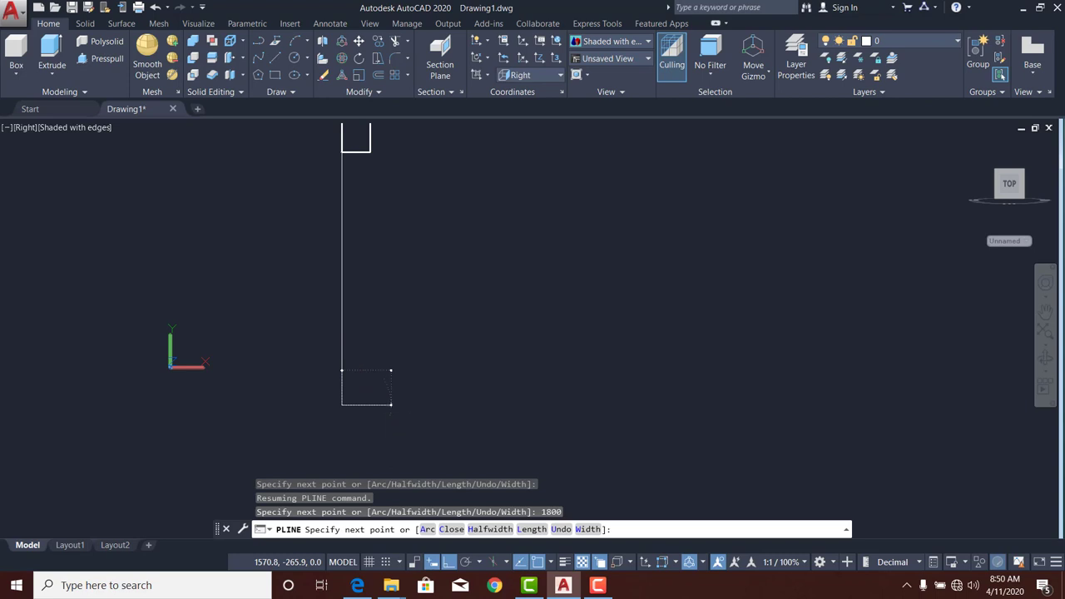
key("Return")
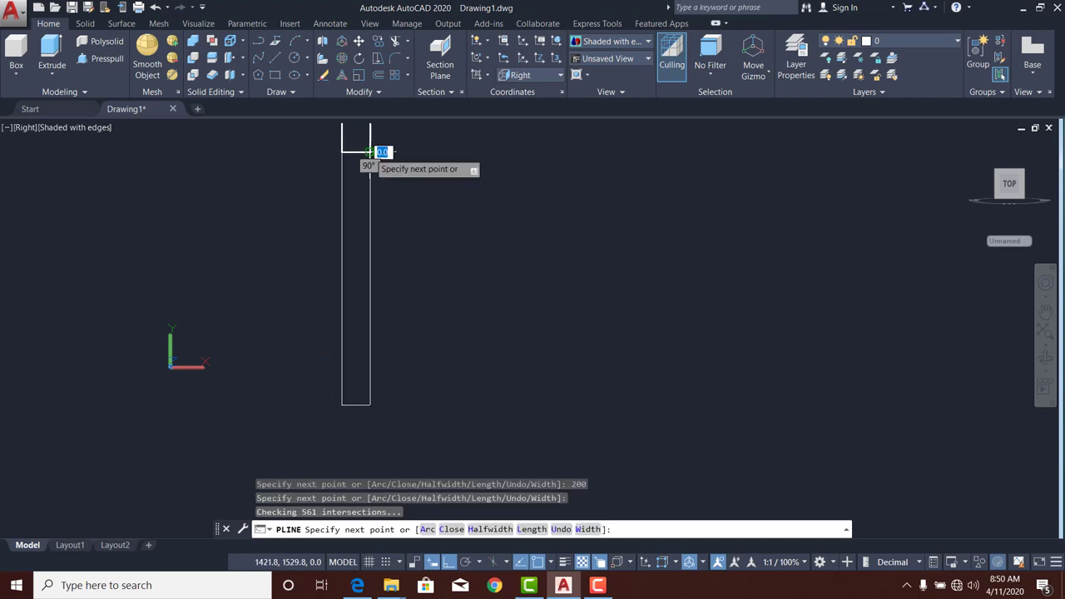
key("Escape")
Draw a horizontal construction line through the lower-right corner of the channel profile.
scroll(390, 193, "up", 3)
middle_click_drag(389, 194, 255, 462)
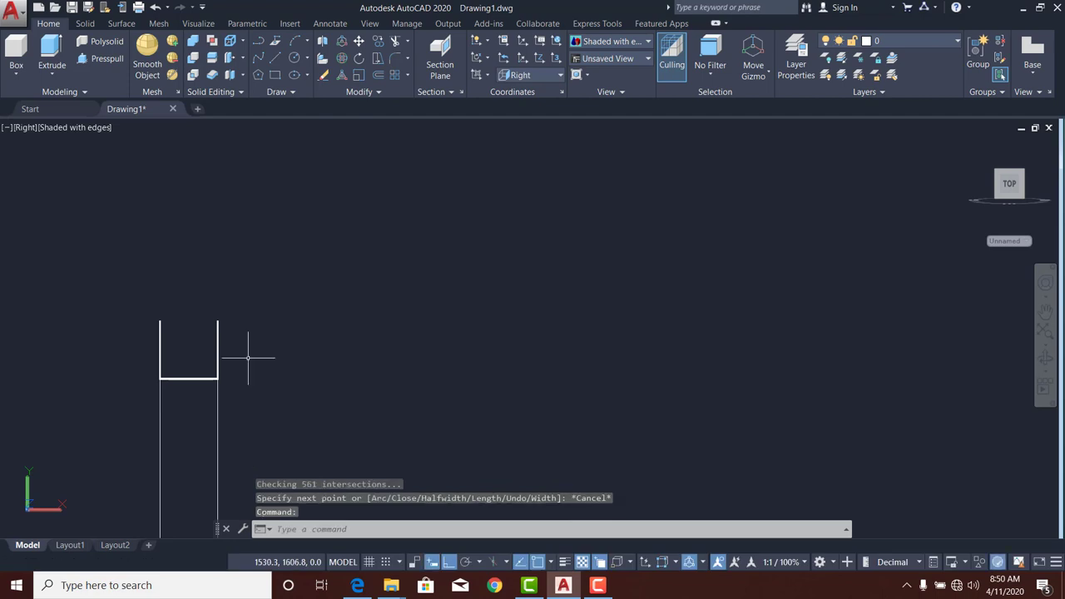
mouse_move(225, 380)
middle_mouse_down()
mouse_move(316, 333)
mouse_move(343, 313)
mouse_move(344, 299)
middle_mouse_up()
scroll(341, 316, "down", 3)
scroll(353, 280, "up", 4)
scroll(331, 305, "up", 5)
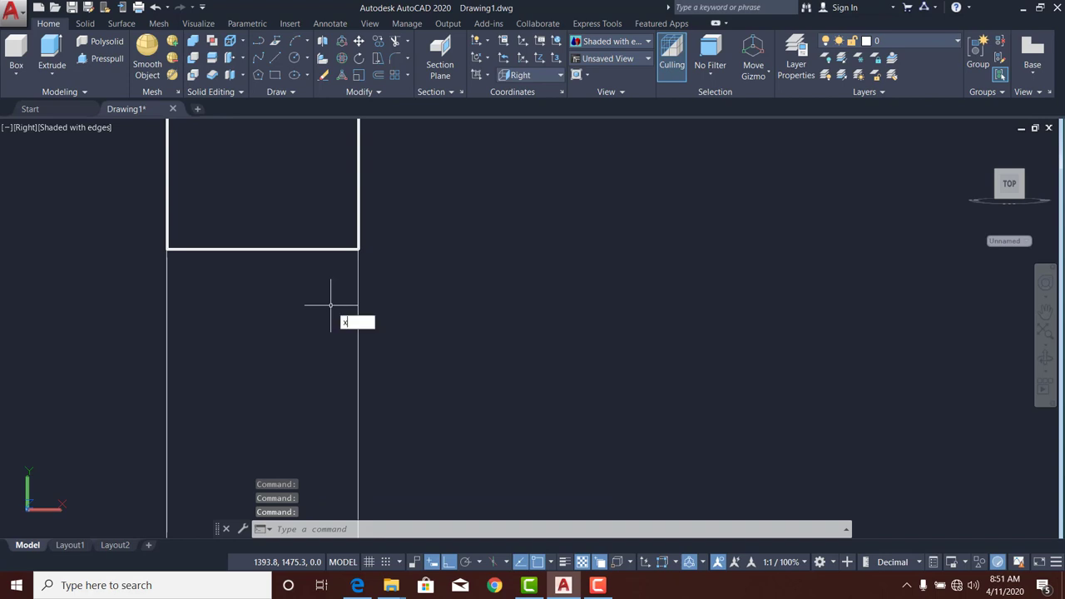
type("l")
key("Return")
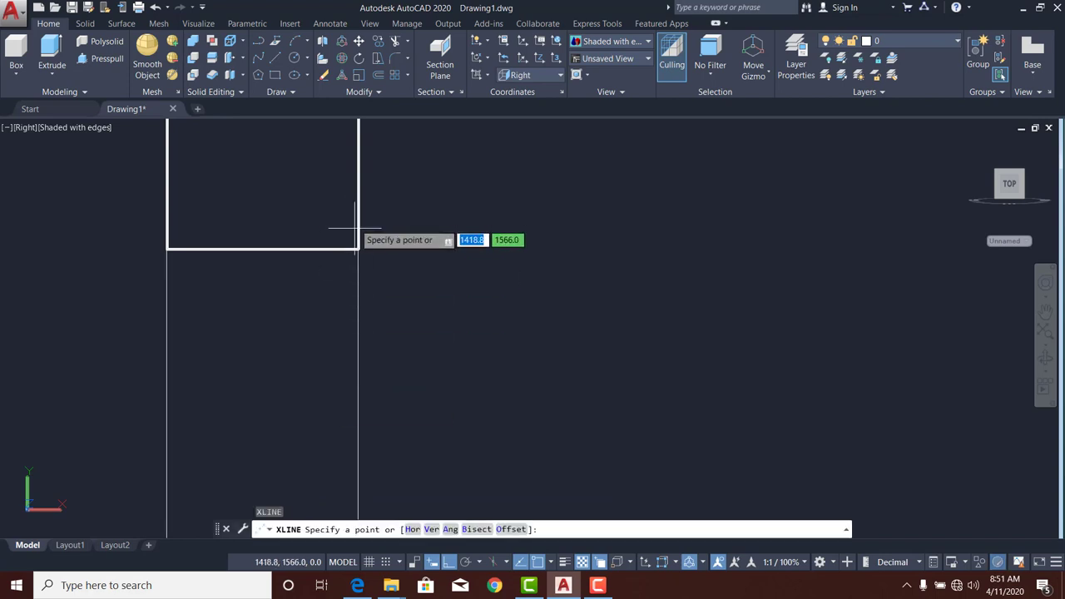
left_click(357, 248)
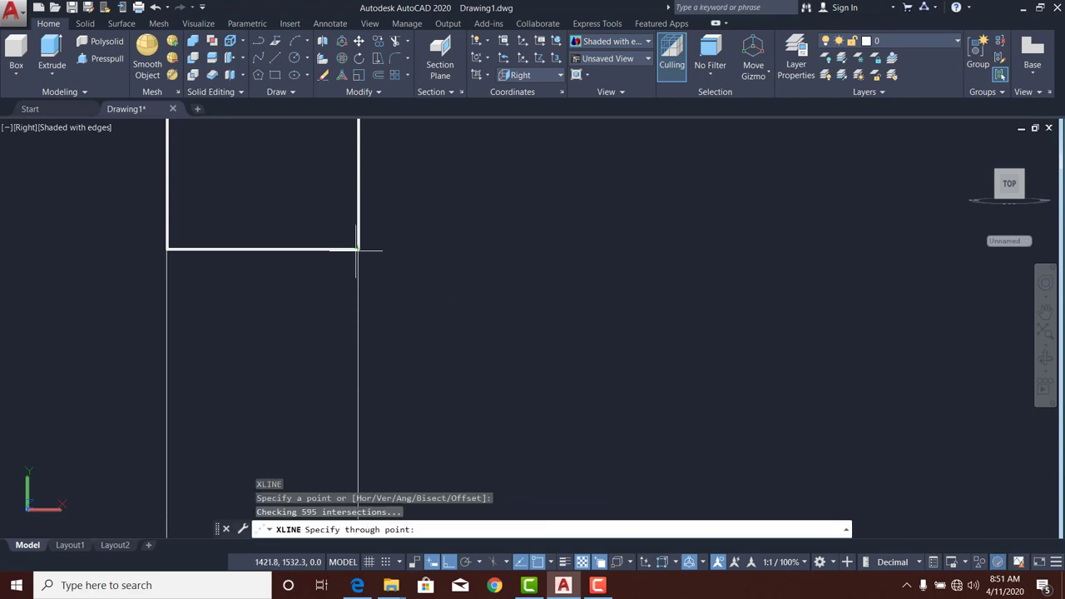
left_click(552, 209)
scroll(452, 316, "down", 3)
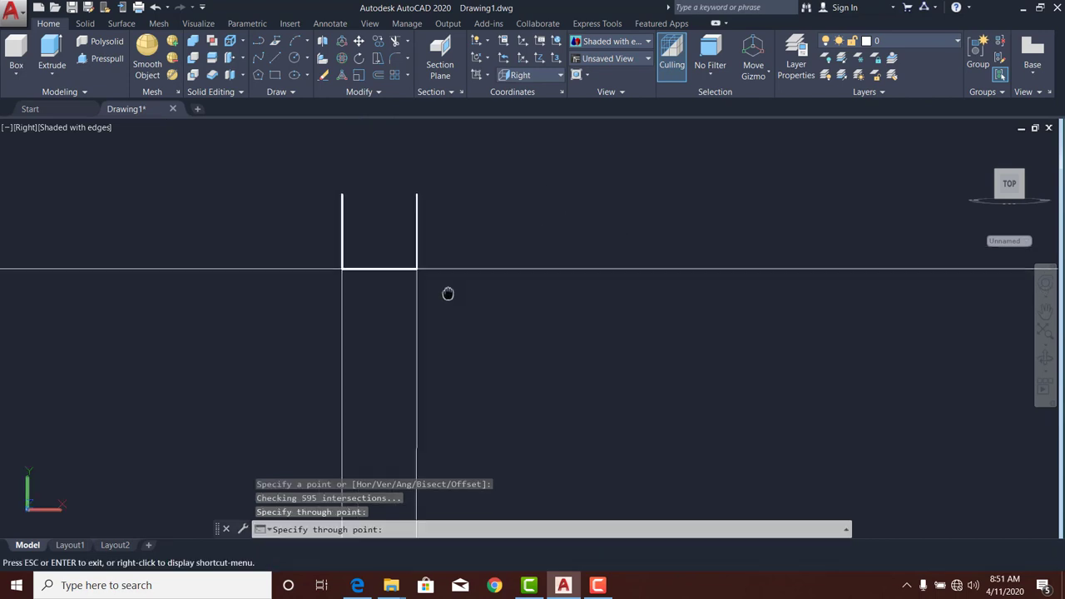
key("Escape")
key("Escape")
scroll(441, 285, "down", 2)
scroll(450, 287, "up", 2)
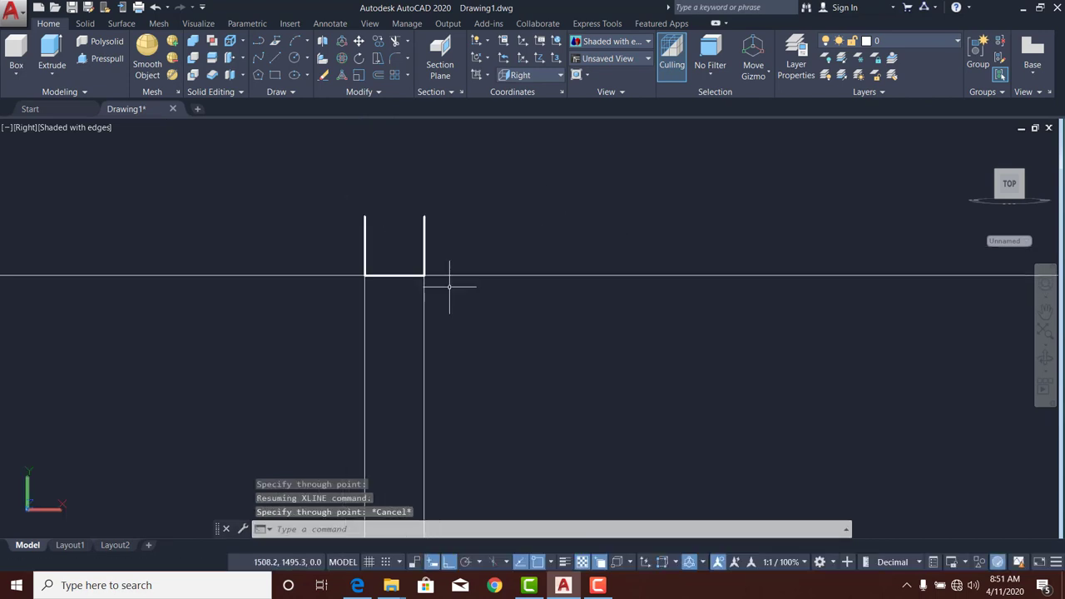
scroll(453, 290, "up", 3)
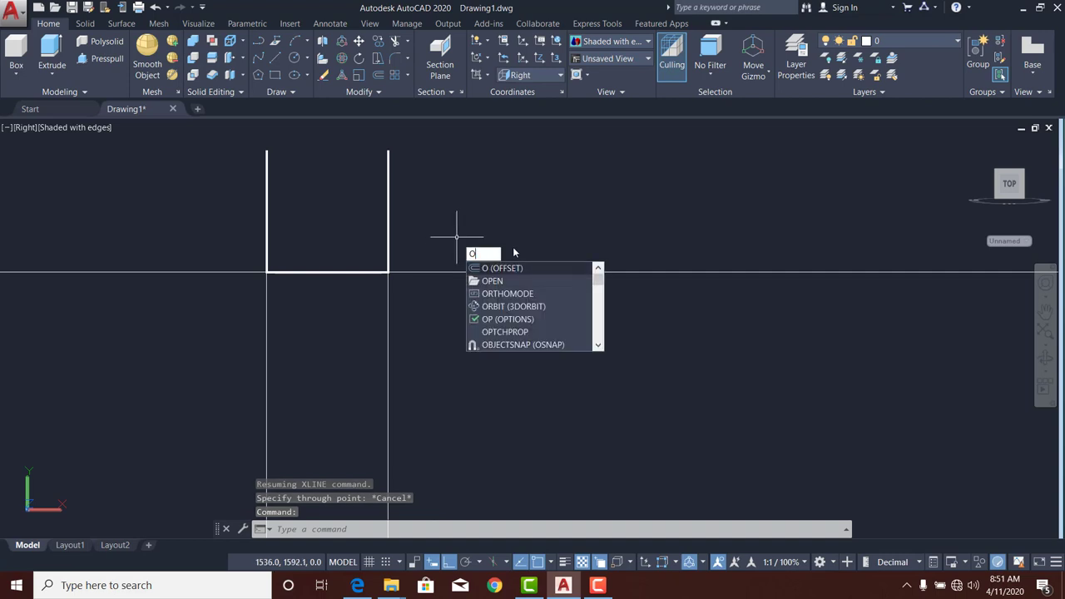
left_click(512, 268)
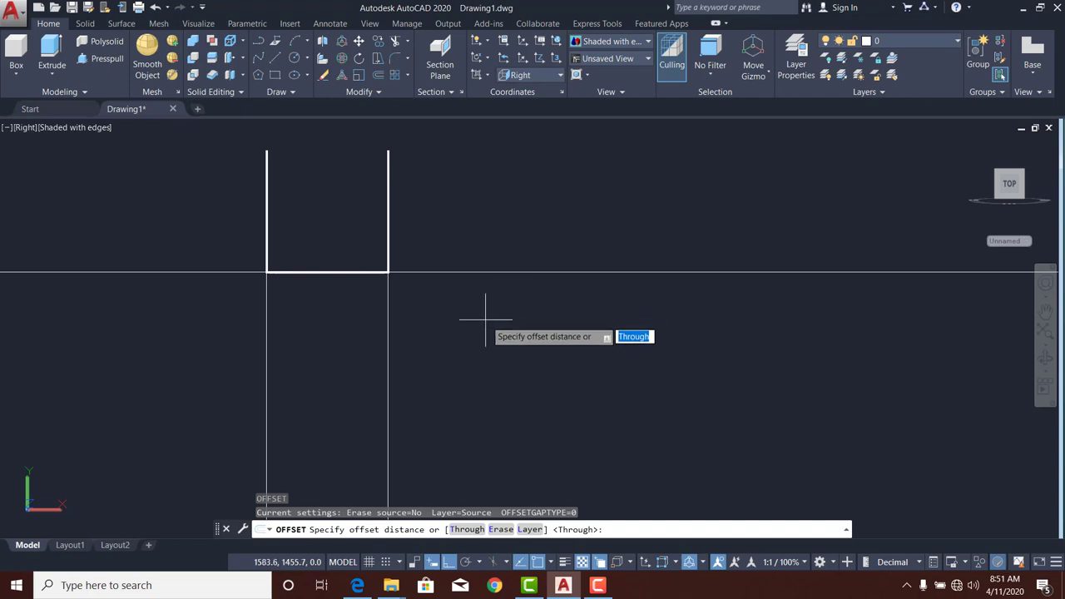
key("Return")
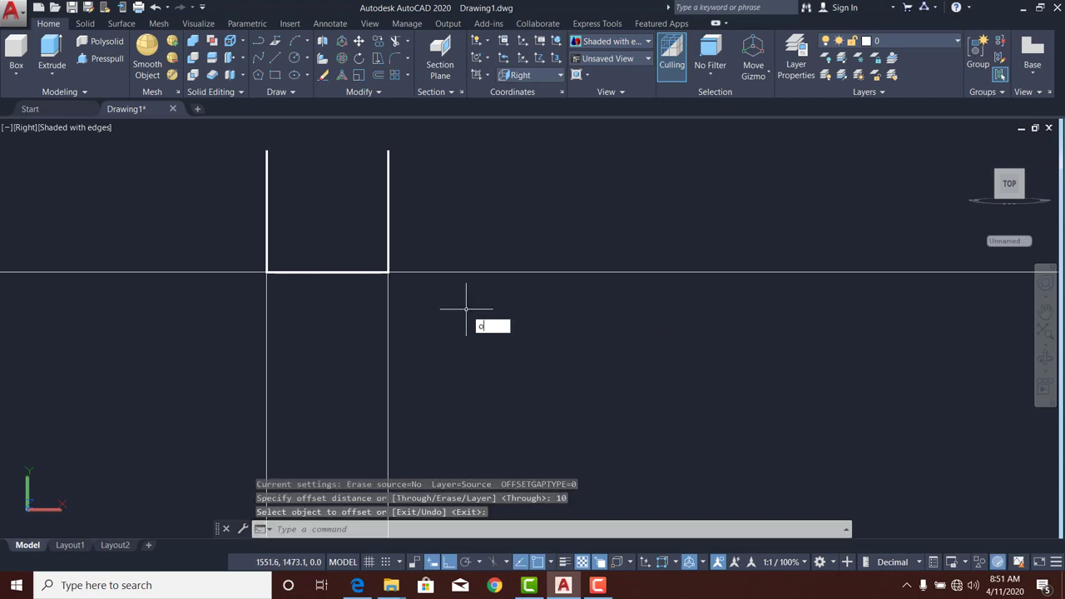
left_click(519, 342)
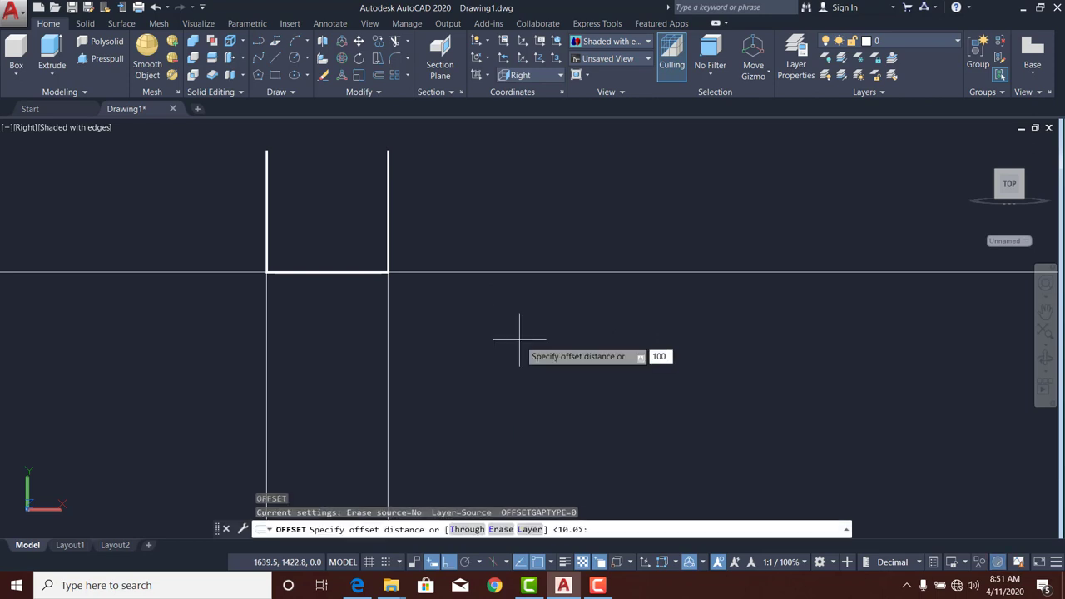
key("Return")
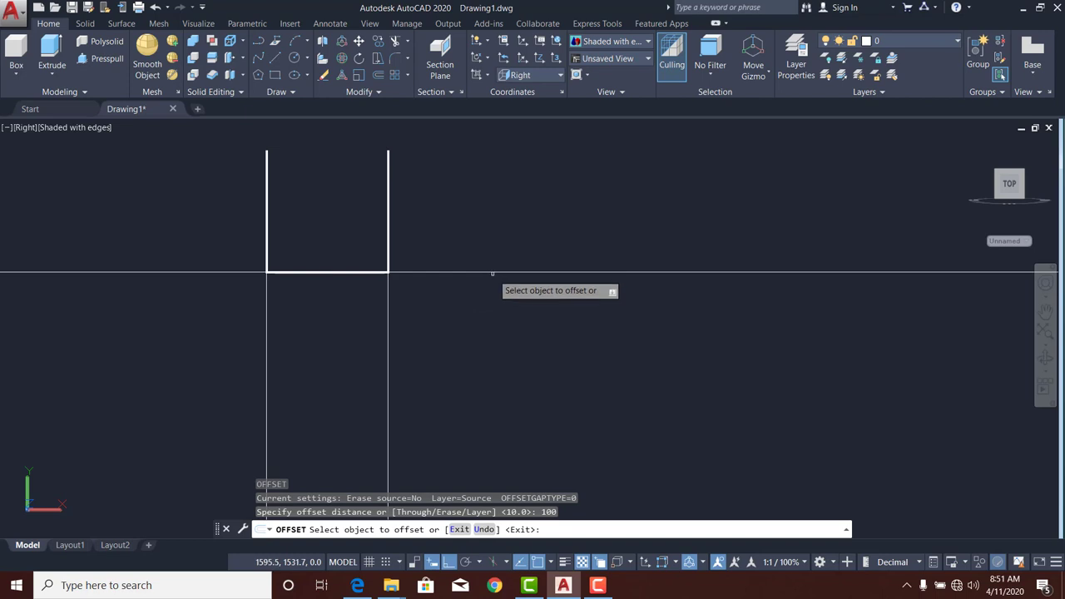
left_click(492, 272)
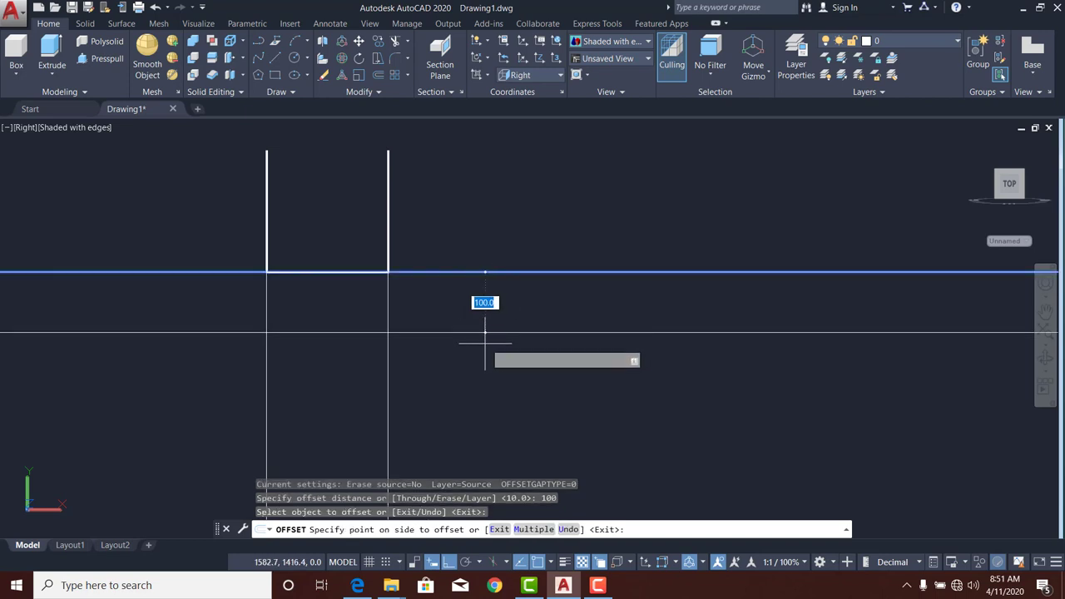
scroll(485, 341, "down", 5)
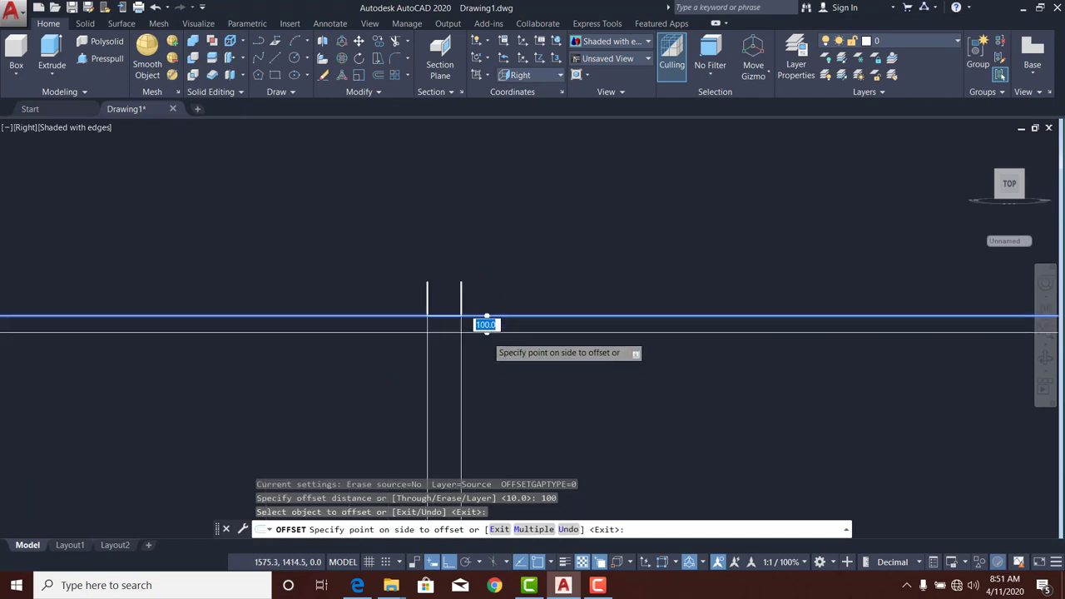
scroll(486, 324, "up", 2)
key("Escape")
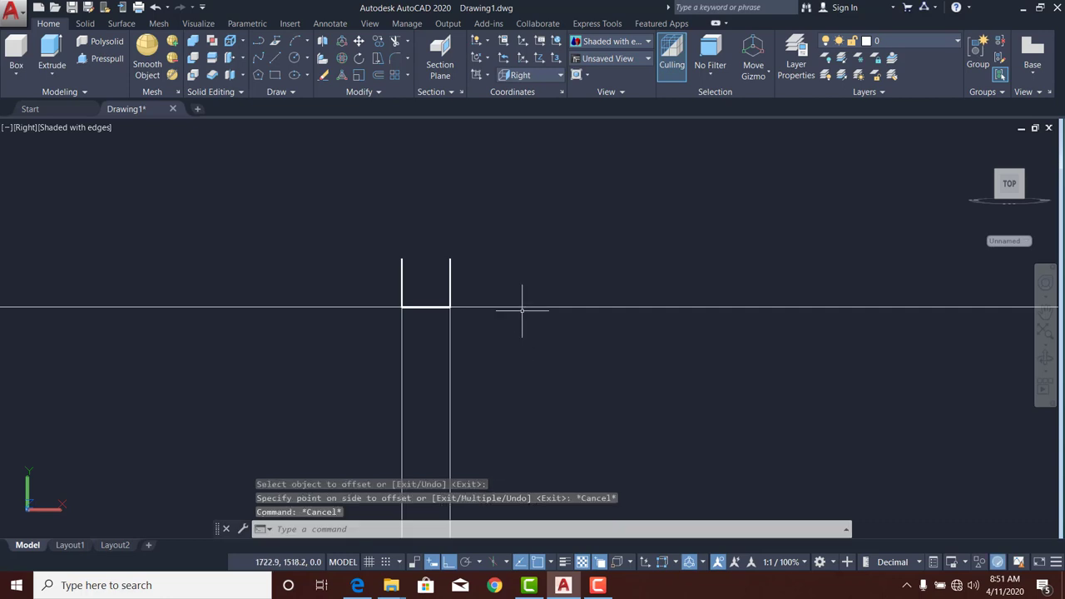
Offset the horizontal construction line at the channel's base 40 mm downward.
type("o")
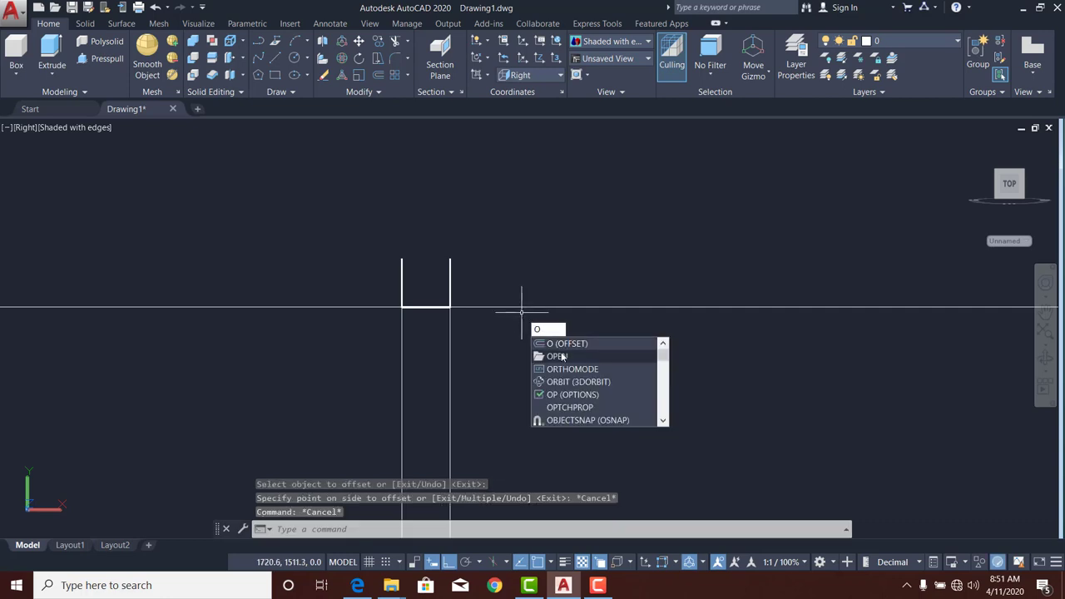
key("Return")
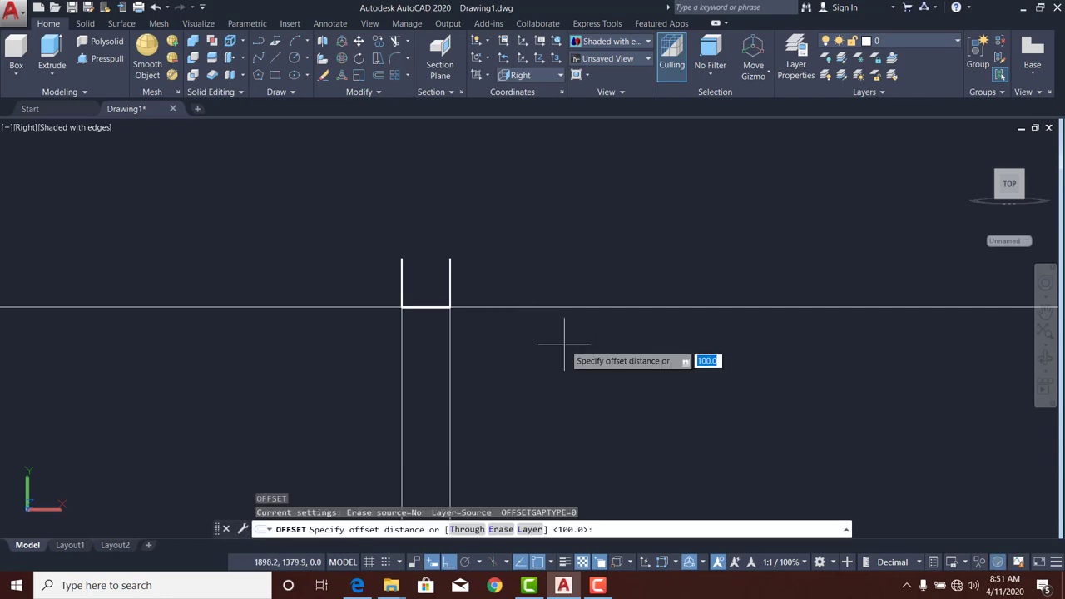
key("Return")
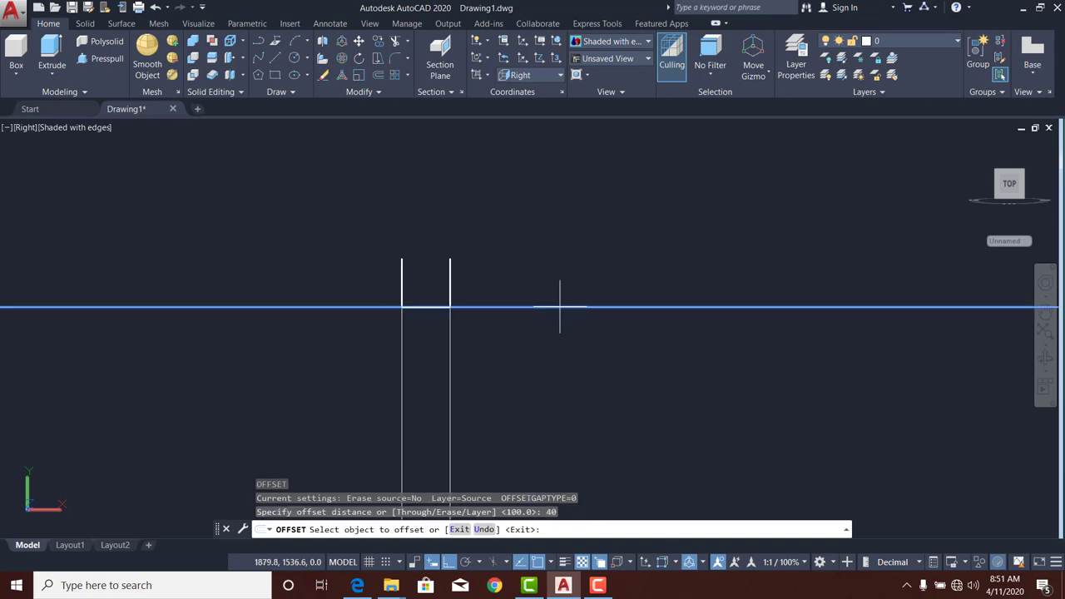
left_click(562, 307)
left_click(546, 360)
key("Escape")
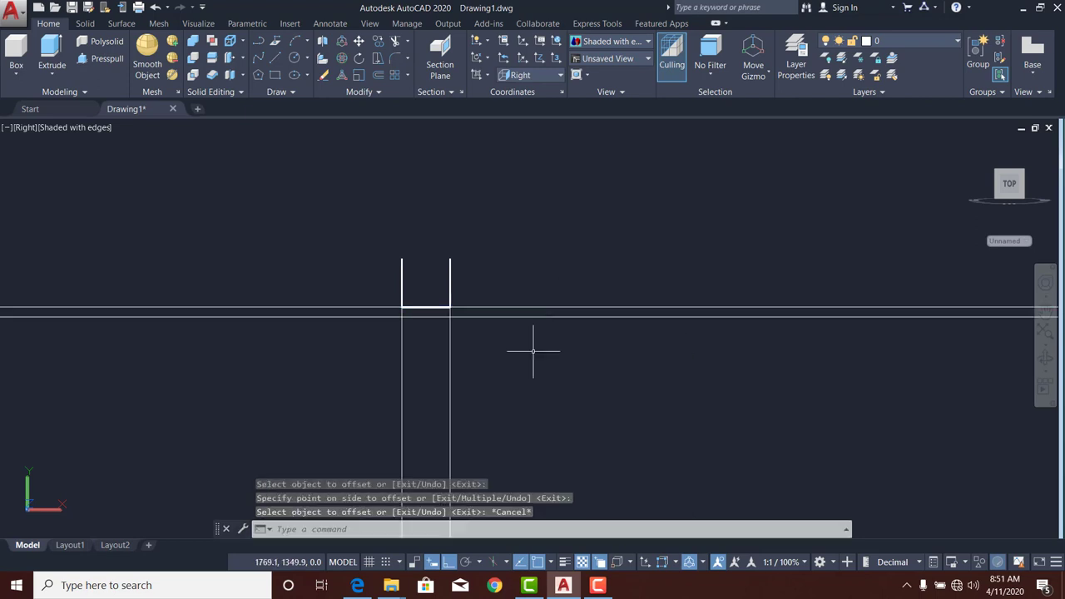
Offset the lower of the two horizontal construction lines 100 mm downward.
scroll(542, 349, "down", 4)
middle_click_drag(537, 348, 516, 327)
scroll(511, 329, "up", 5)
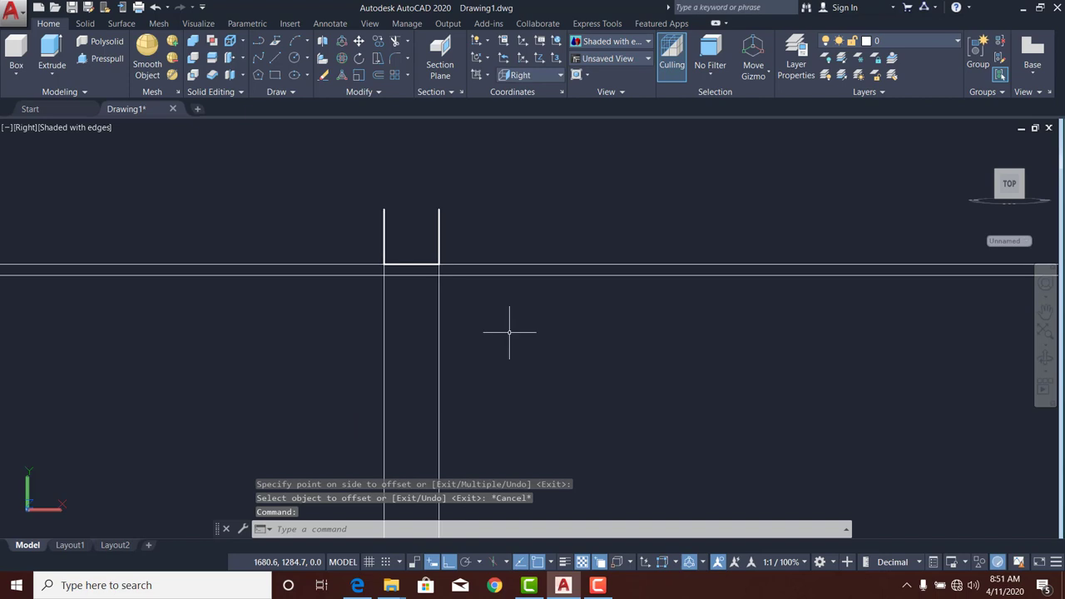
type("o")
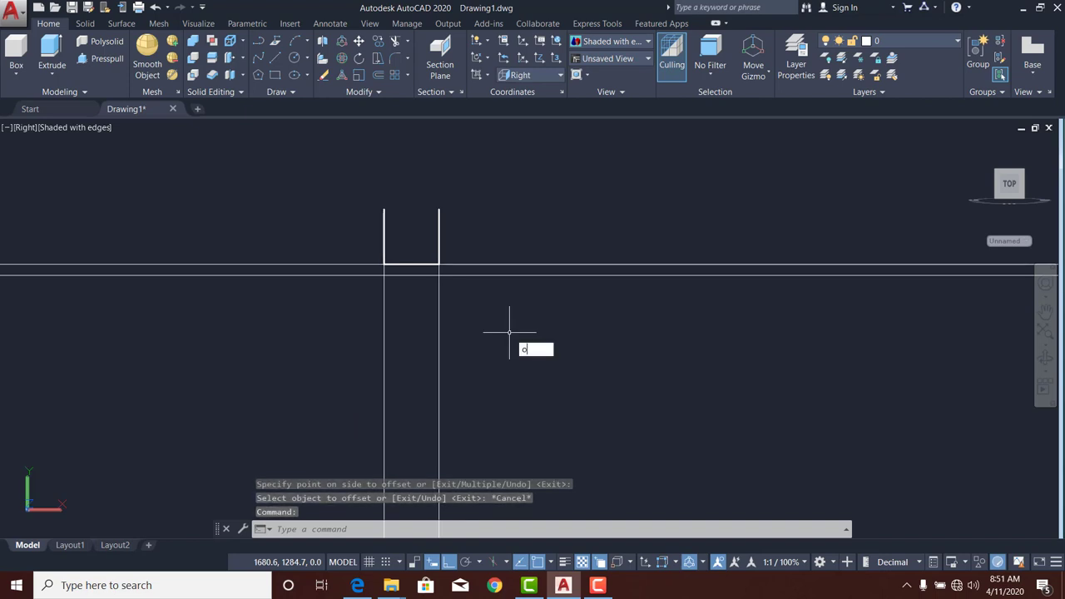
key("Return")
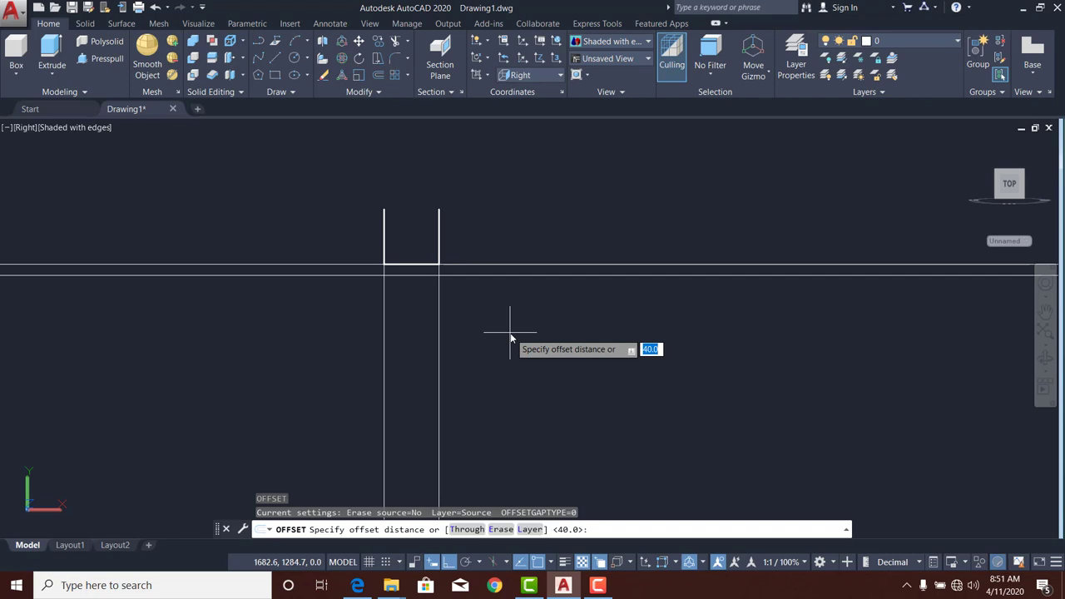
key("Return")
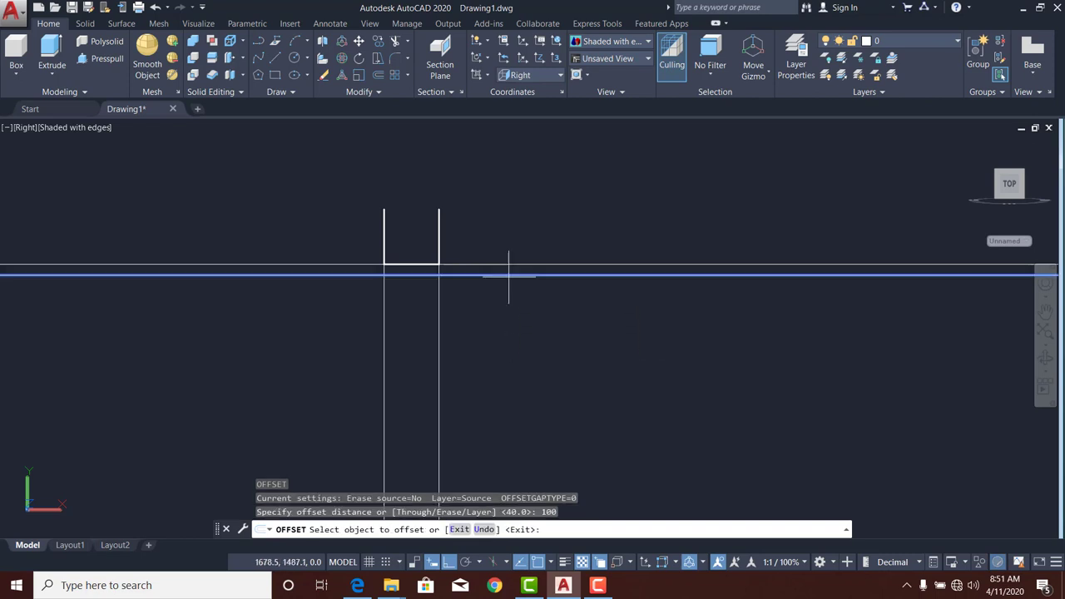
left_click(509, 276)
left_click(508, 356)
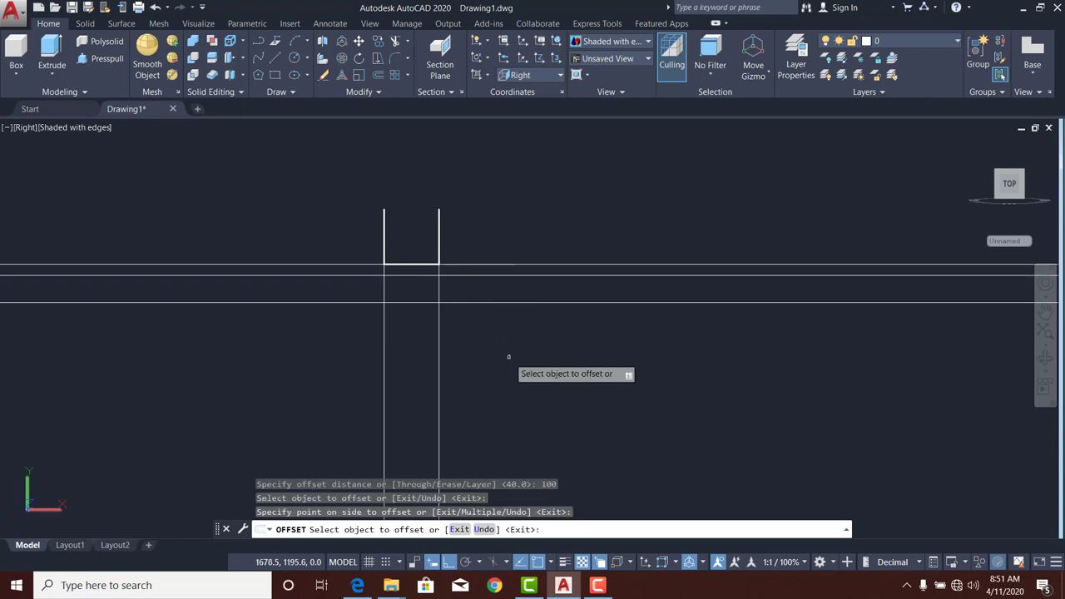
Offset the lowest horizontal construction line 100 mm downward repeatedly, each from the previous copy, until the lines fill the leg outline down to its base.
left_click(522, 303)
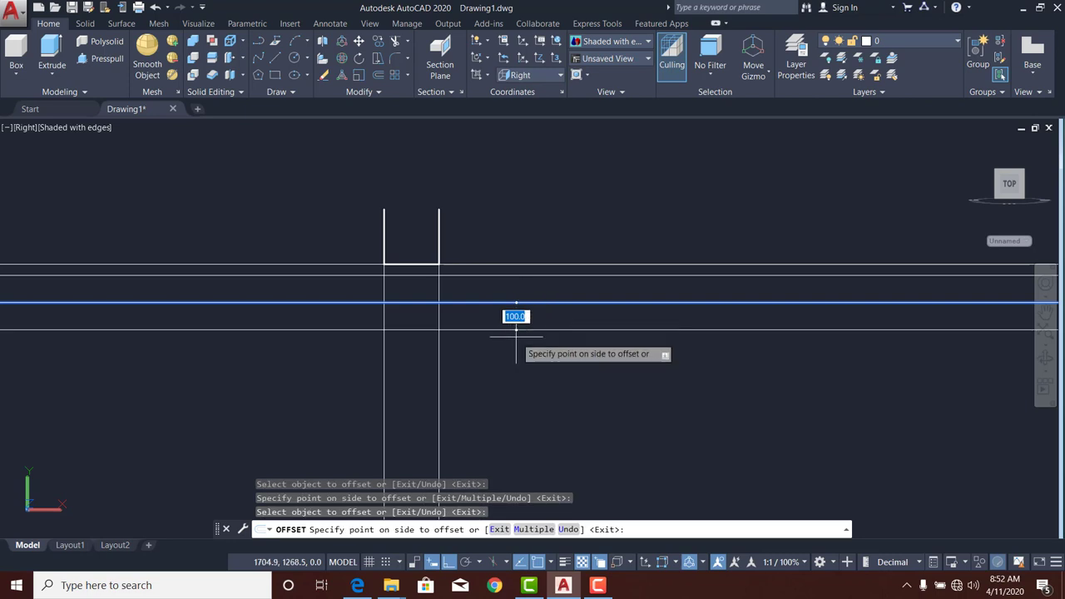
scroll(512, 316, "down", 5)
scroll(502, 324, "up", 4)
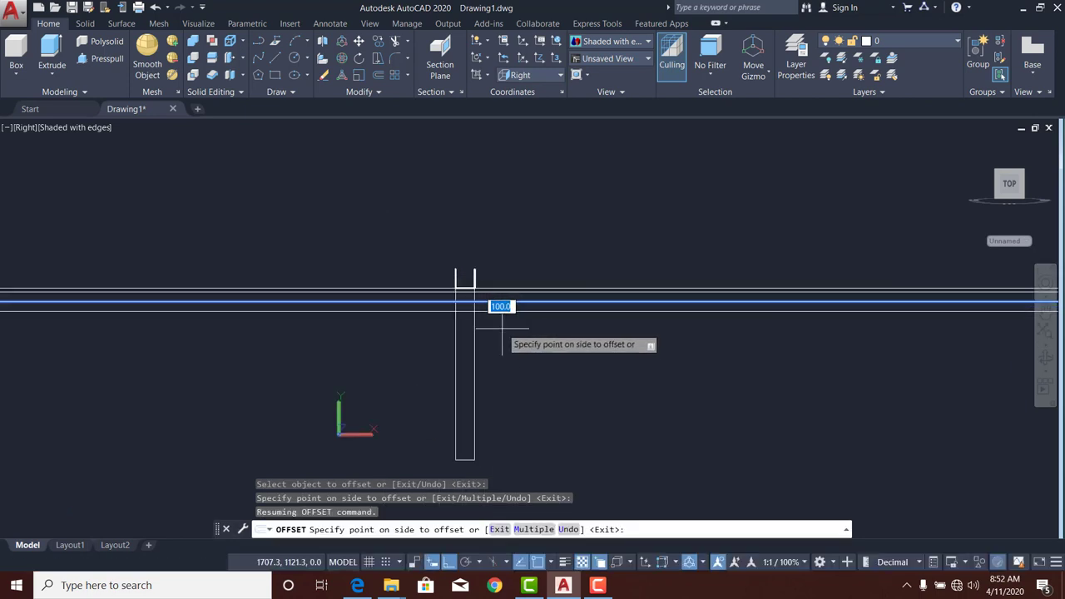
scroll(503, 331, "up", 2)
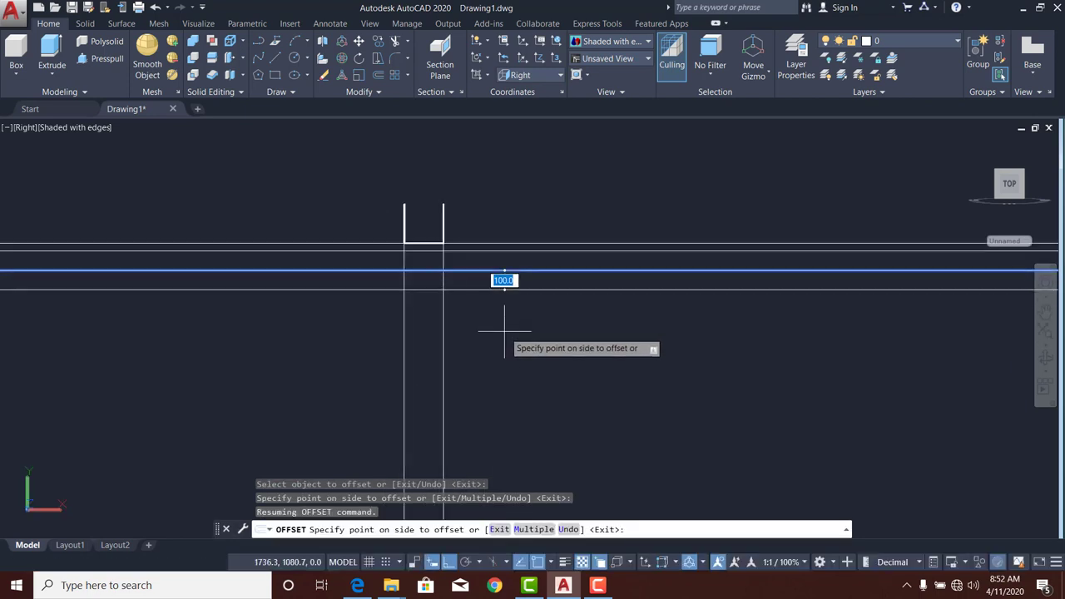
left_click(504, 331)
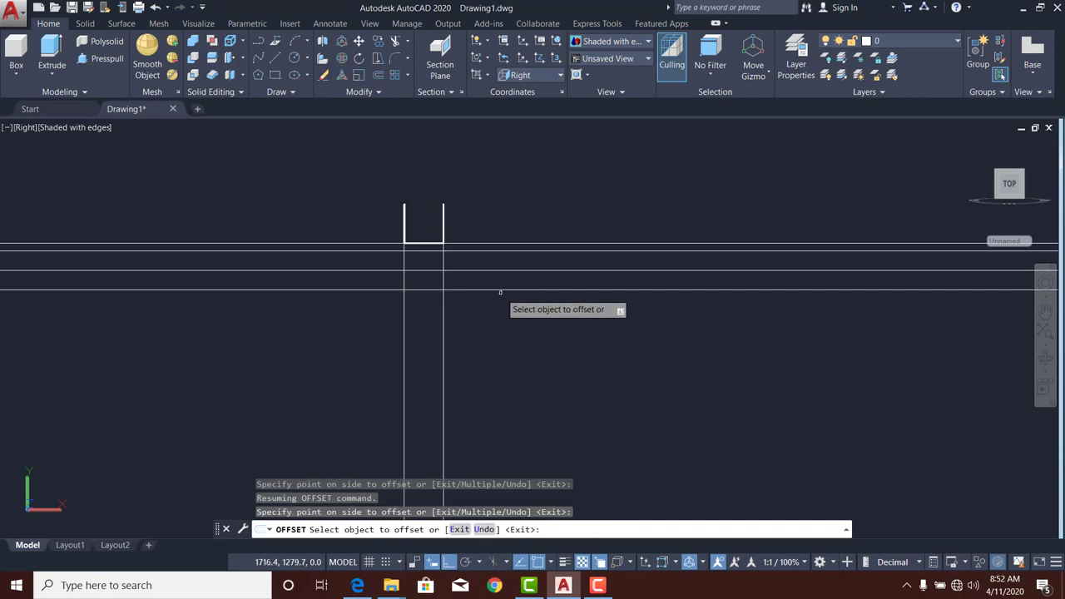
left_click(502, 289)
left_click(504, 359)
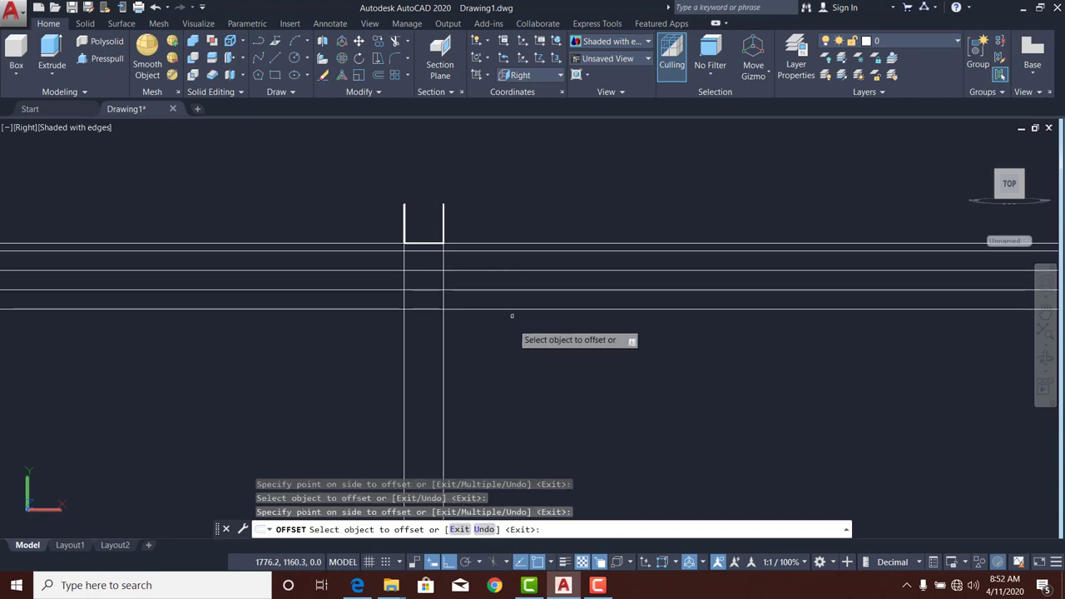
left_click(513, 309)
left_click(506, 371)
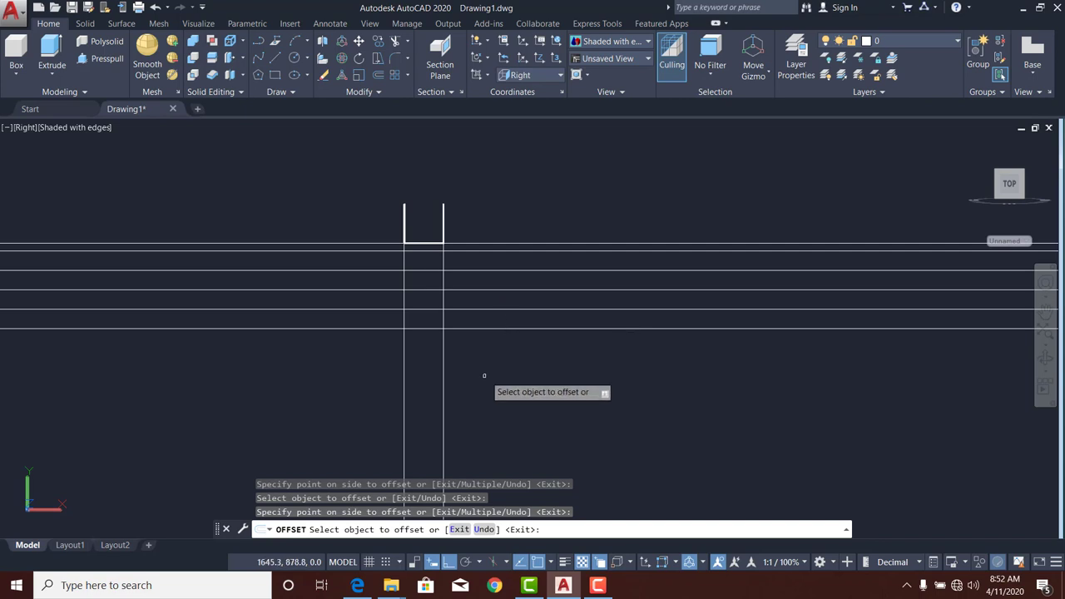
scroll(494, 366, "down", 3)
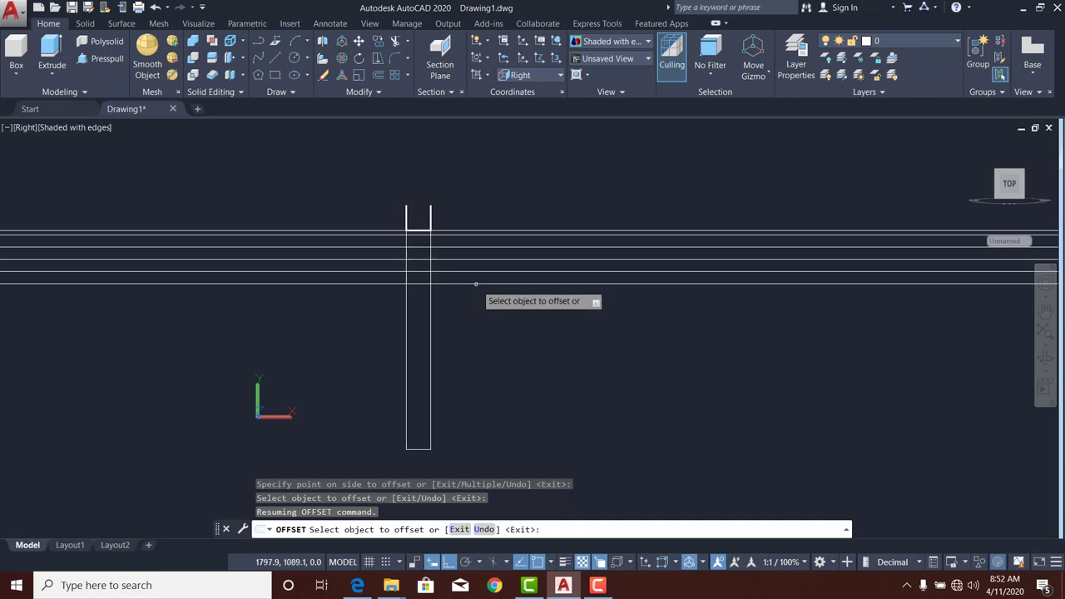
left_click(476, 284)
left_click(478, 358)
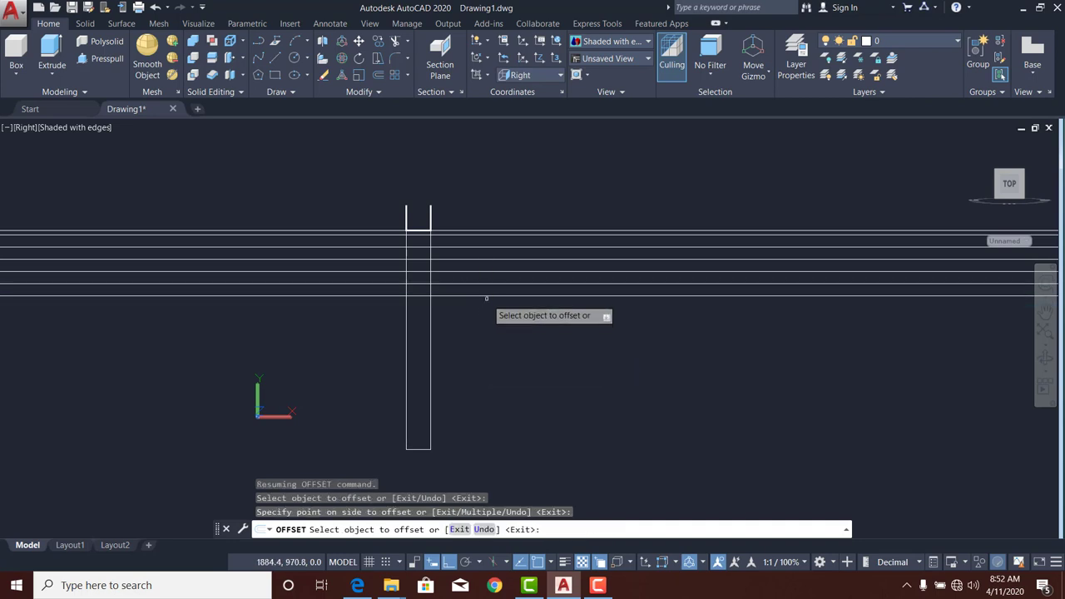
left_click(486, 333)
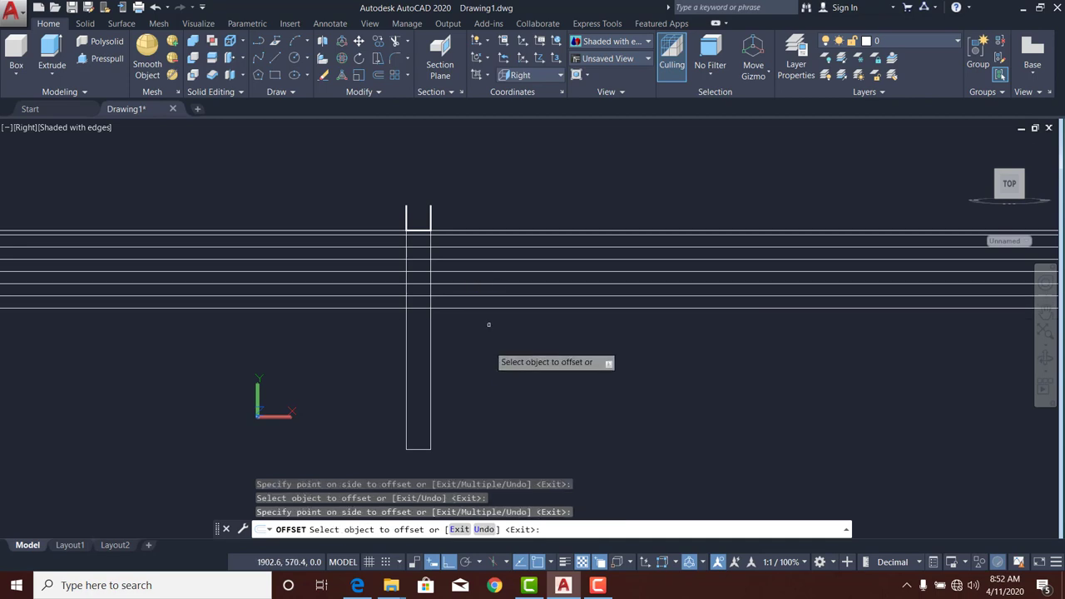
left_click(488, 308)
left_click(487, 326)
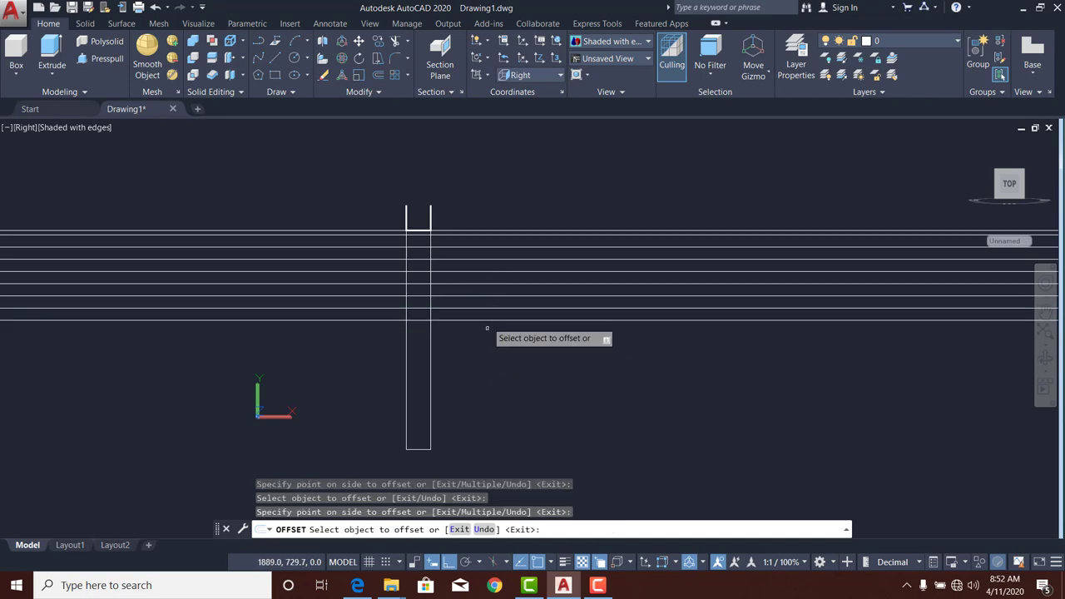
left_click(481, 320)
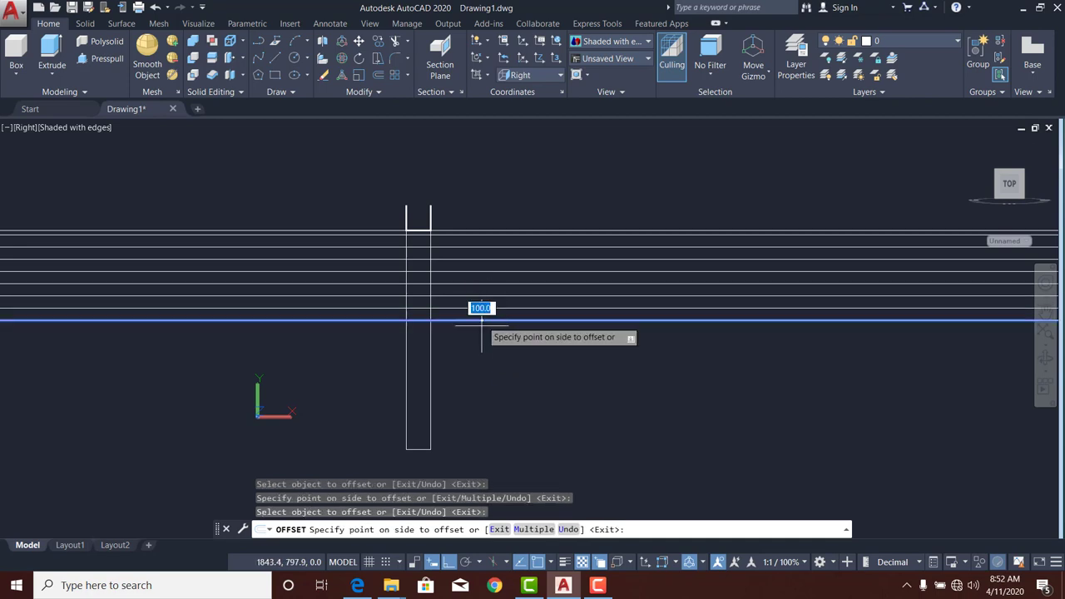
left_click(485, 350)
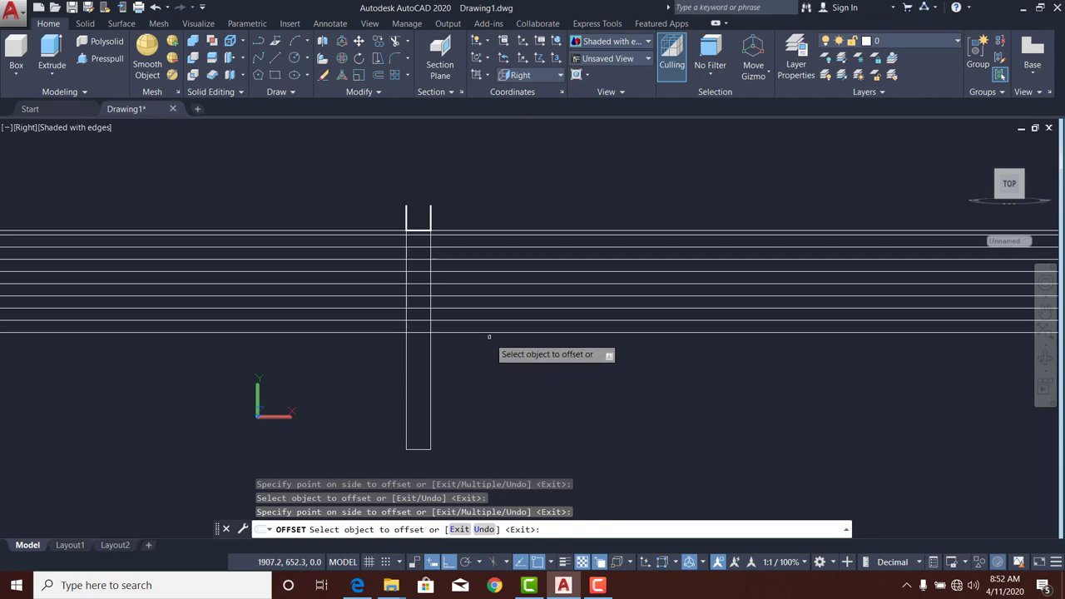
left_click(489, 333)
left_click(484, 340)
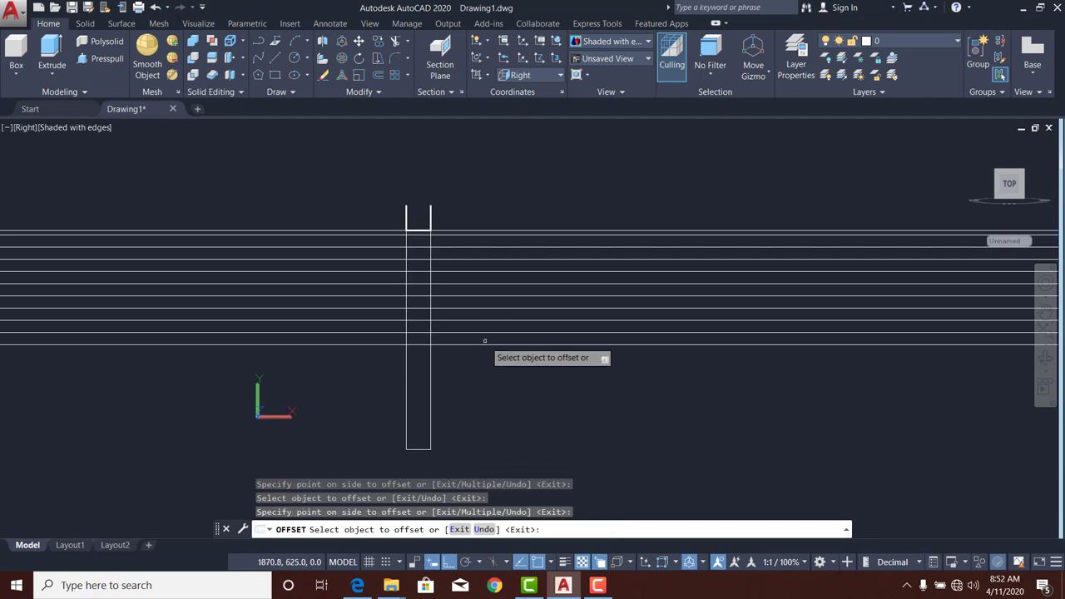
left_click(483, 343)
left_click(479, 366)
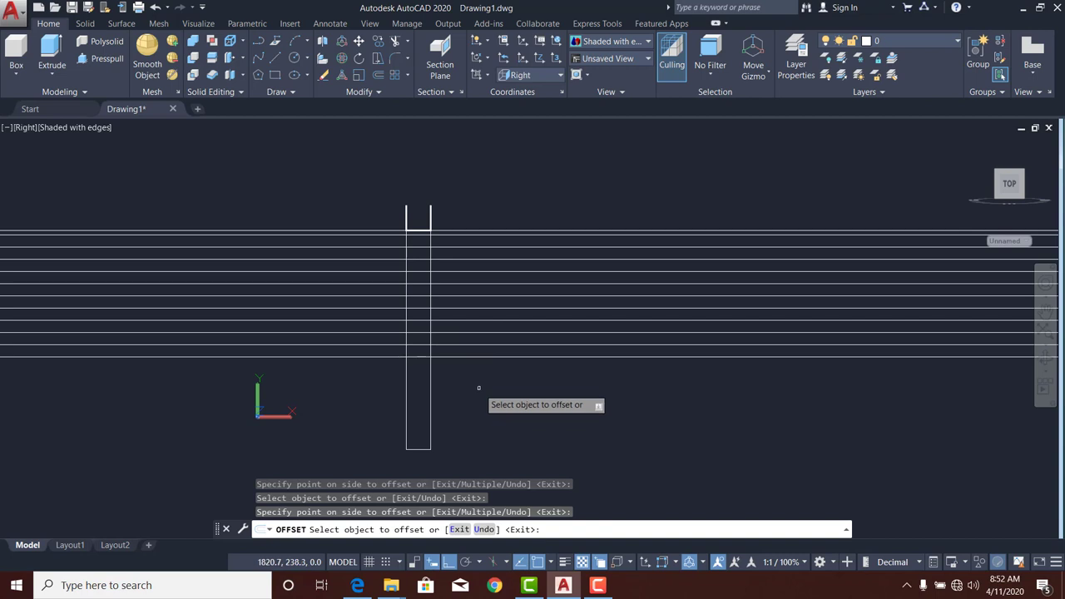
left_click(482, 359)
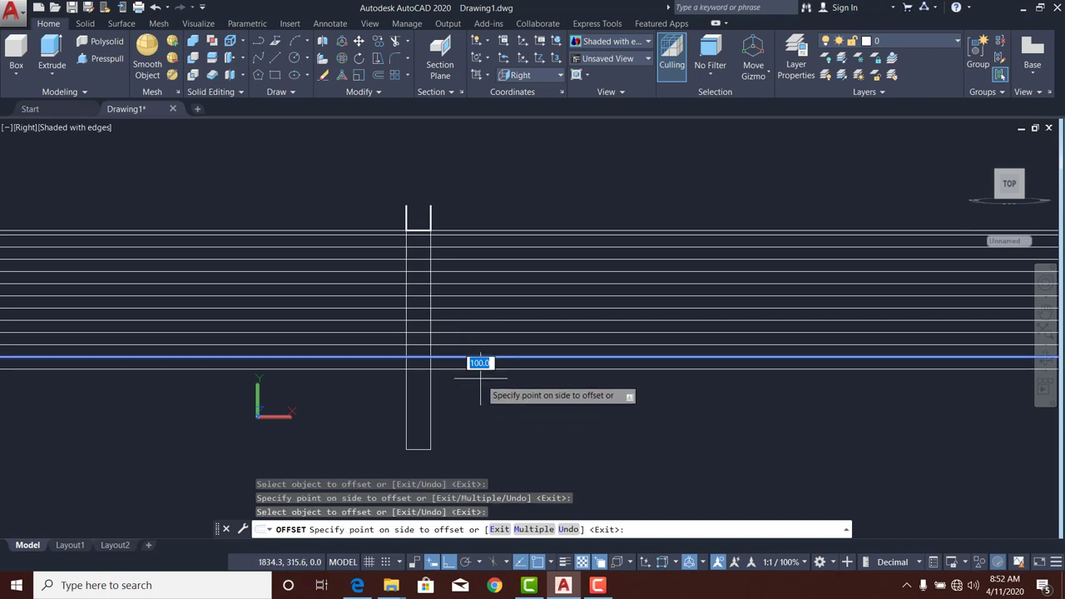
left_click(478, 368)
left_click(480, 368)
left_click(479, 368)
left_click(481, 379)
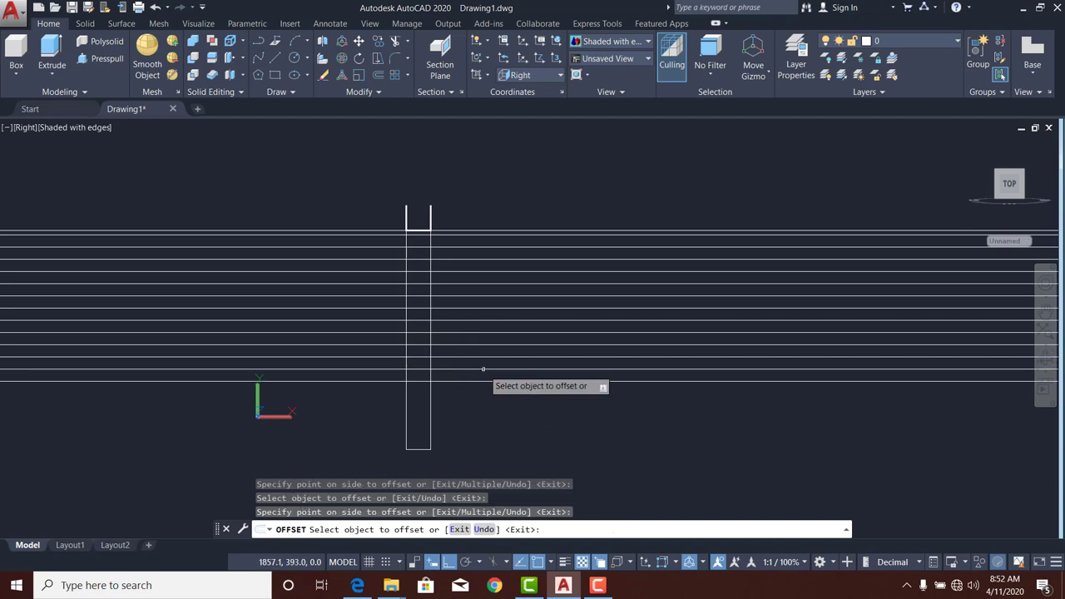
left_click(481, 381)
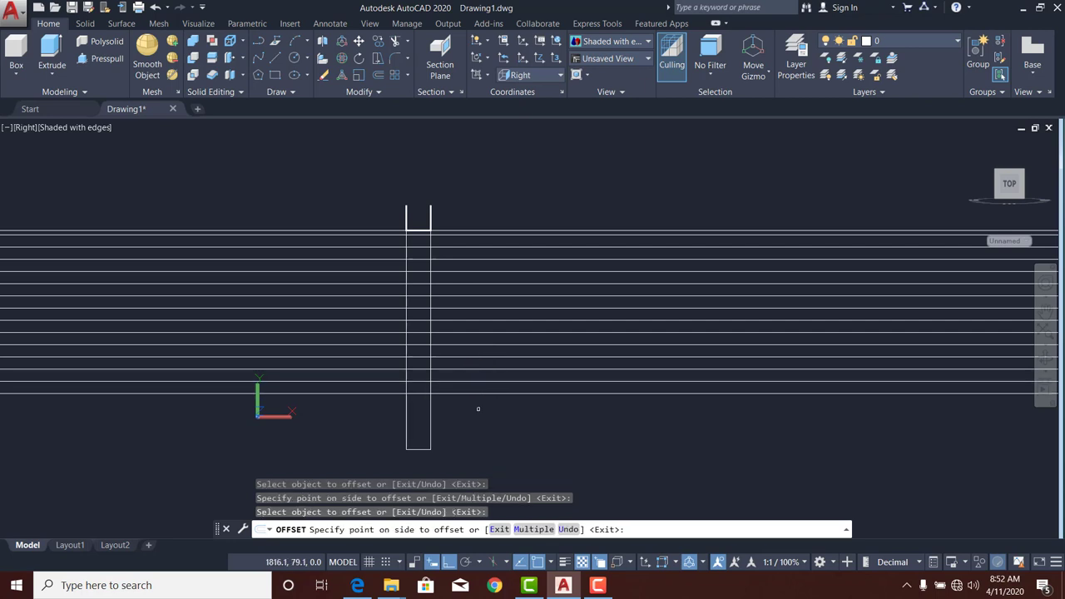
left_click(478, 402)
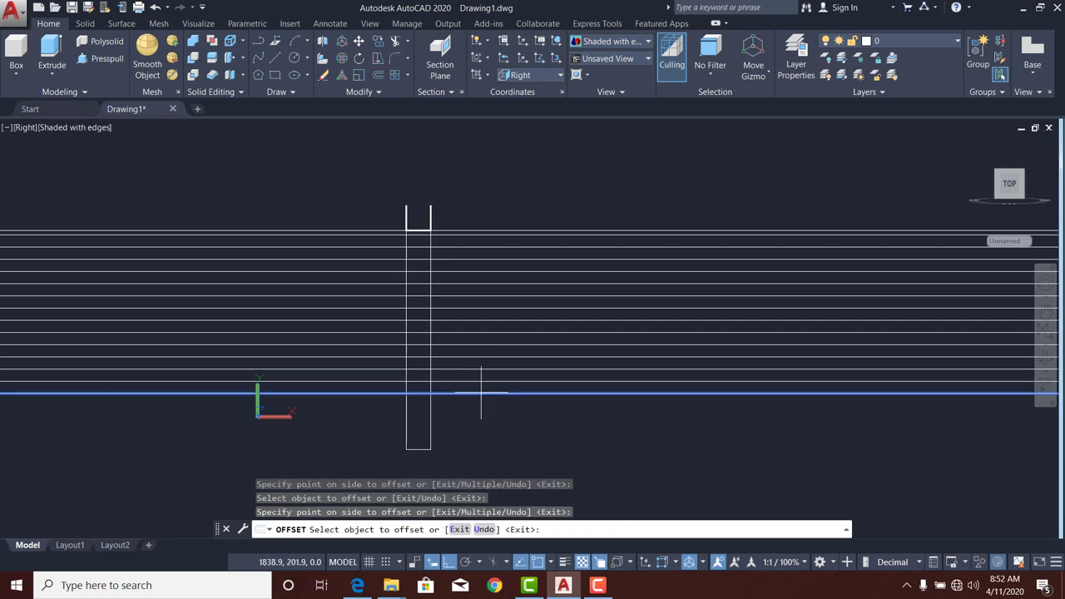
left_click(480, 393)
left_click(488, 403)
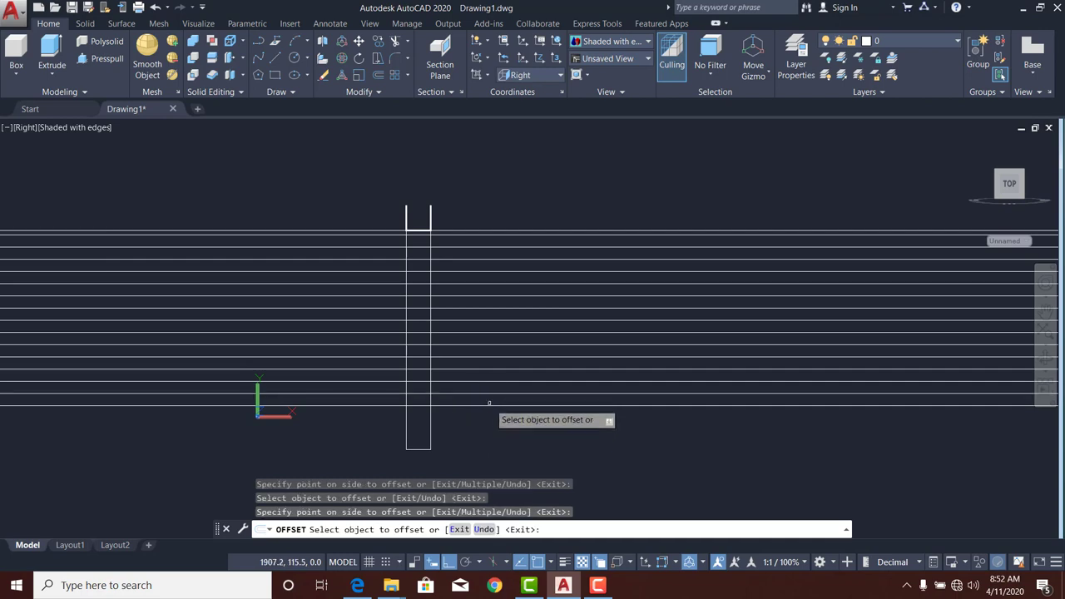
left_click(488, 405)
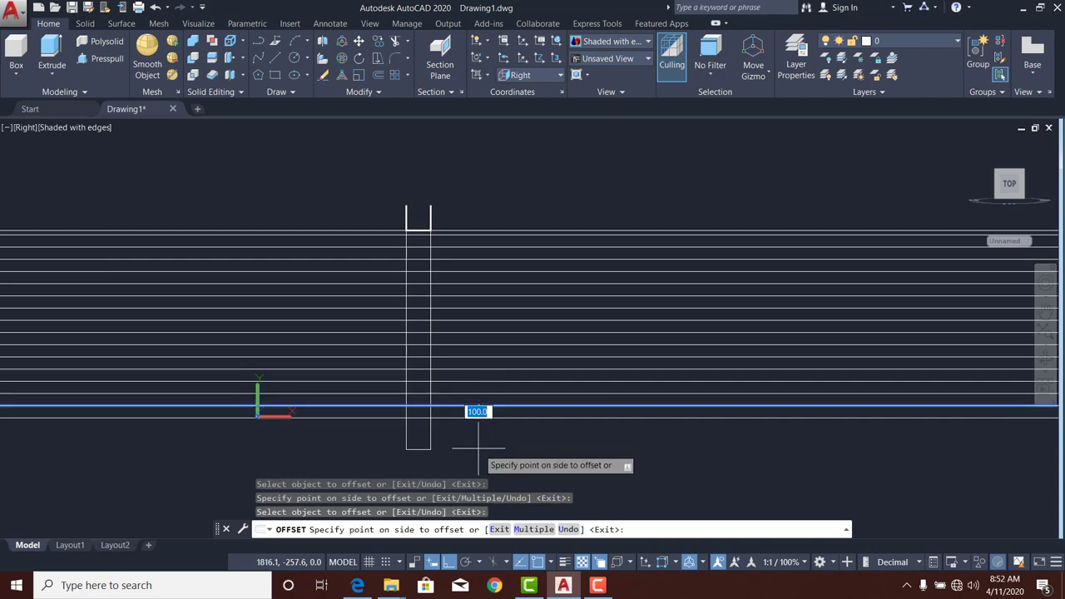
left_click(483, 416)
left_click(483, 418)
left_click(484, 435)
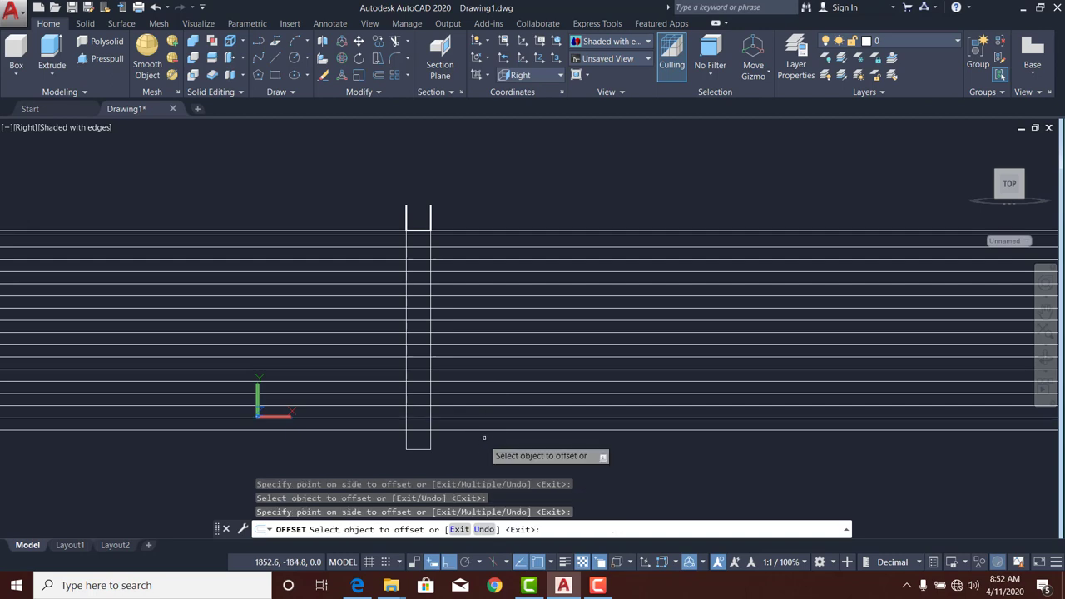
left_click(486, 432)
left_click(484, 443)
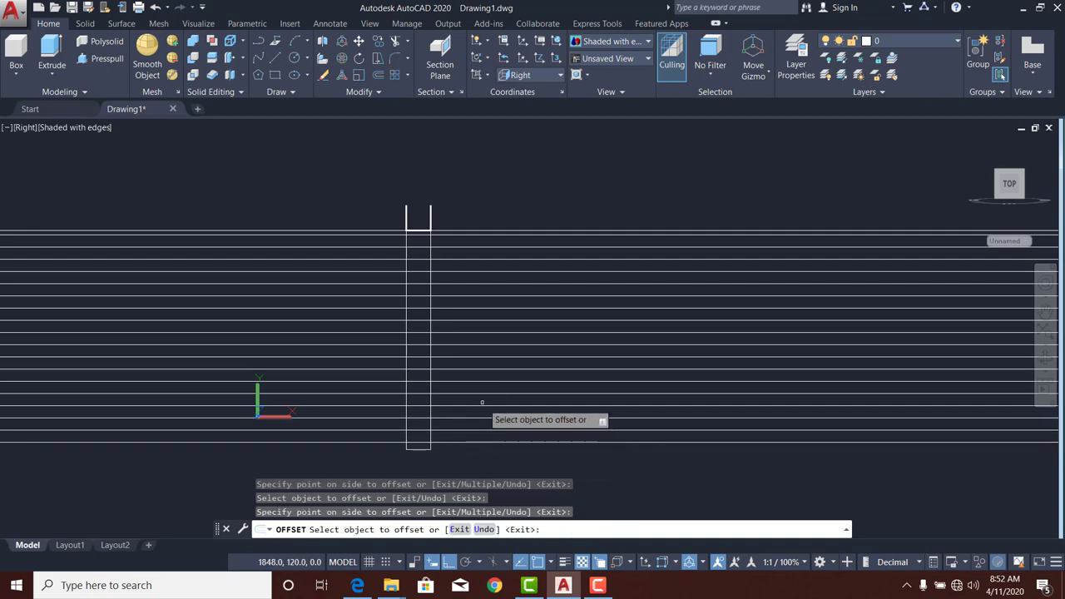
key("Escape")
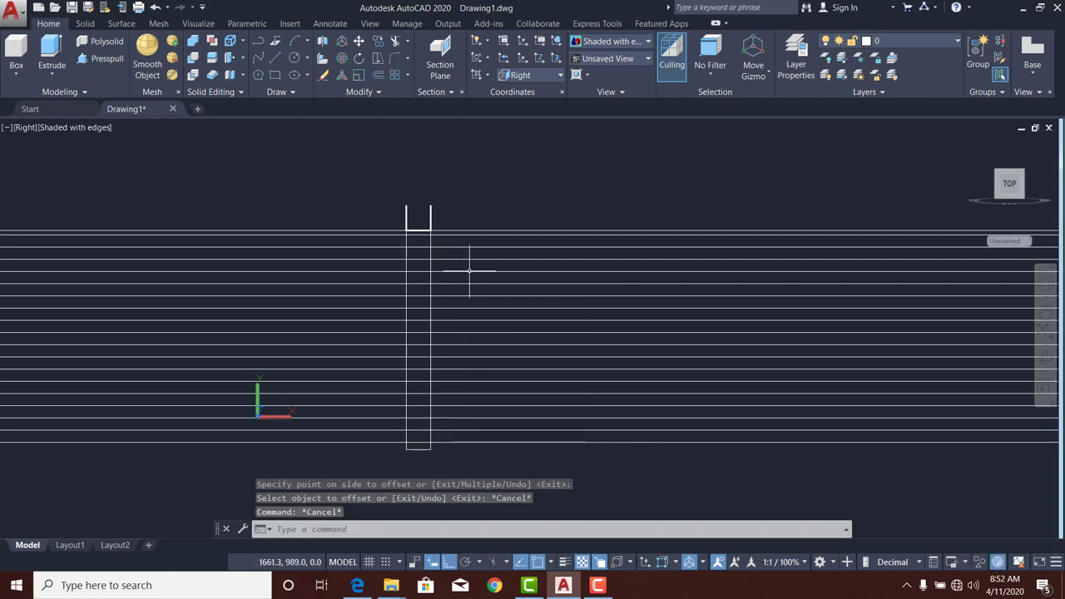
Draw a diagonal polyline from the leg's left edge on the third horizontal line up to its right edge on the second line.
scroll(427, 223, "up", 6)
scroll(411, 296, "up", 3)
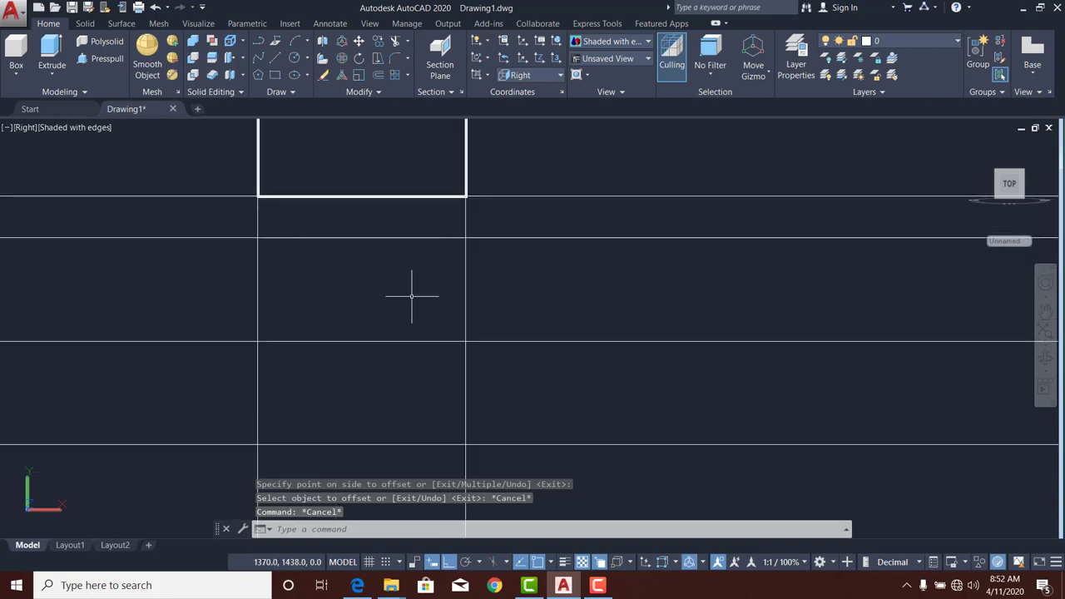
left_click(259, 43)
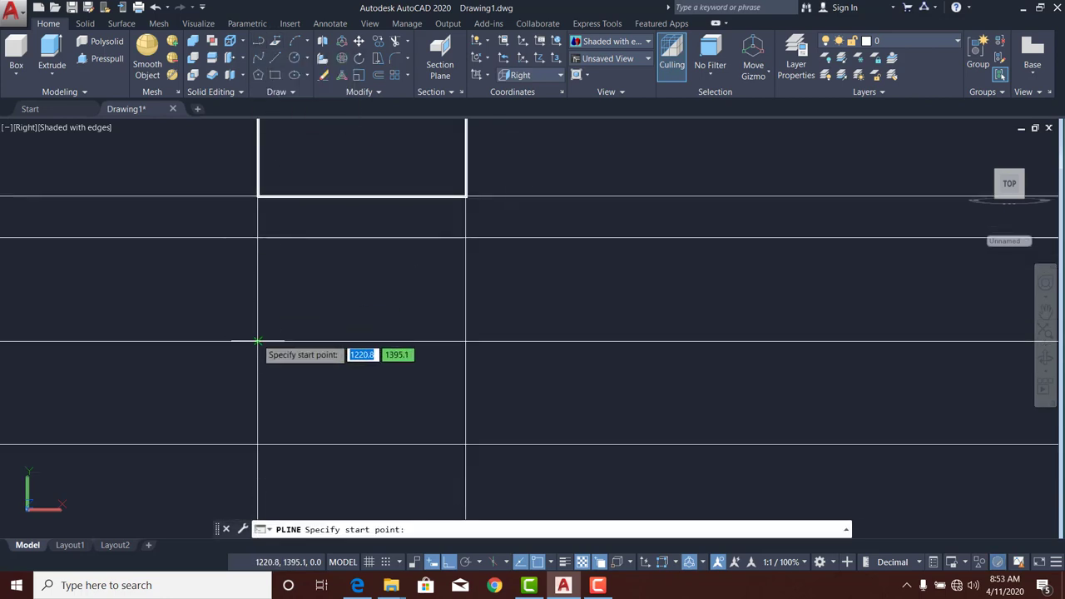
left_click(258, 342)
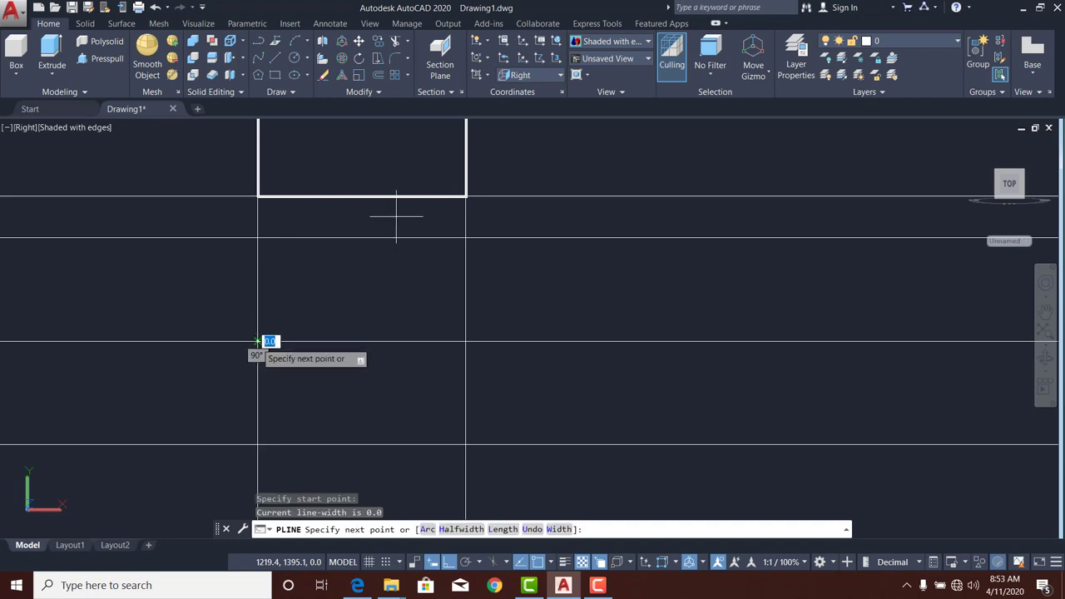
left_click(465, 237)
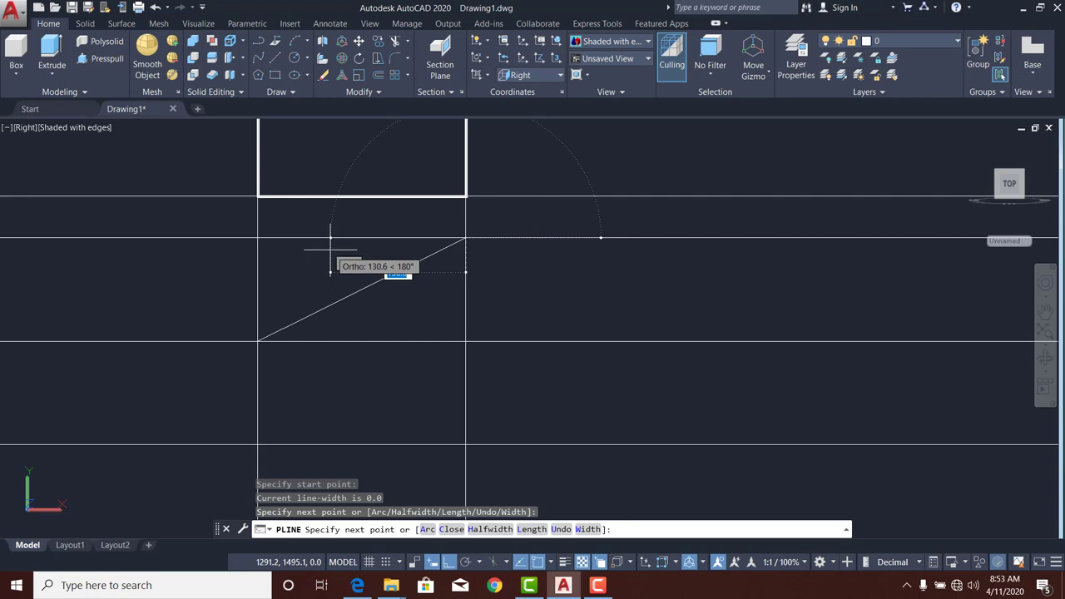
key("Escape")
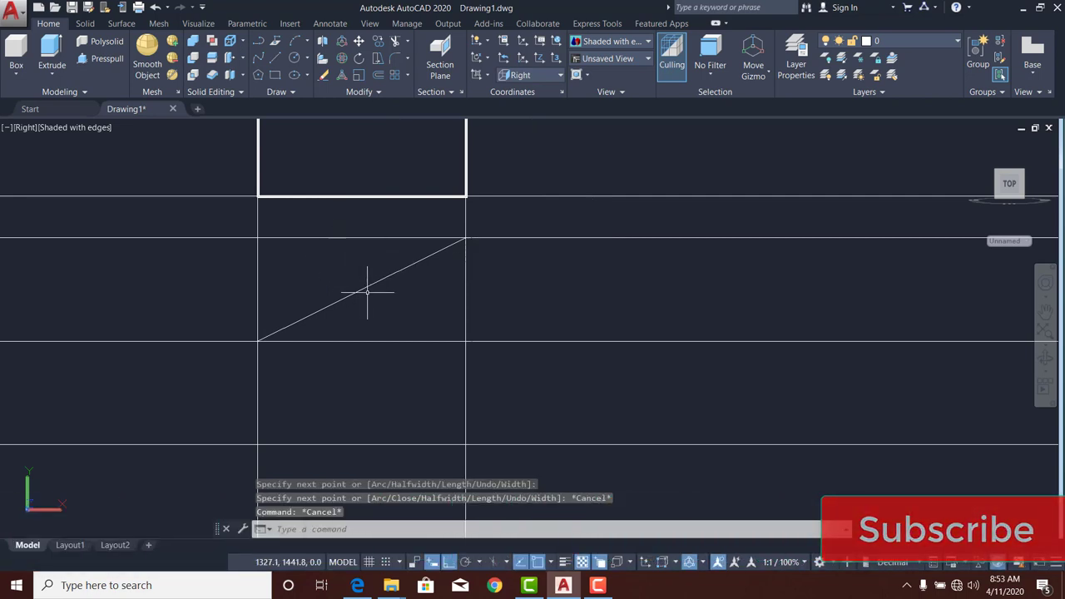
Switch to the SW Isometric view and extrude the diagonal polyline 2400 mm along the channel's length.
left_click(24, 128)
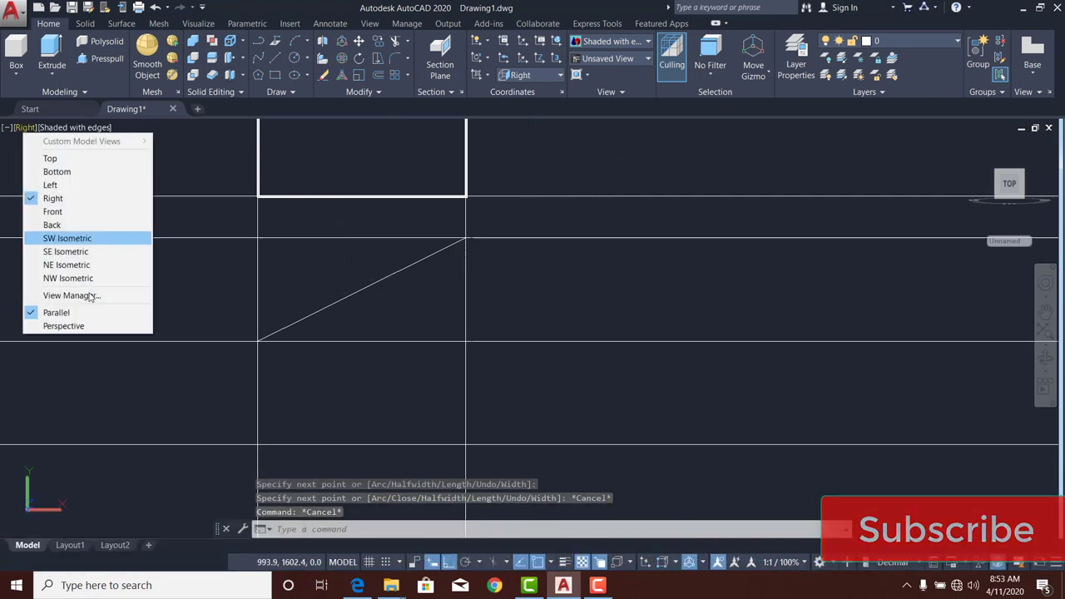
left_click(58, 239)
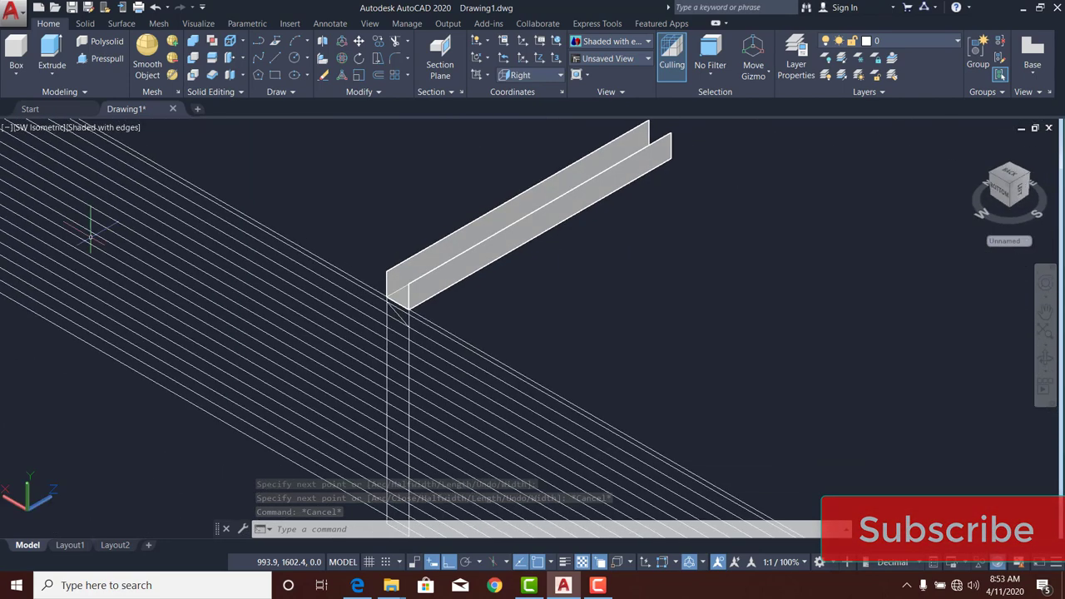
scroll(461, 259, "up", 3)
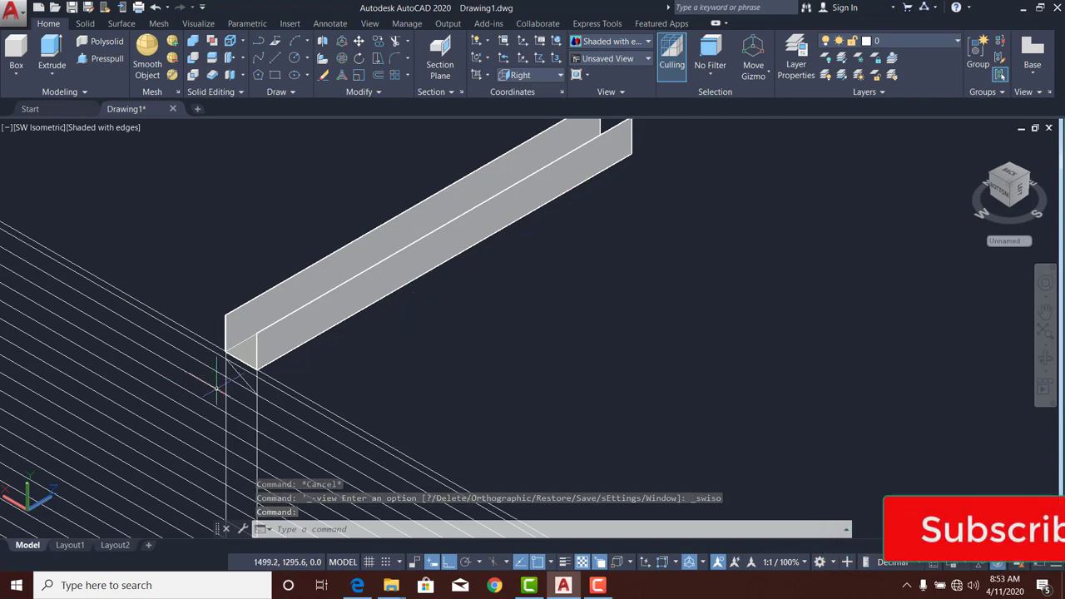
left_click(241, 372)
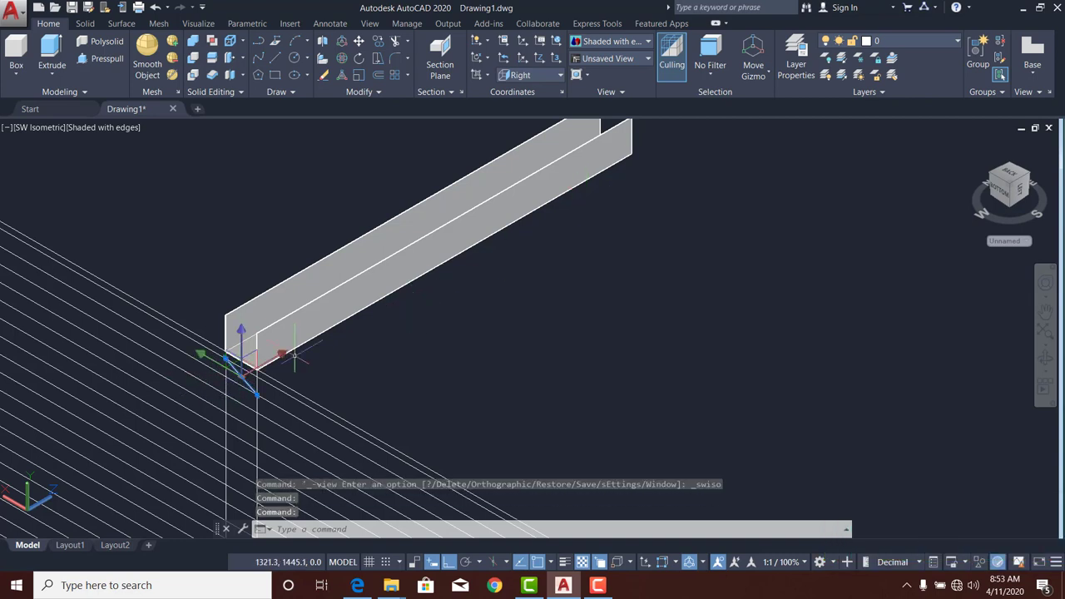
left_click(55, 52)
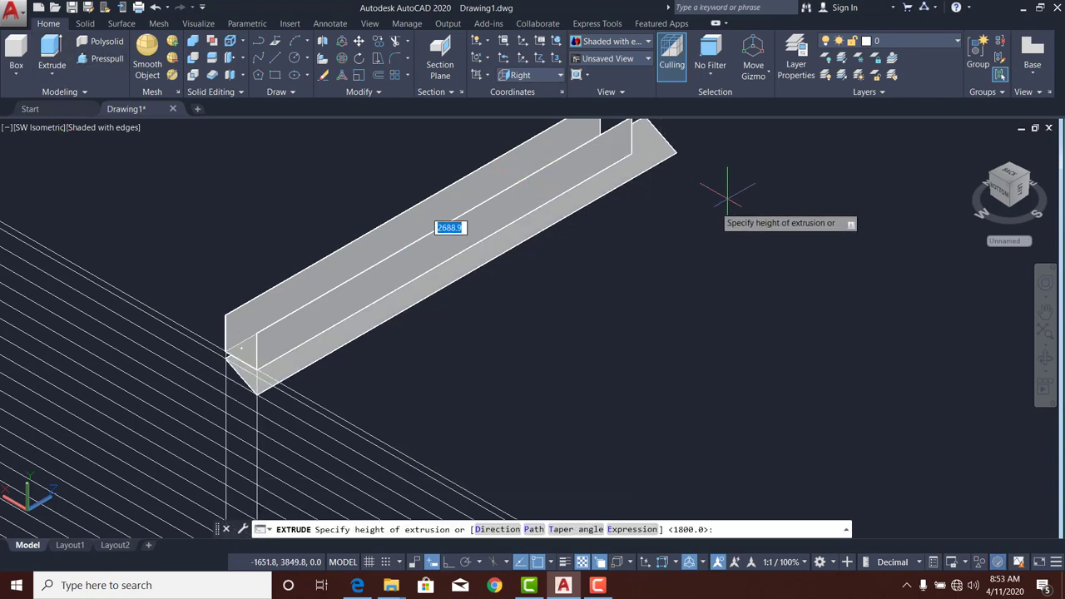
middle_click_drag(702, 190, 612, 319)
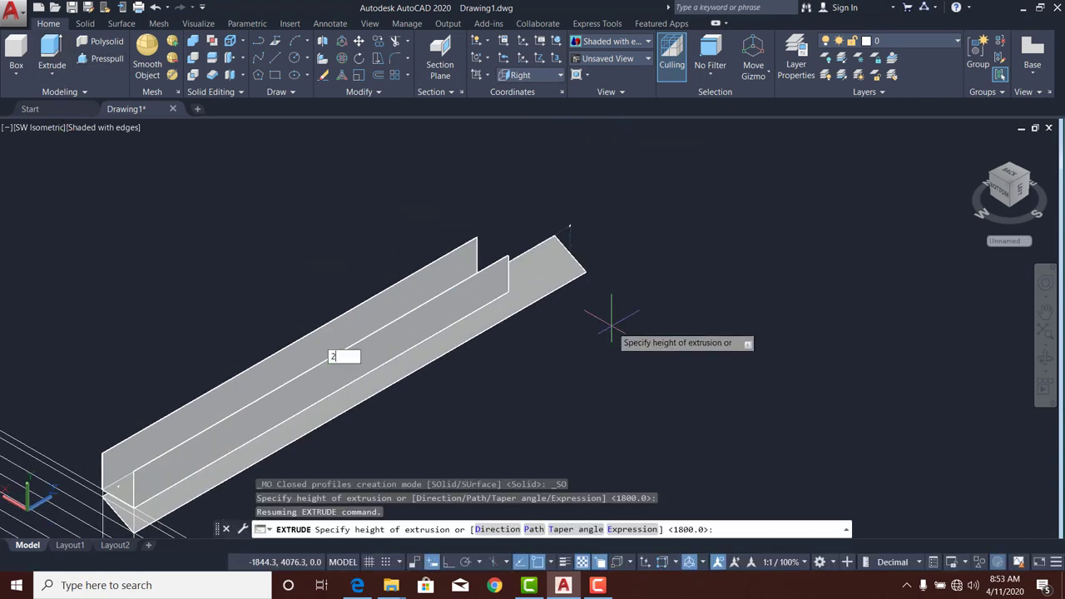
type("2400")
key("Return")
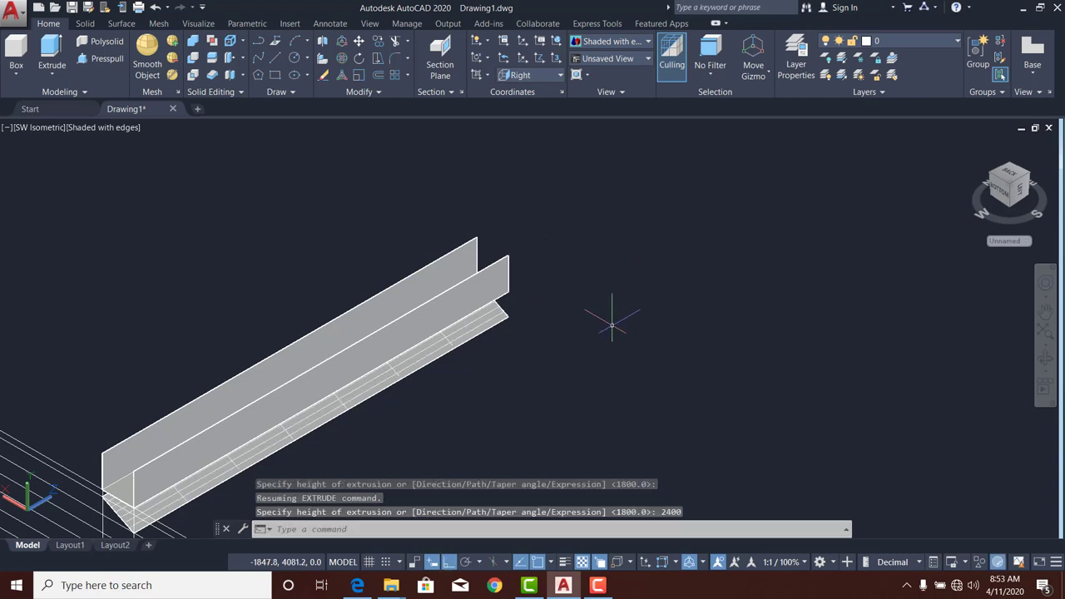
Thicken the slanted surface below the channel into a solid slat 1 mm thick.
middle_click_drag(200, 416, 281, 207)
scroll(295, 291, "up", 3)
middle_click_drag(294, 290, 310, 372)
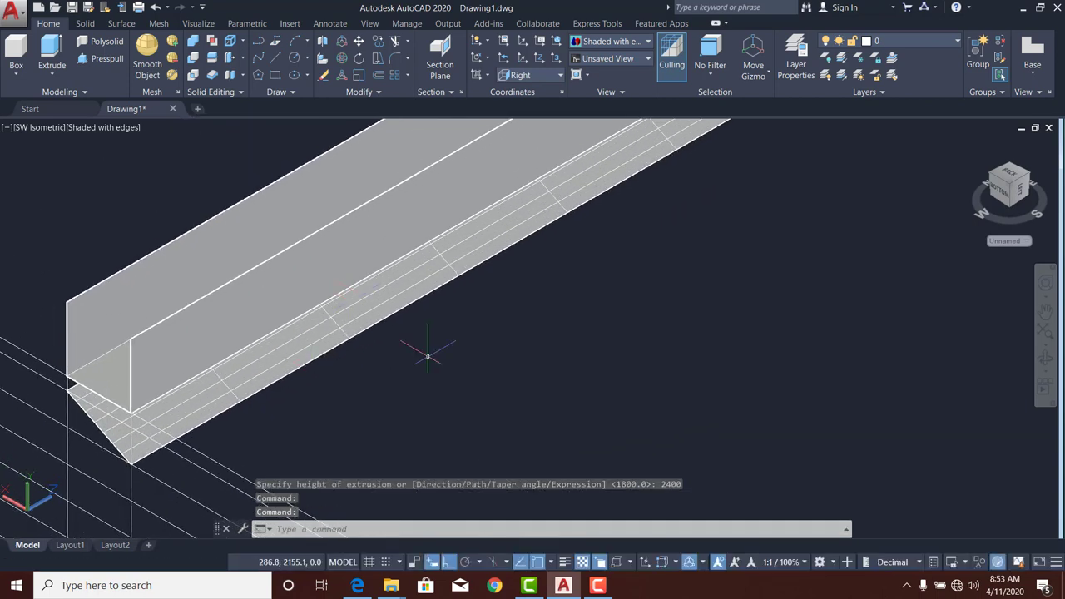
right_click(499, 313)
mouse_move(614, 334)
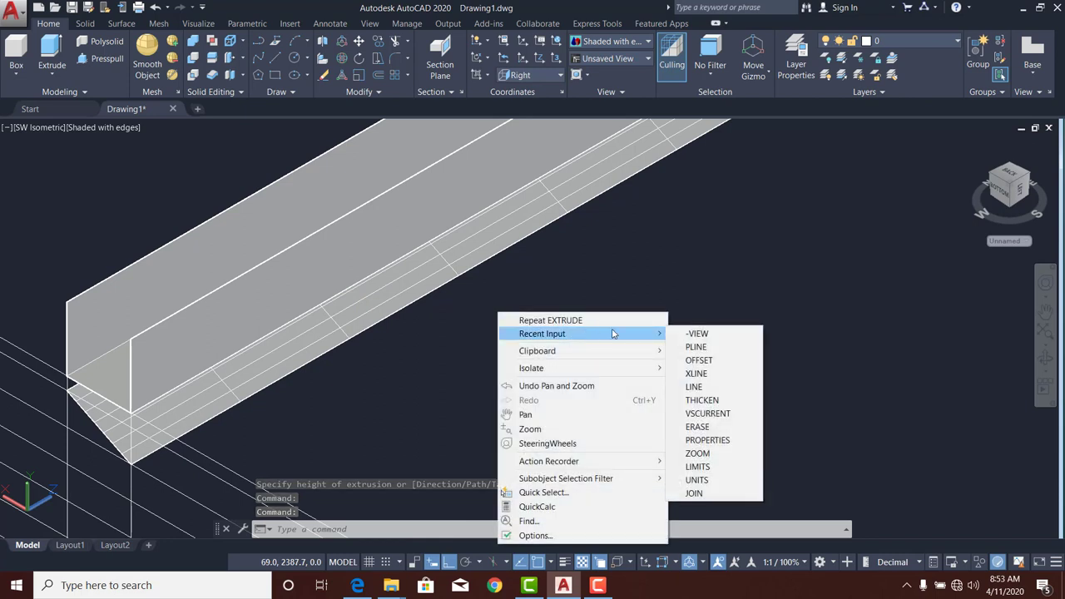
left_click(702, 400)
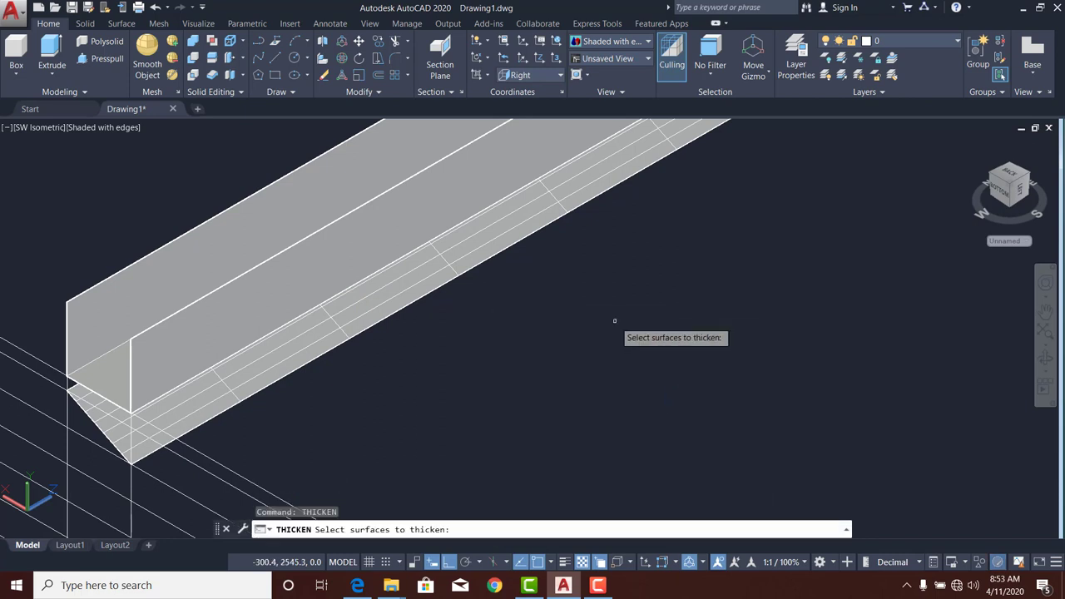
left_click(411, 267)
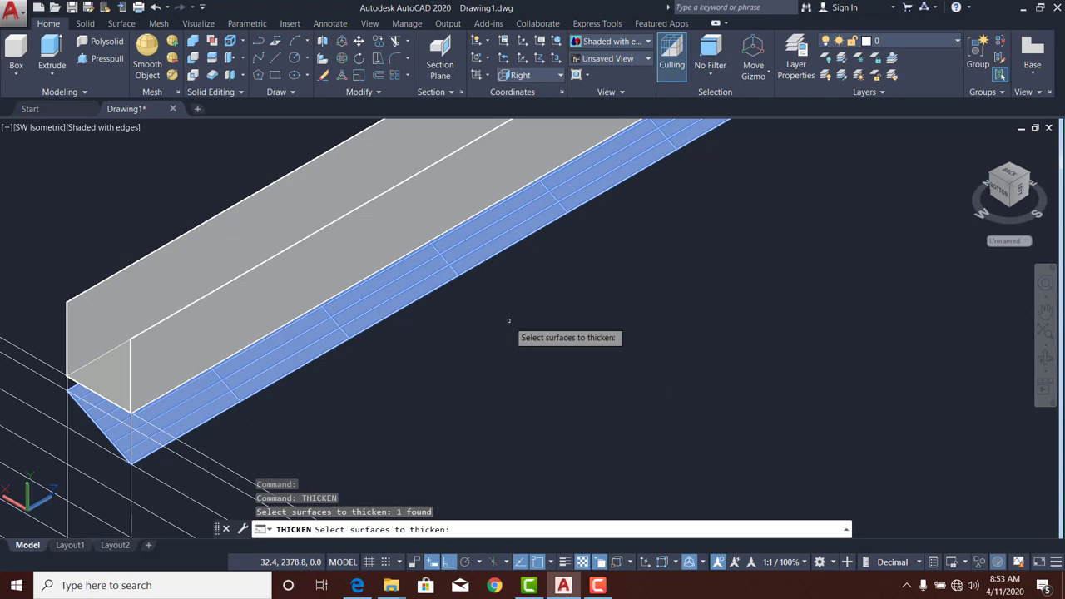
key("Return")
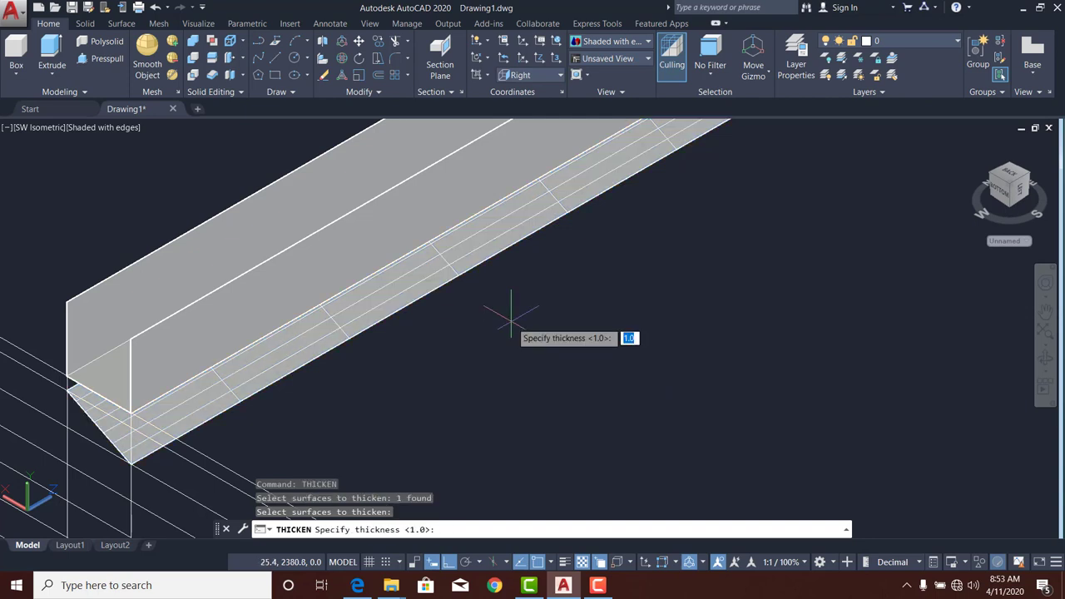
key("Return")
scroll(310, 402, "down", 5)
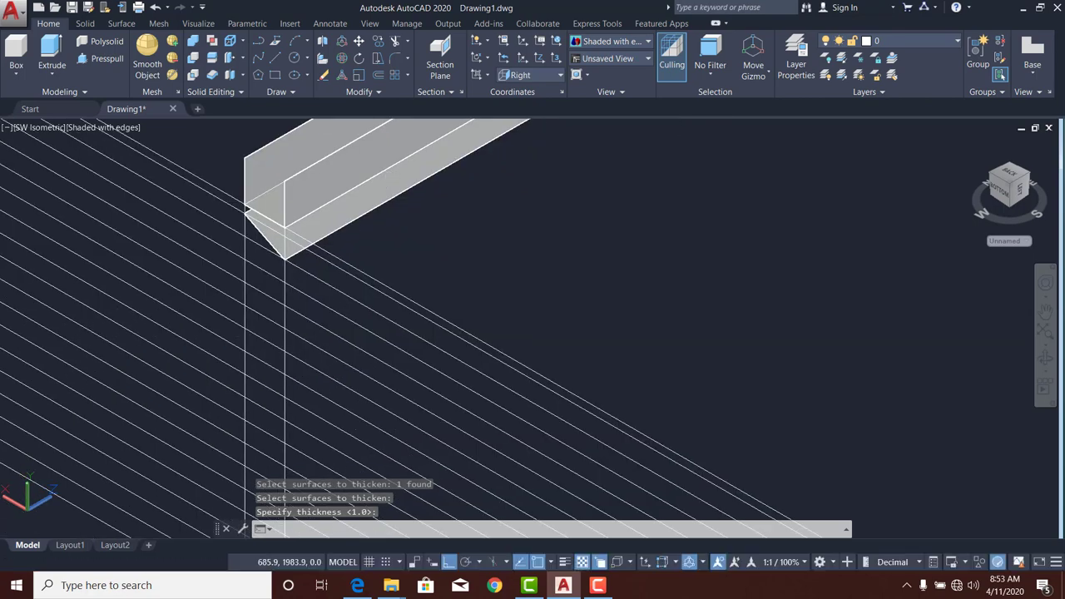
key("Return")
scroll(325, 141, "up", 5)
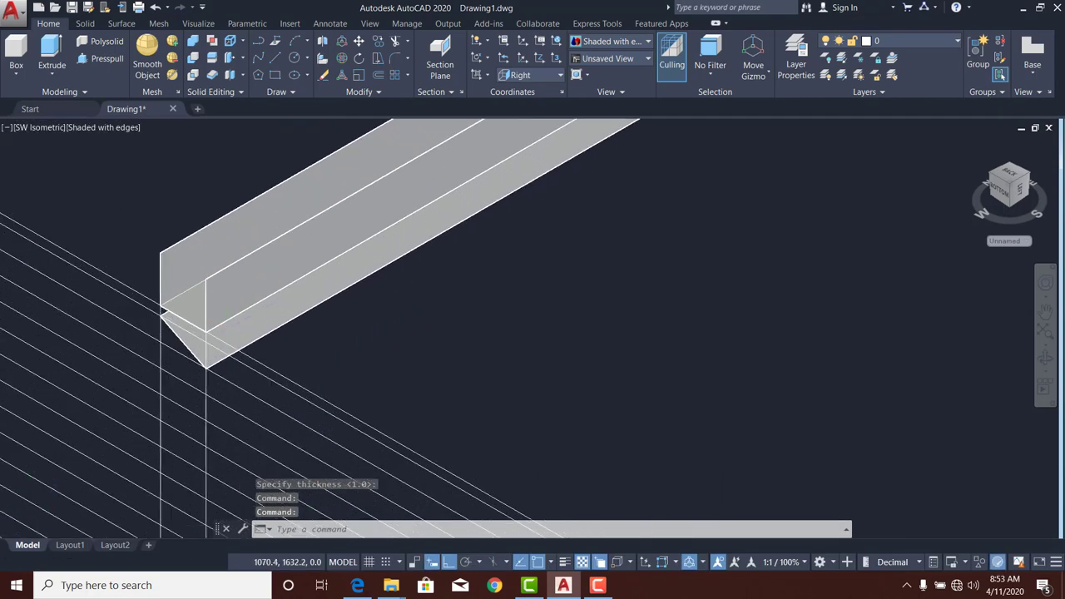
In the Right view, copy the slanted 3D solid slat one horizontal construction line down, using its upper end as base point.
left_click(27, 127)
left_click(66, 200)
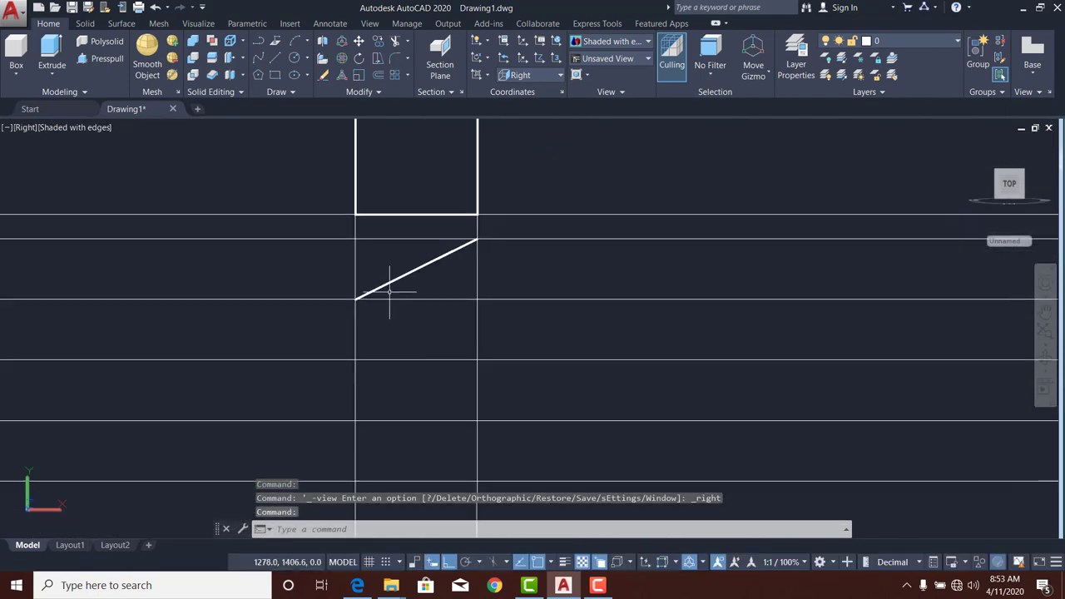
left_click(399, 272)
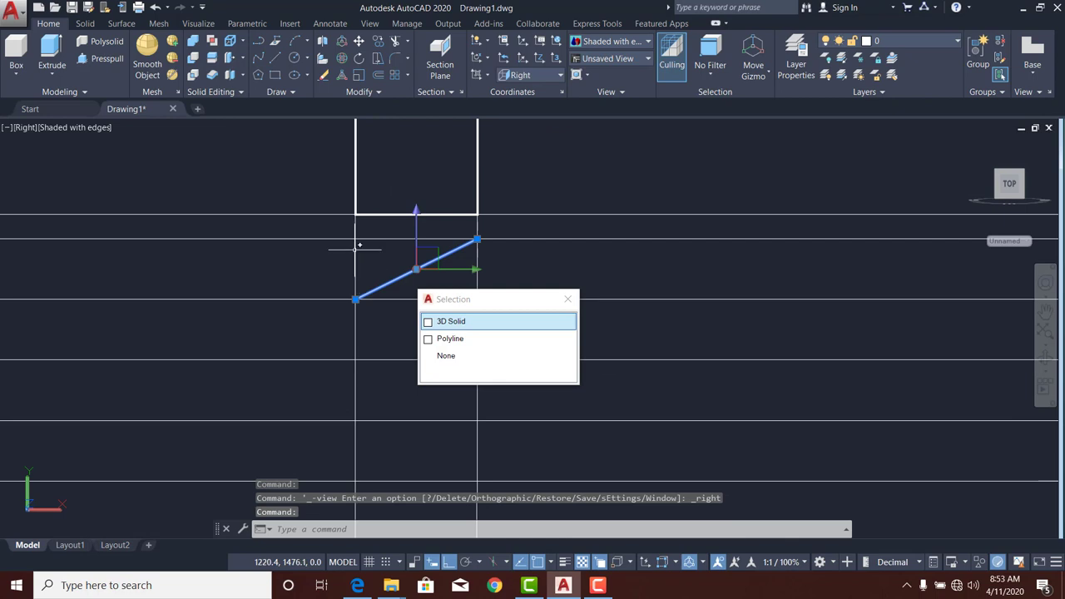
left_click(464, 323)
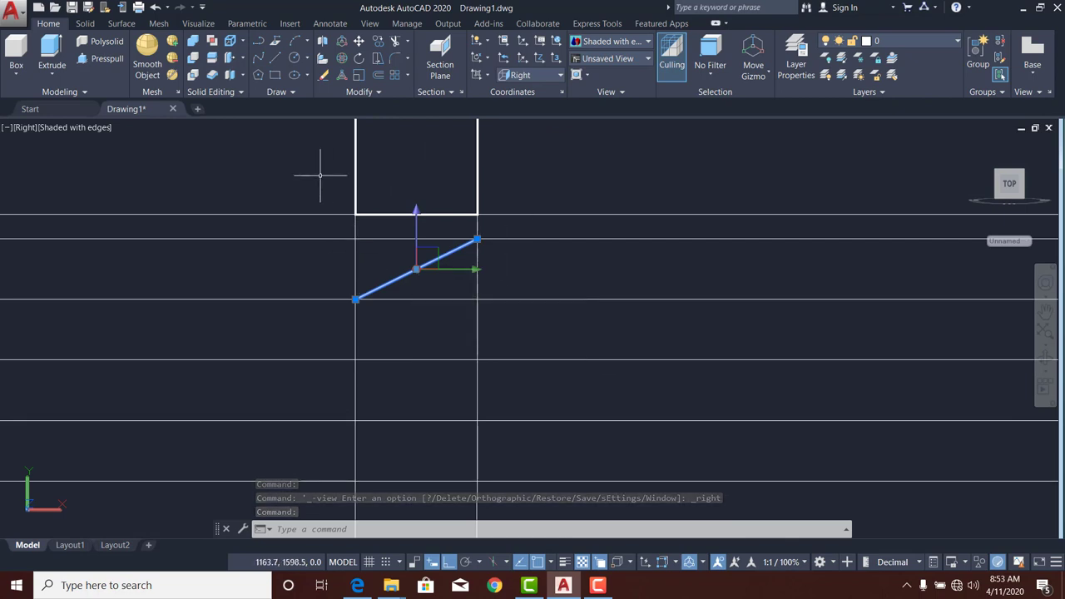
type("c")
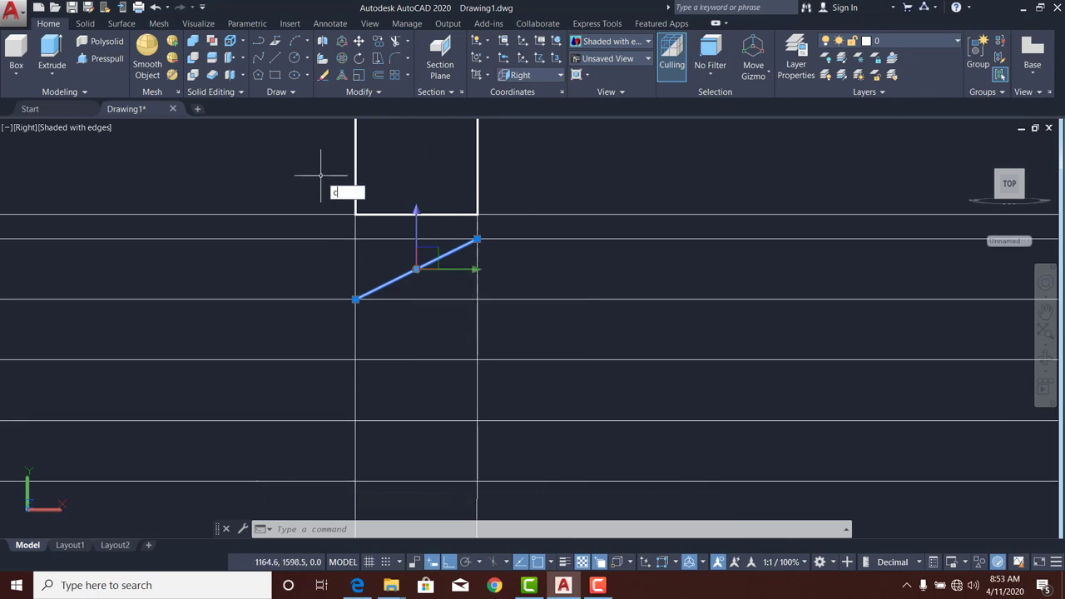
type("o")
key("Return")
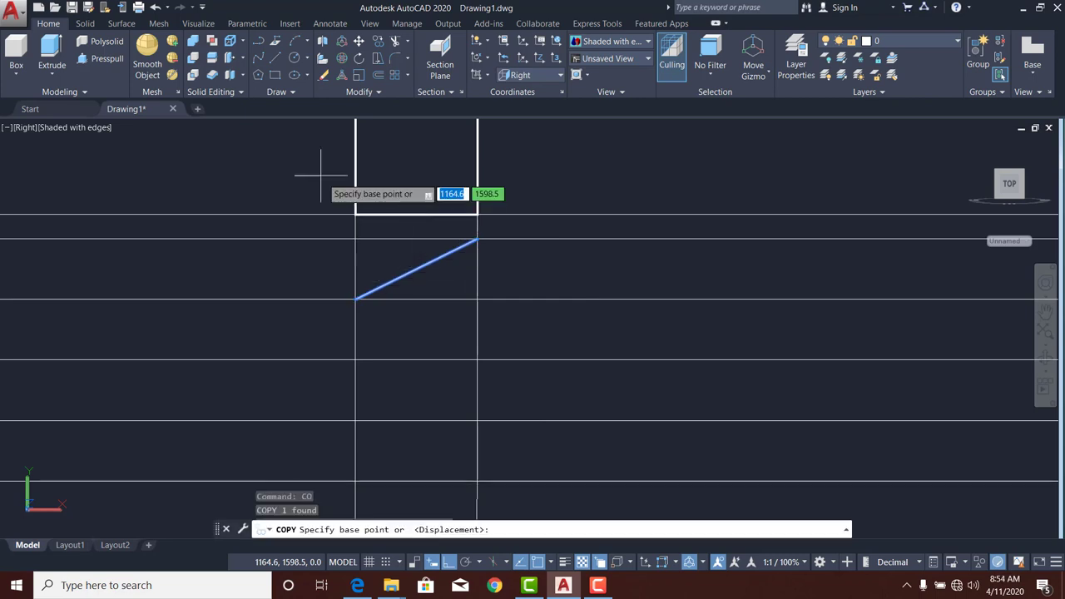
left_click(477, 239)
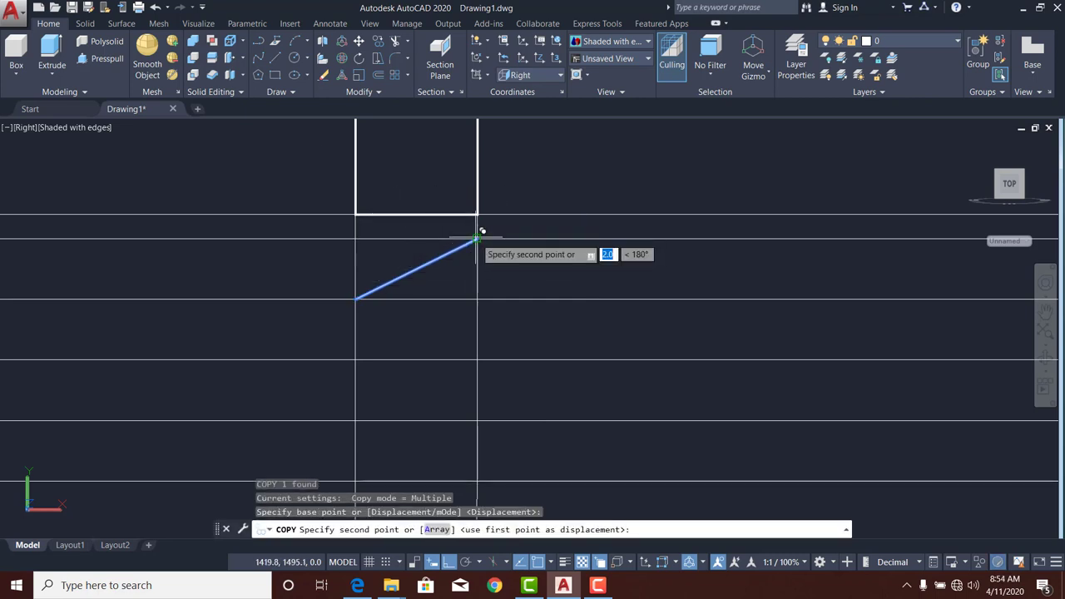
left_click(480, 296)
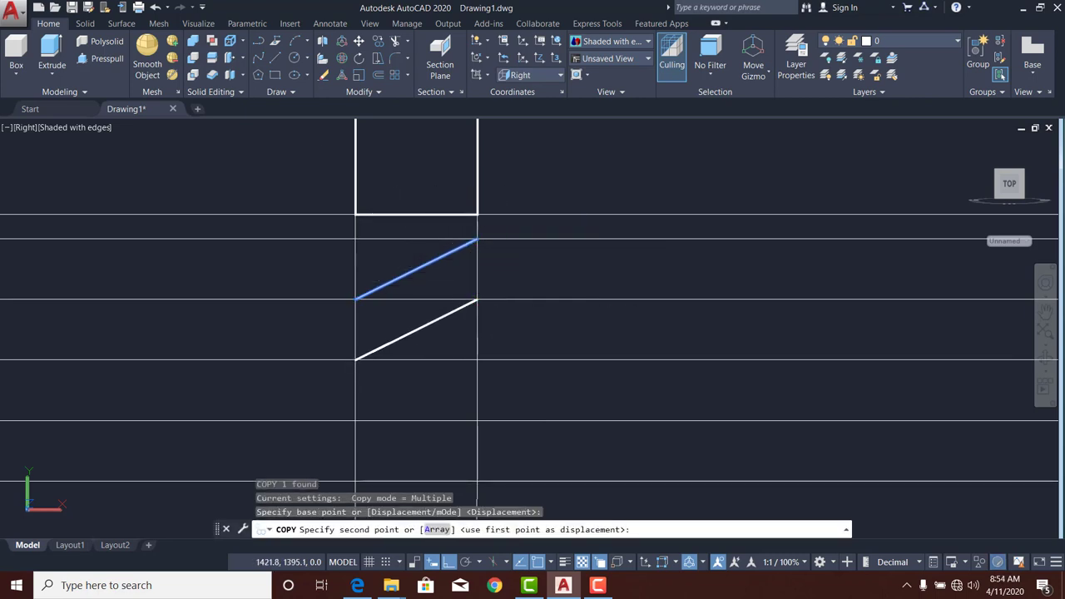
Place further slat copies at each successive construction line along the leg's right edge until the slats reach the lowest horizontal line.
left_click(481, 360)
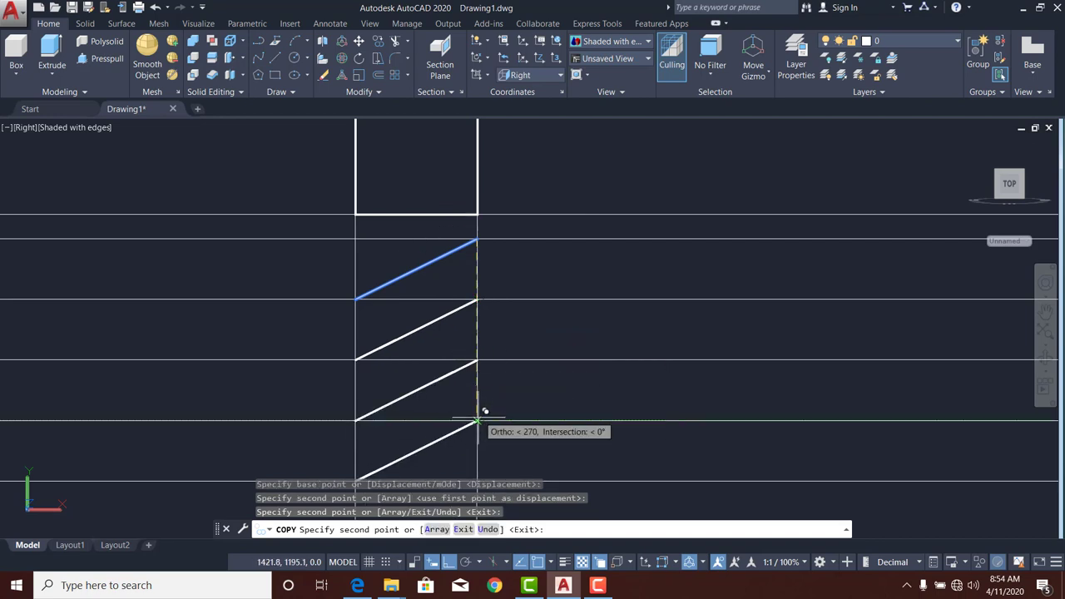
left_click(478, 419)
middle_click_drag(460, 374, 442, 241)
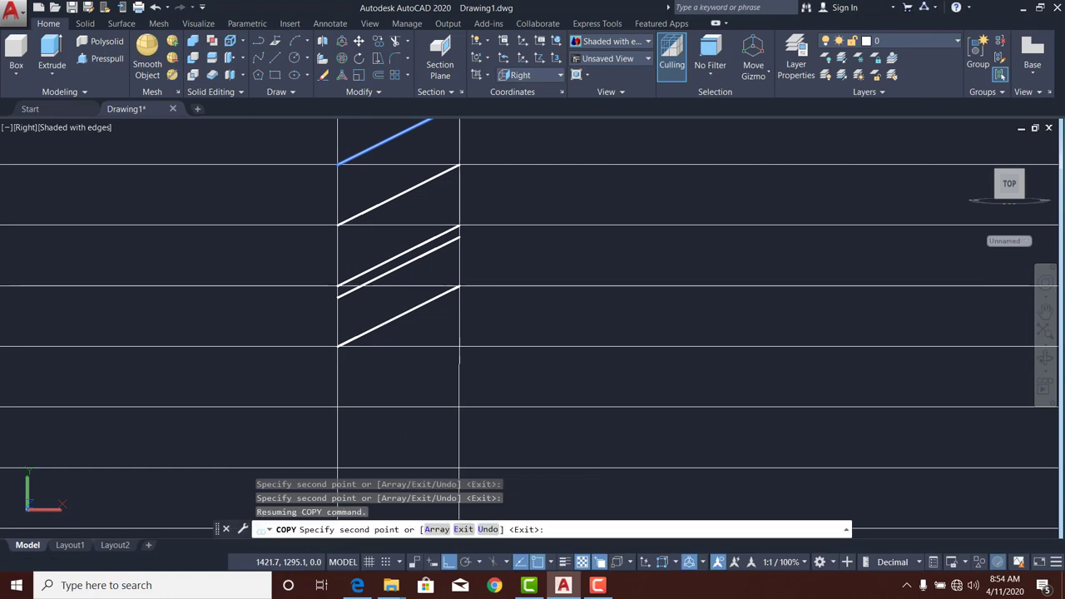
left_click(461, 346)
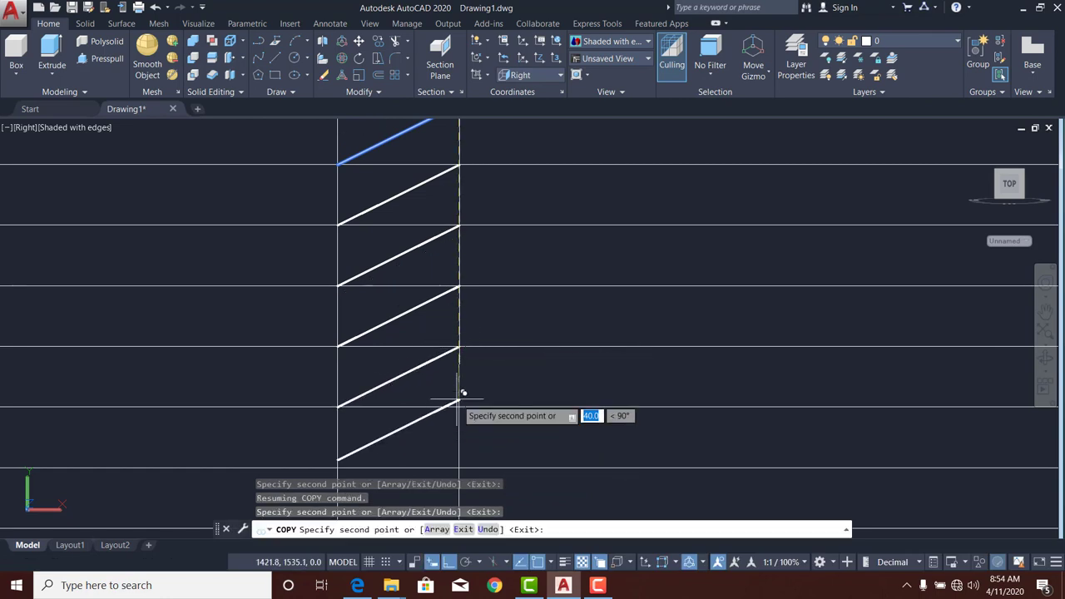
left_click(458, 405)
scroll(459, 408, "down", 4)
middle_click_drag(434, 388, 417, 230)
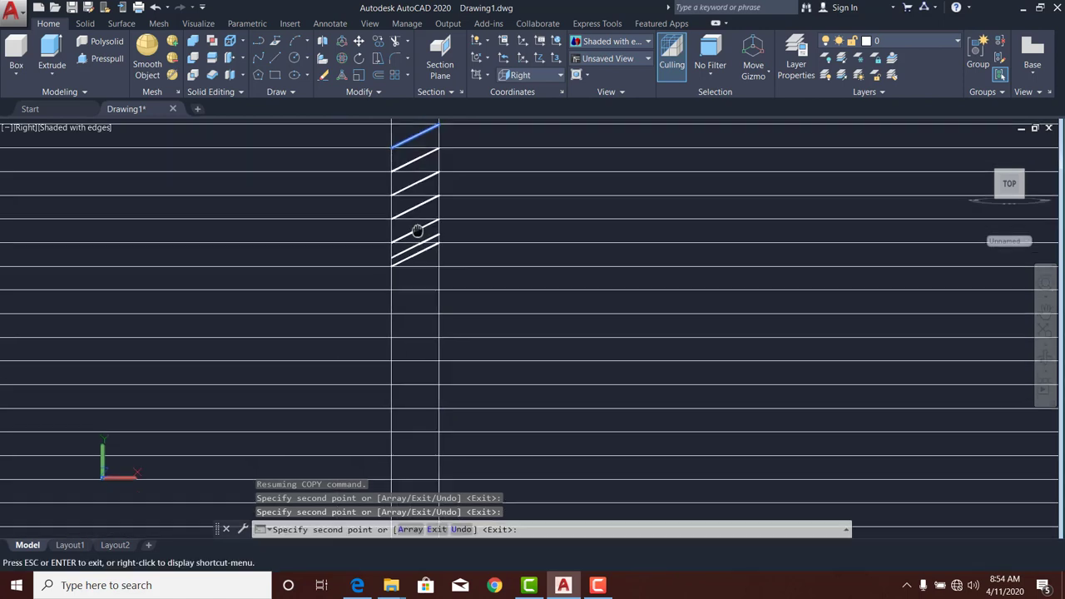
left_click(444, 283)
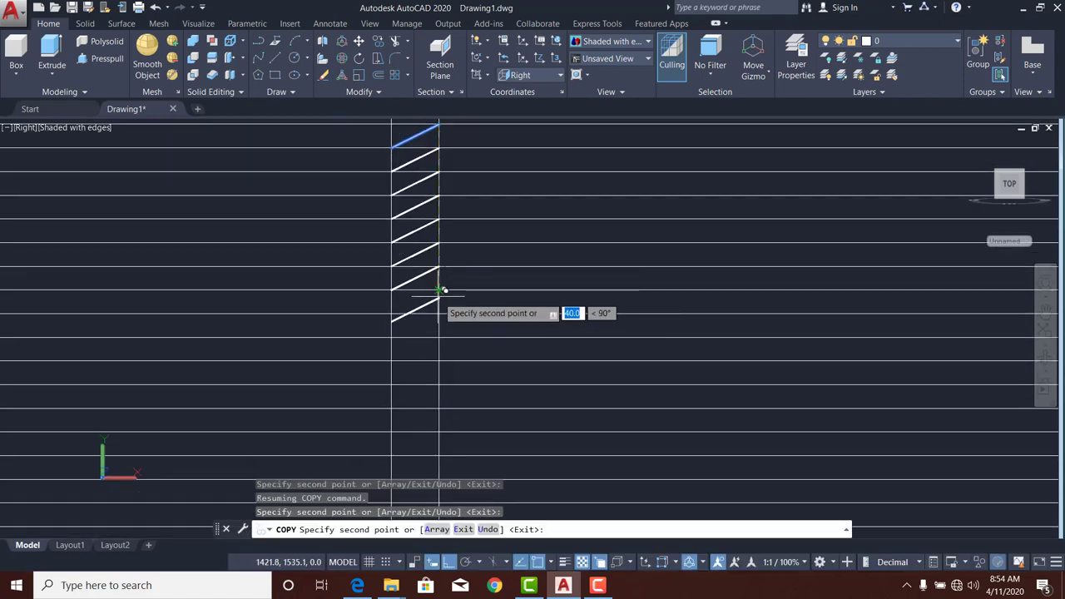
left_click(446, 288)
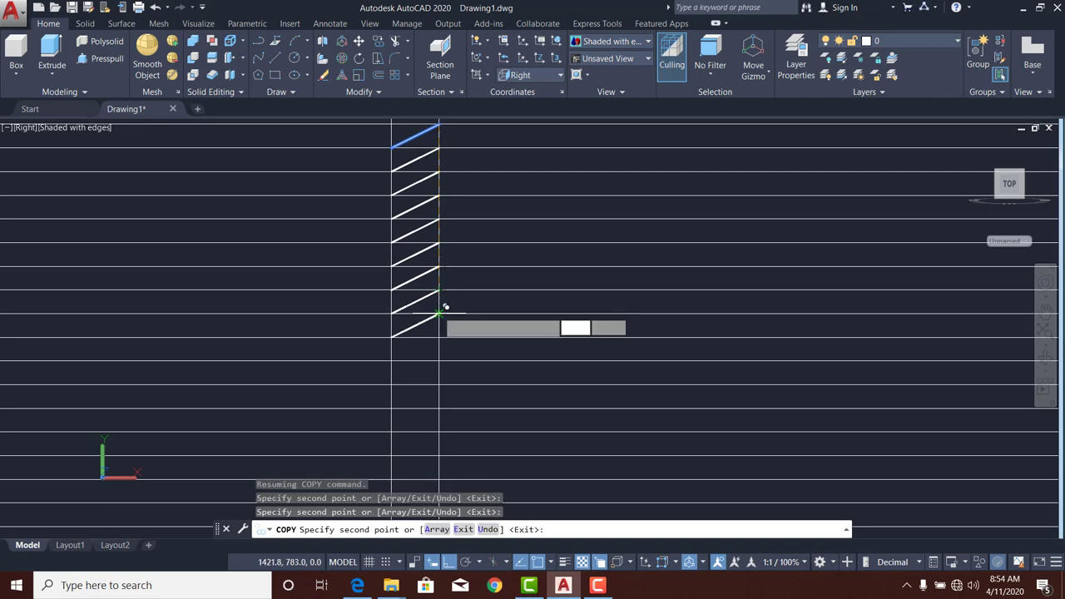
left_click(443, 309)
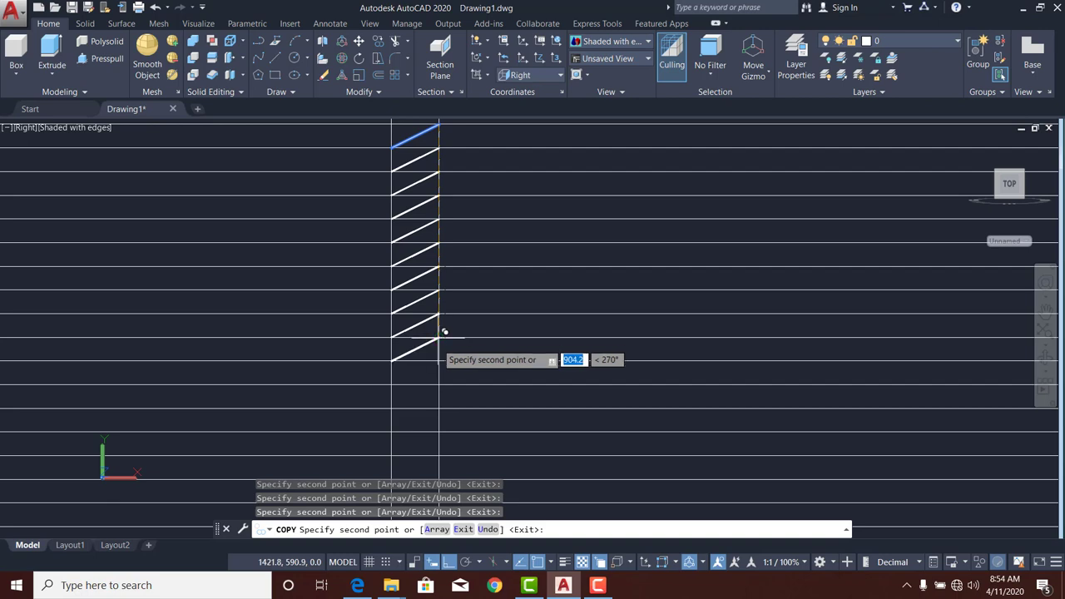
left_click(441, 336)
left_click(441, 360)
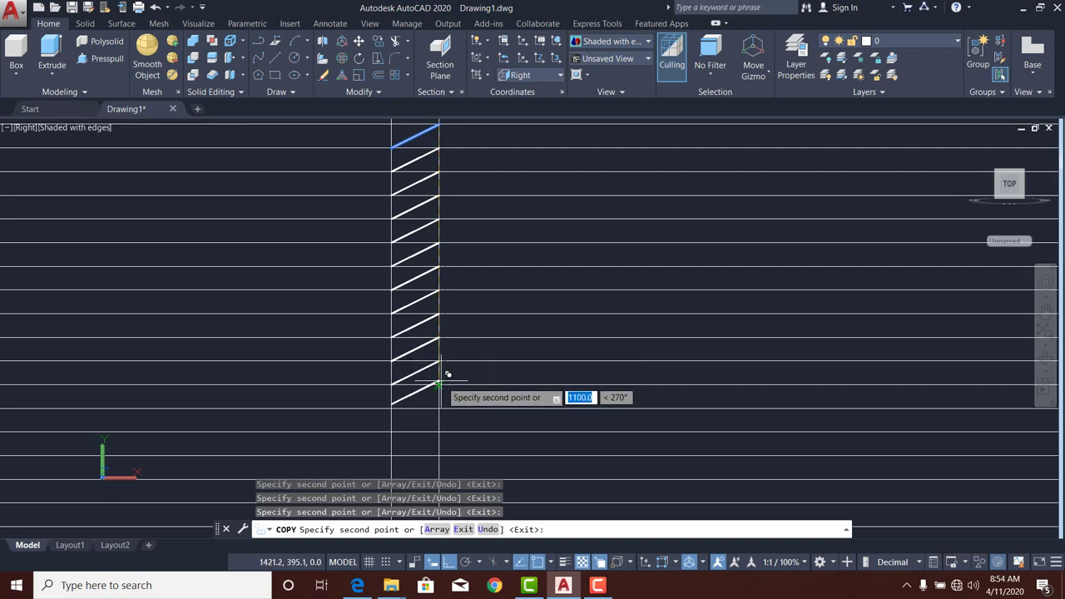
left_click(441, 384)
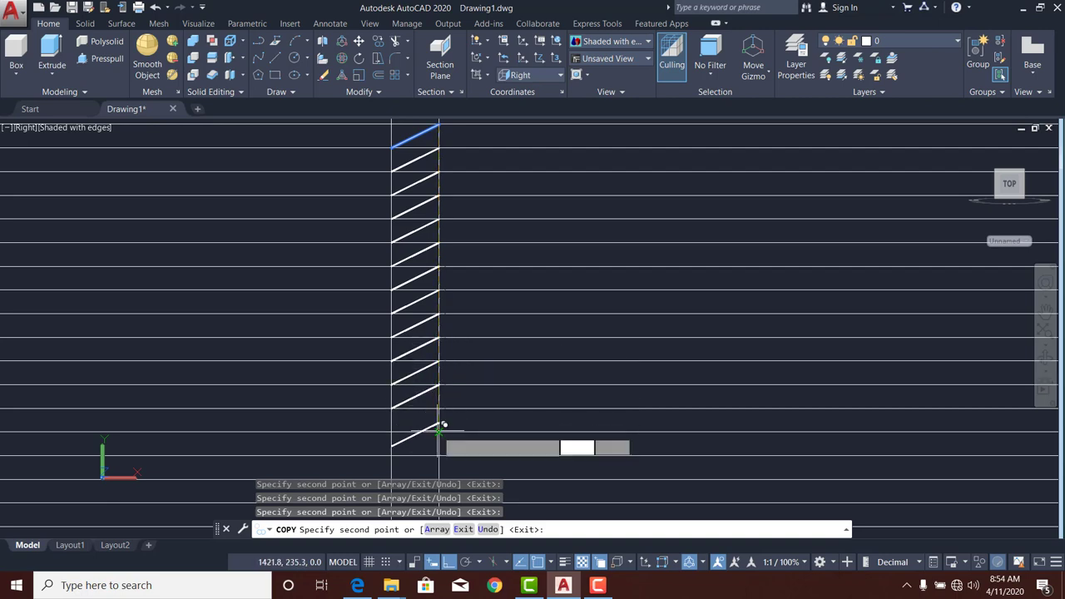
left_click(442, 408)
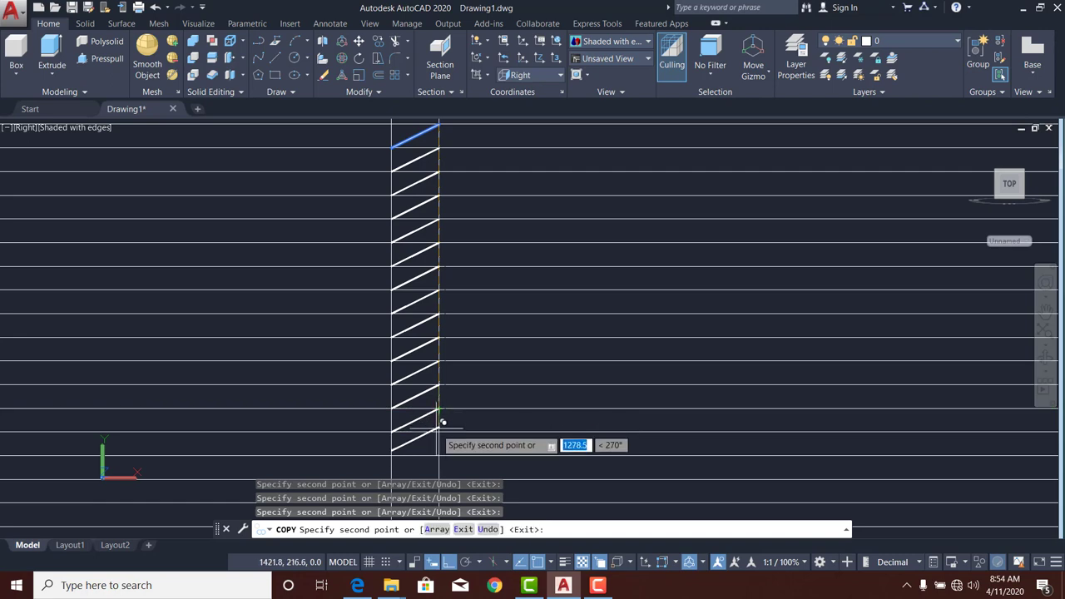
left_click(439, 431)
middle_click_drag(421, 372, 403, 216)
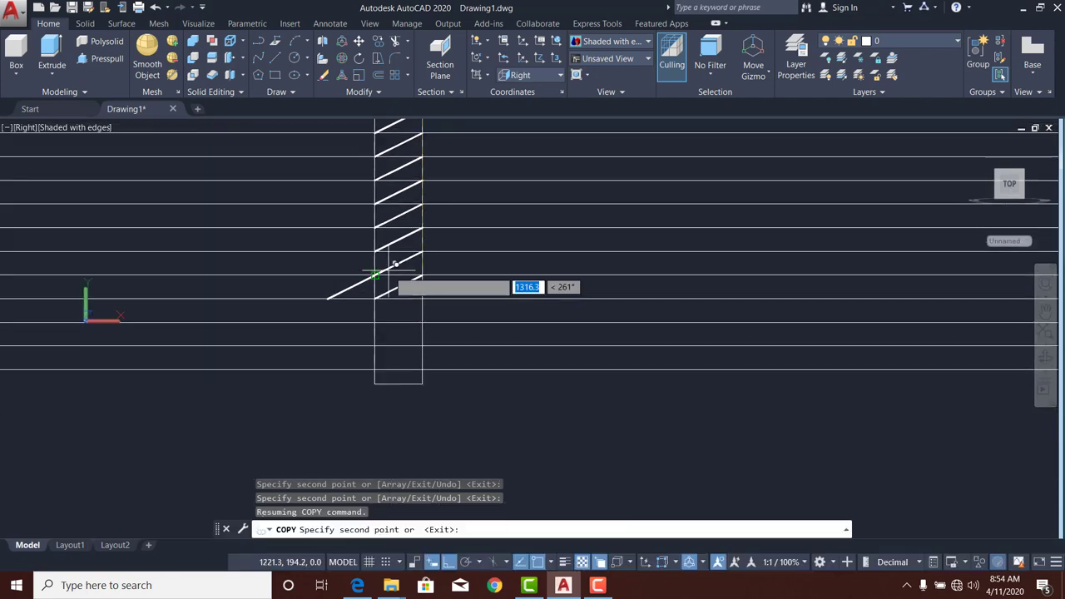
left_click(422, 298)
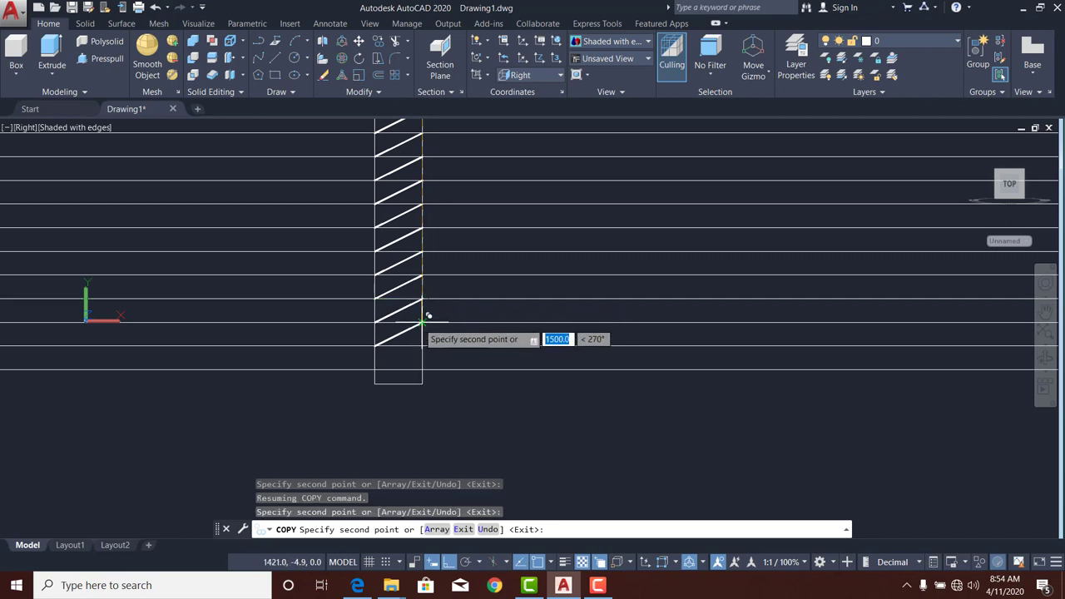
left_click(422, 321)
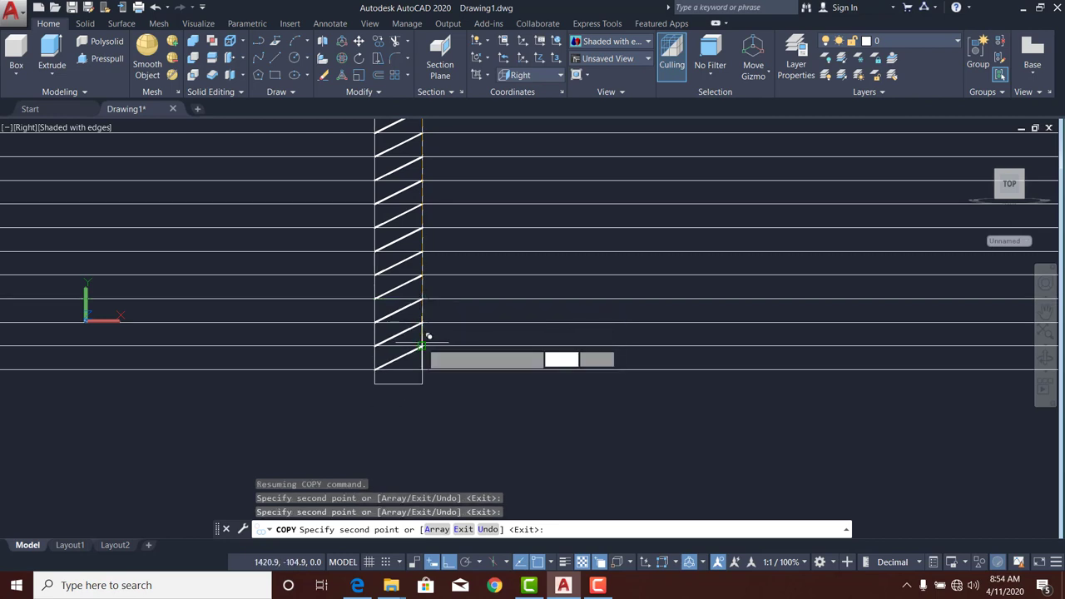
left_click(422, 345)
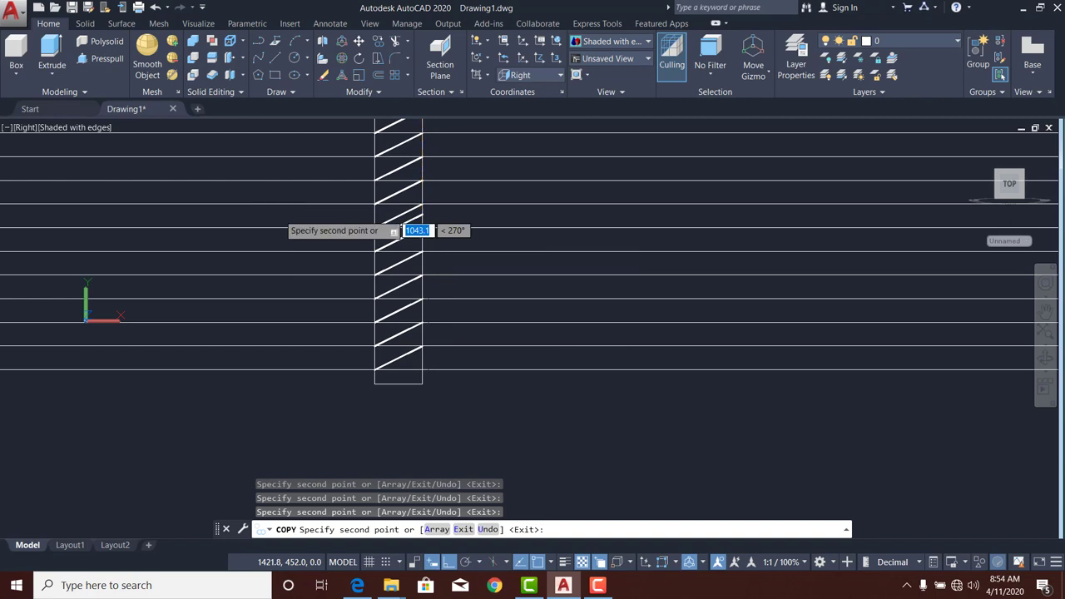
key("Escape")
Examine the slat stack beneath the channel in the SE Isometric view and by orbiting, and return to the Right view.
scroll(353, 291, "down", 4)
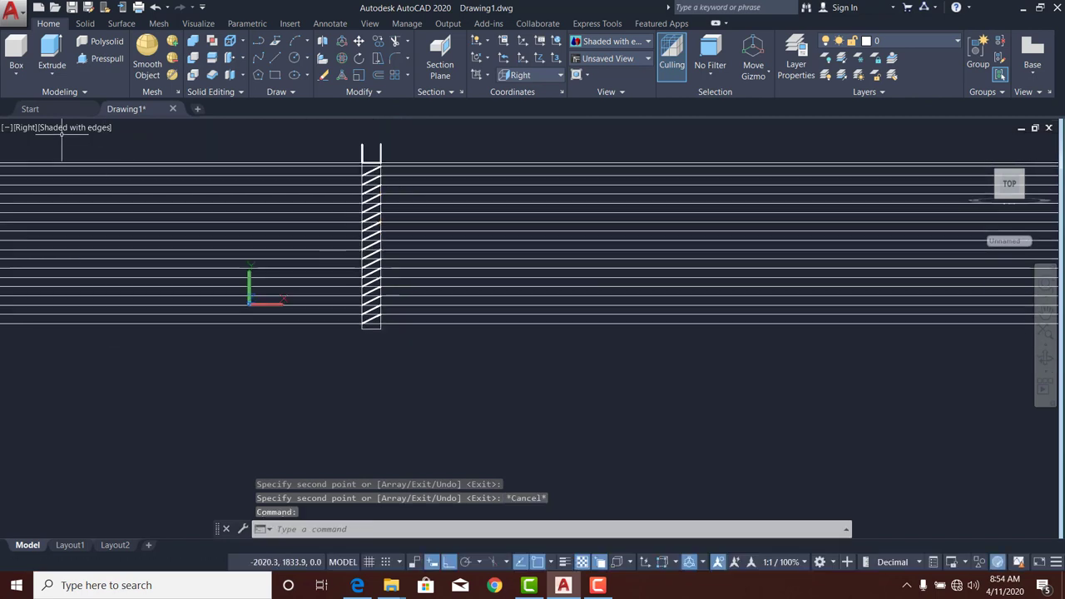
left_click(32, 131)
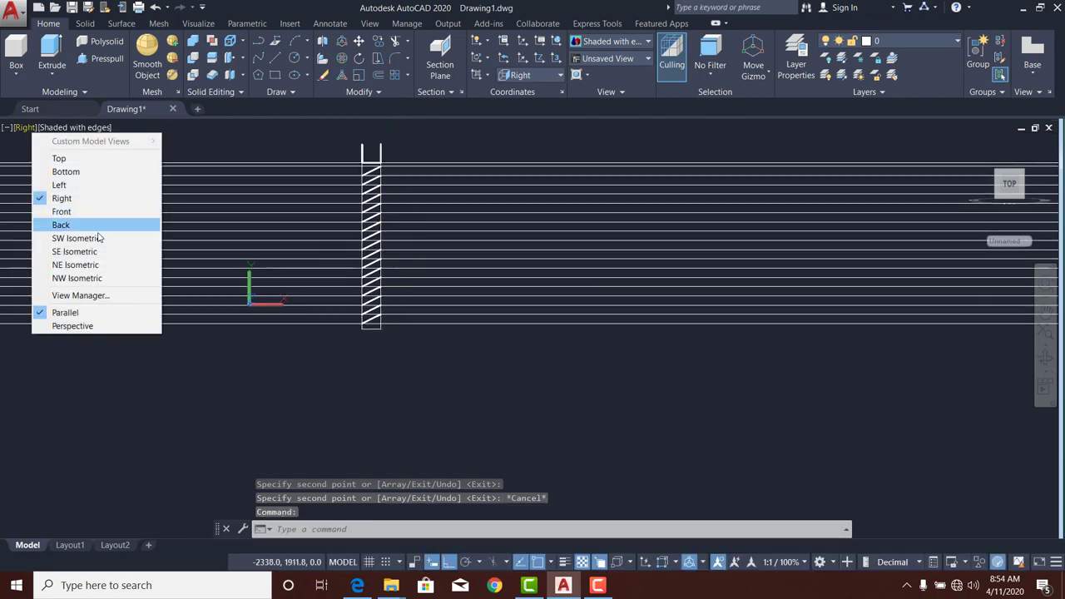
left_click(93, 252)
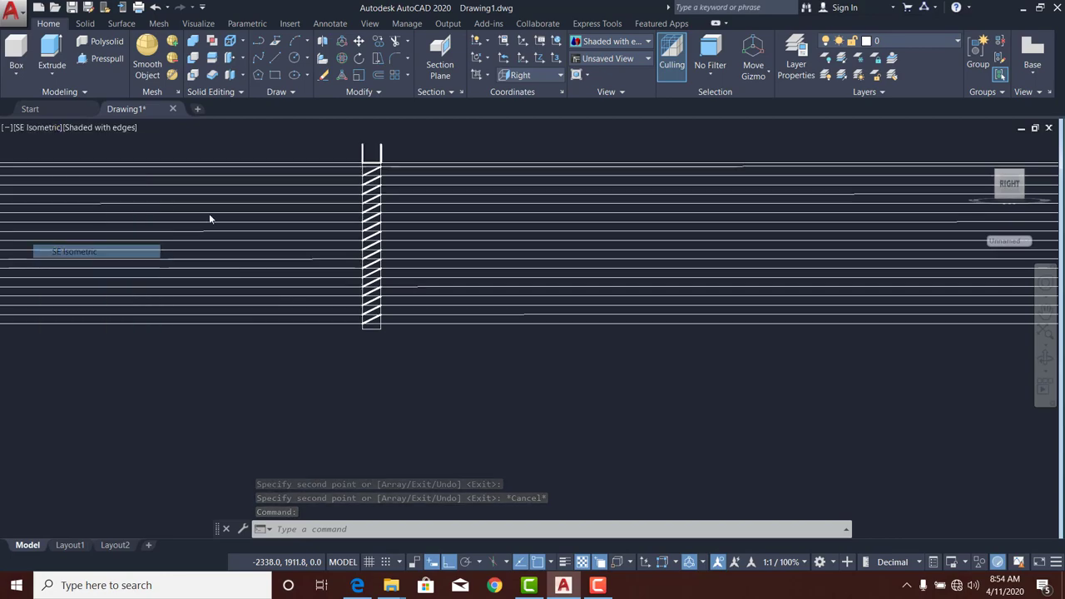
scroll(608, 291, "up", 3)
middle_click_drag(614, 291, 455, 201, "shift")
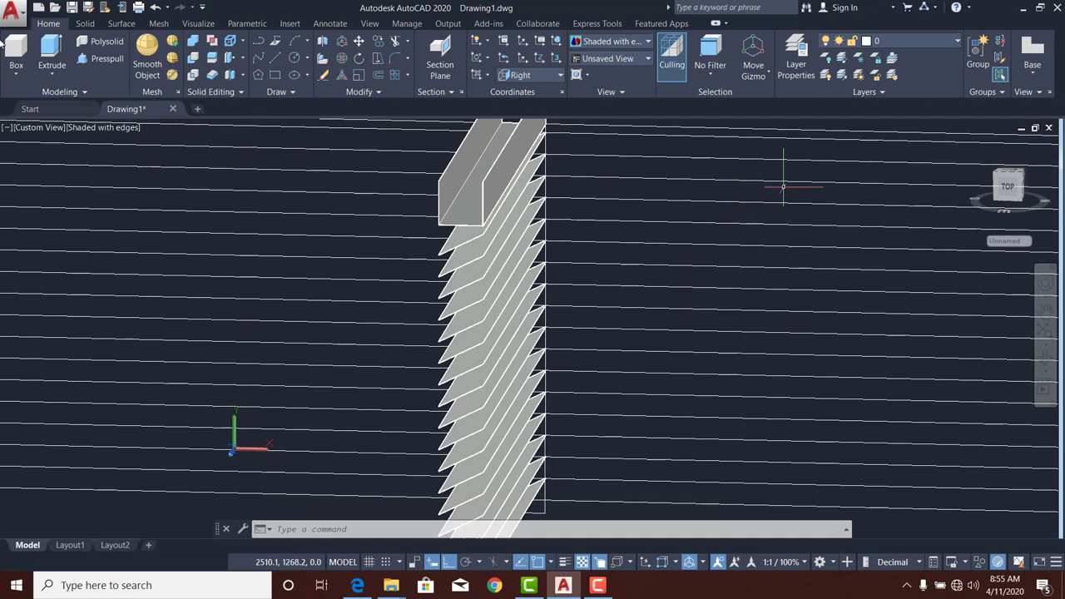
left_click(38, 129)
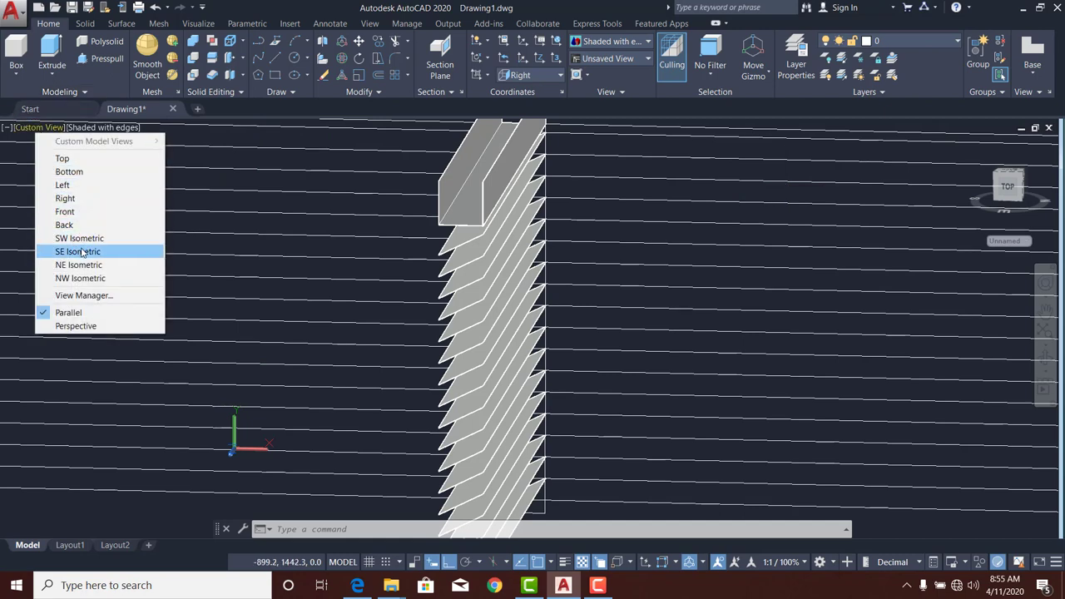
left_click(75, 200)
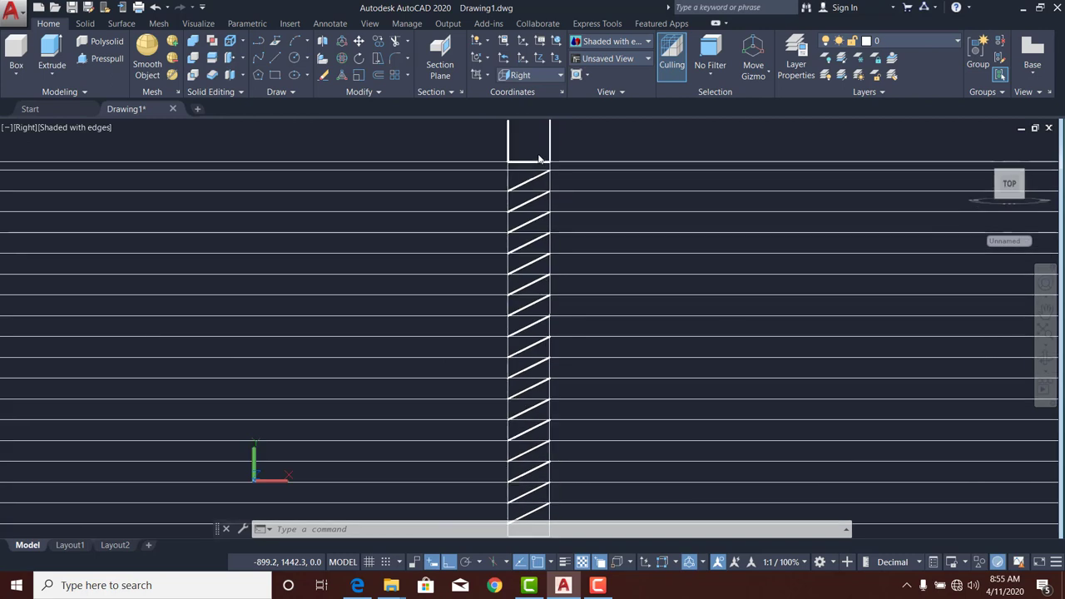
scroll(385, 158, "down", 2)
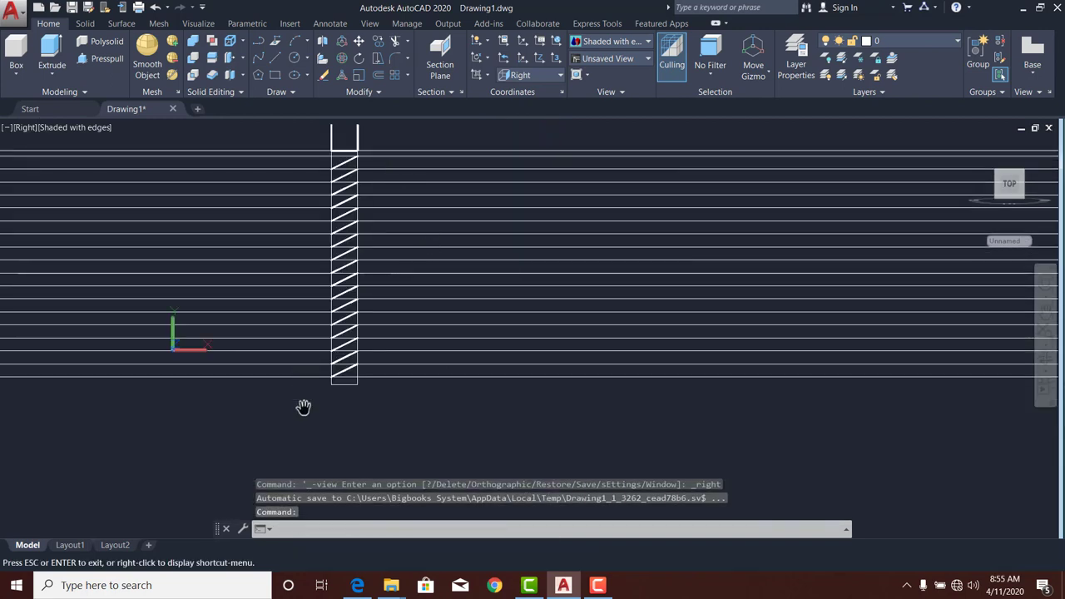
Draw a rectangle from the lowest slat's lower end to the leg outline's opposite bottom corner.
scroll(365, 385, "up", 5)
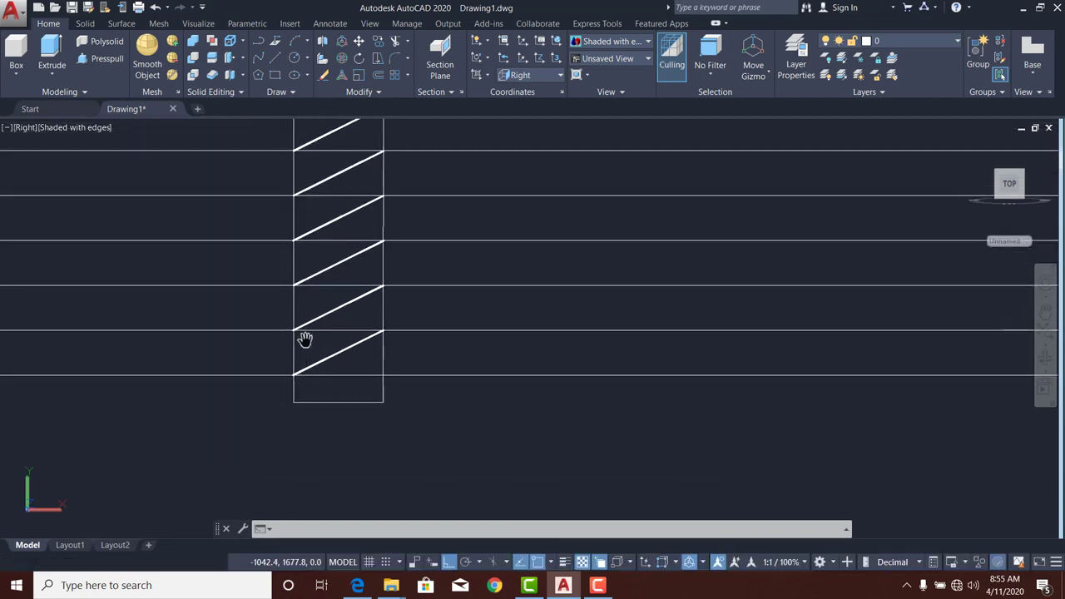
middle_click_drag(302, 341, 297, 309)
scroll(283, 352, "up", 3)
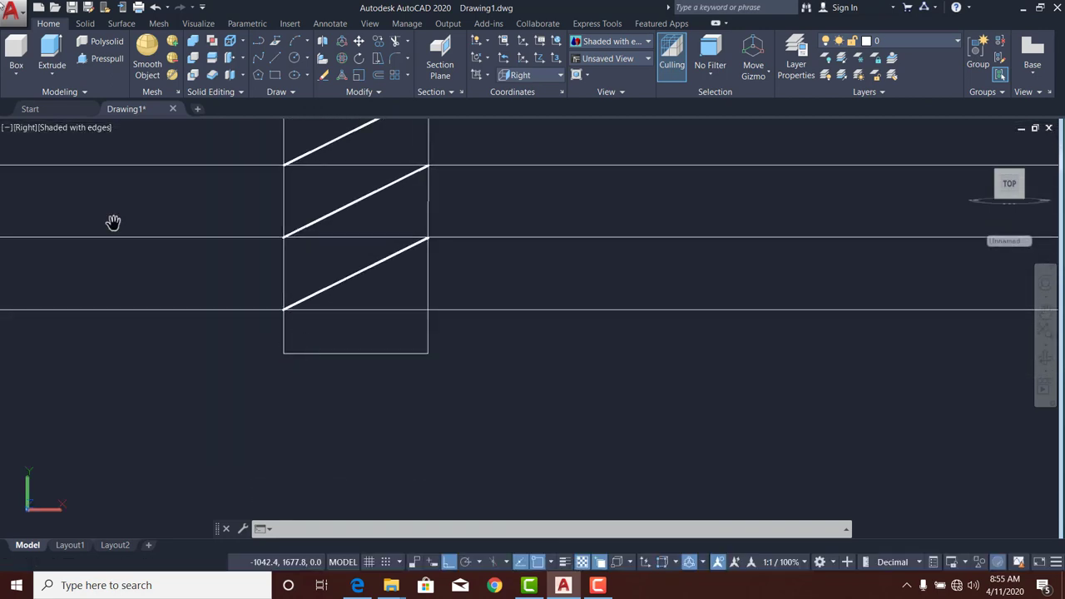
key("Escape")
key("Escape")
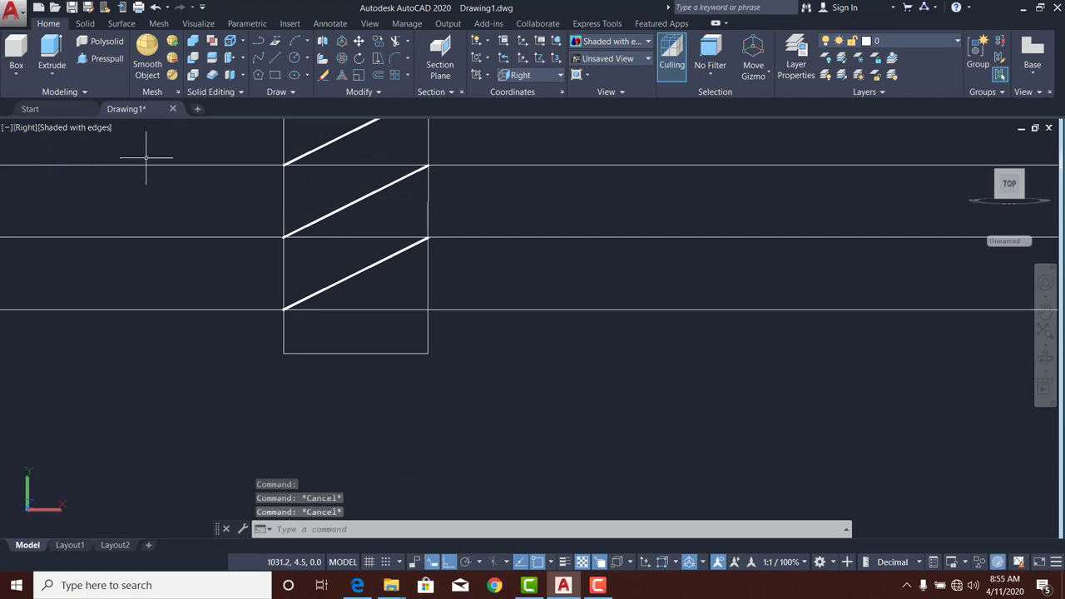
scroll(390, 272, "up", 2)
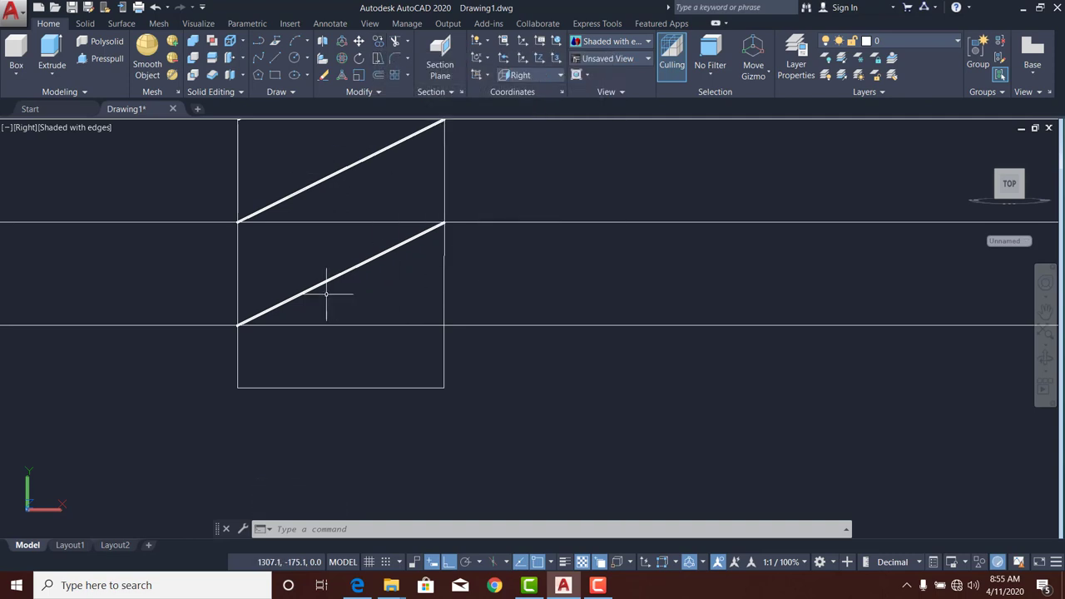
left_click(275, 75)
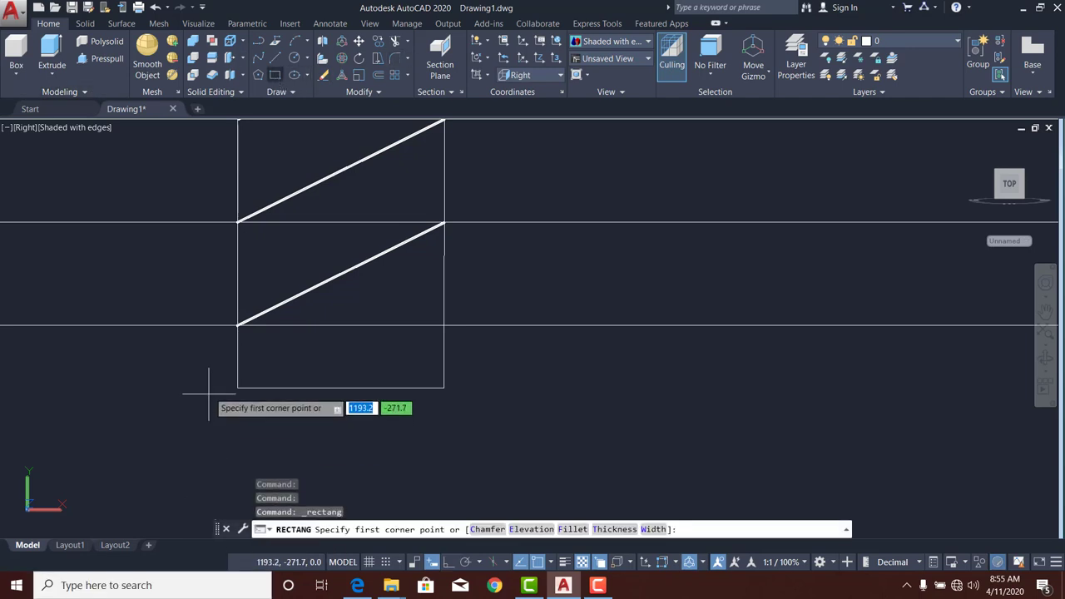
left_click(238, 326)
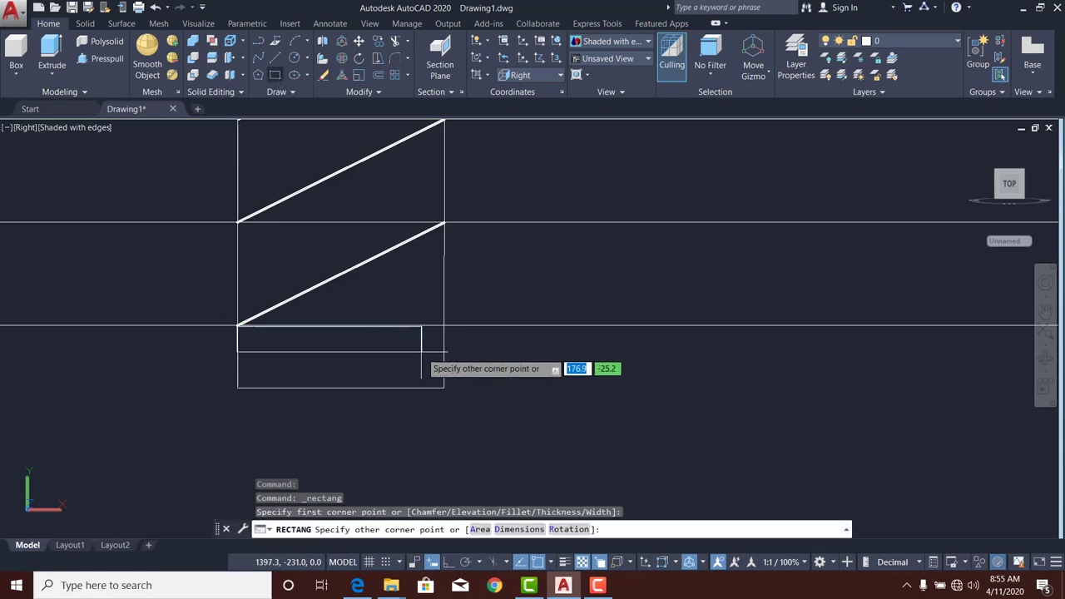
left_click(444, 387)
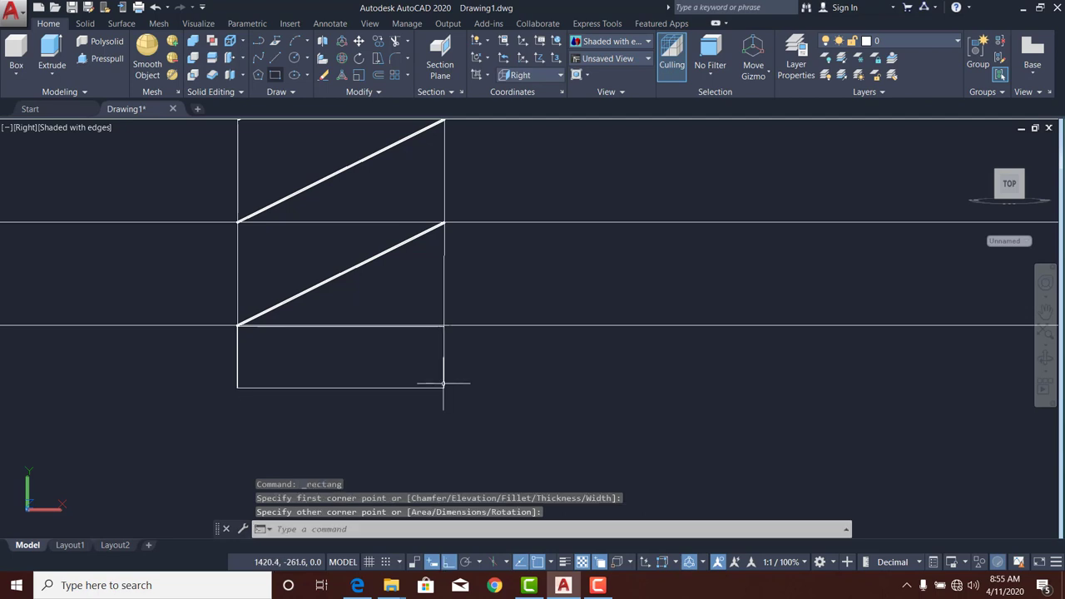
Select the new rectangle below the lowest slat and stretch its upper edge down by about 28 mm.
left_click(303, 389)
left_click(305, 388)
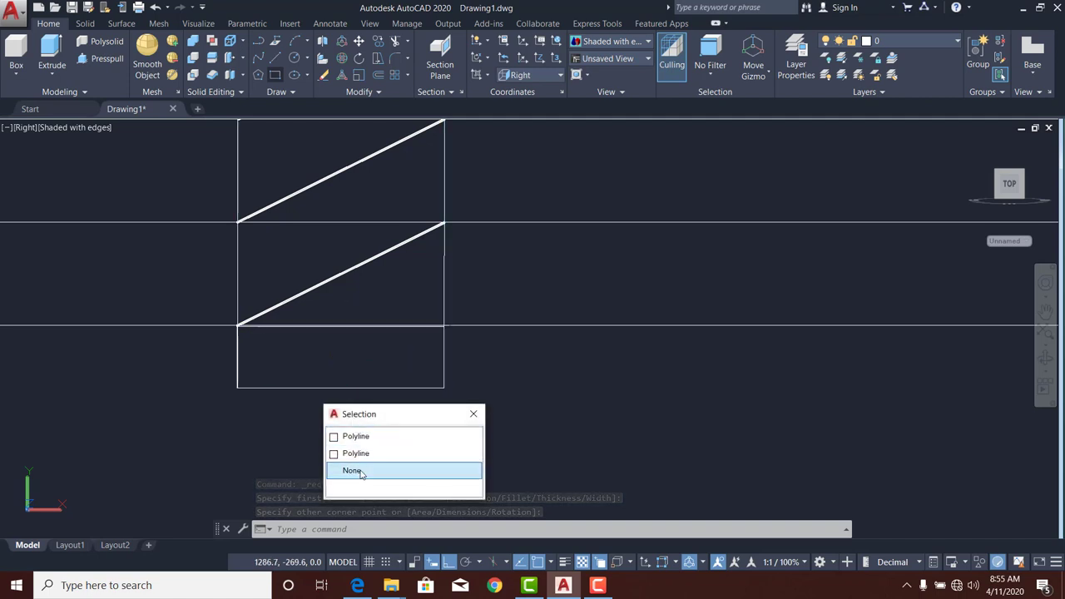
left_click(362, 453)
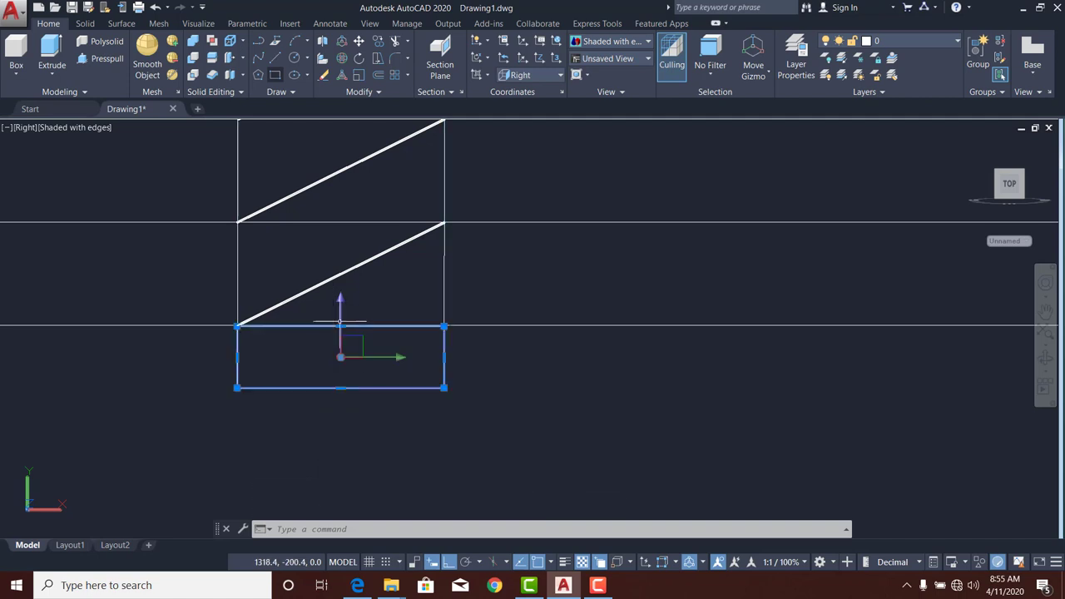
left_click(340, 326)
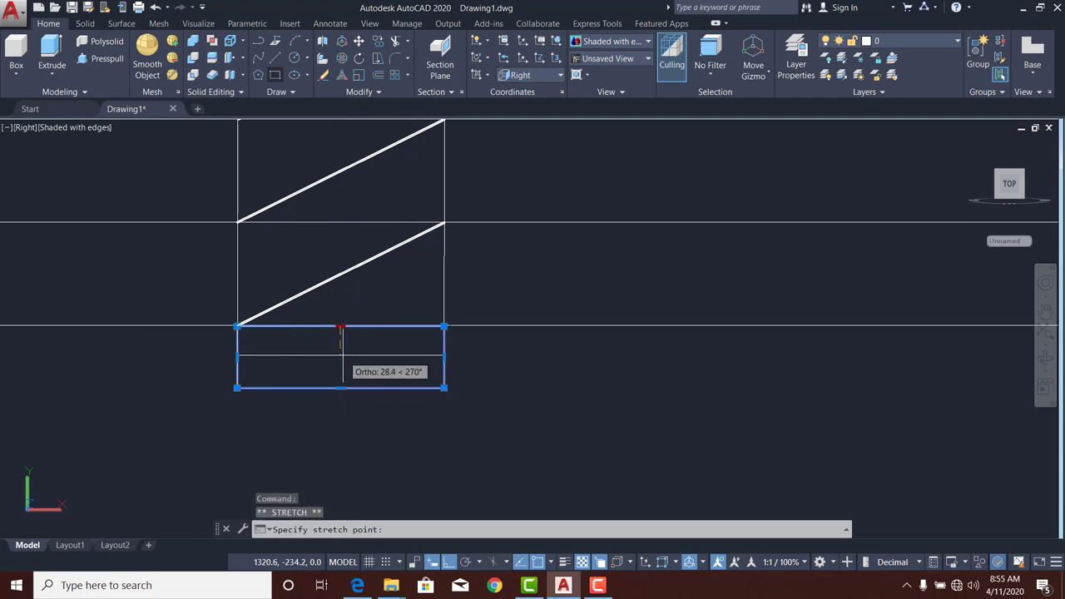
left_click(343, 354)
scroll(343, 354, "down", 2)
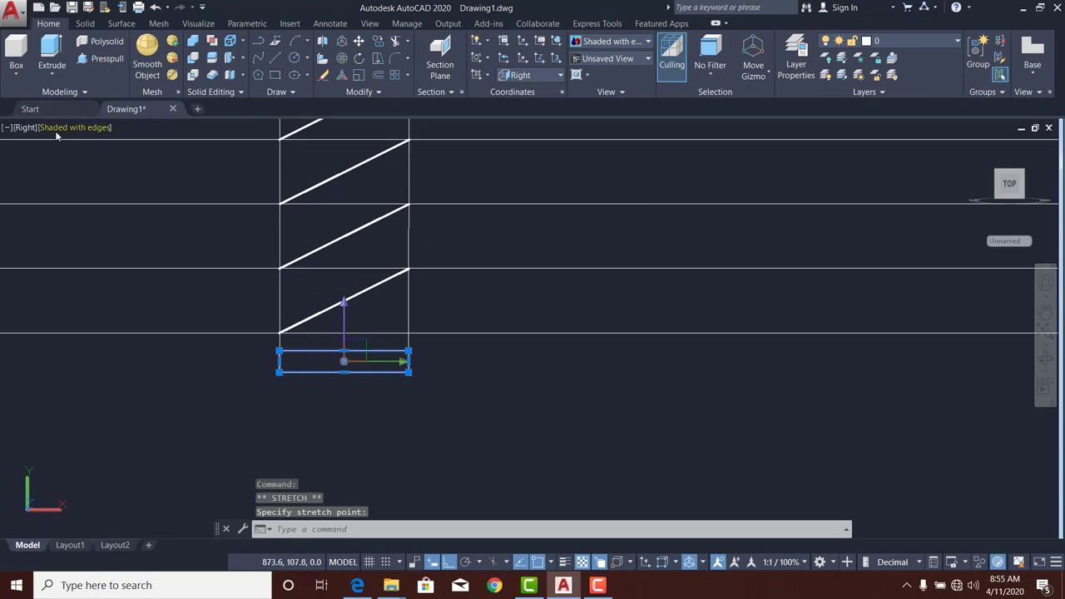
In the SE Isometric view, extrude the bottom rectangle 2400 mm along the slats to form a solid bottom rail.
left_click(25, 129)
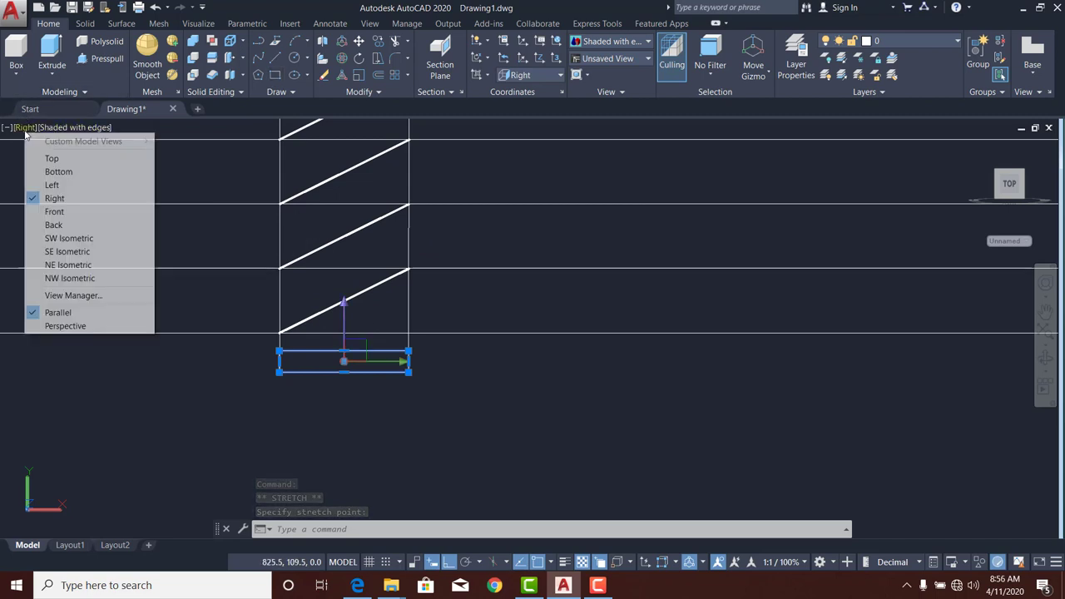
left_click(83, 252)
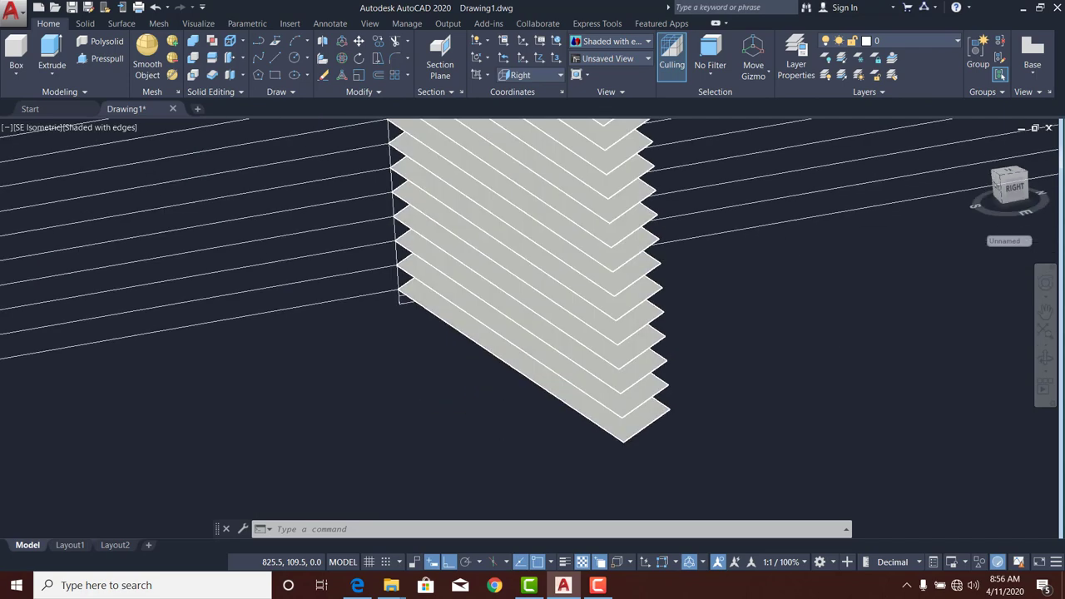
scroll(491, 424, "up", 4)
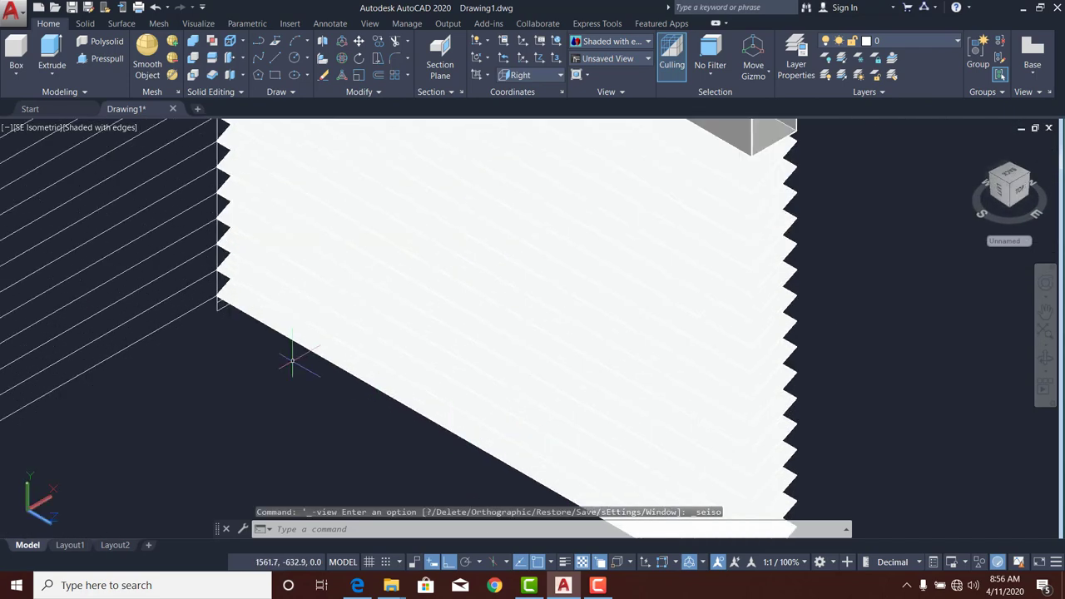
left_click(220, 304)
left_click(283, 374)
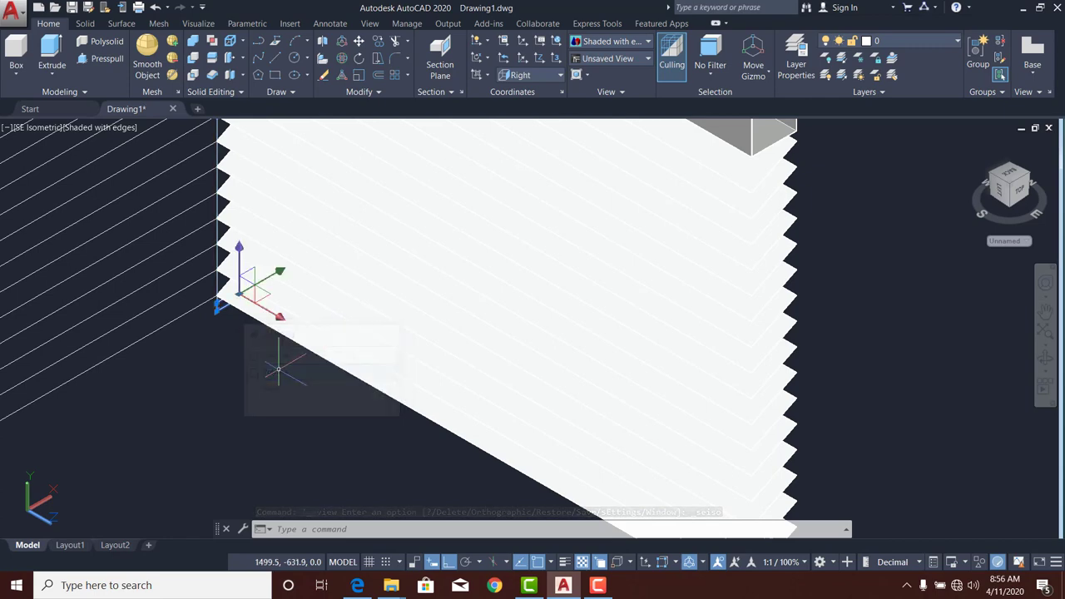
left_click(51, 52)
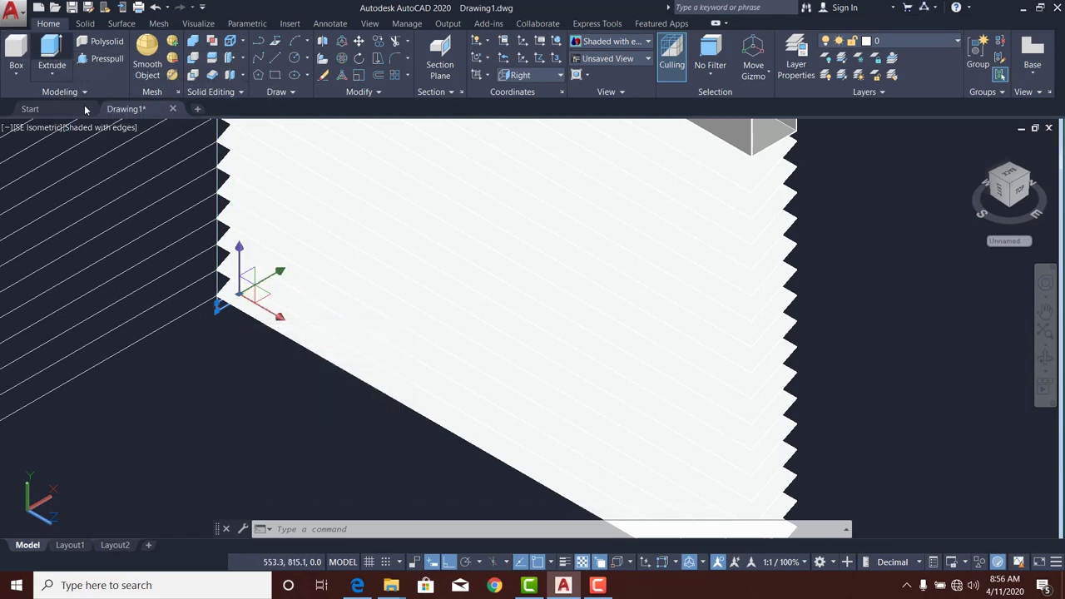
scroll(393, 357, "down", 3)
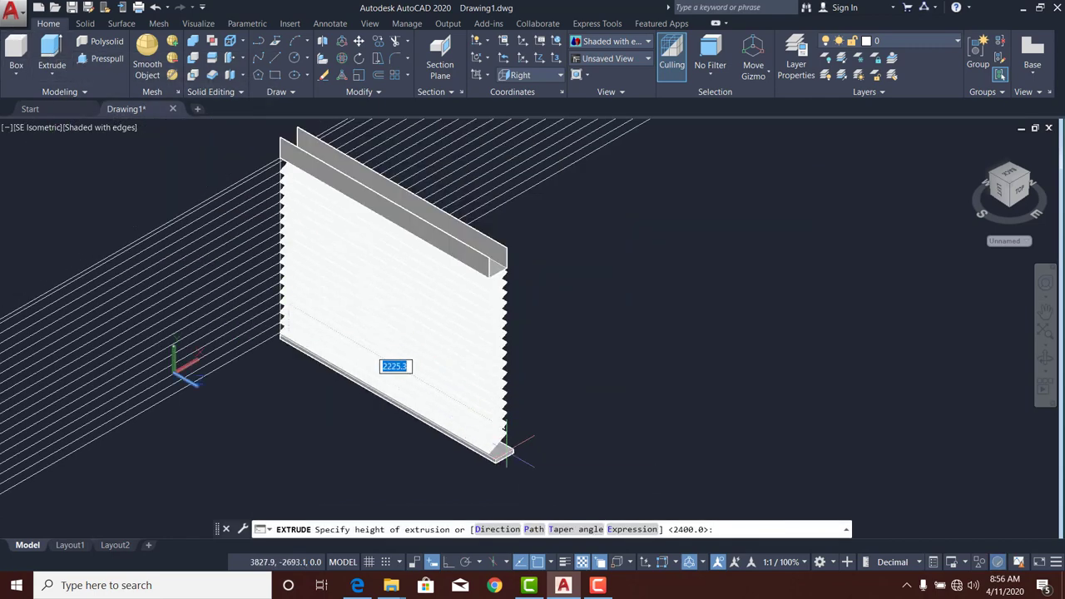
type("2400")
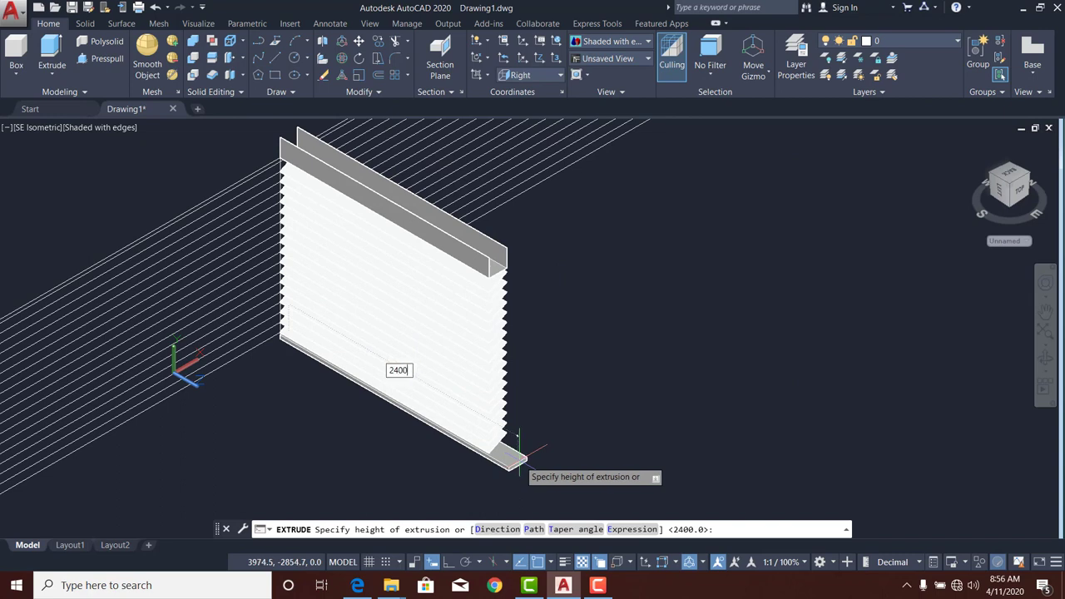
key("Return")
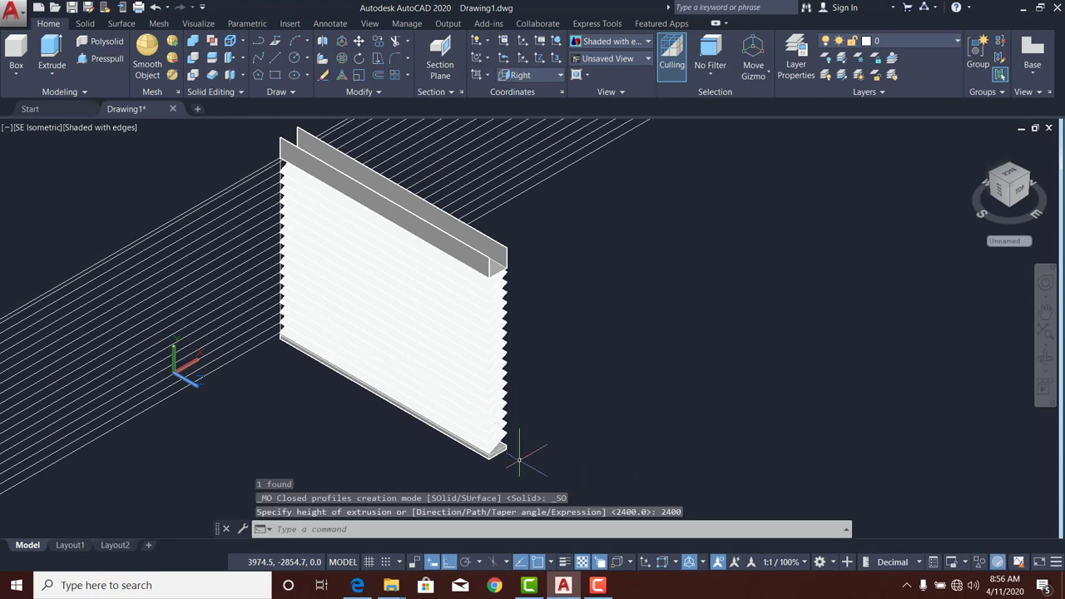
Examine the bottom rail, leg outline, slats and channel in the Right view, with the leg outline selected.
left_click(43, 129)
left_click(81, 199)
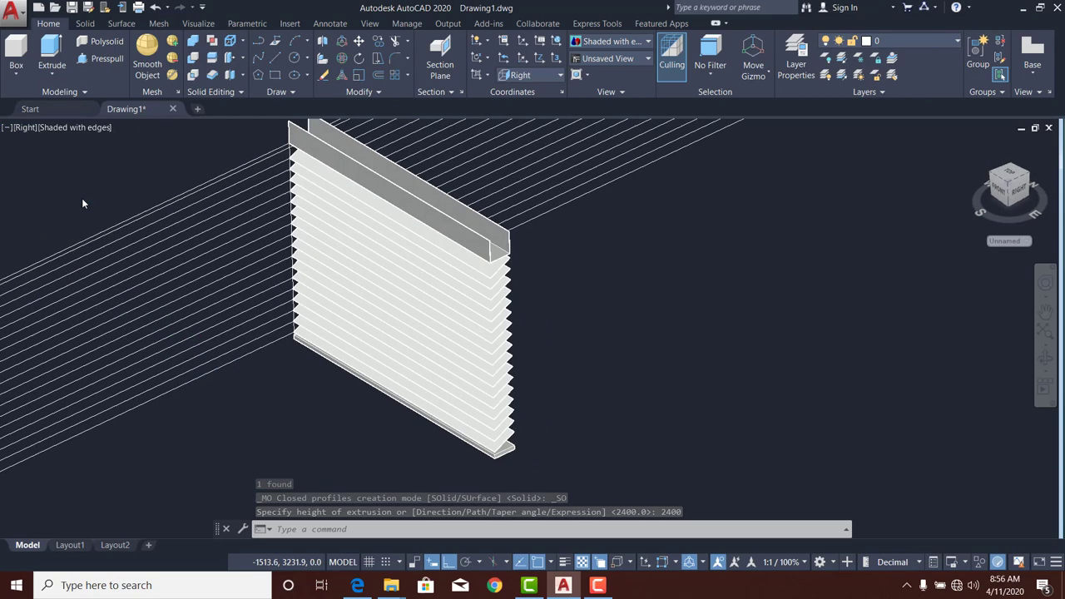
scroll(516, 274, "down", 2)
middle_click_drag(555, 339, 438, 291)
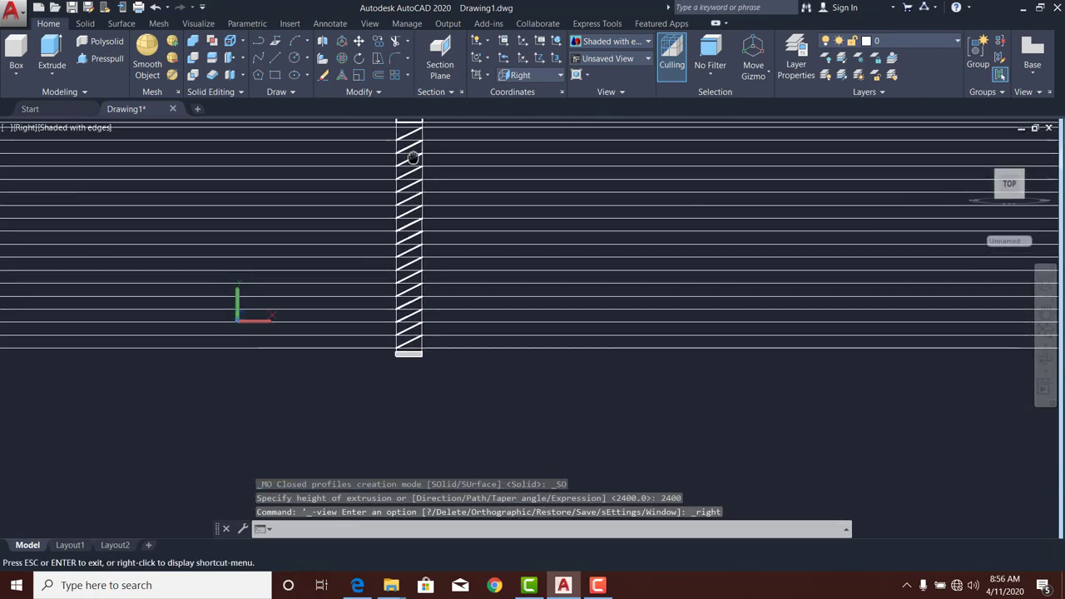
scroll(438, 291, "up", 1)
scroll(439, 291, "up", 2)
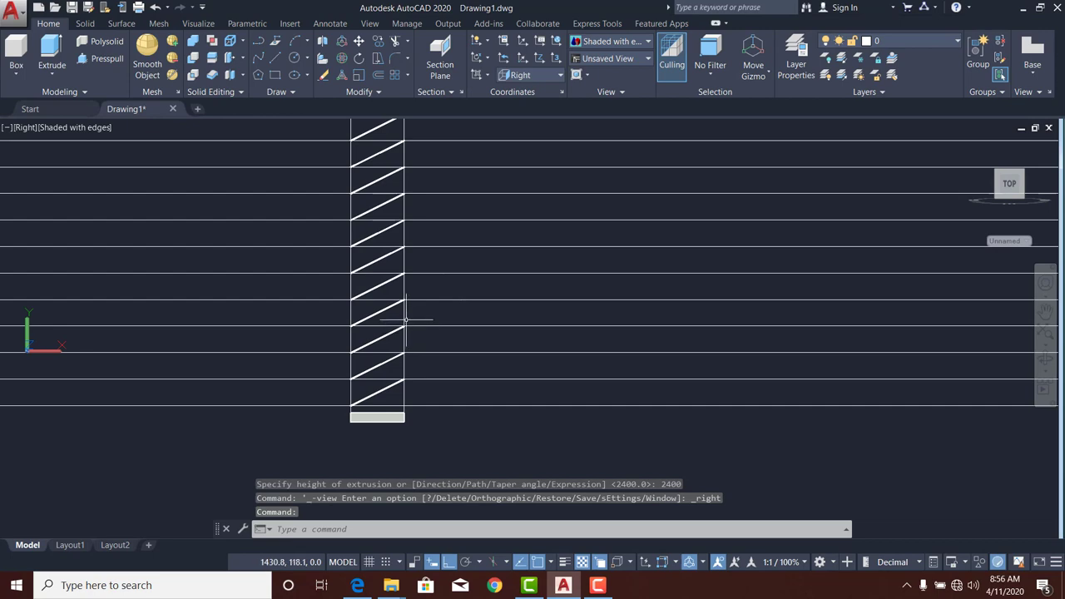
left_click(405, 312)
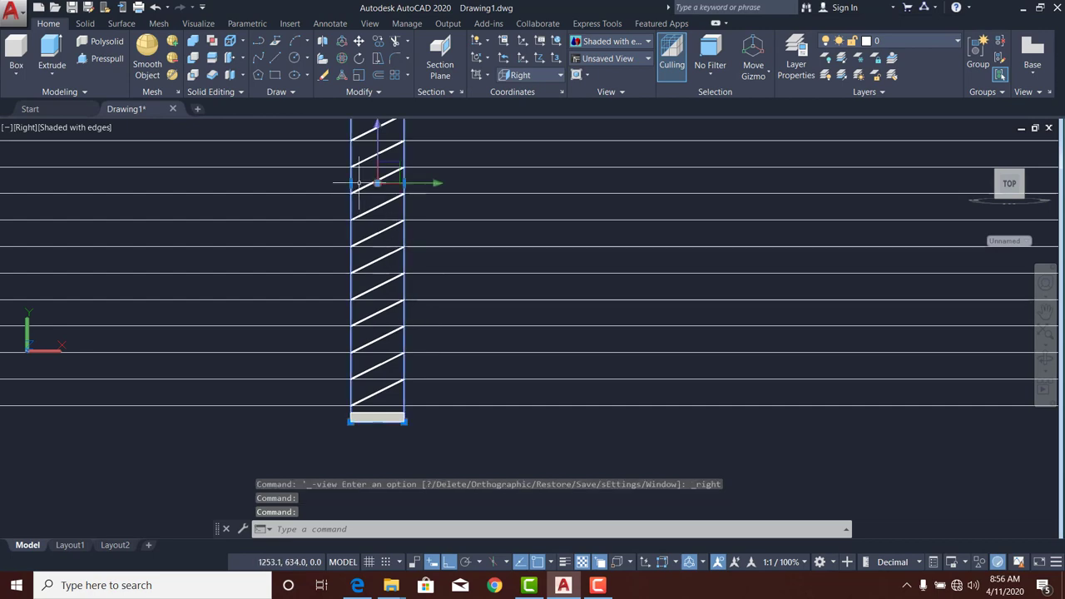
scroll(388, 194, "up", 5)
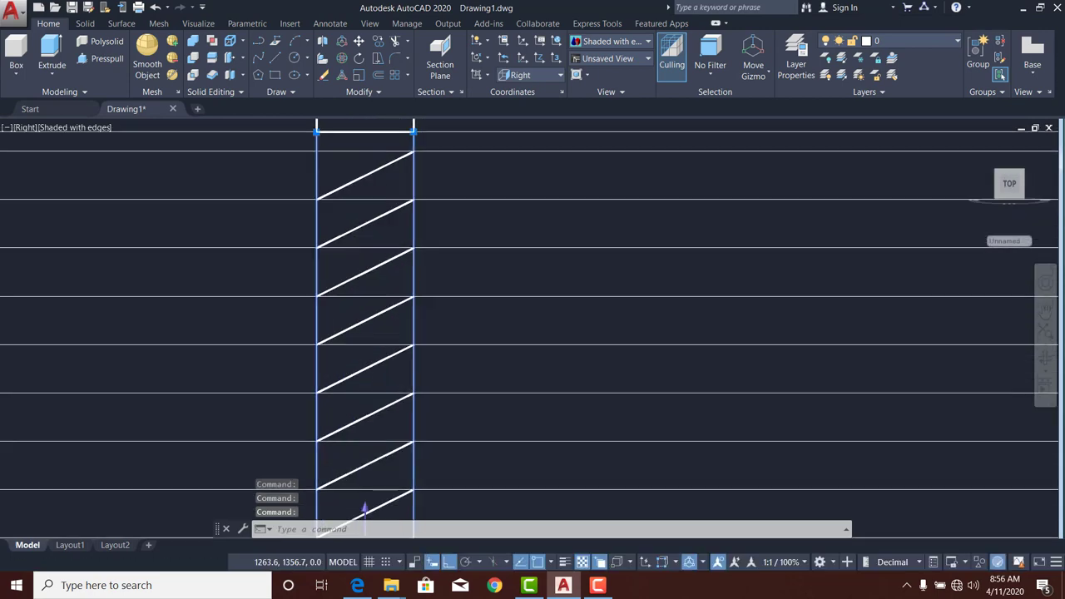
scroll(317, 187, "up", 2)
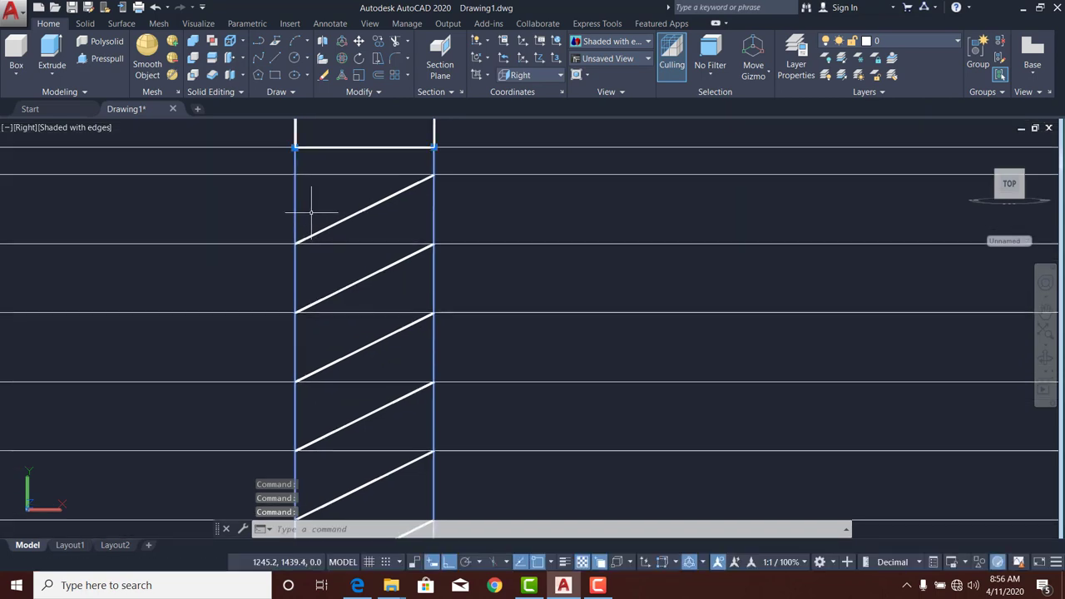
scroll(312, 209, "up", 1)
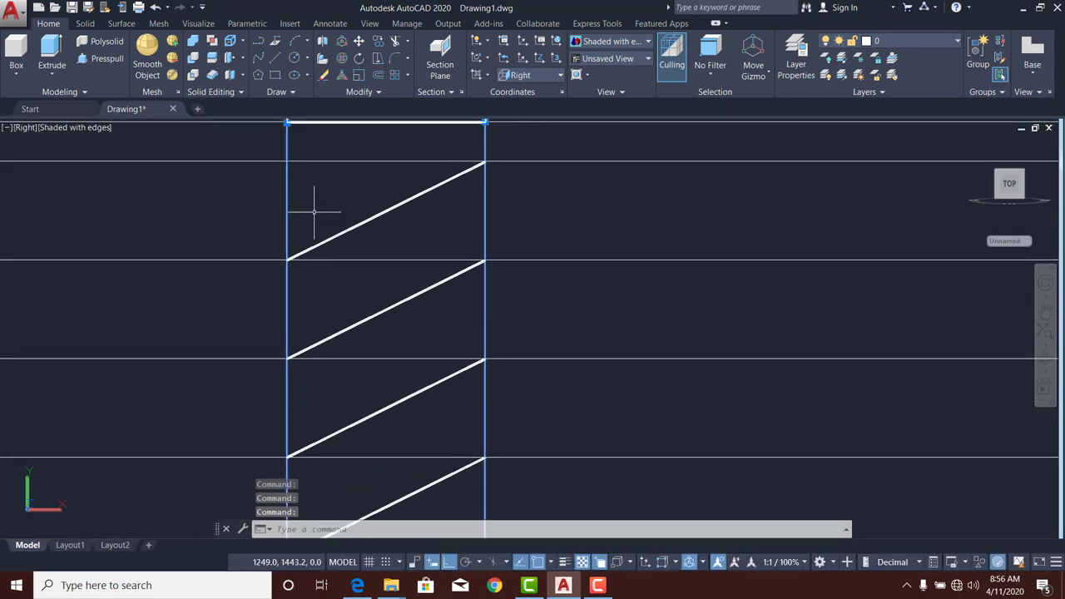
middle_click_drag(319, 194, 274, 316)
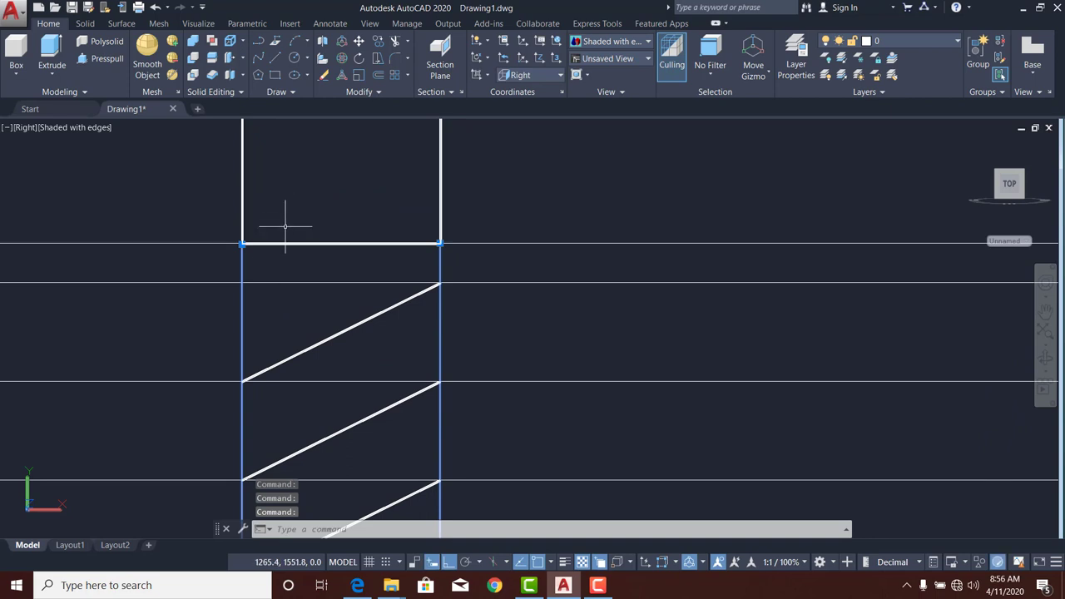
scroll(283, 274, "down", 4)
middle_click_drag(292, 264, 296, 200)
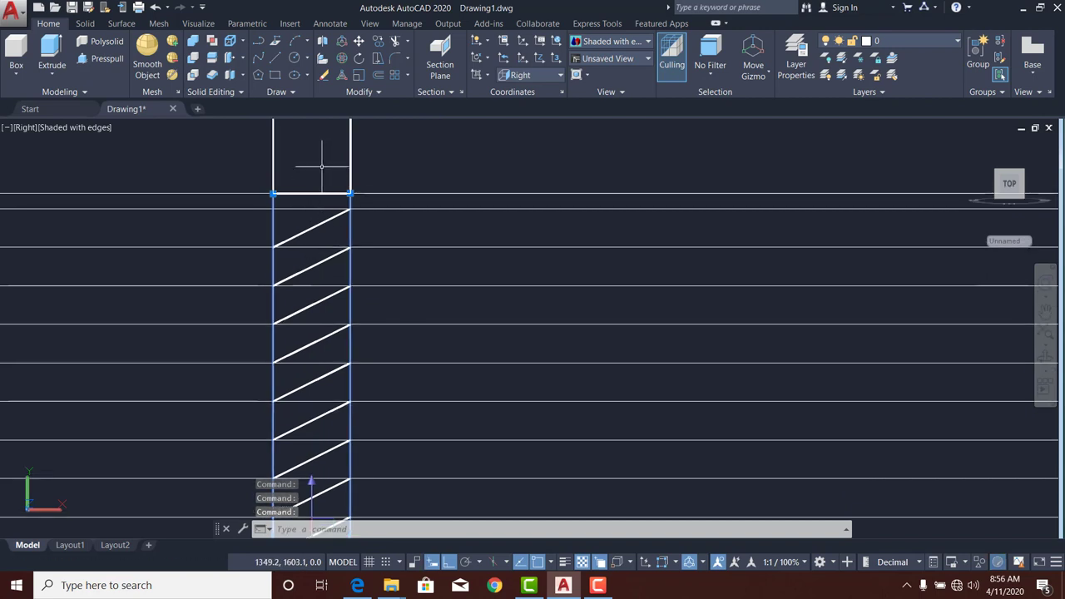
scroll(317, 163, "up", 3)
middle_click_drag(320, 168, 315, 278)
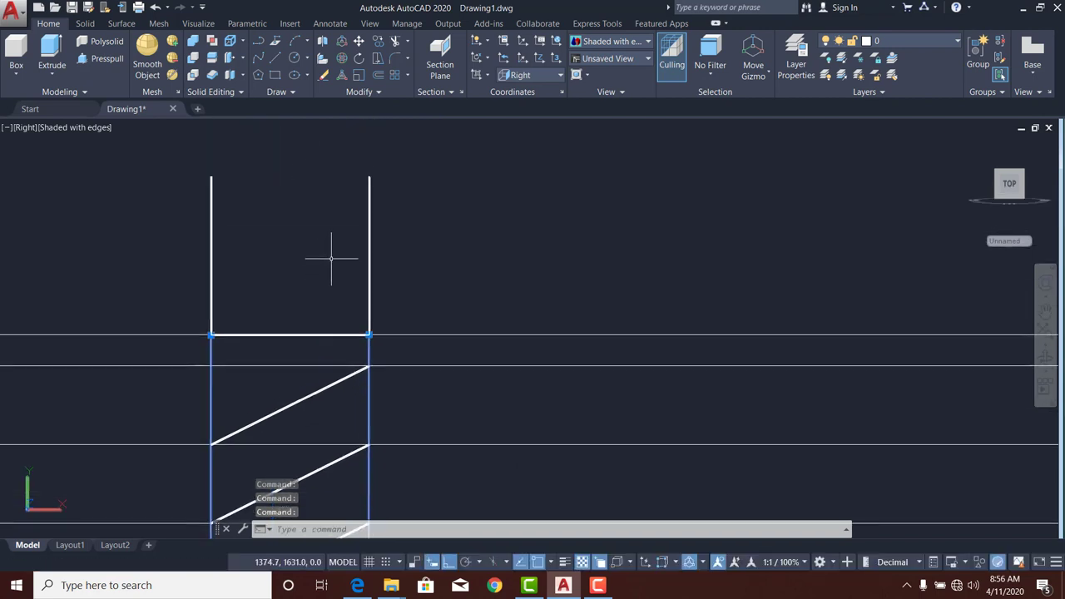
left_click(369, 230)
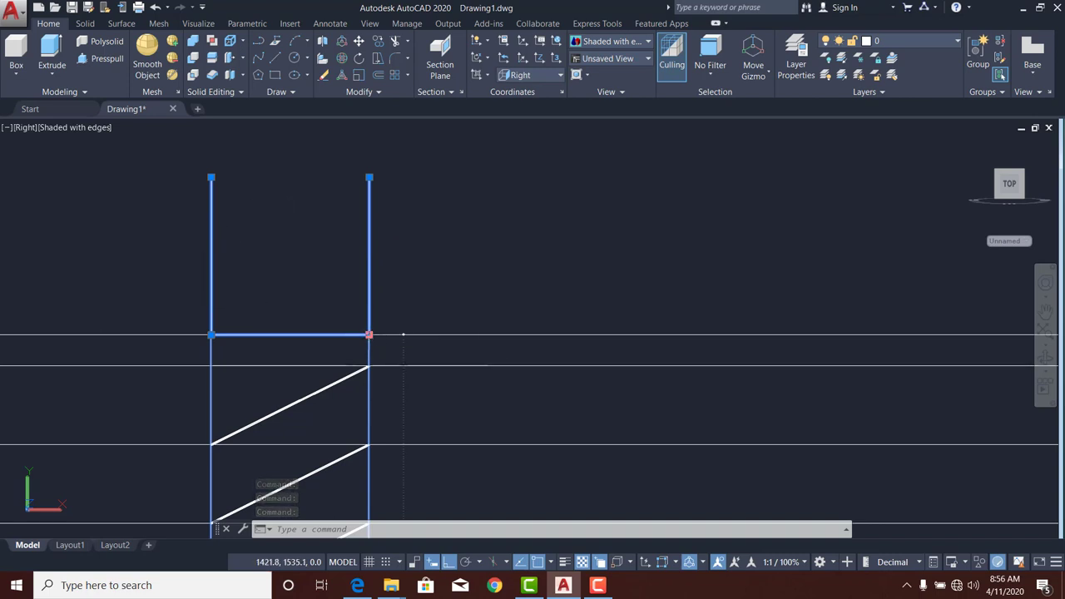
left_click(368, 335)
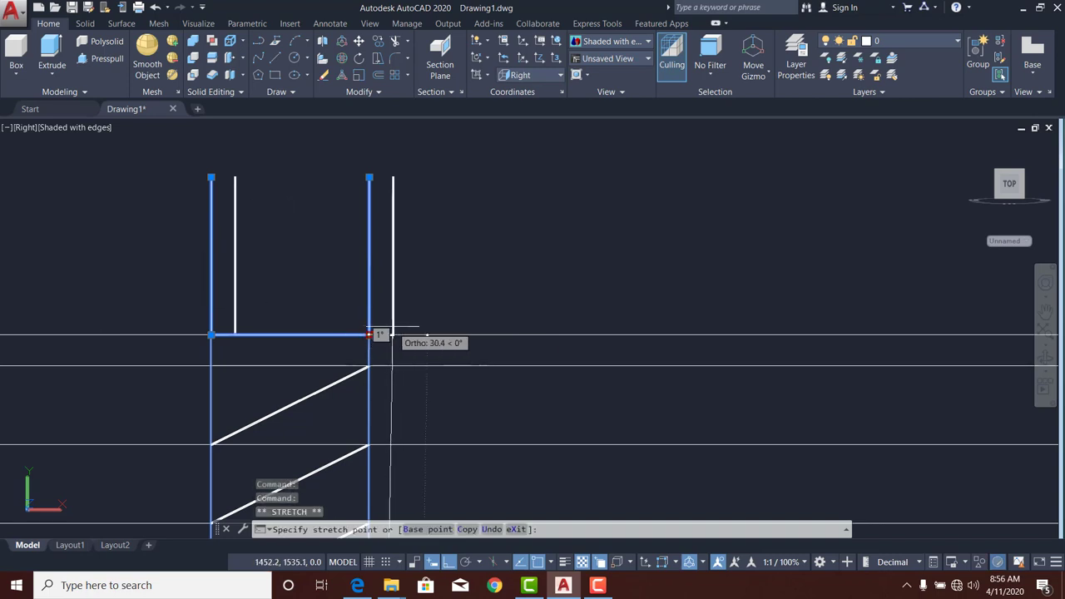
key("Escape")
key("Escape")
Check the slat stack from the side, and show the whole blind in the SE Isometric view.
scroll(331, 309, "down", 5)
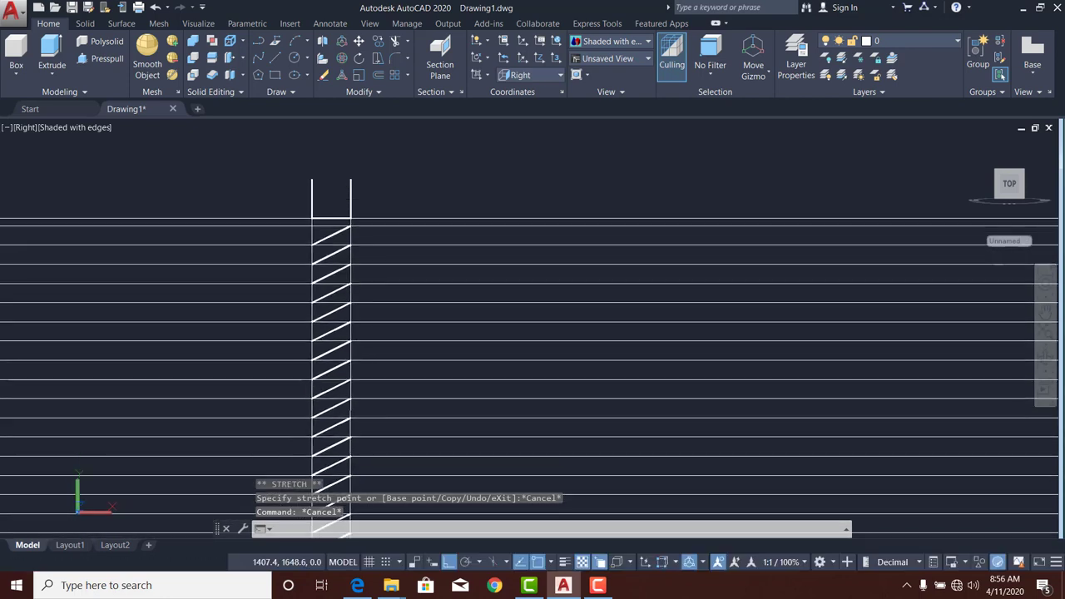
scroll(361, 278, "up", 2)
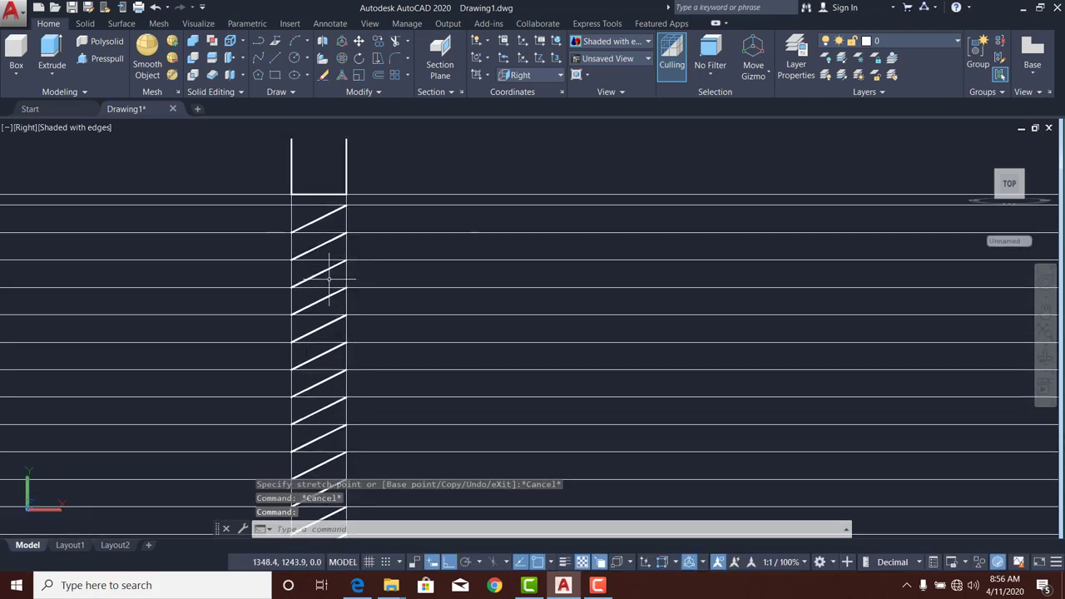
middle_click_drag(329, 279, 345, 222)
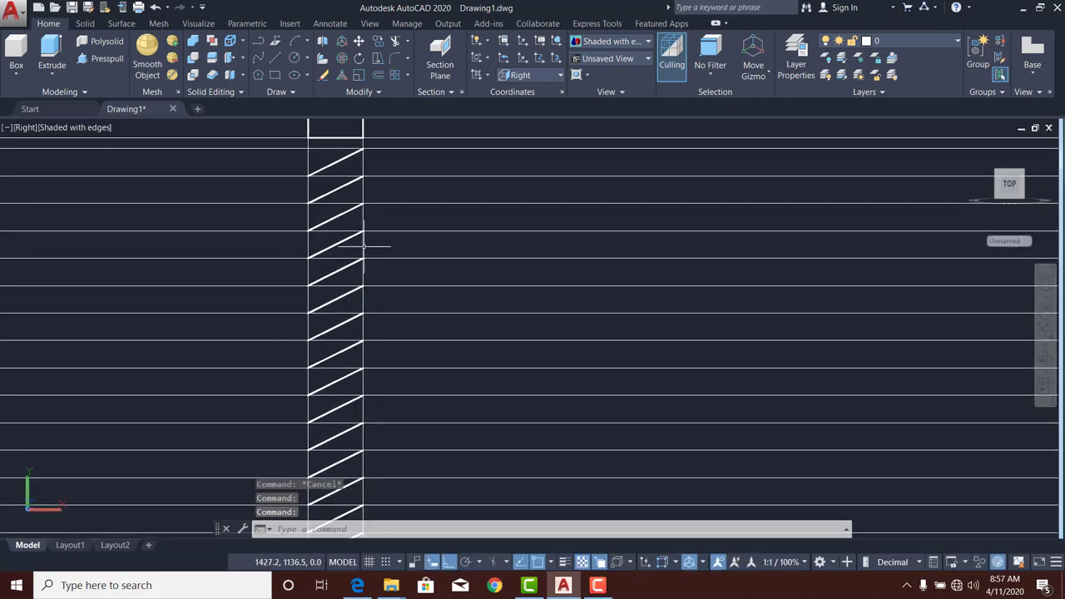
left_click(26, 128)
left_click(59, 247)
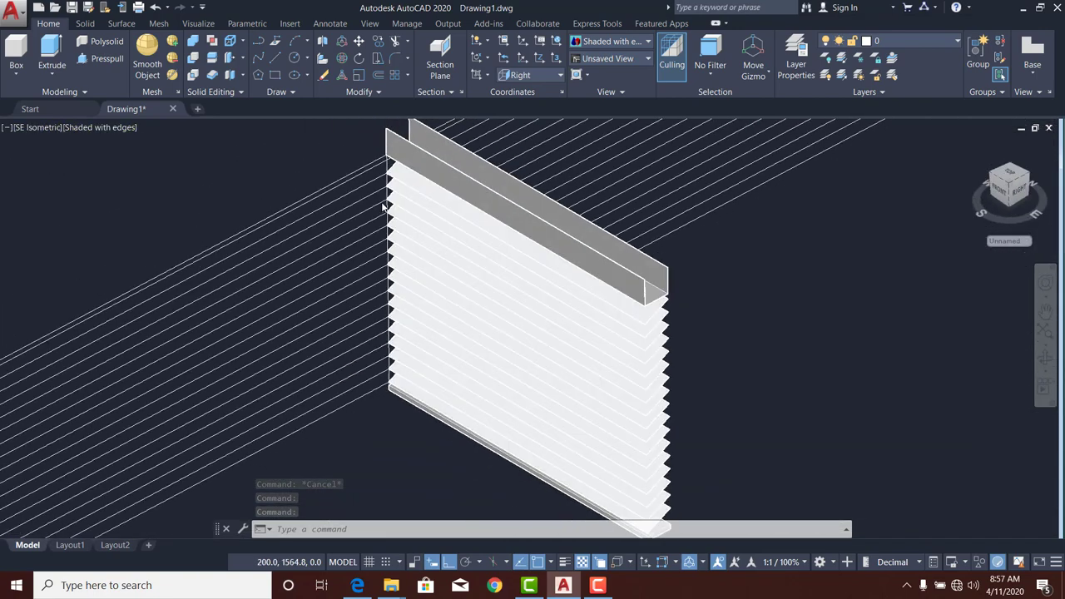
Erase all the construction lines extending behind the blind.
mouse_move(318, 469)
left_mouse_down()
mouse_move(162, 371)
mouse_move(104, 200)
mouse_move(129, 181)
left_mouse_up()
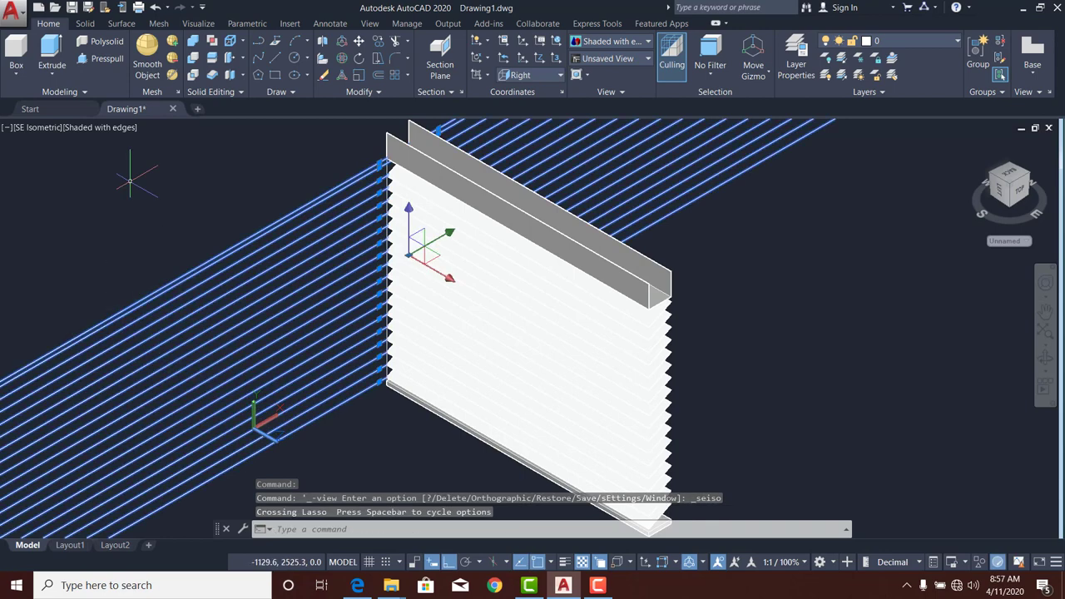
key("Delete")
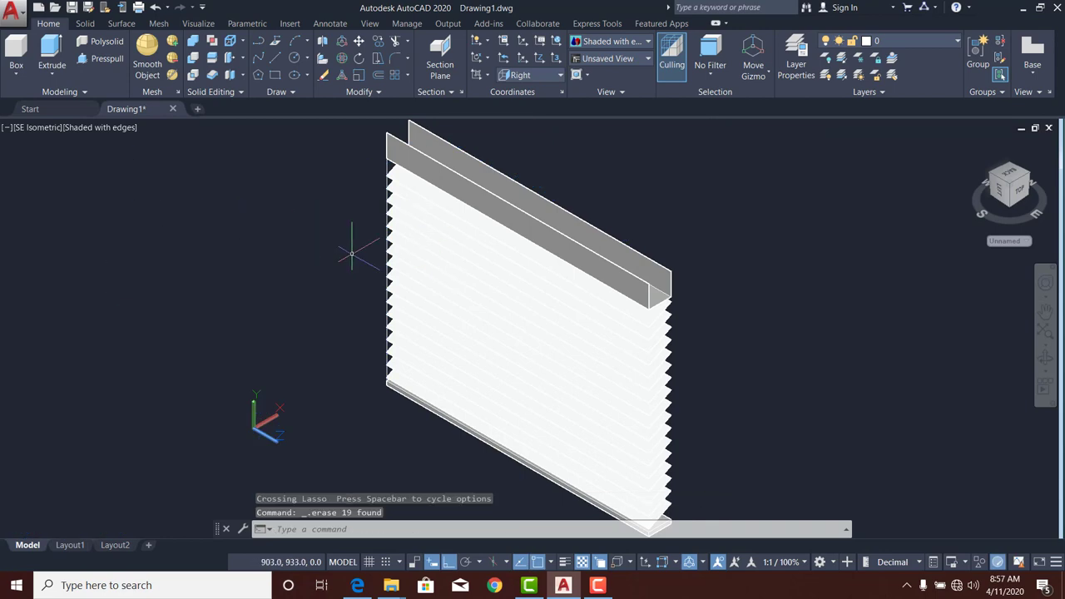
Extrude the leg outline at the blind's end 50 mm along the slats to form a strip surface.
middle_click_drag(343, 239, 493, 213, "shift")
scroll(380, 238, "up", 6)
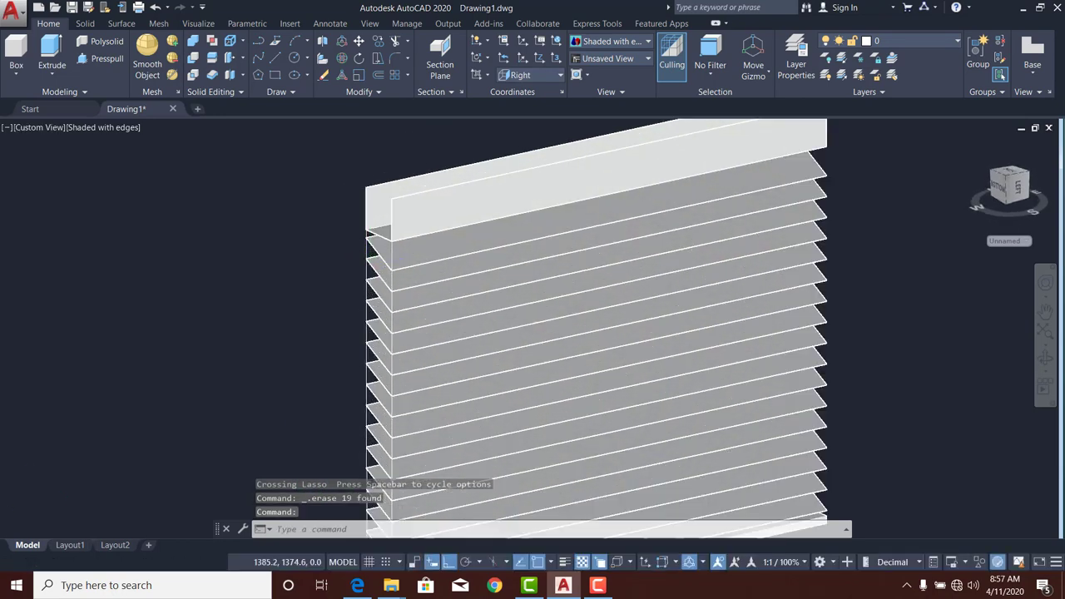
middle_click_drag(380, 238, 268, 275)
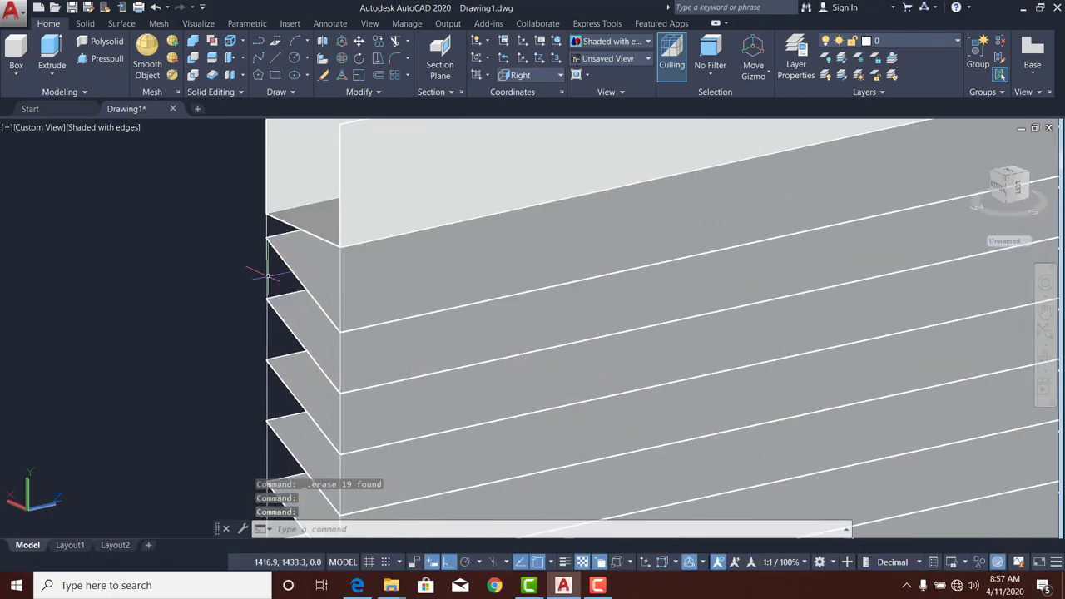
left_click(267, 275)
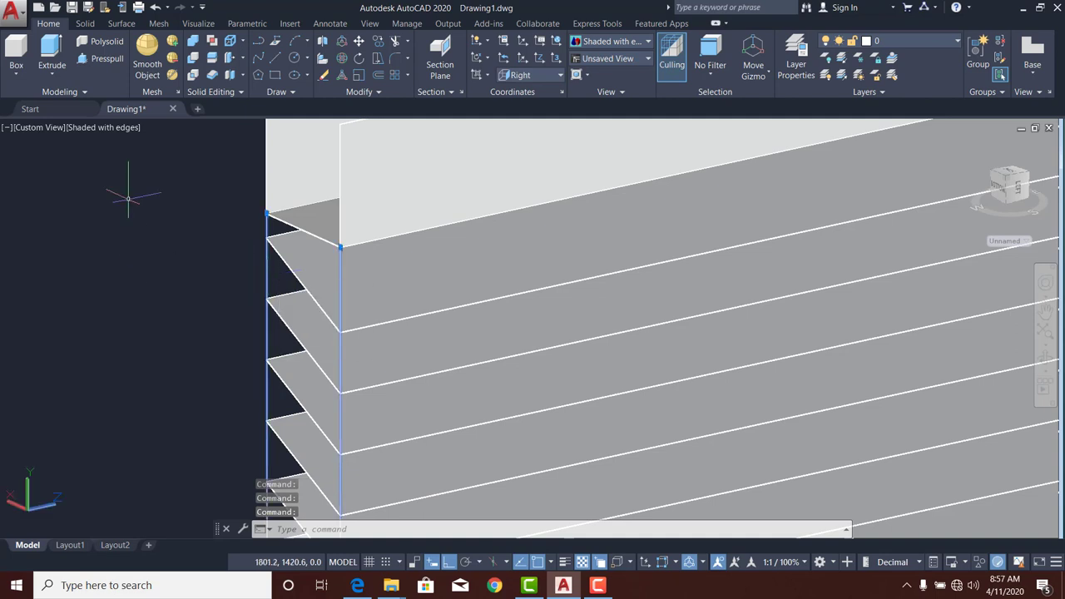
left_click(51, 51)
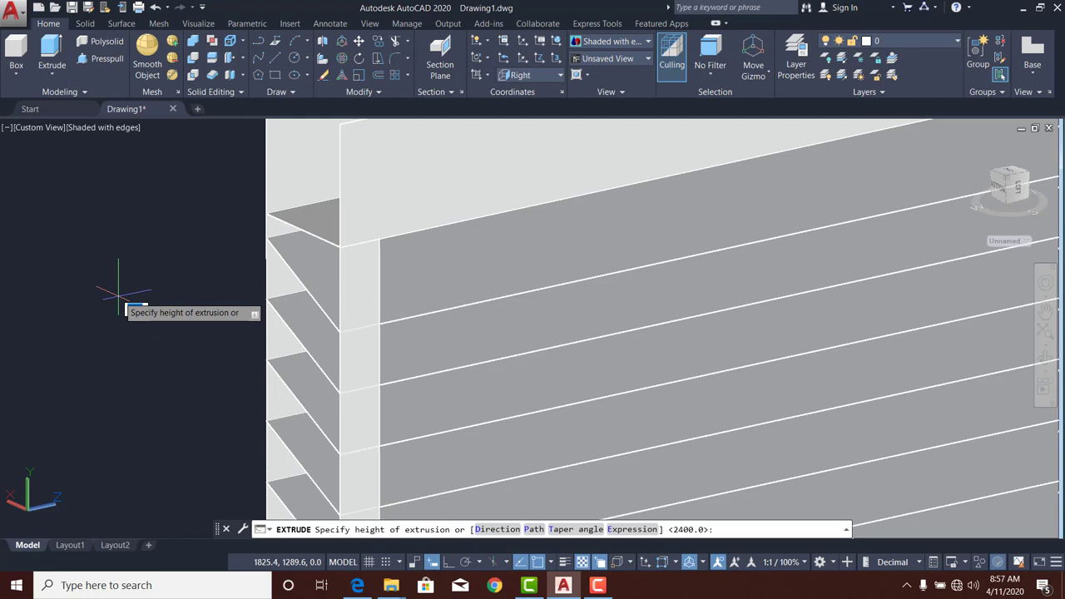
type("50")
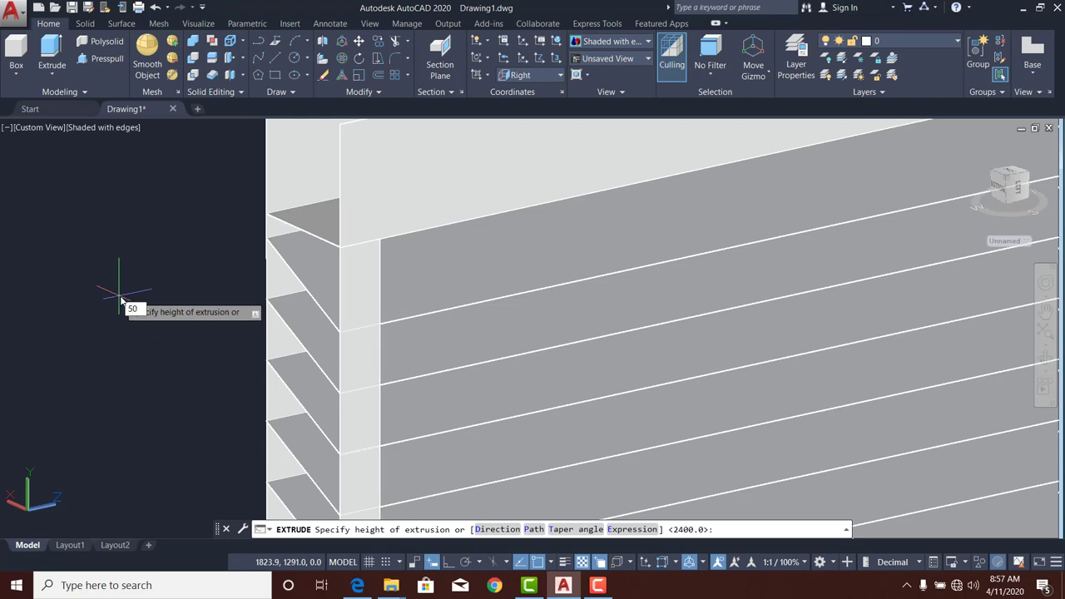
key("Return")
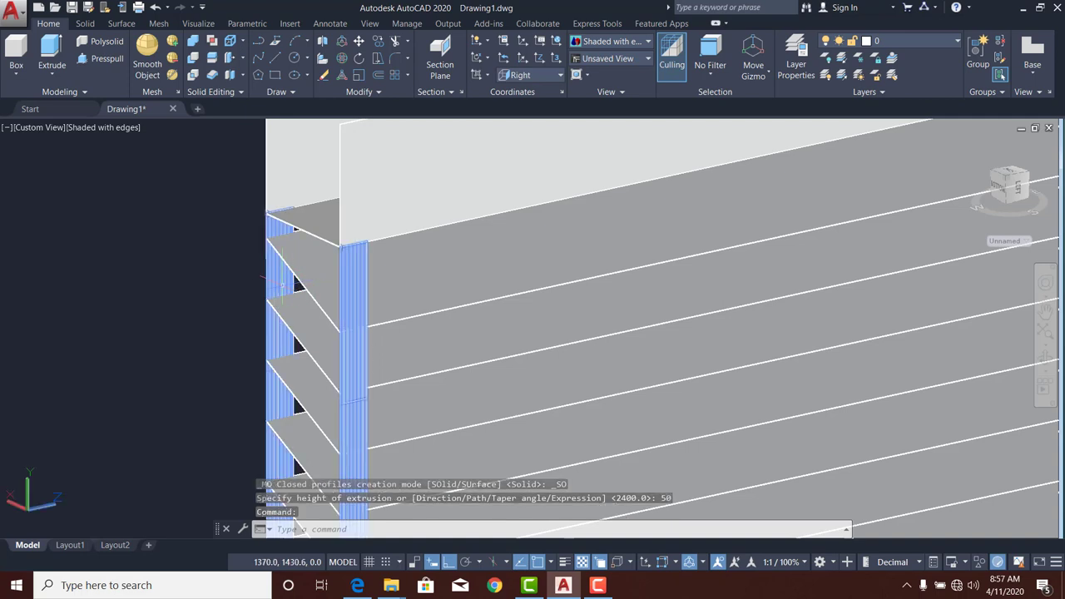
Set the extruded leg strip's height to 60 mm in its properties.
key("ctrl+1")
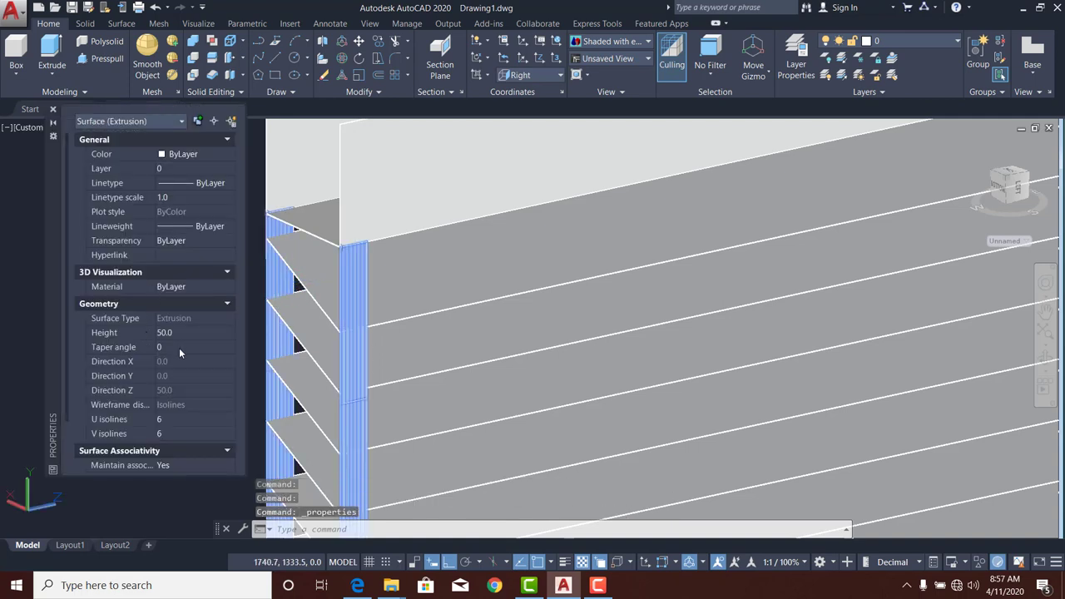
left_click(184, 333)
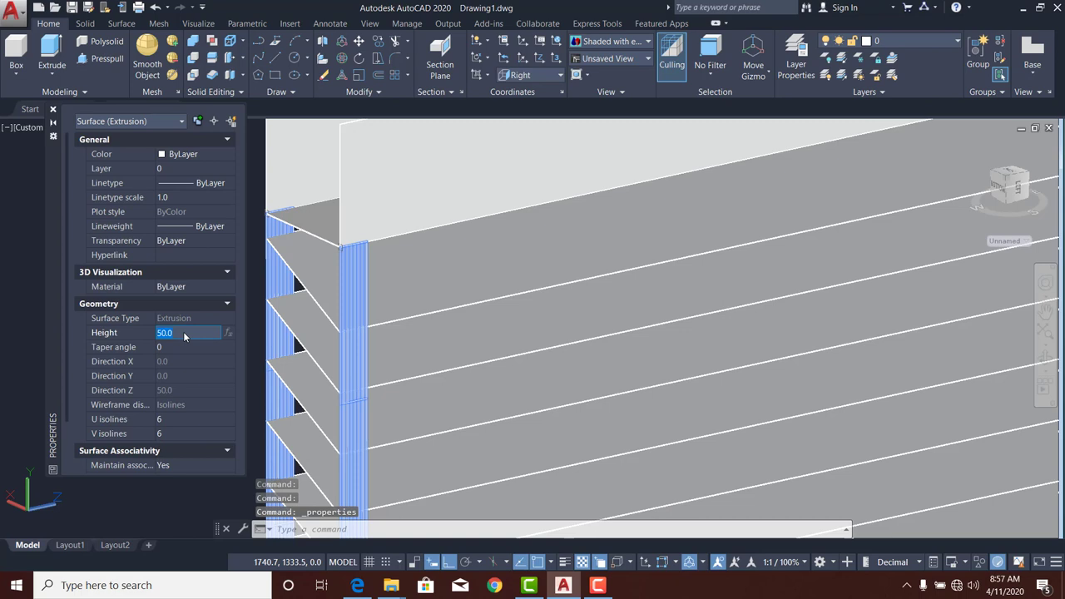
type("60")
key("Tab")
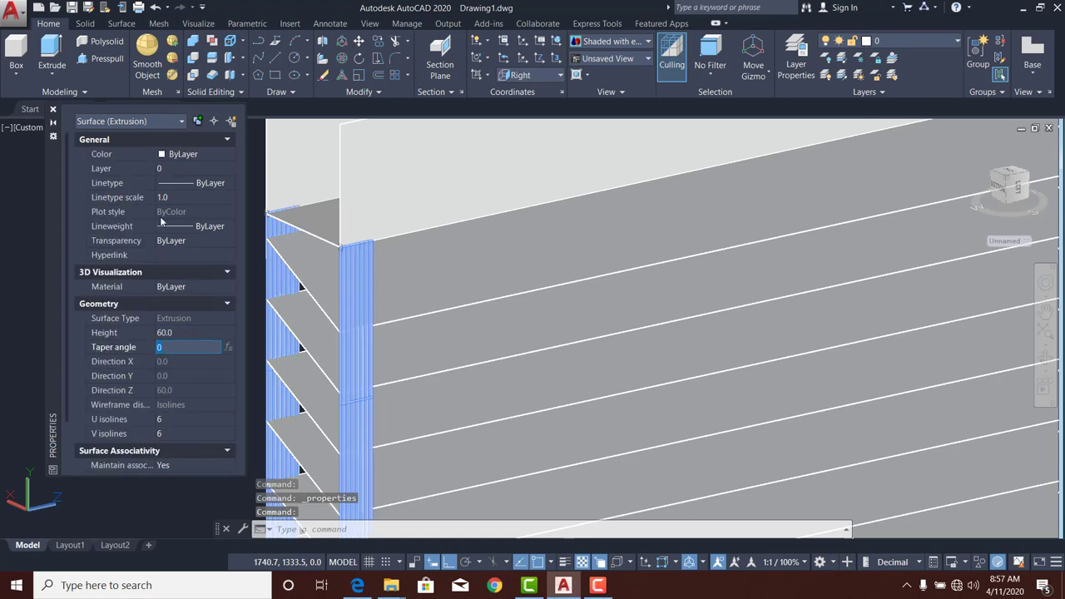
left_click(53, 111)
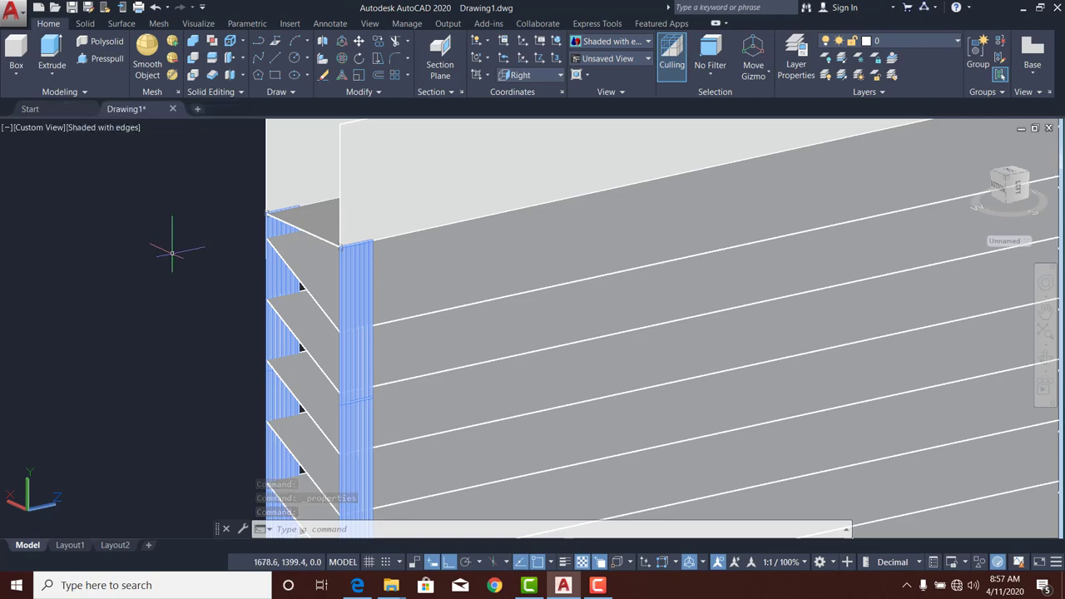
Thicken the leg strip surface by 0.5 mm into a solid, and select it to check the result.
scroll(181, 254, "down", 4)
scroll(181, 258, "up", 2)
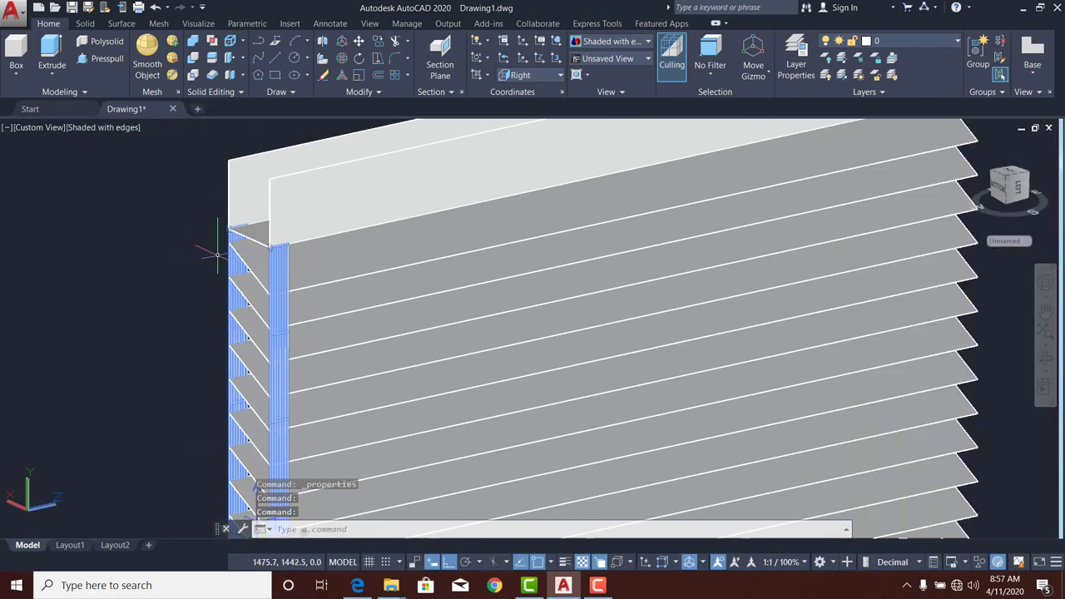
scroll(218, 253, "up", 1)
right_click(103, 198)
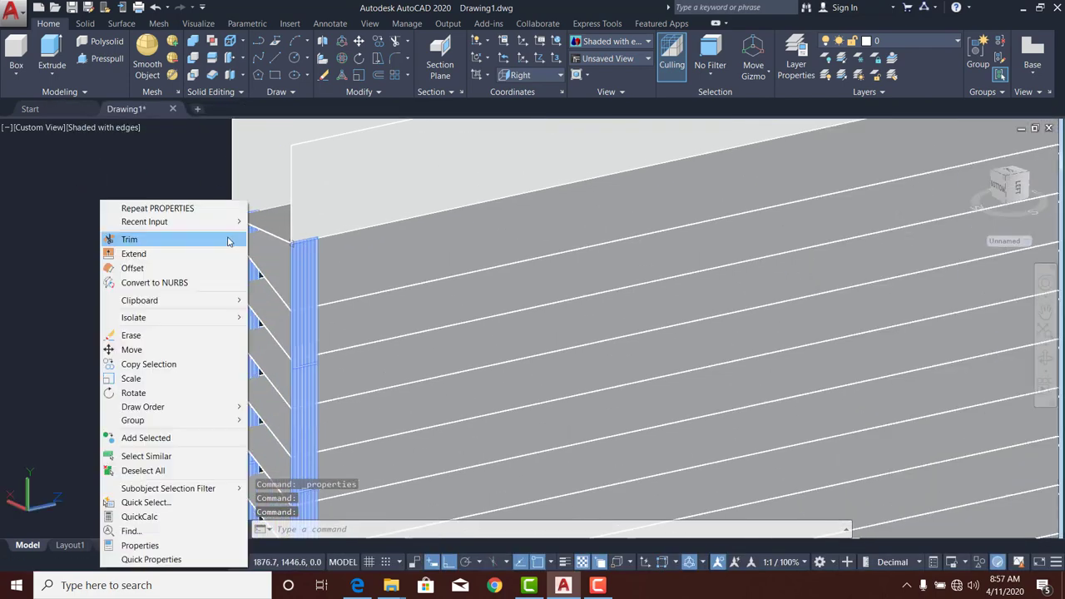
mouse_move(151, 225)
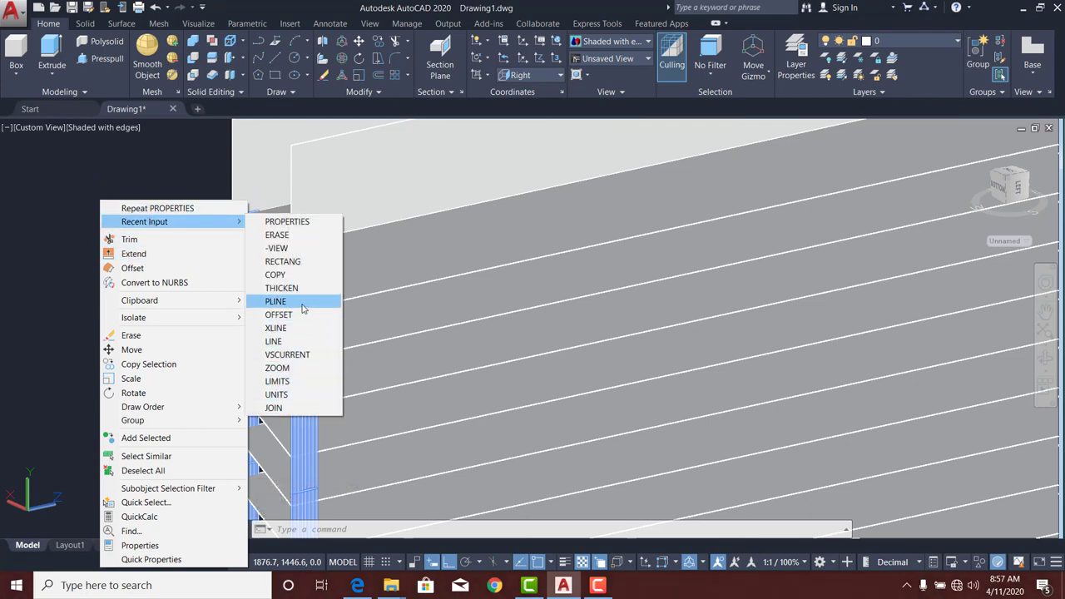
left_click(281, 288)
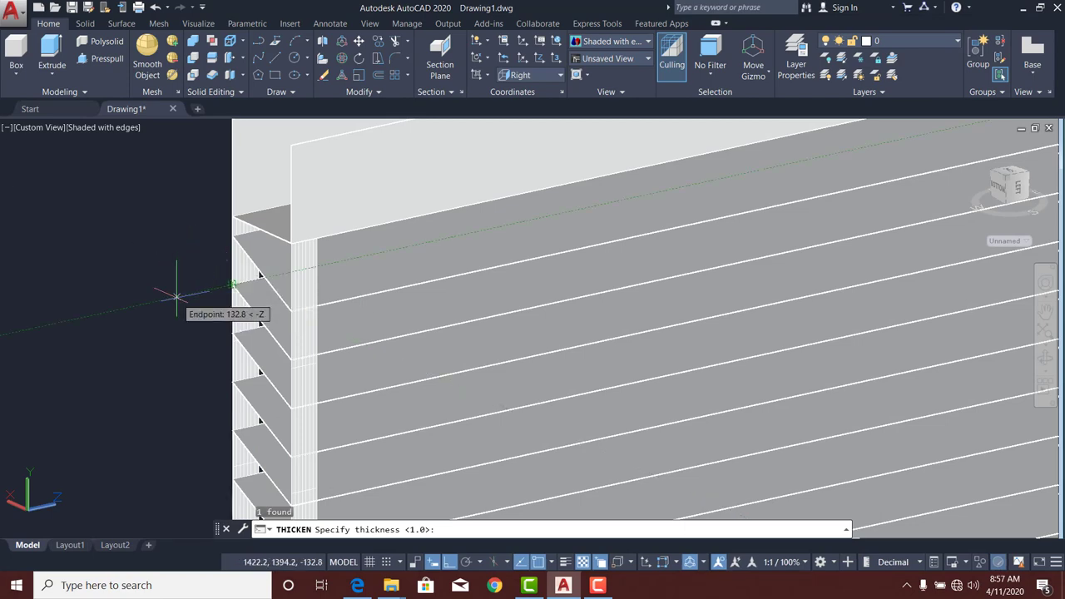
type(".5")
key("Return")
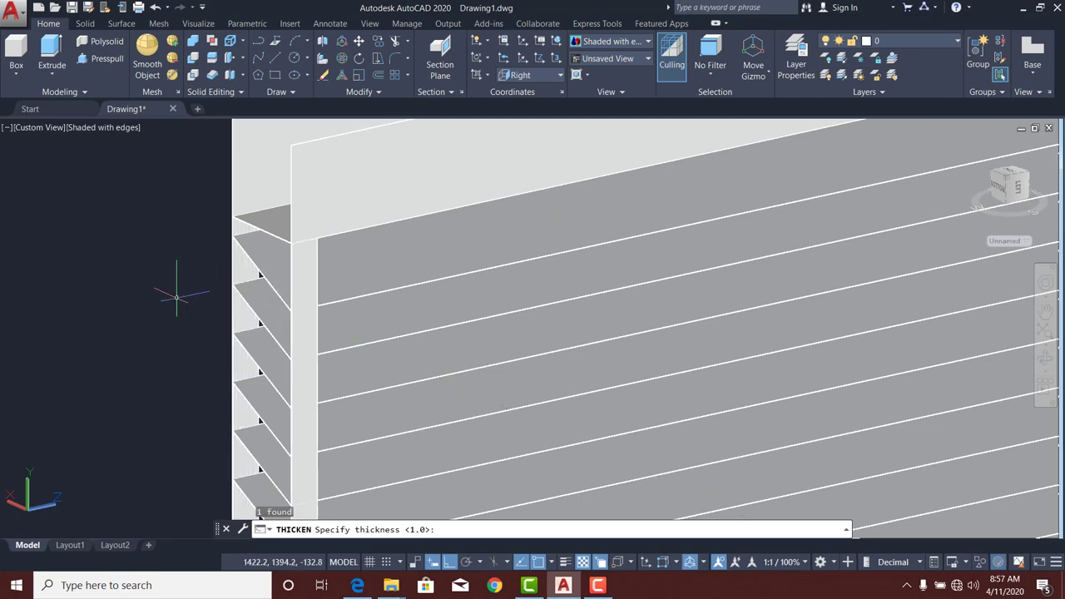
left_click(304, 266)
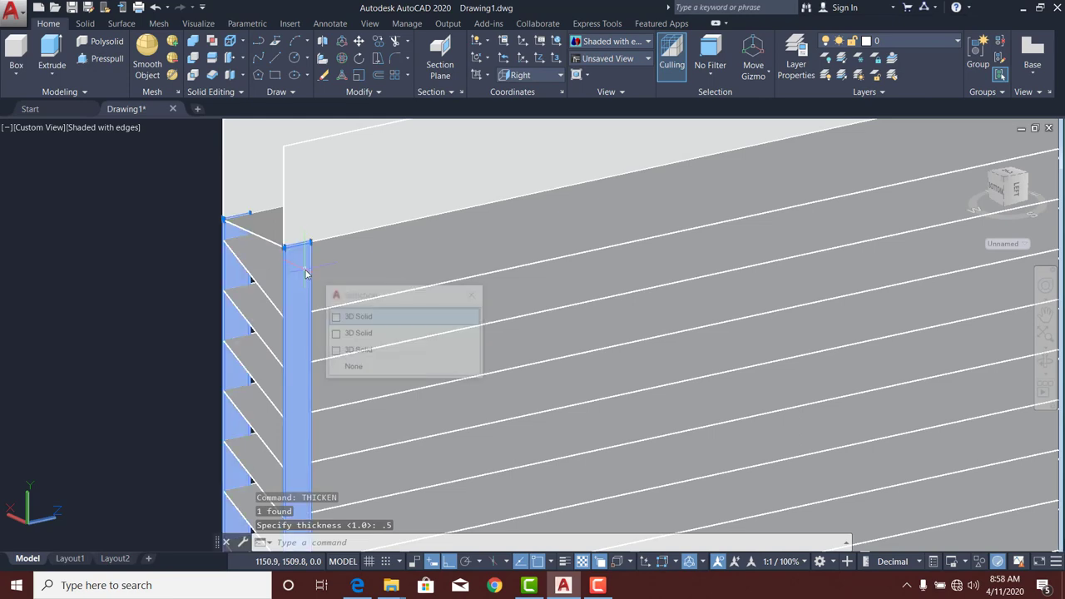
Show the whole blind in the Front view with the 2D Wireframe visual style.
scroll(235, 250, "down", 2)
middle_click_drag(236, 250, 239, 201)
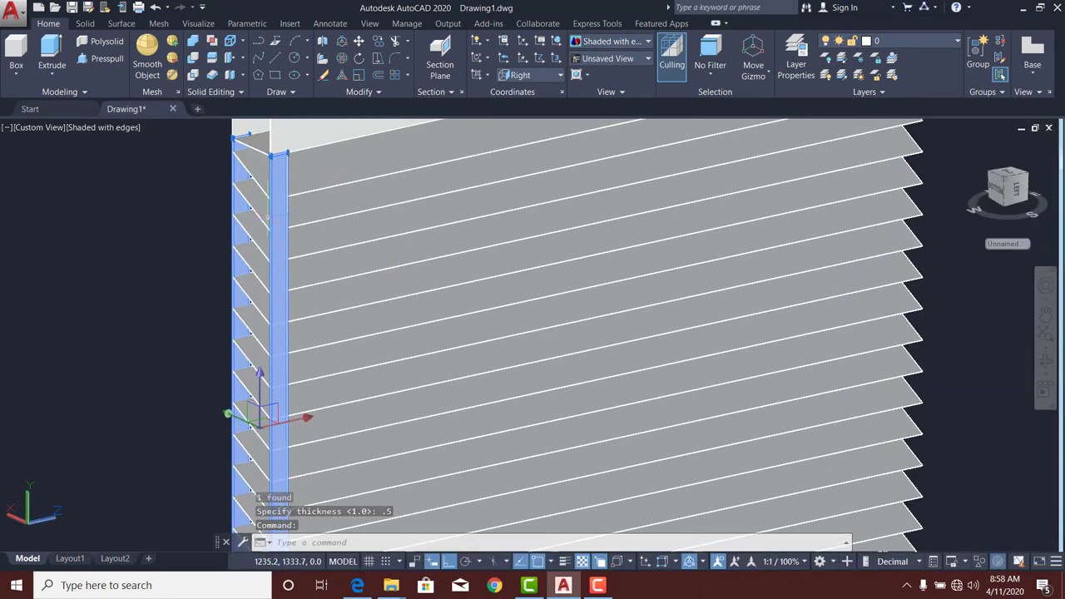
scroll(250, 241, "down", 5)
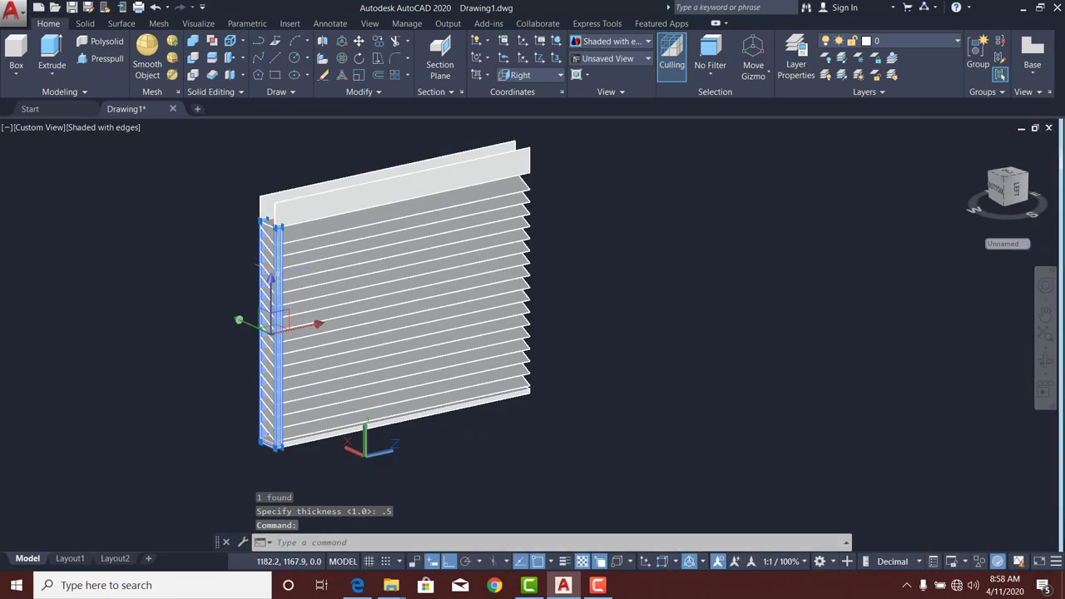
left_click(33, 127)
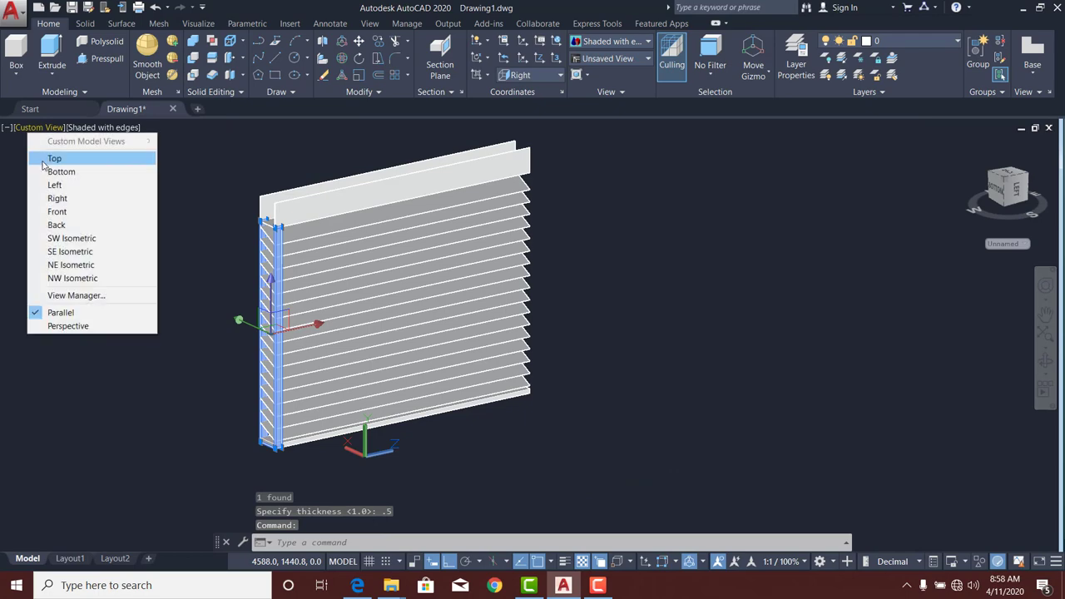
left_click(59, 210)
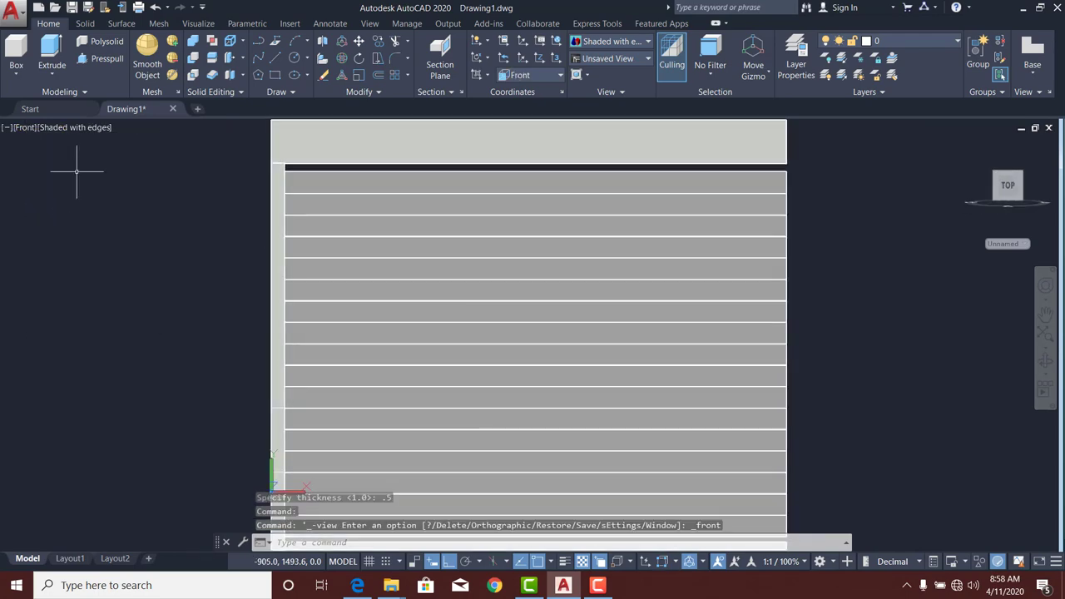
left_click(72, 126)
left_click(109, 159)
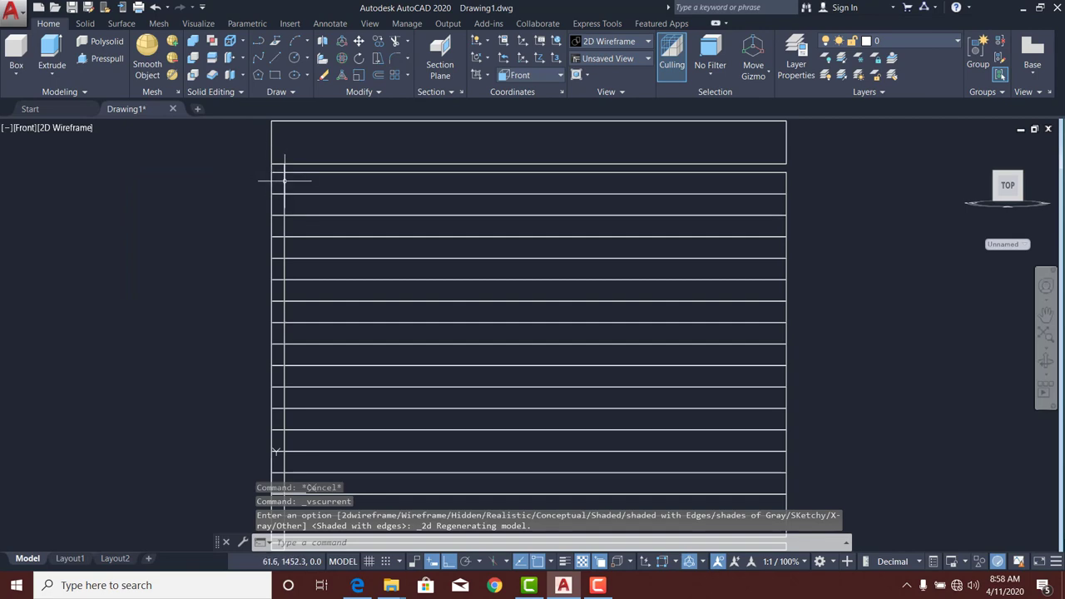
Move the vertical strip about 165 mm horizontally inward from the blind's end, with object snap off and Ortho on.
left_click(285, 179)
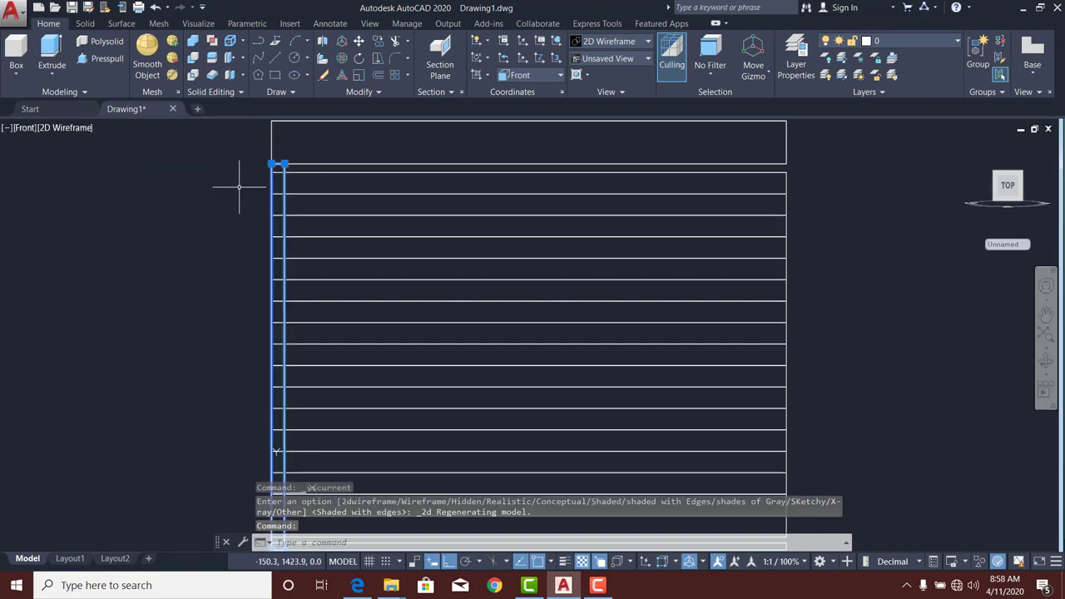
key("Return")
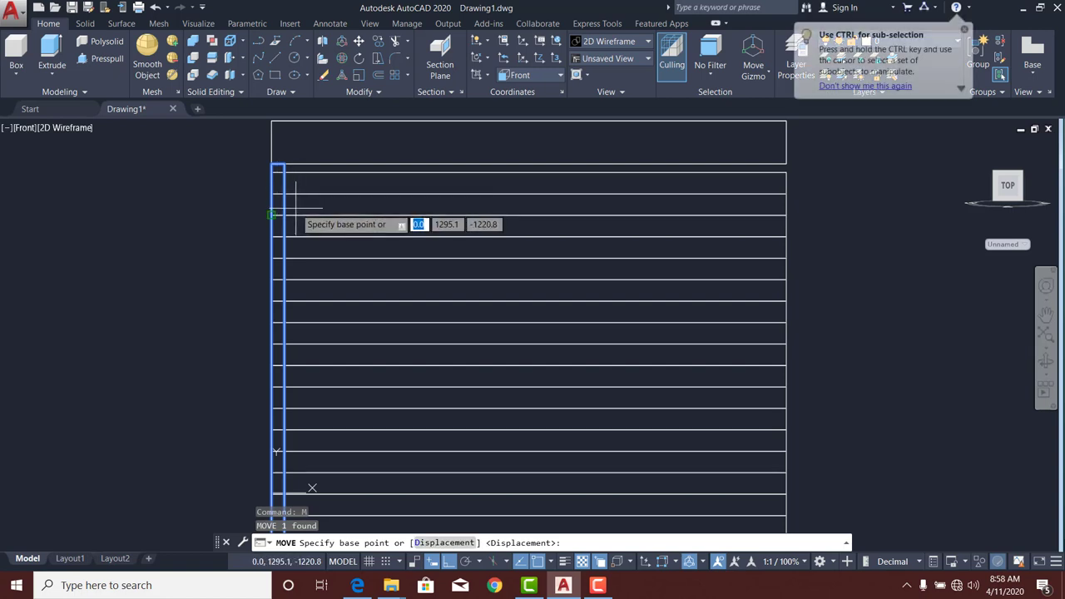
left_click(320, 205)
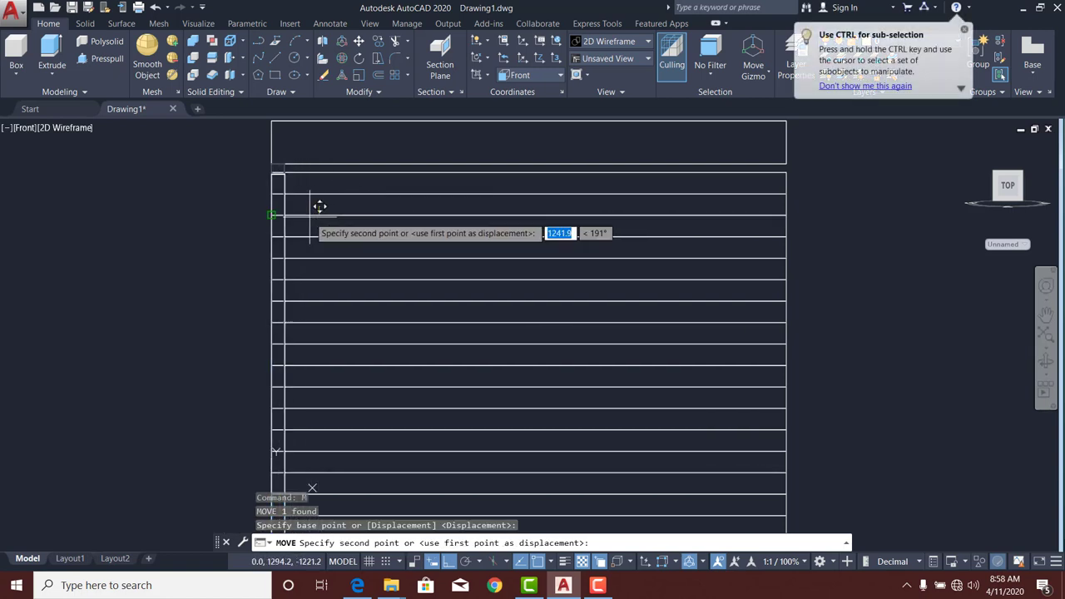
key("F8")
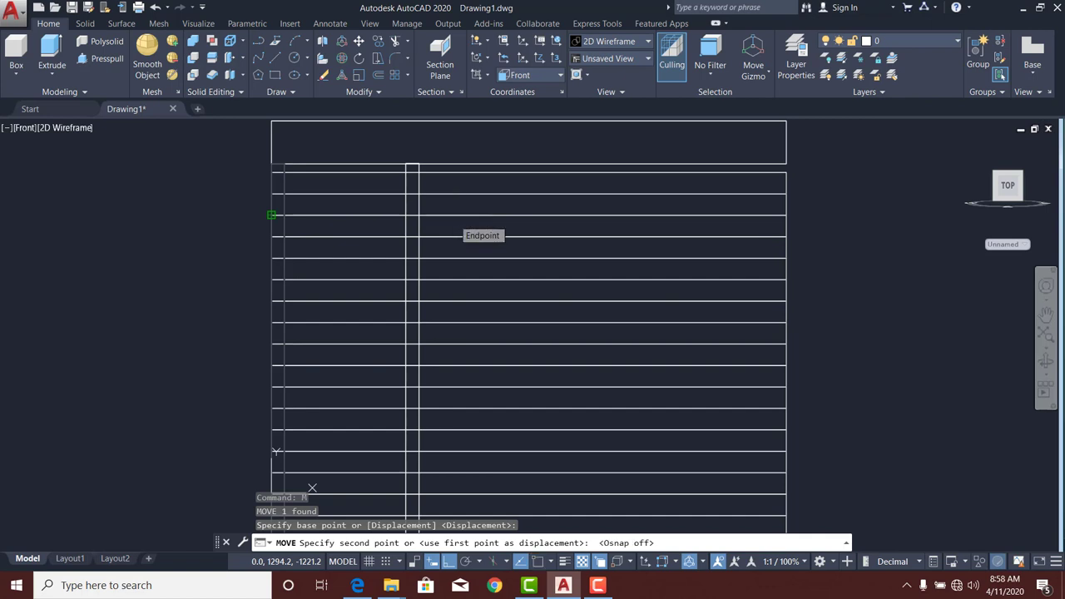
key("F3")
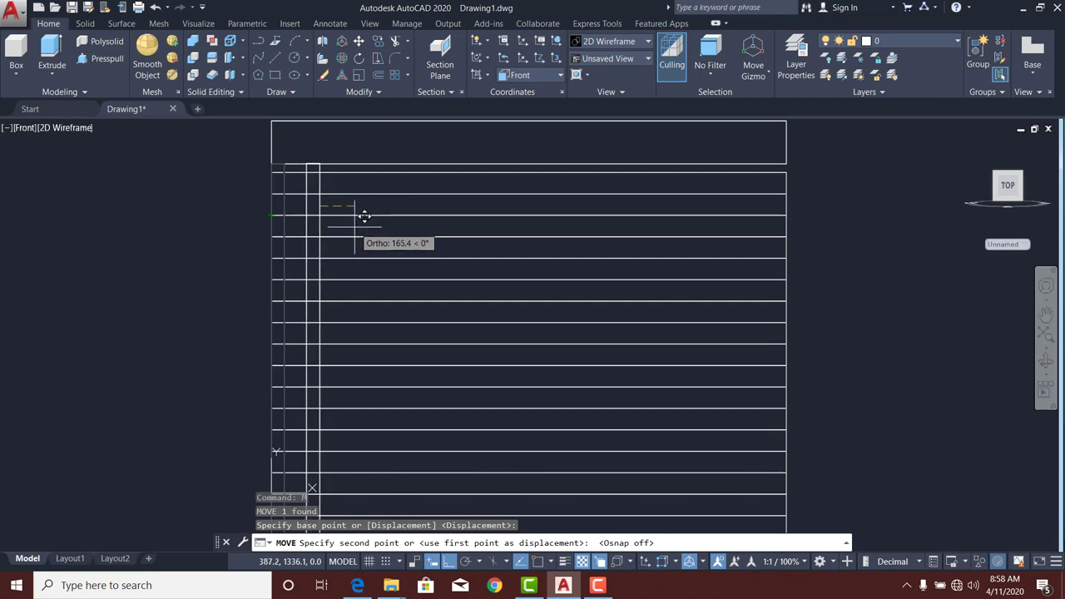
left_click(364, 217)
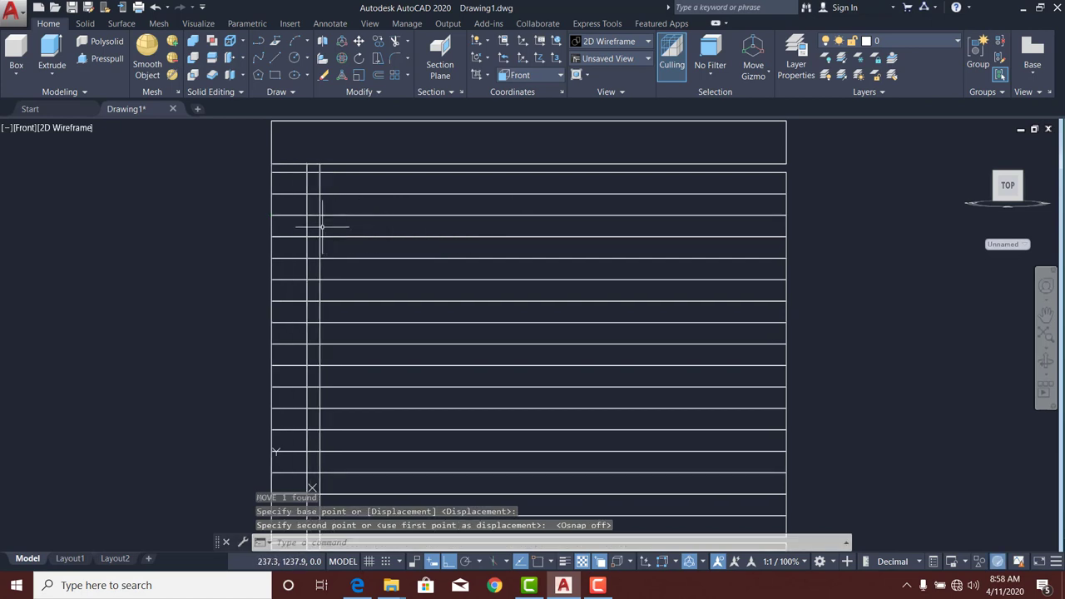
Copy the vertical strip horizontally about 1977 mm to near the blind's opposite end, and once more to mid-width.
left_click(318, 229)
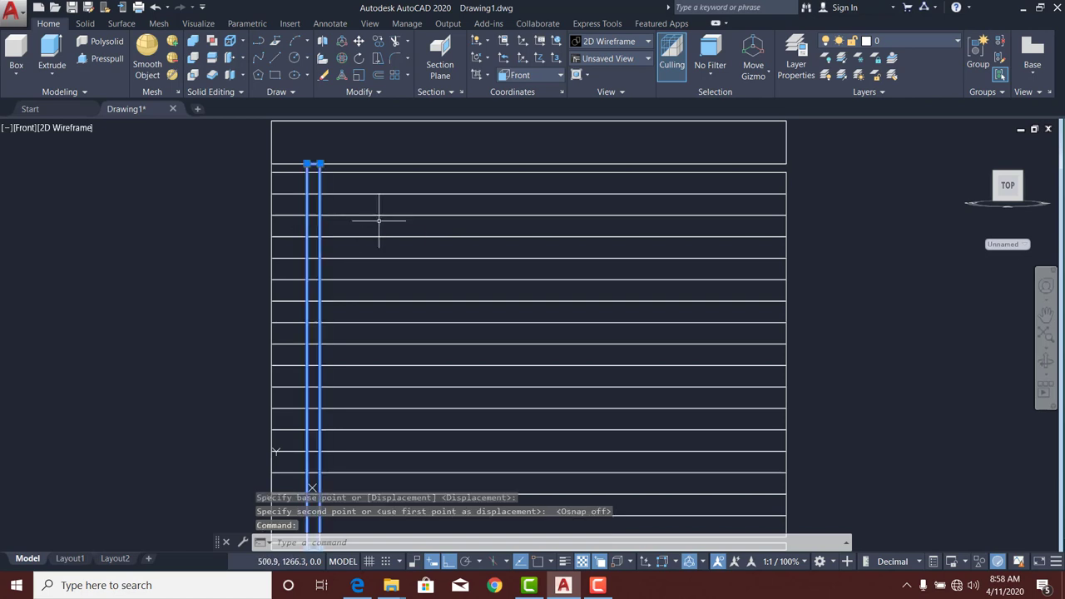
type("co")
key("Return")
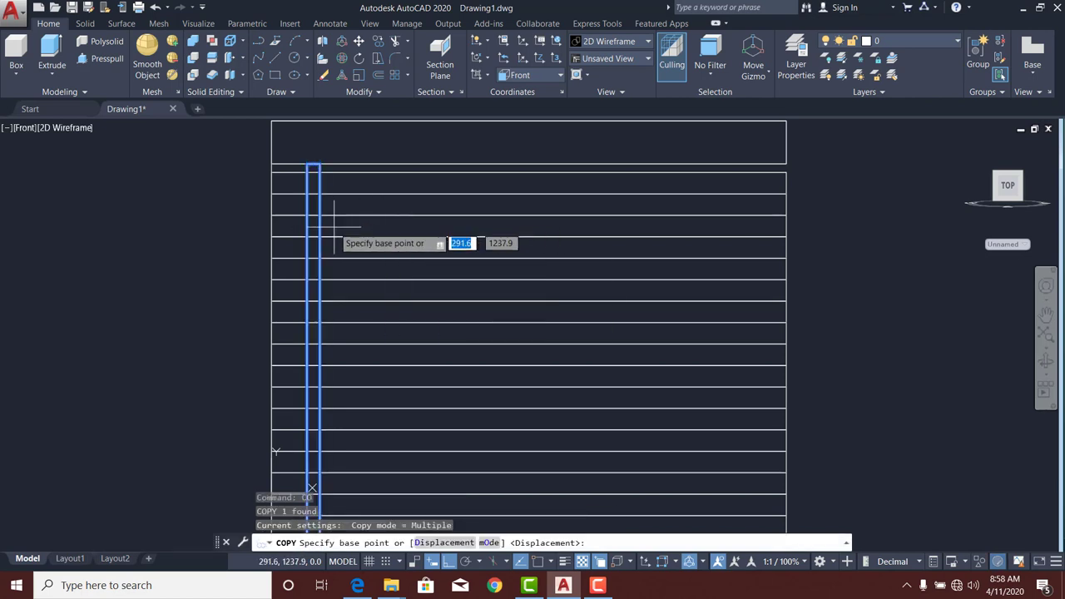
left_click(334, 225)
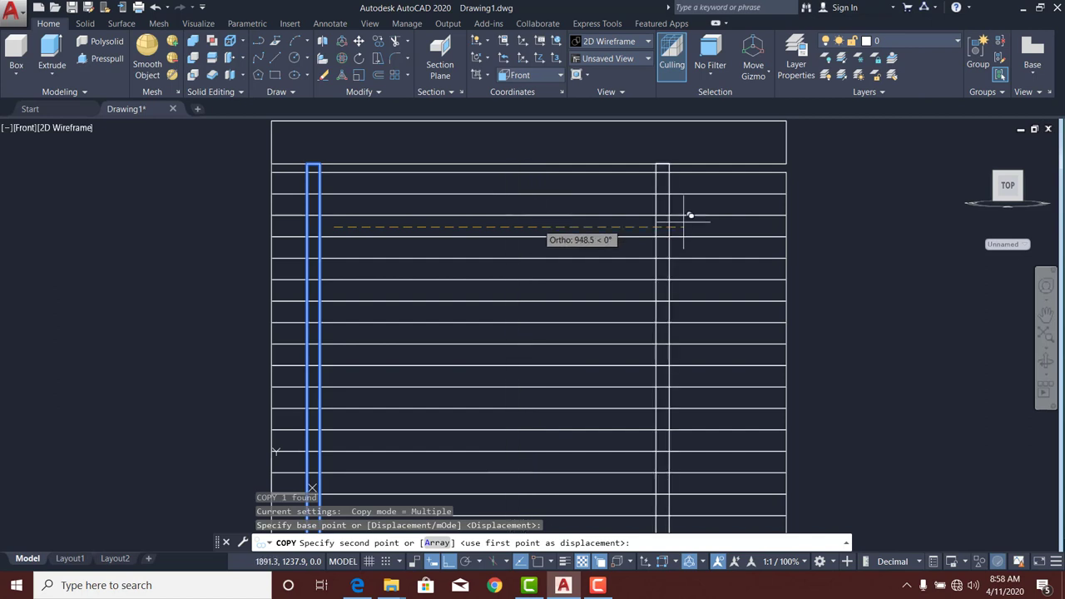
left_click(765, 216)
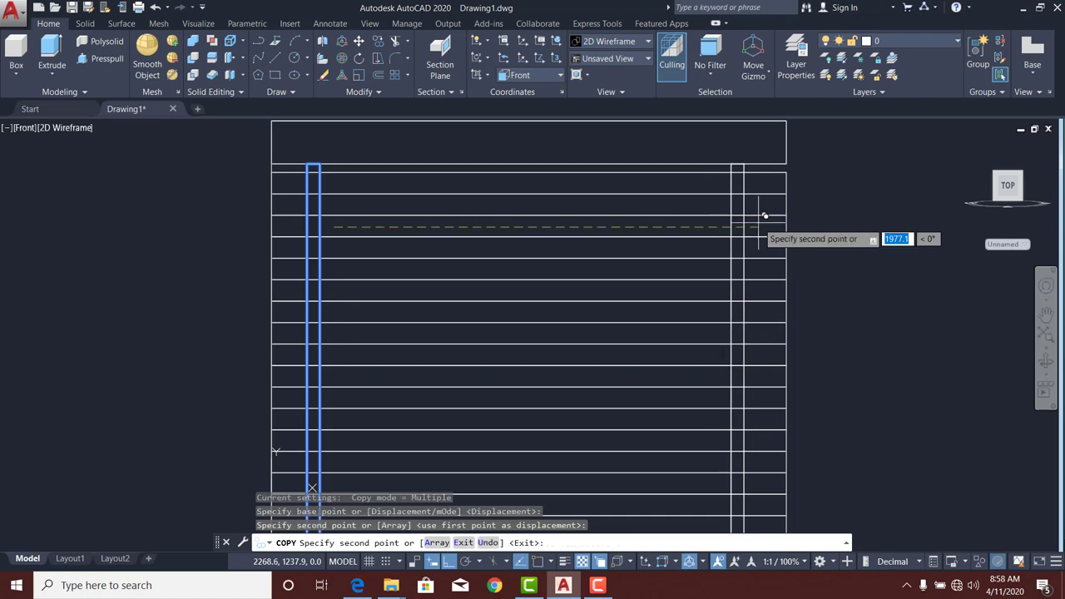
left_click(548, 258)
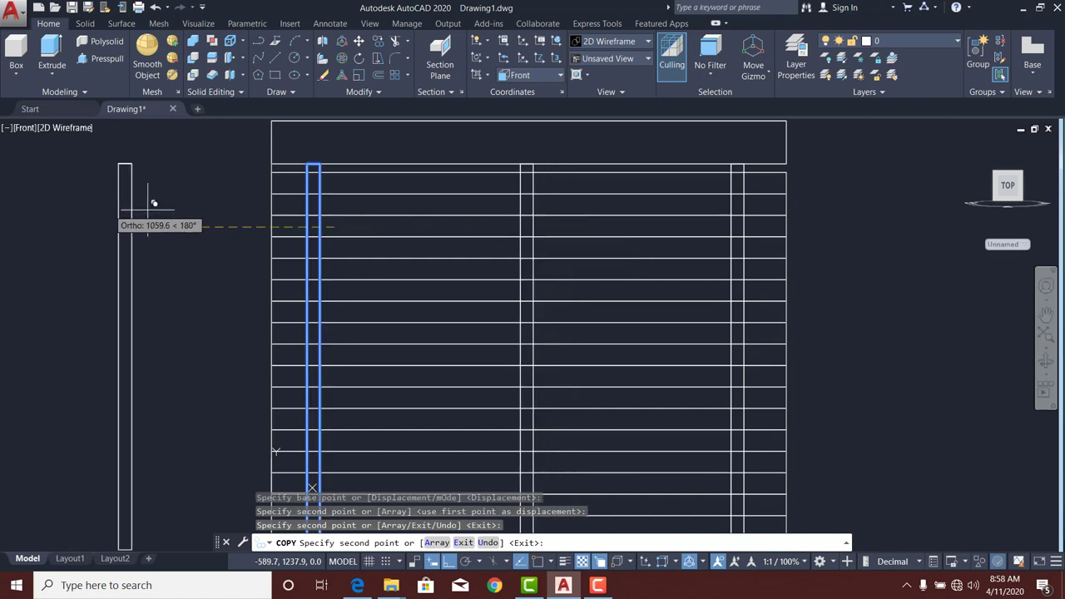
key("Escape")
scroll(258, 216, "down", 6)
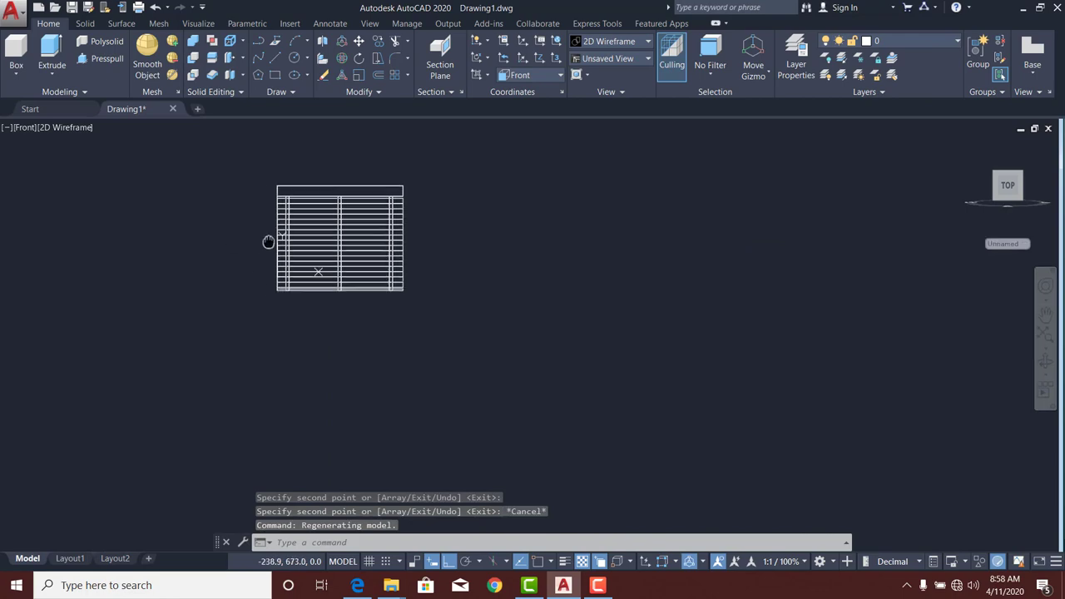
Show the whole blind in the default isometric home view with the Shades of Gray visual style.
middle_click_drag(269, 240, 350, 243)
scroll(337, 271, "up", 2)
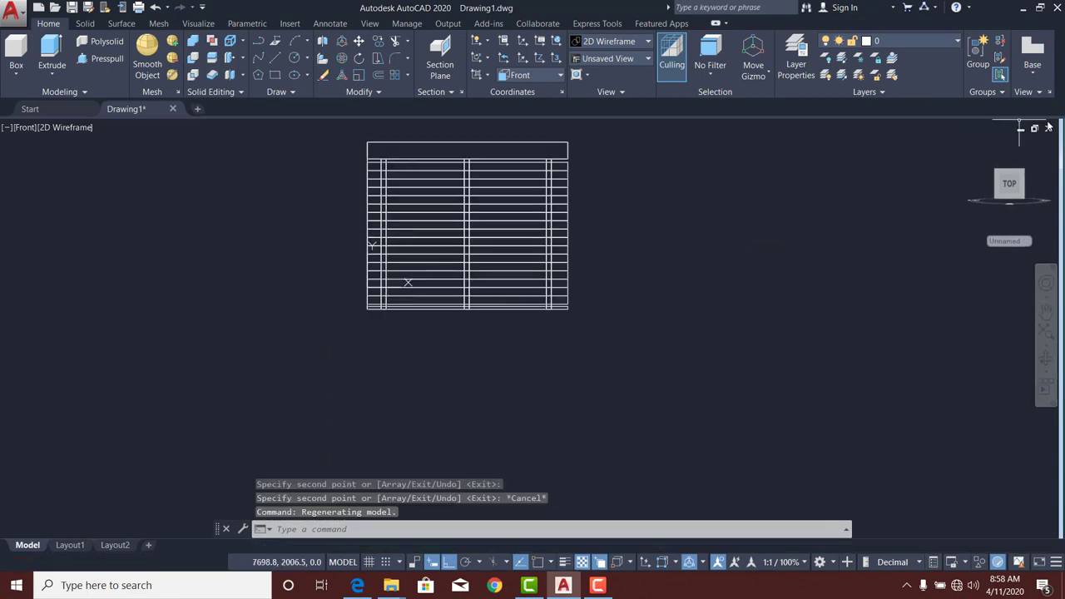
left_click(971, 146)
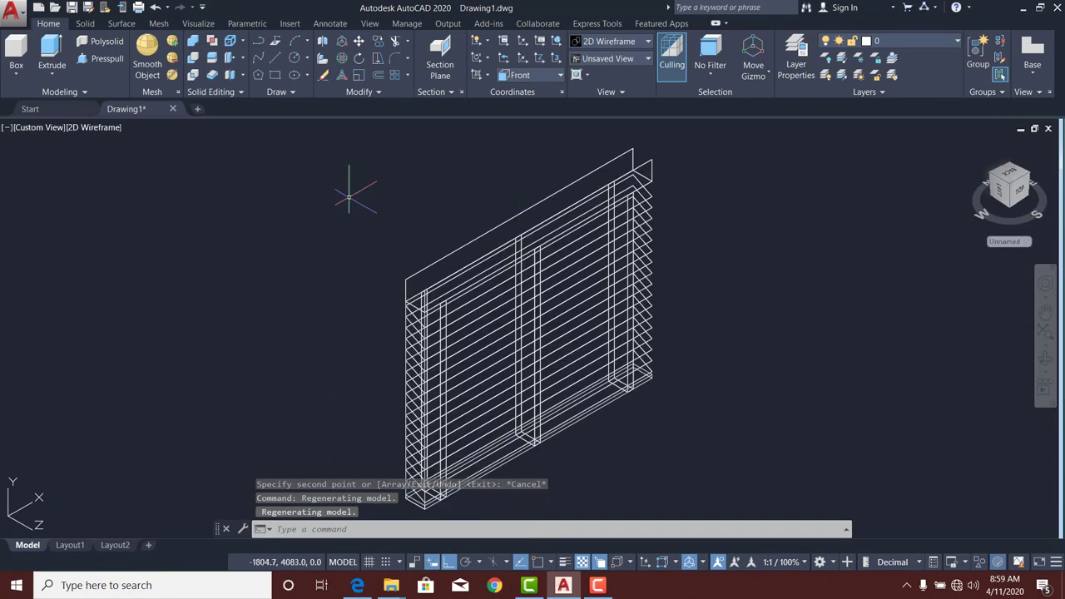
left_click(92, 128)
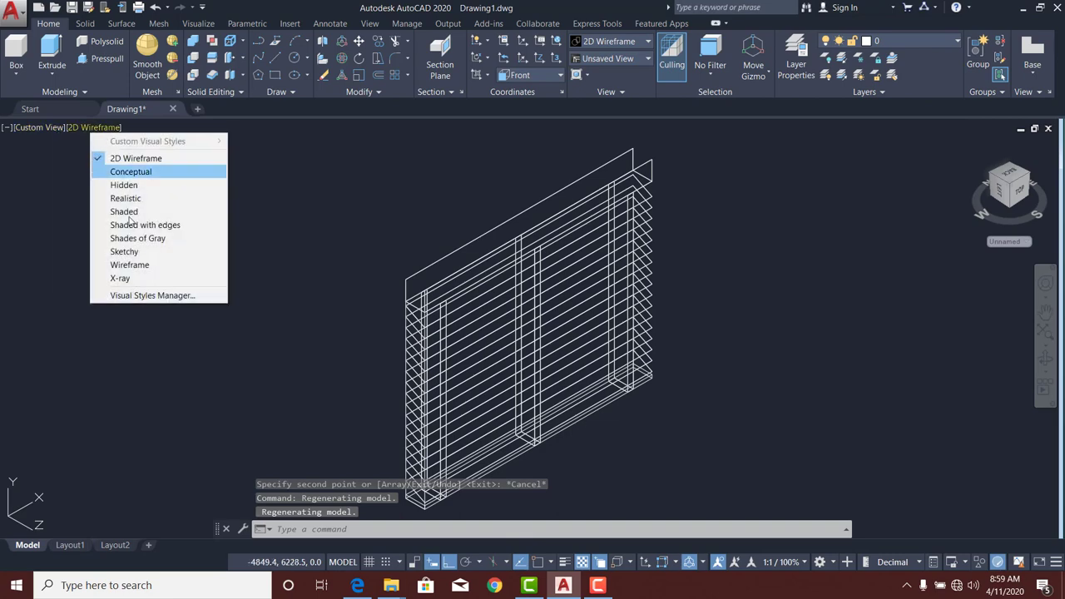
left_click(150, 239)
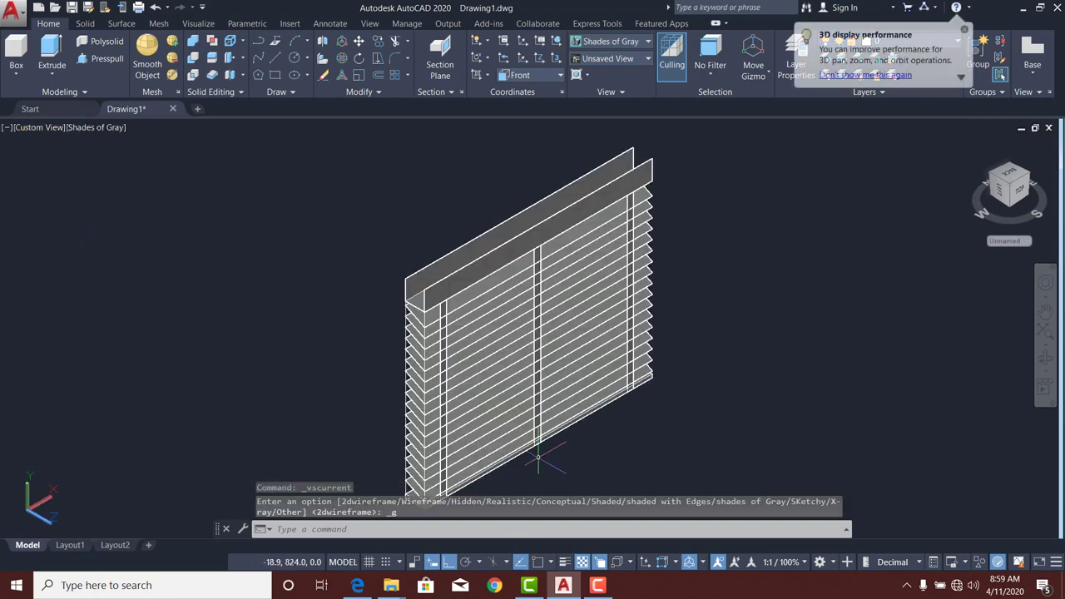
Delete the leftover vertical strip profile outline at the end of the blind.
scroll(541, 450, "up", 3)
scroll(371, 337, "up", 1)
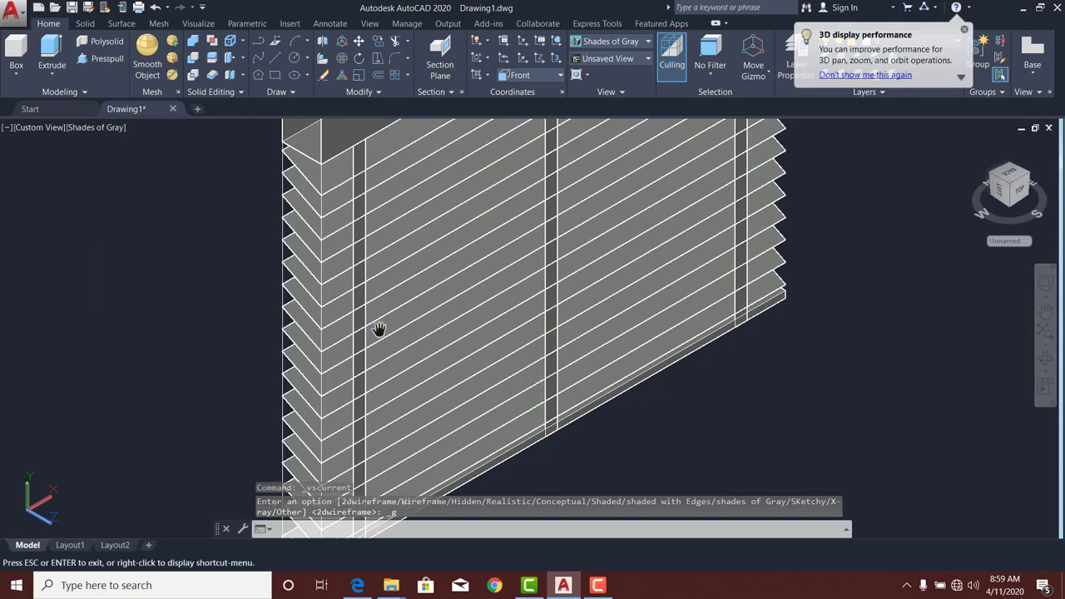
left_click(284, 166)
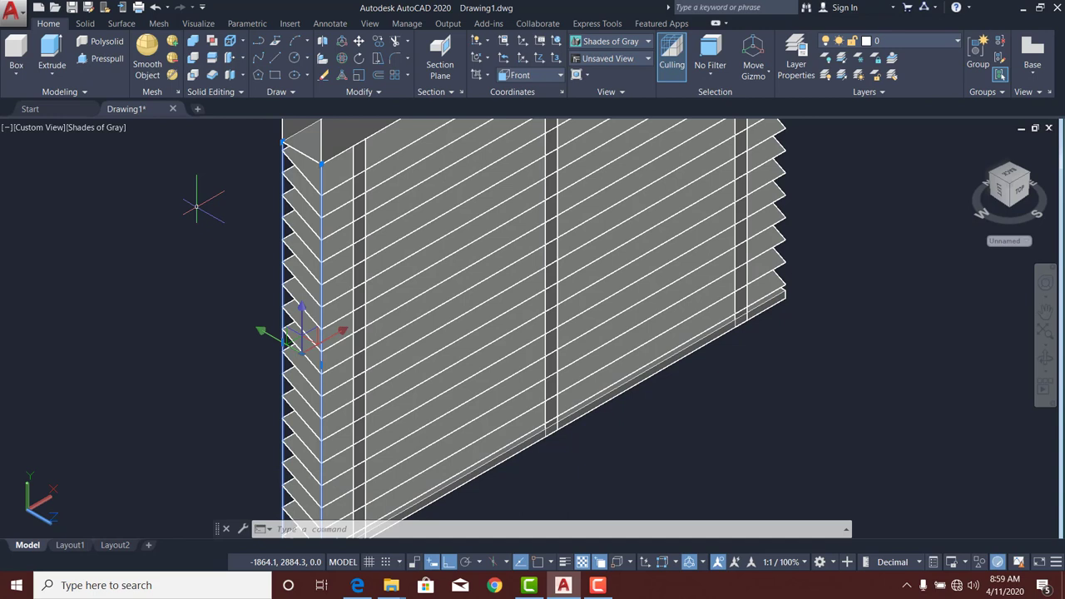
key("Delete")
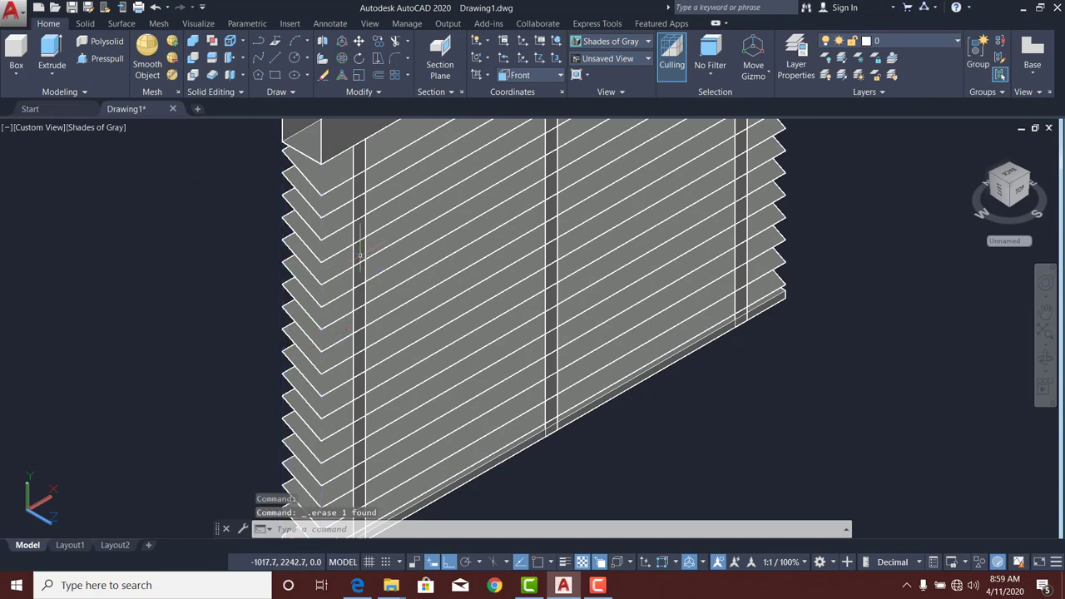
Examine the finished slats, channel, bottom rail and vertical strips of the blind from several angles.
scroll(359, 256, "down", 4)
middle_click_drag(360, 256, 297, 242, "shift")
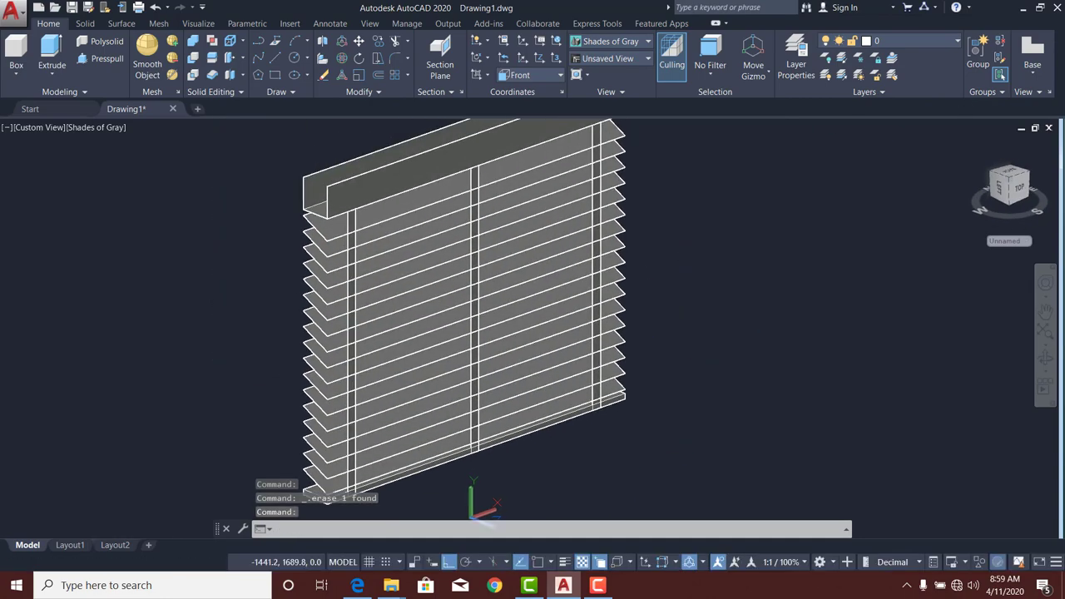
scroll(445, 240, "down", 2)
scroll(444, 240, "up", 3)
middle_click_drag(445, 240, 441, 167, "shift")
middle_click_drag(459, 229, 566, 212, "shift")
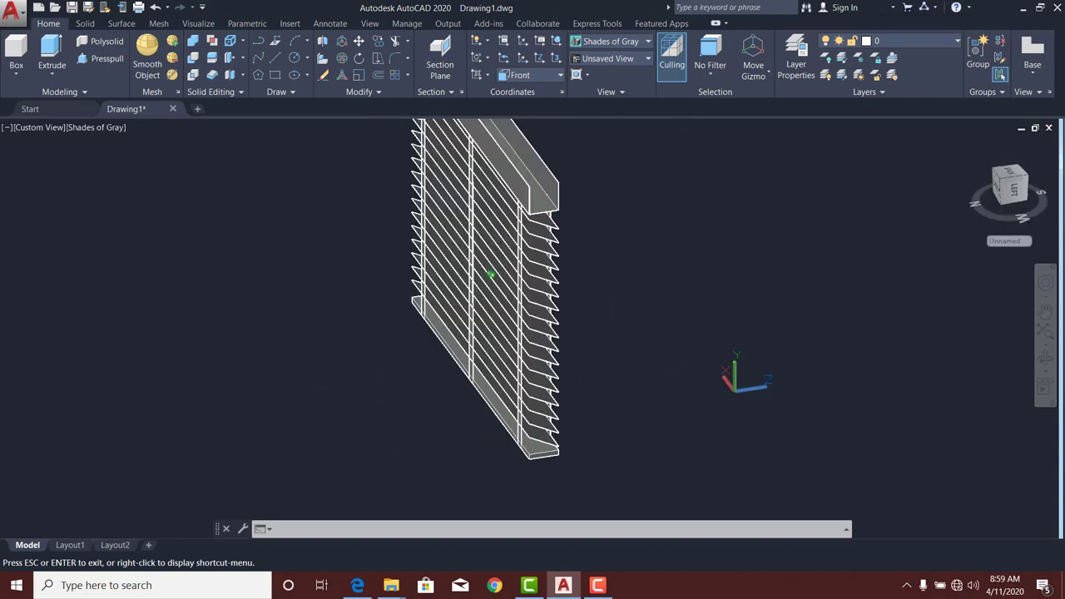
left_click(974, 145)
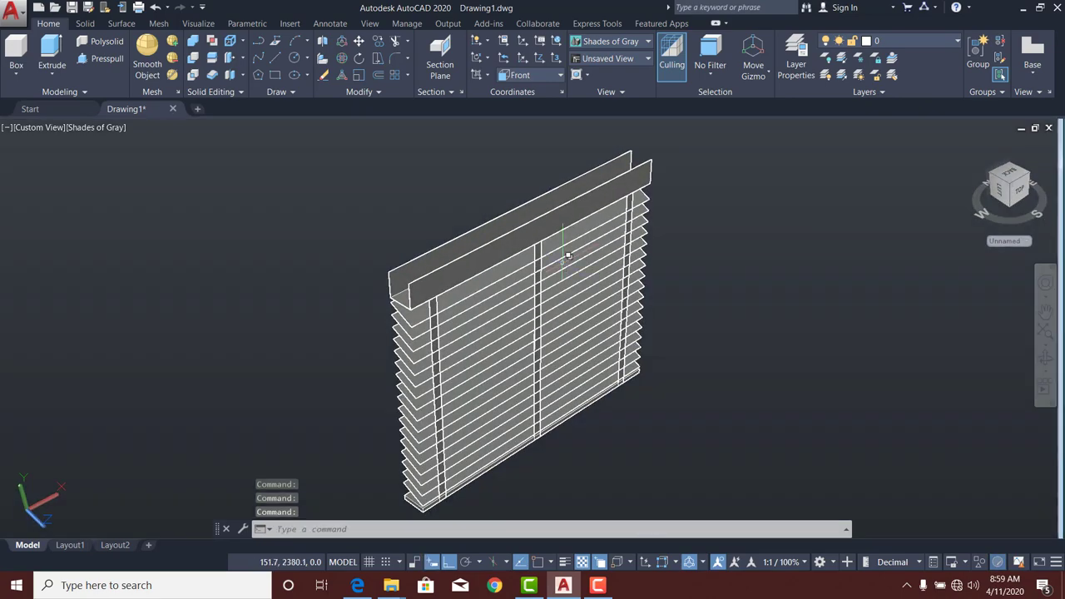
middle_click_drag(388, 356, 337, 310, "shift")
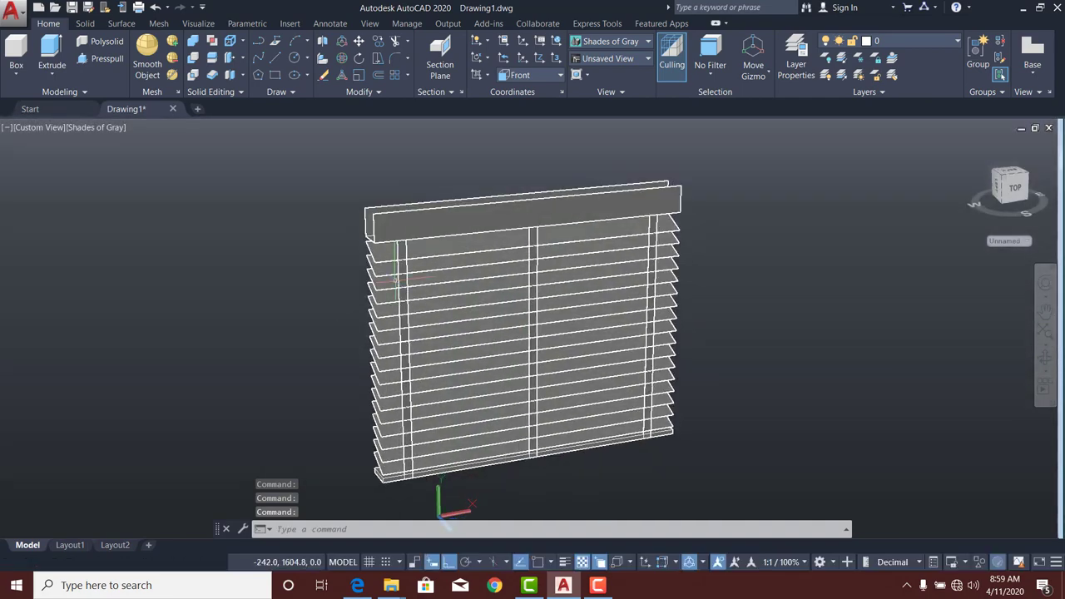
Show the blind in the Right view with the 2D Wireframe visual style.
left_click(38, 128)
left_click(66, 213)
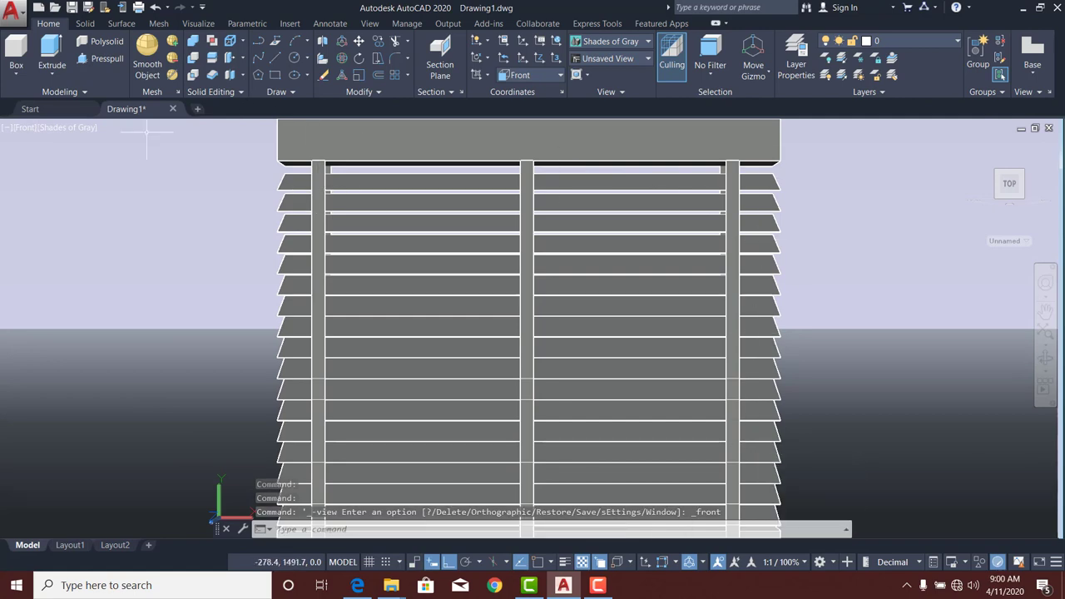
left_click(28, 129)
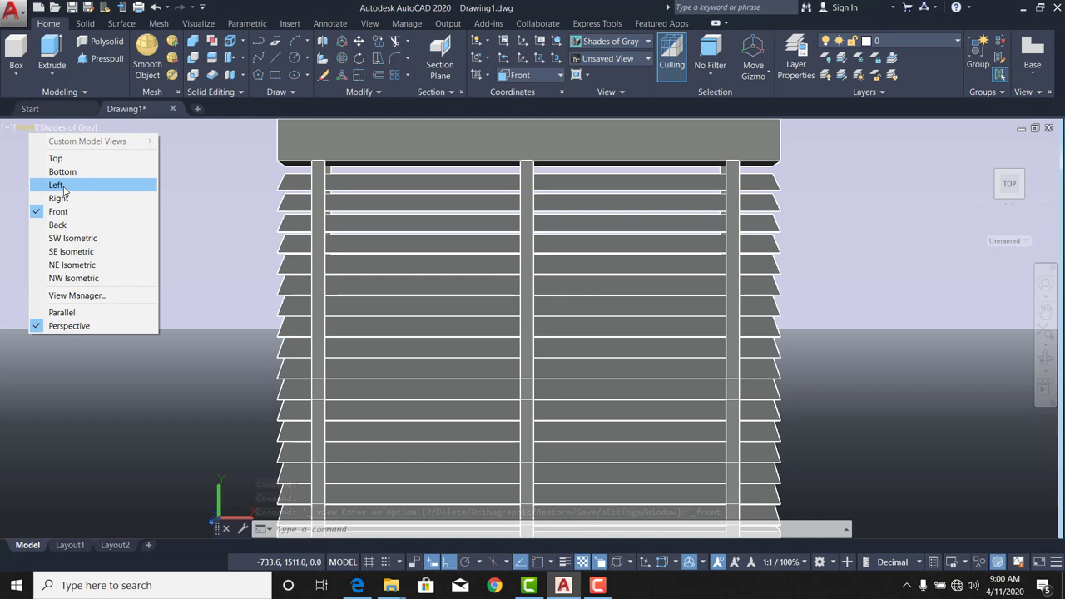
left_click(70, 133)
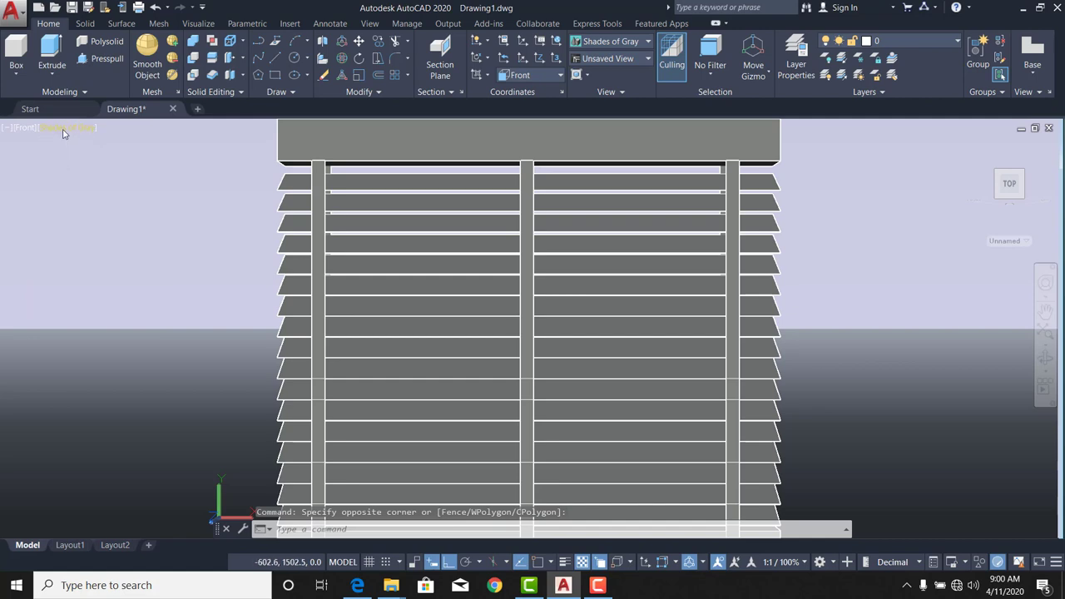
left_click(64, 129)
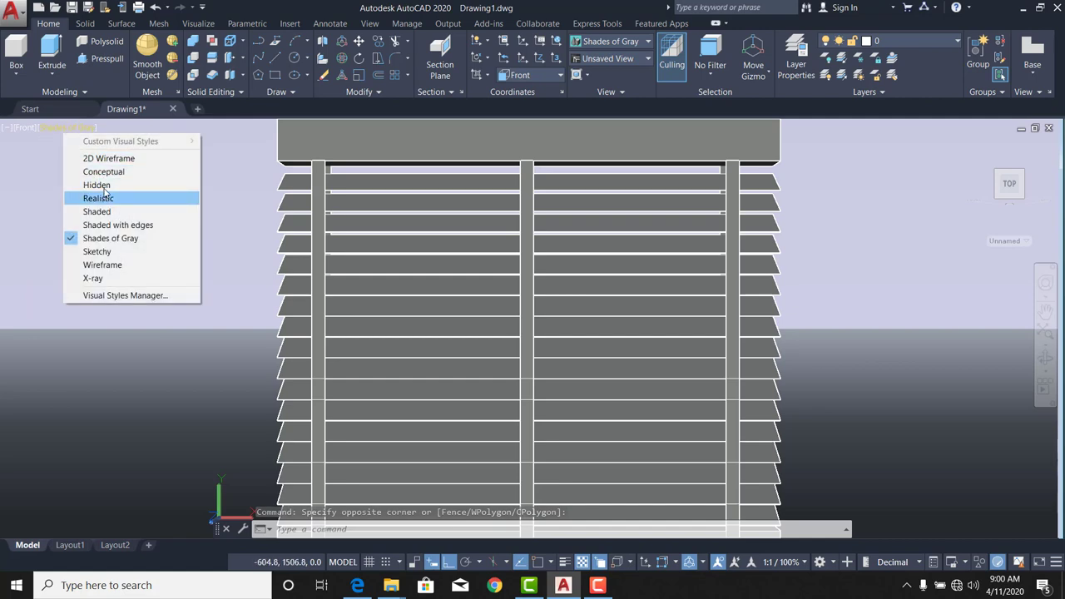
left_click(104, 158)
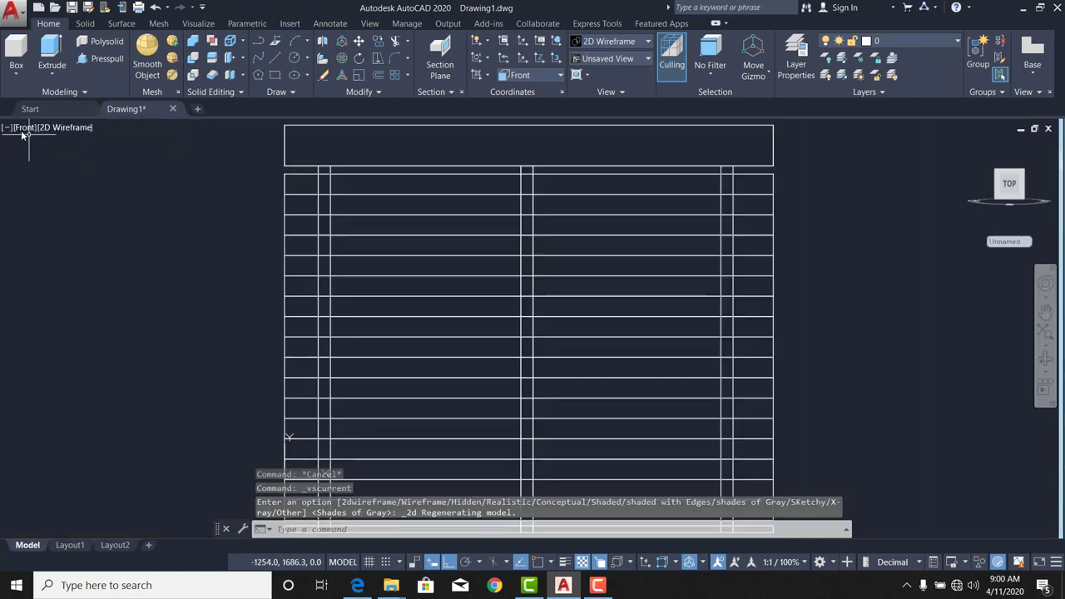
left_click(24, 129)
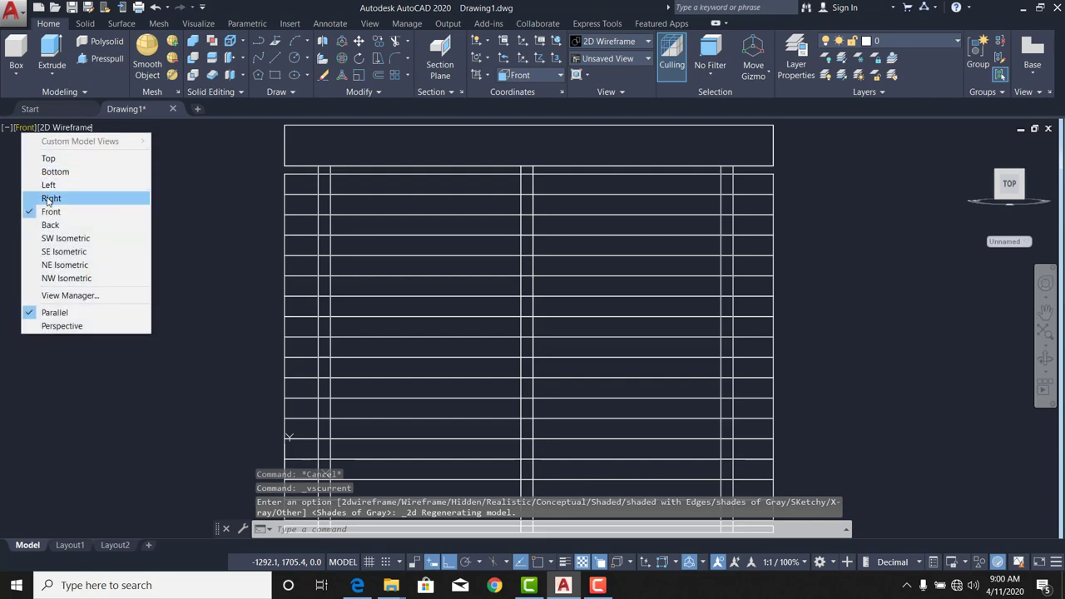
left_click(47, 199)
scroll(387, 194, "down", 2)
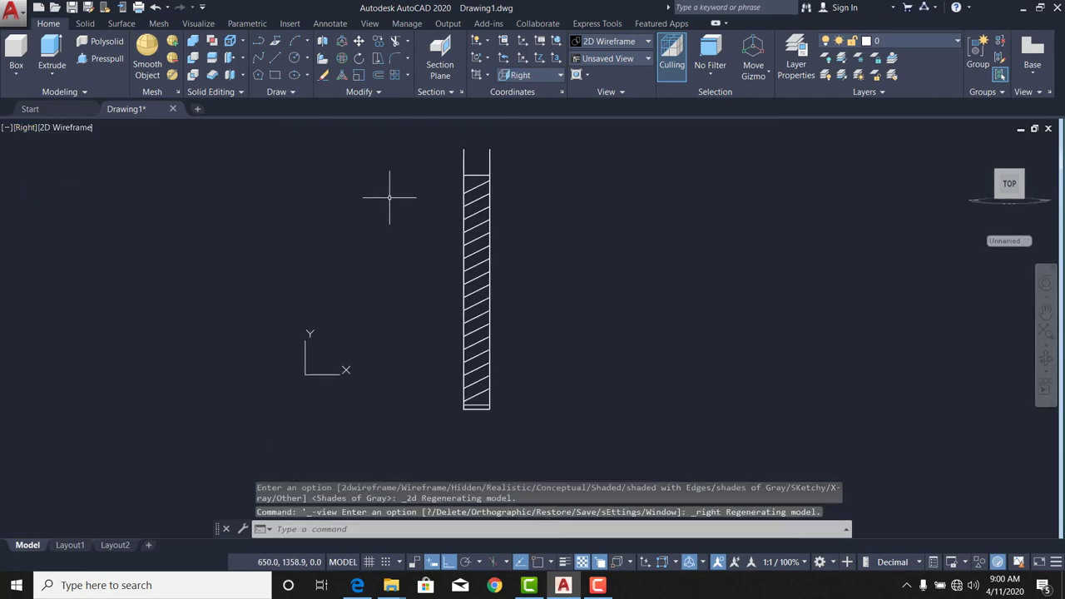
Draw a vertical polyline about 1197 mm long just outside the slats, running downward from the channel's lower corner.
left_click(265, 49)
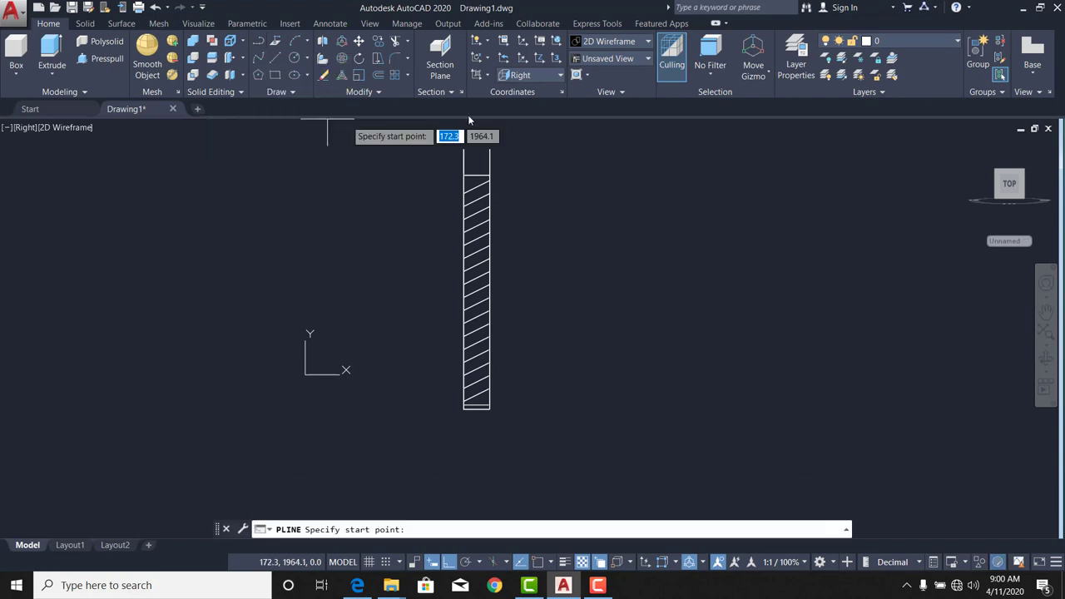
scroll(464, 148, "up", 8)
middle_click_drag(446, 169, 428, 247)
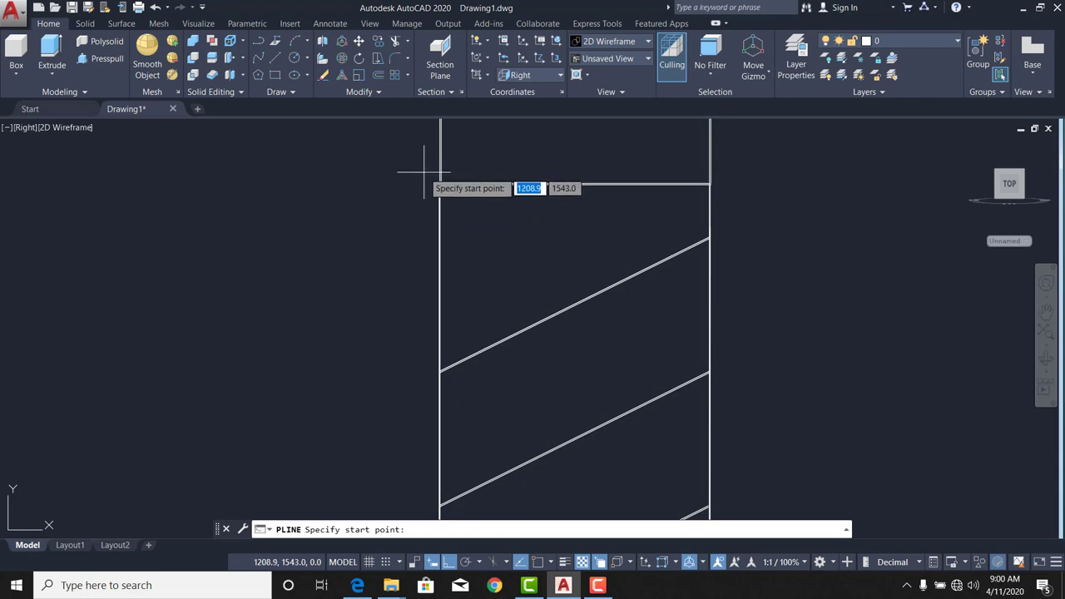
left_click(431, 181)
scroll(433, 230, "down", 5)
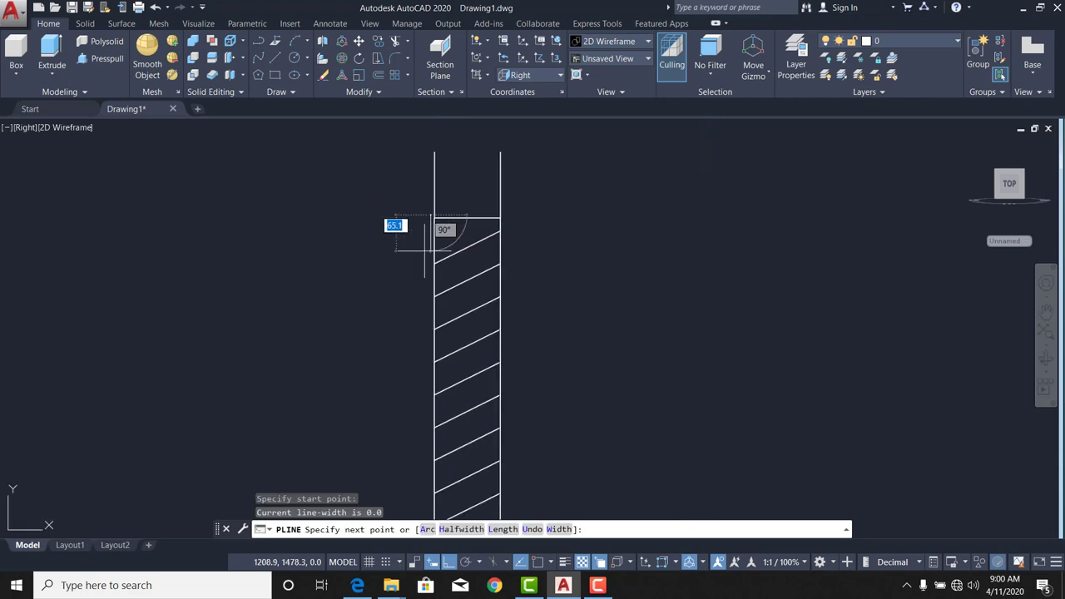
scroll(424, 250, "down", 3)
scroll(420, 321, "up", 2)
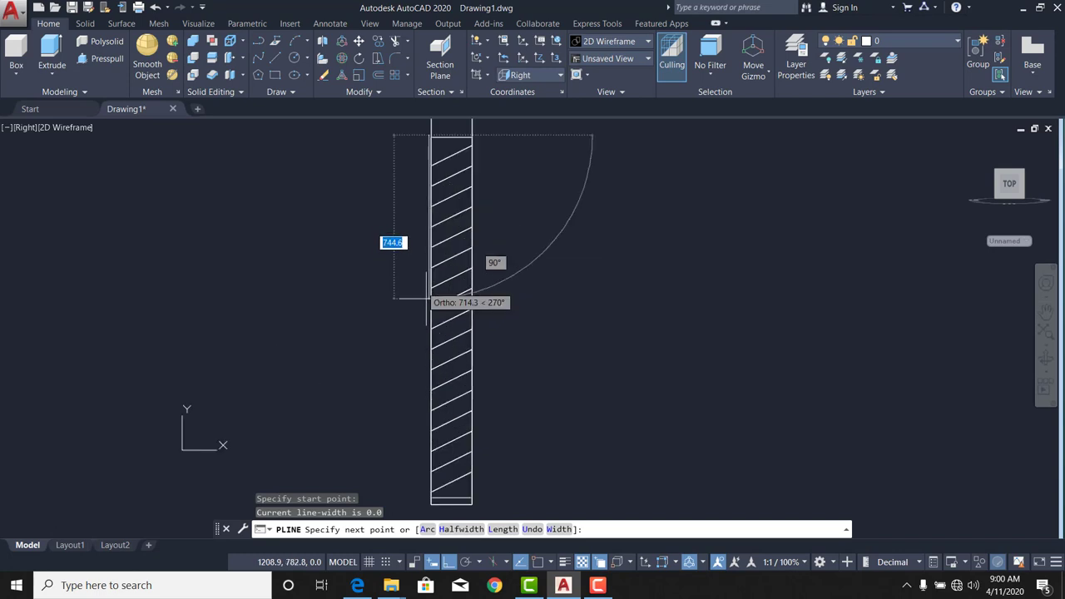
scroll(430, 466, "up", 2)
scroll(430, 475, "down", 3)
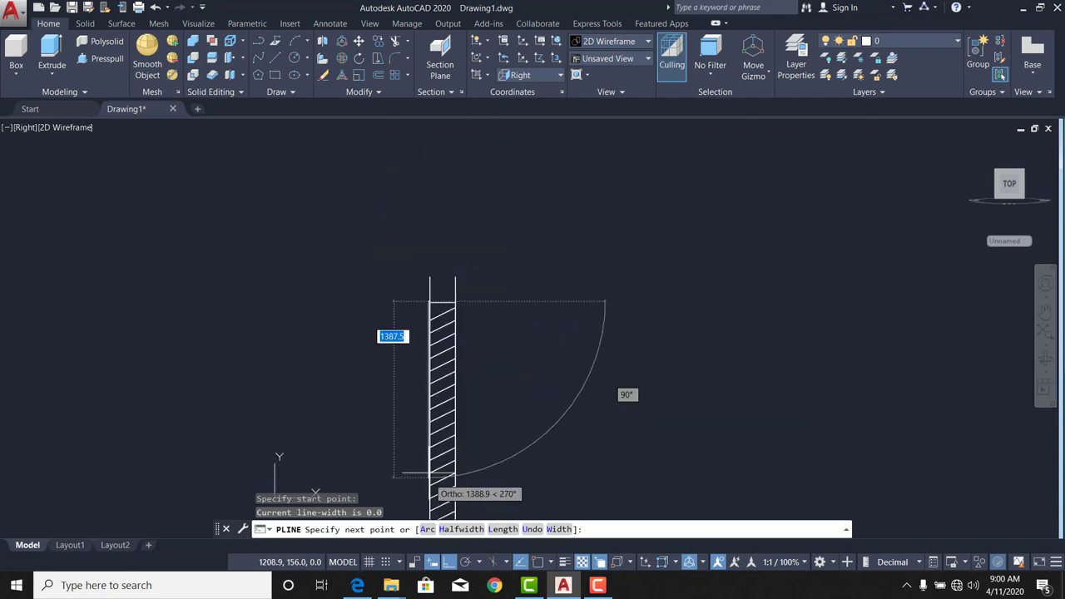
middle_click_drag(430, 476, 428, 355)
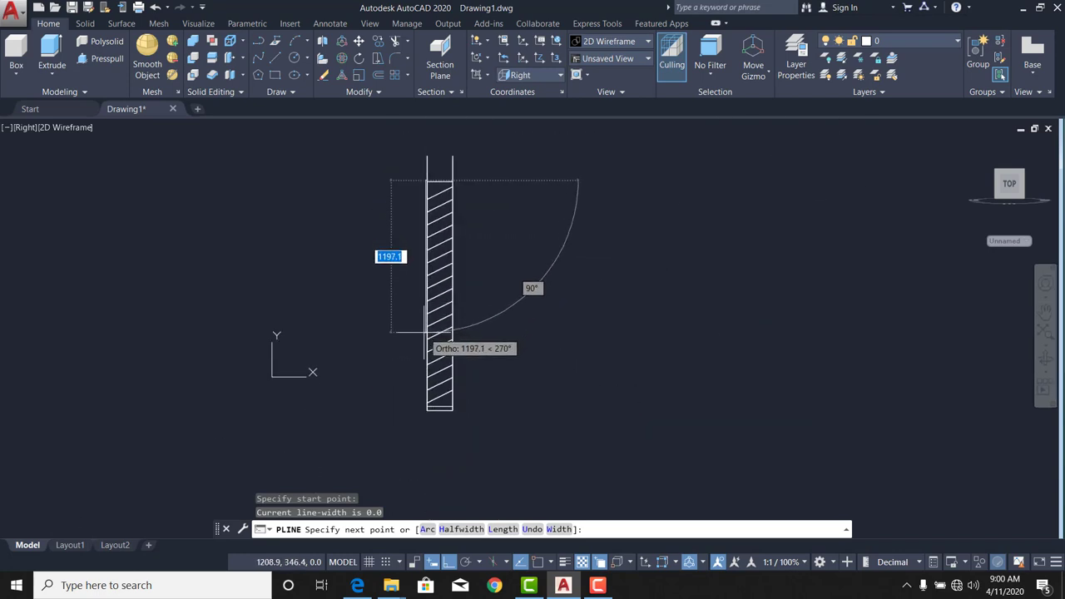
left_click(426, 331)
scroll(426, 333, "up", 5)
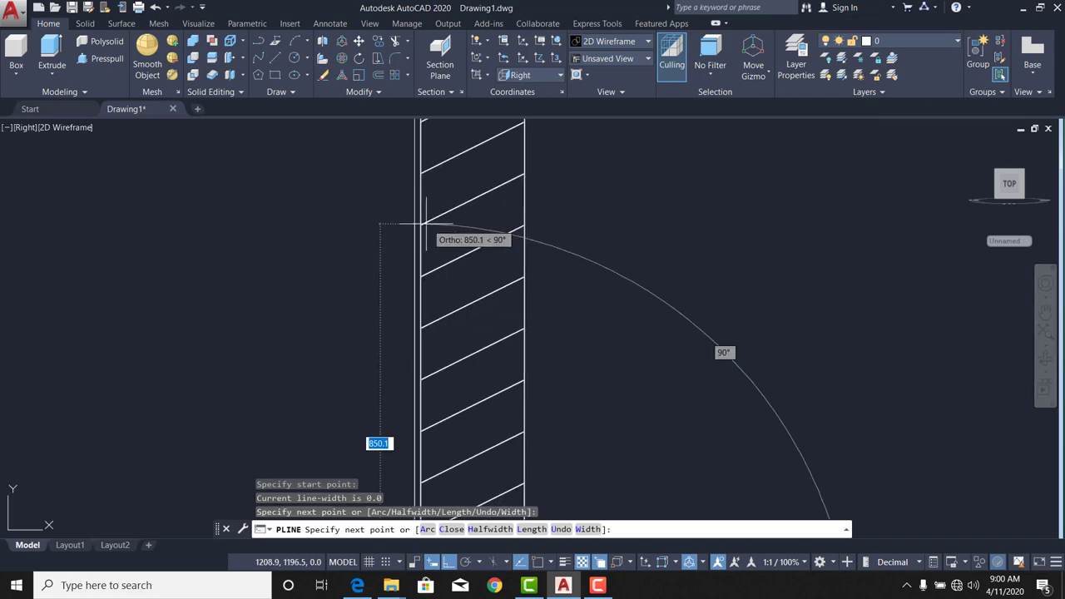
key("Escape")
Move the new vertical polyline about 12 mm horizontally away from the slats.
scroll(416, 214, "up", 4)
middle_click_drag(416, 214, 469, 399)
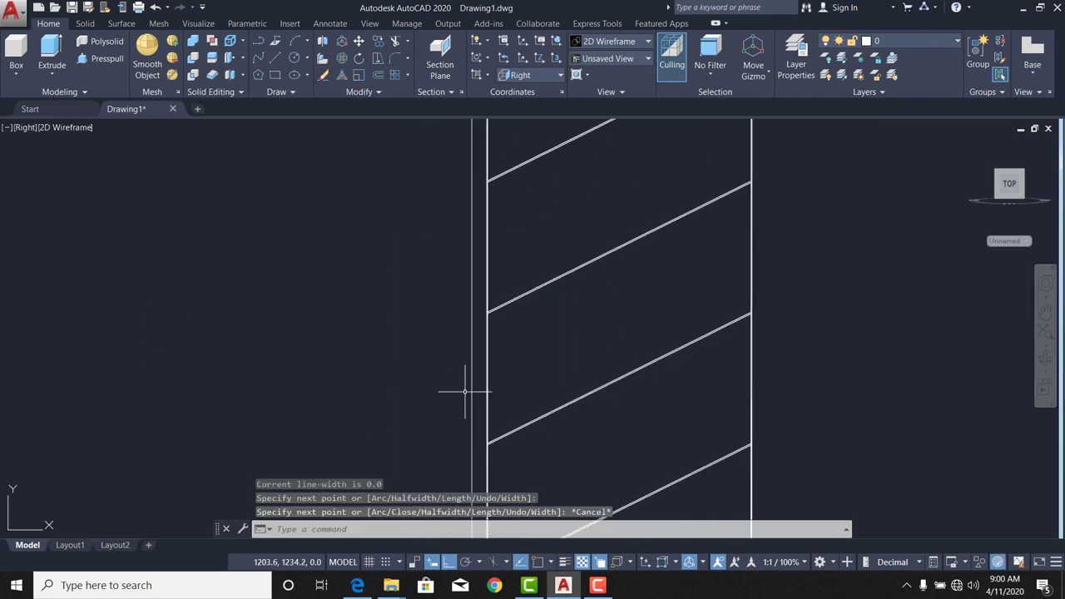
scroll(475, 195, "down", 5)
scroll(478, 256, "up", 3)
scroll(457, 418, "up", 2)
middle_click_drag(471, 312, 471, 368)
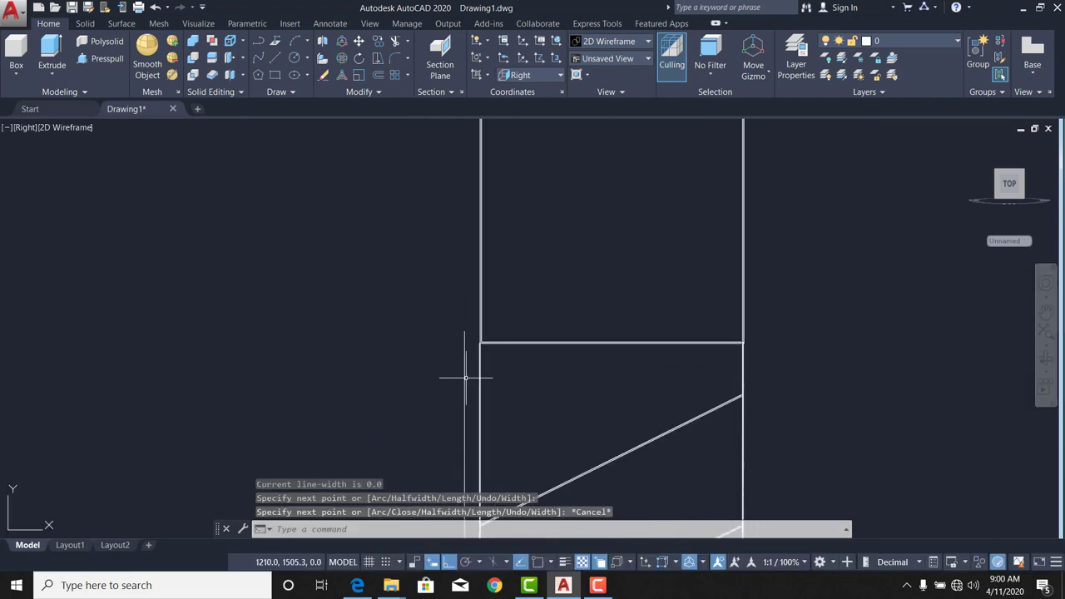
left_click(466, 362)
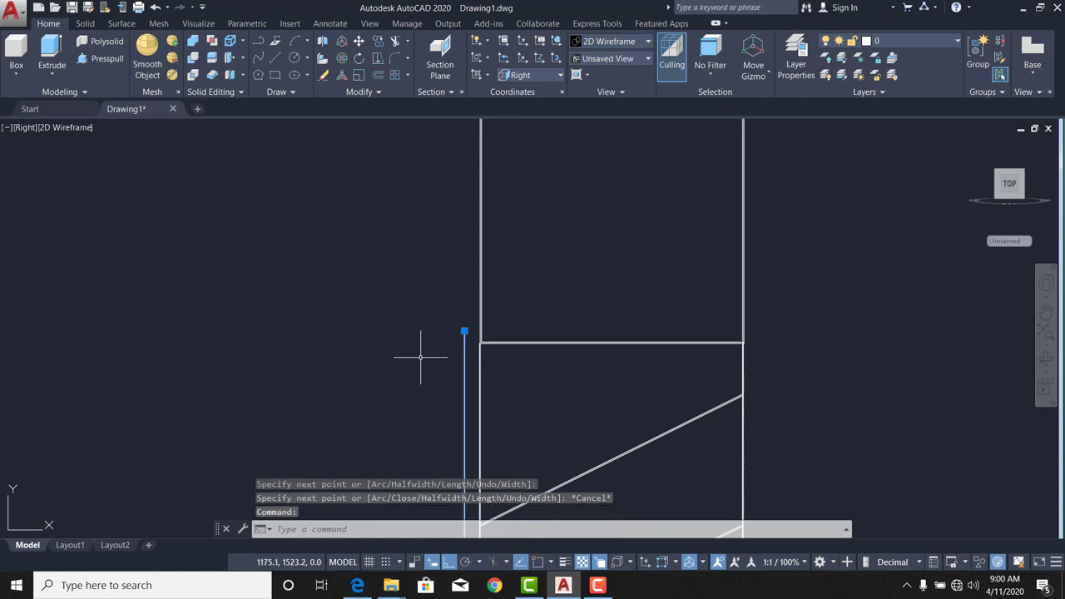
left_click(221, 245)
type("m")
key("Return")
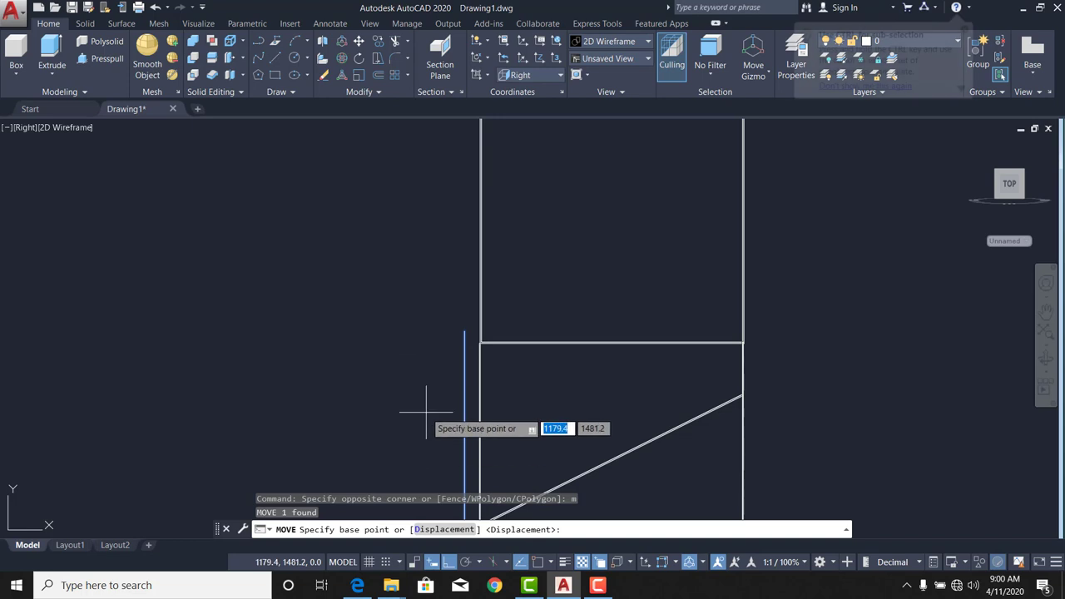
left_click(426, 411)
left_click(411, 415)
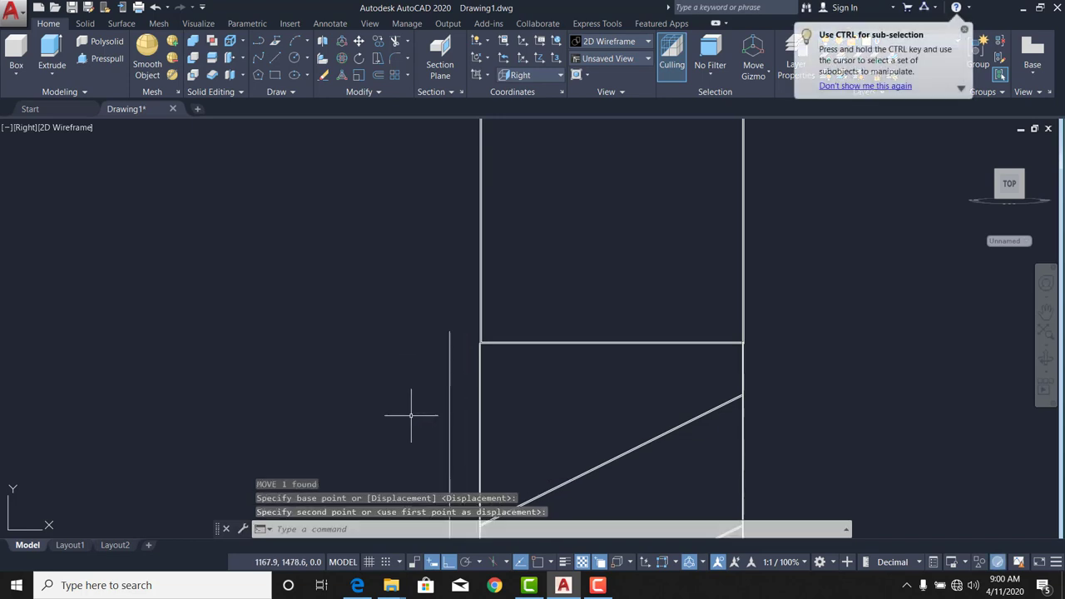
Shift the U-shaped channel about 31 mm horizontally so that it extends over the vertical polyline beside the slats.
left_click(481, 250)
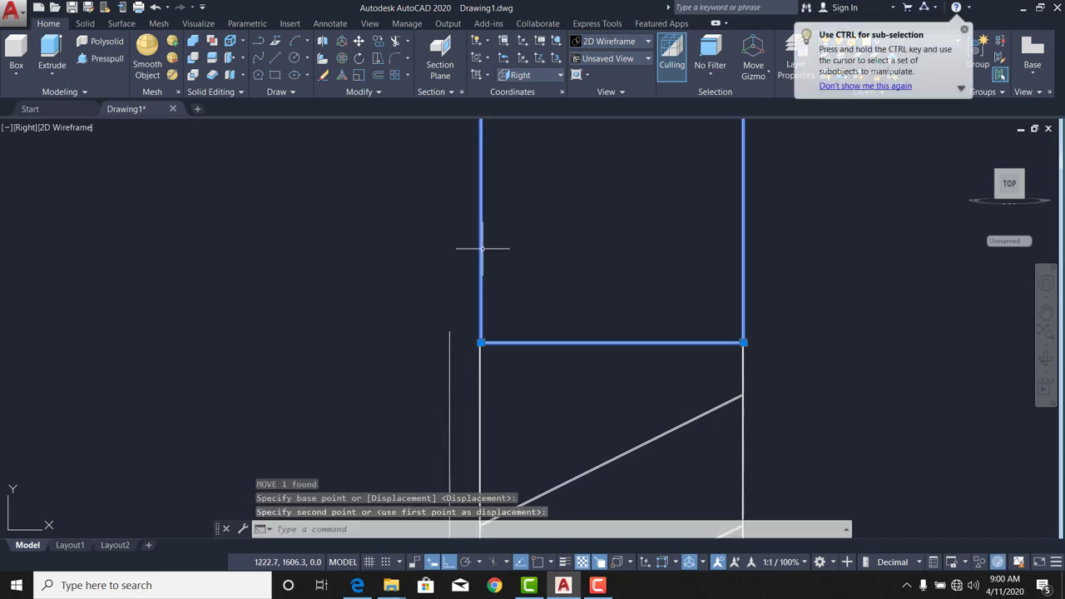
scroll(471, 245, "down", 2)
scroll(470, 244, "up", 2)
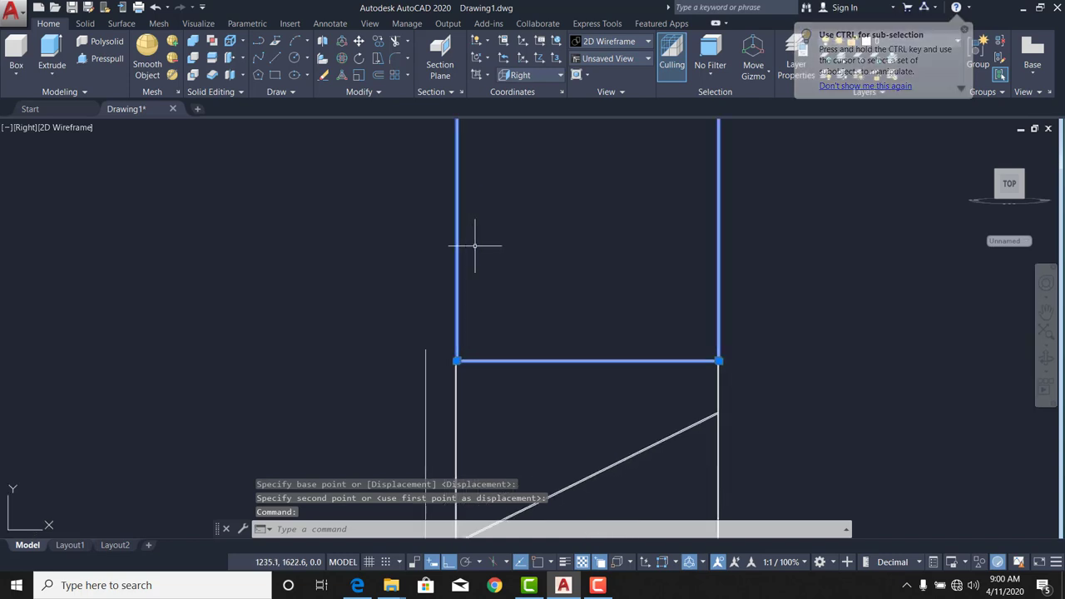
middle_click_drag(516, 231, 363, 285)
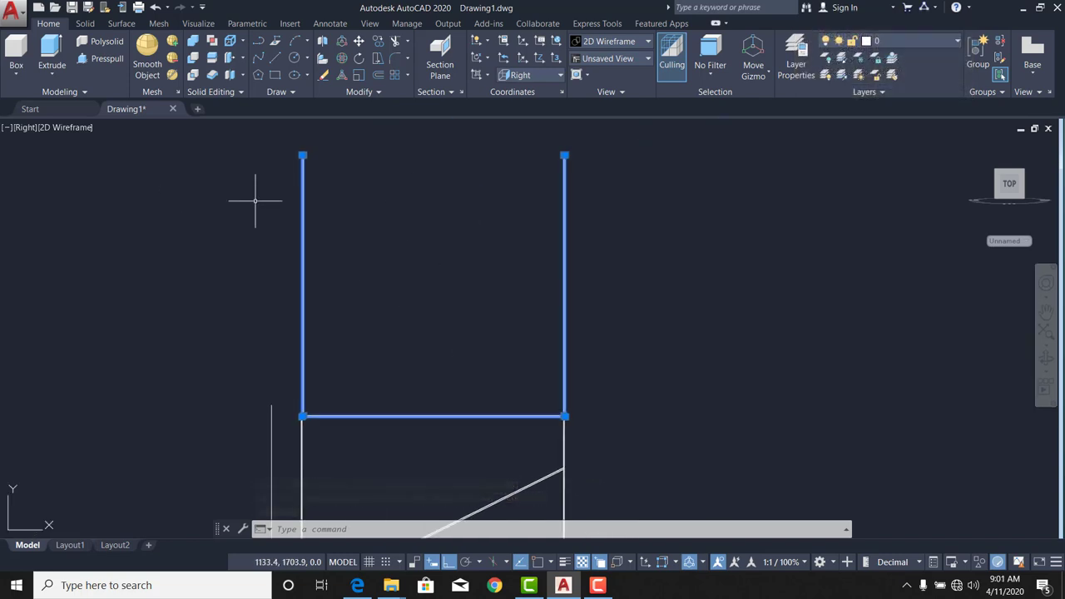
left_click(303, 155)
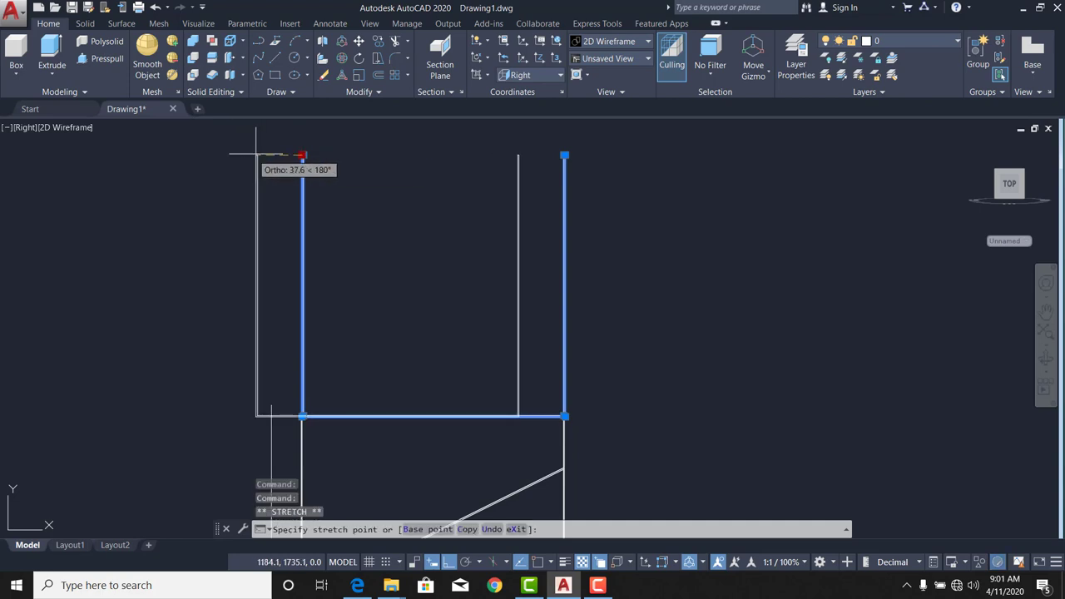
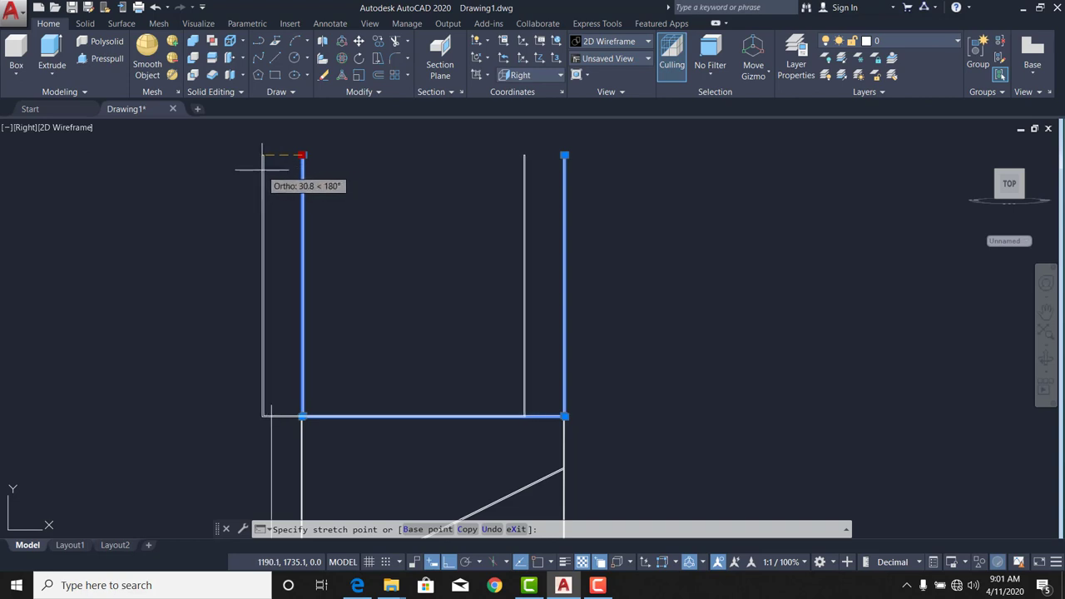
left_click(262, 170)
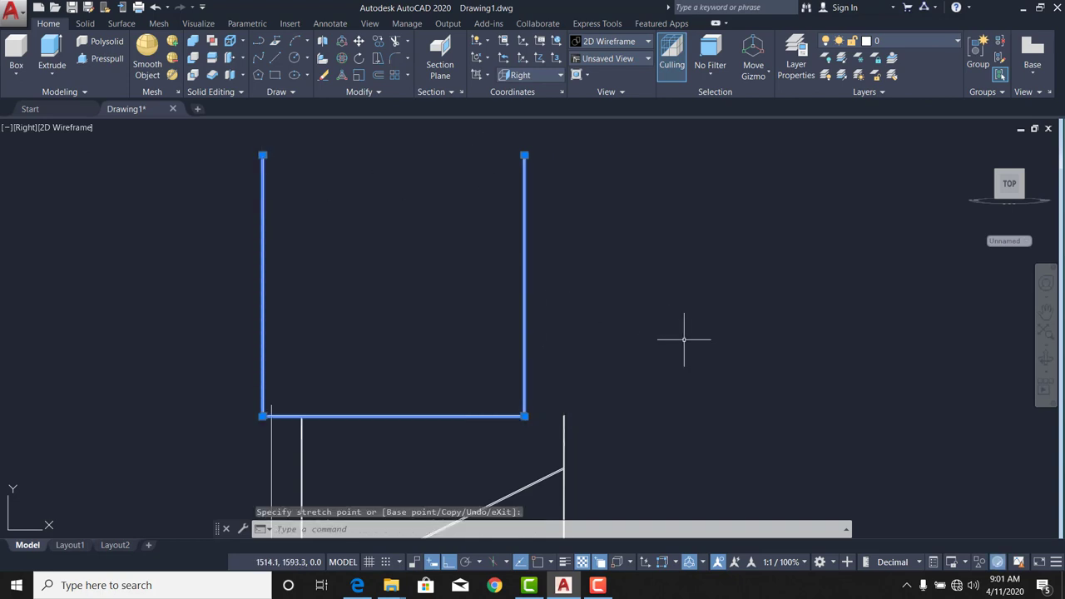
Draw a circle of radius 30 mm in the Top view, just in front of the channel near the first vertical strip.
left_click(28, 130)
left_click(69, 253)
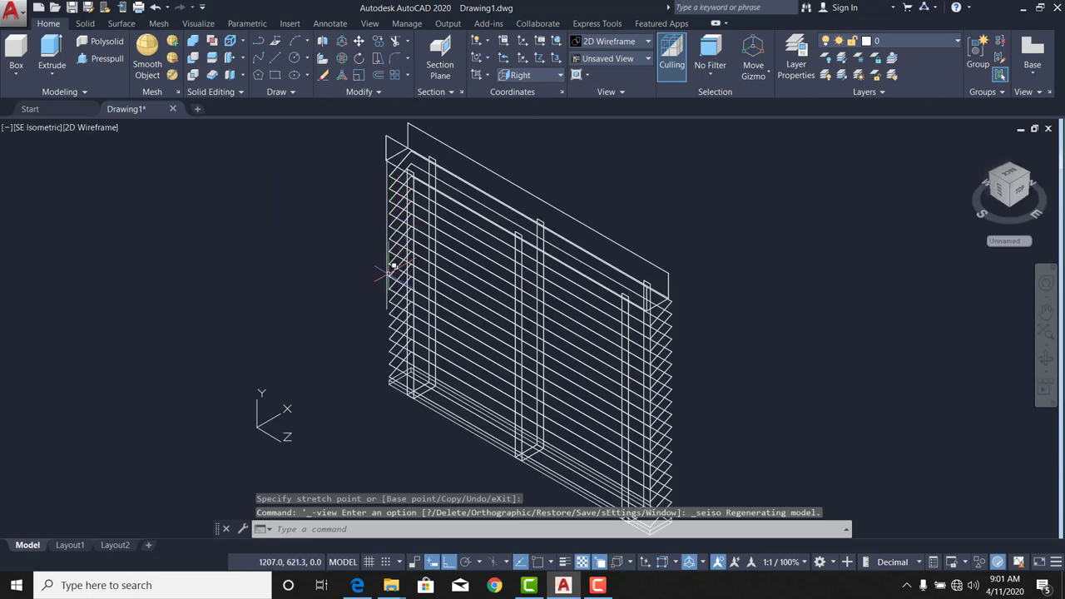
scroll(381, 178, "up", 5)
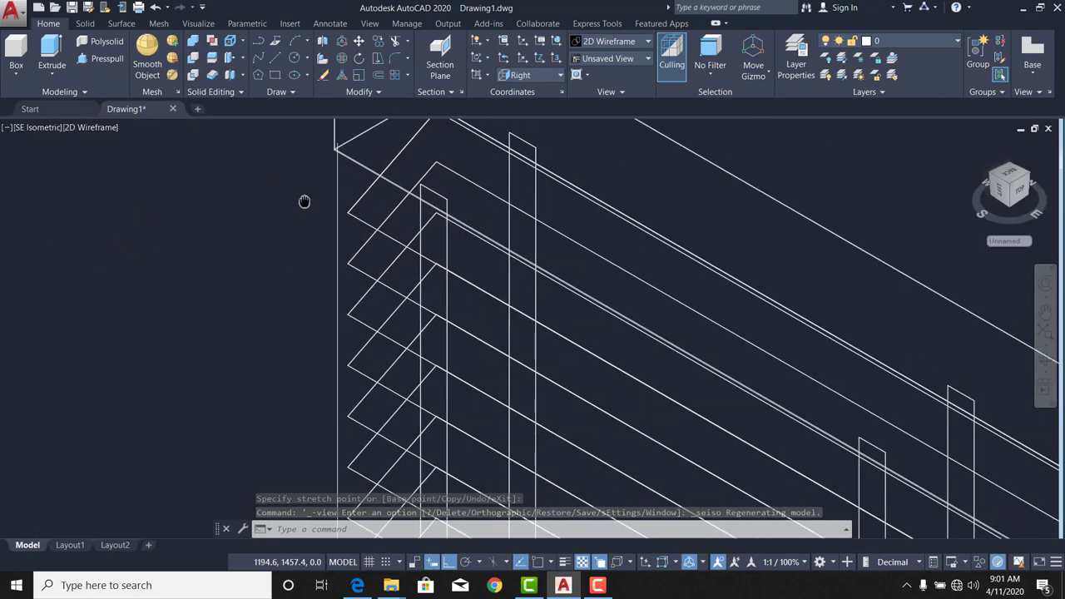
left_click(38, 128)
left_click(63, 163)
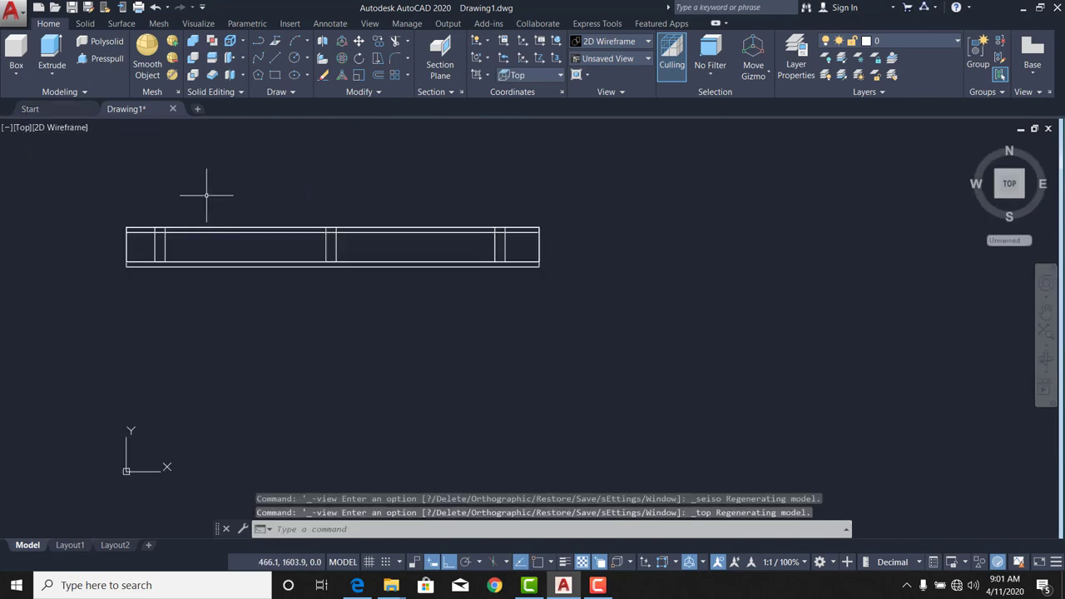
scroll(114, 290, "up", 4)
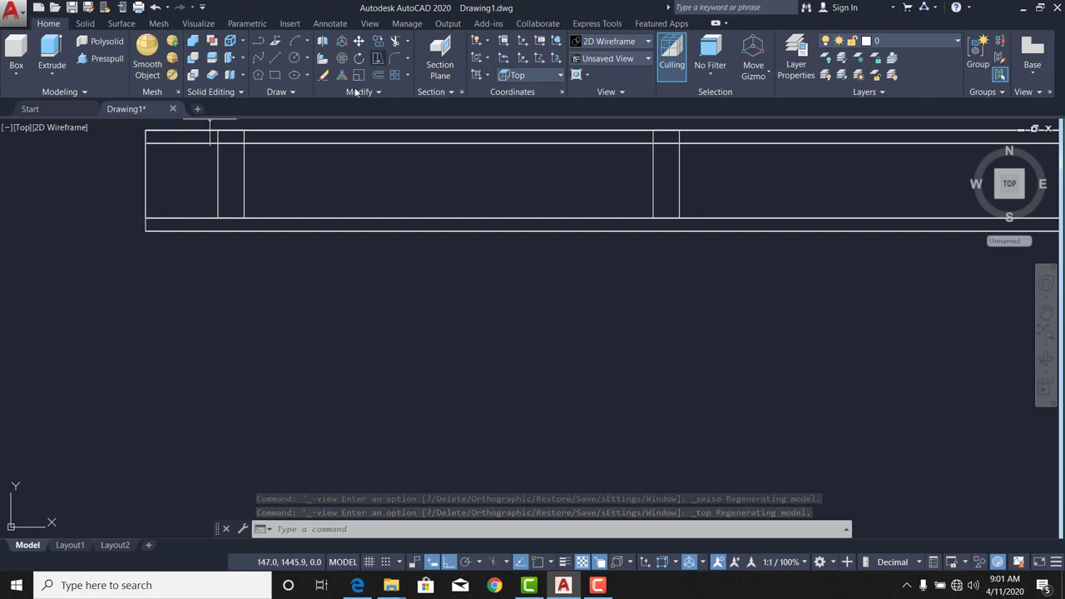
left_click(293, 59)
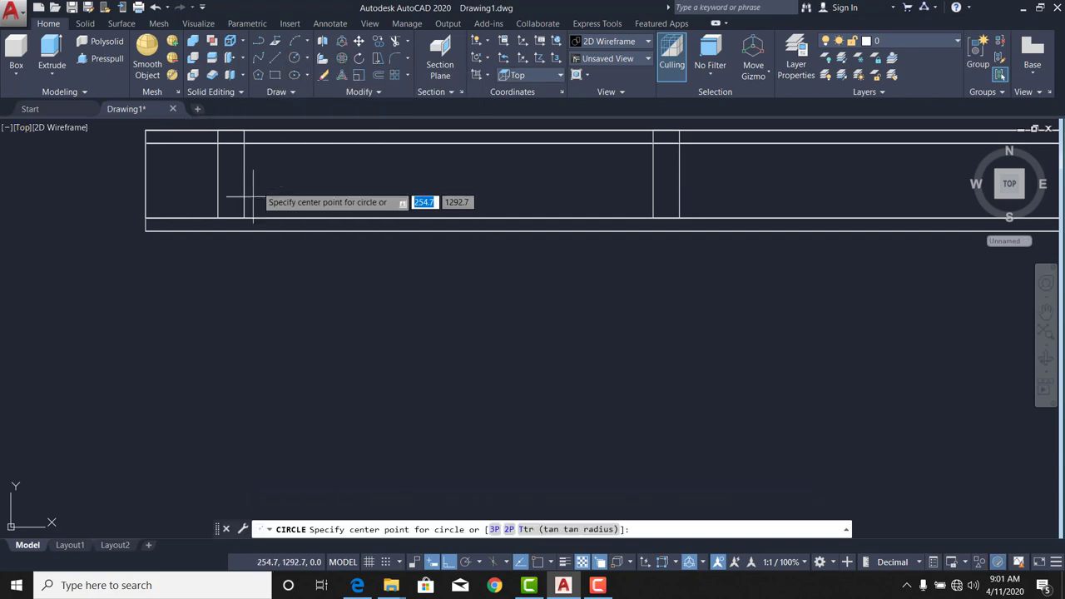
left_click(218, 280)
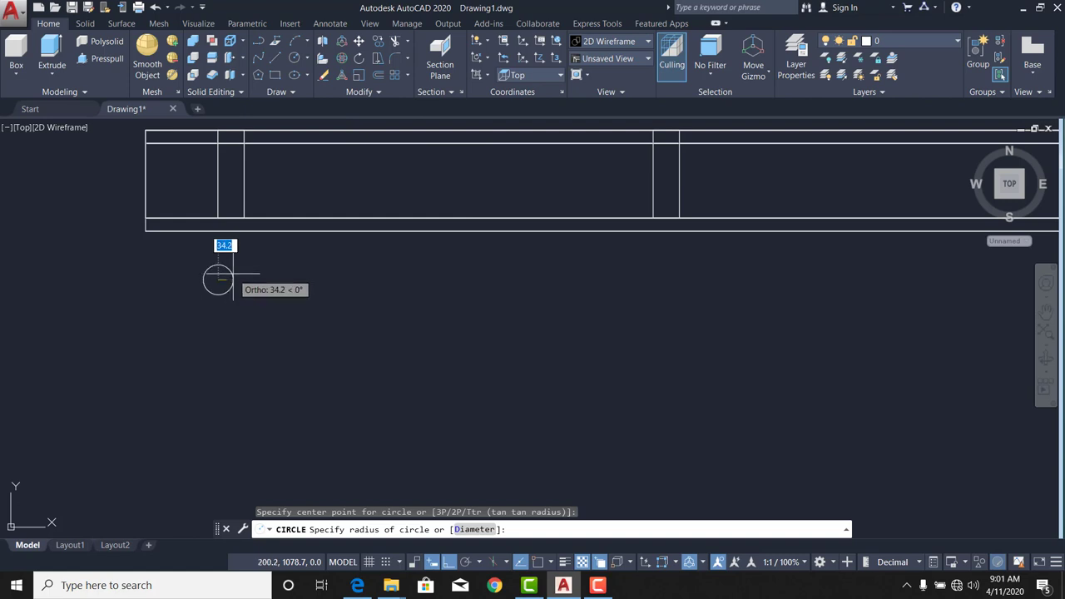
type("3")
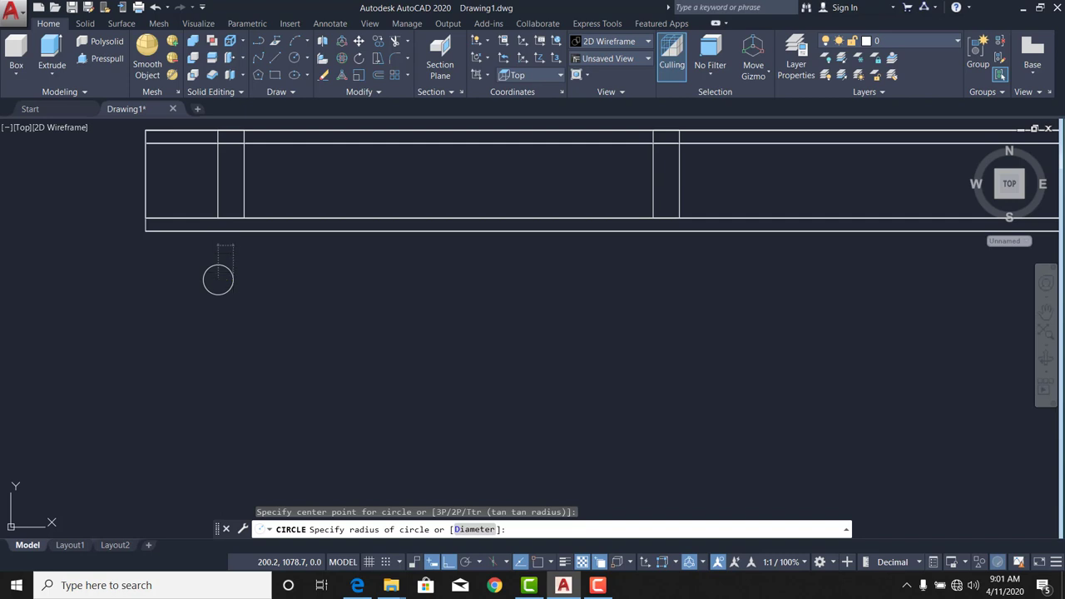
type("0")
key("Return")
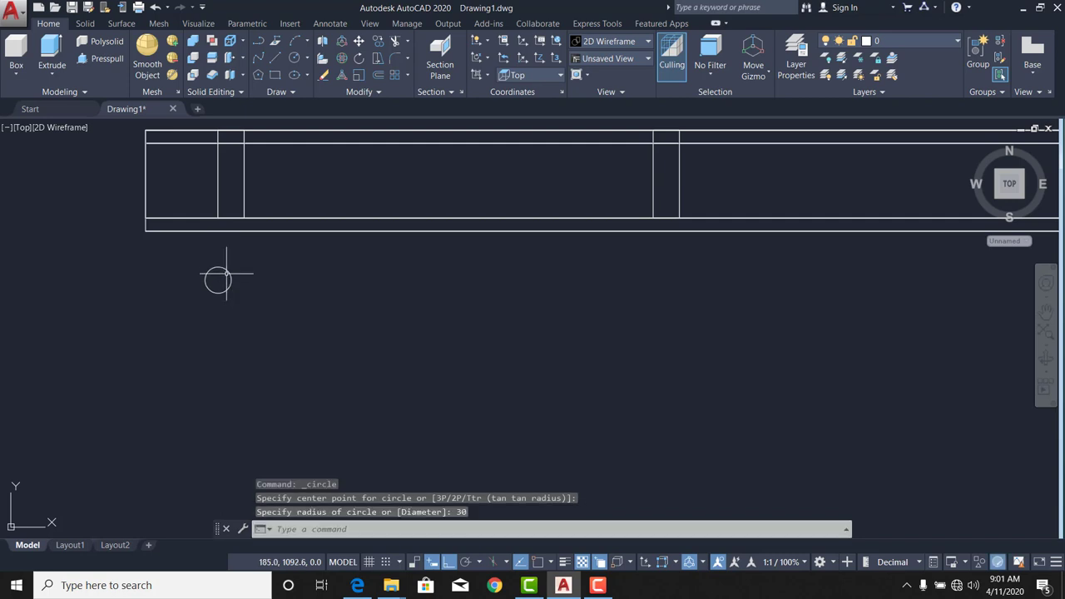
Set the new circle's radius to 25 mm in its properties.
left_click(232, 269)
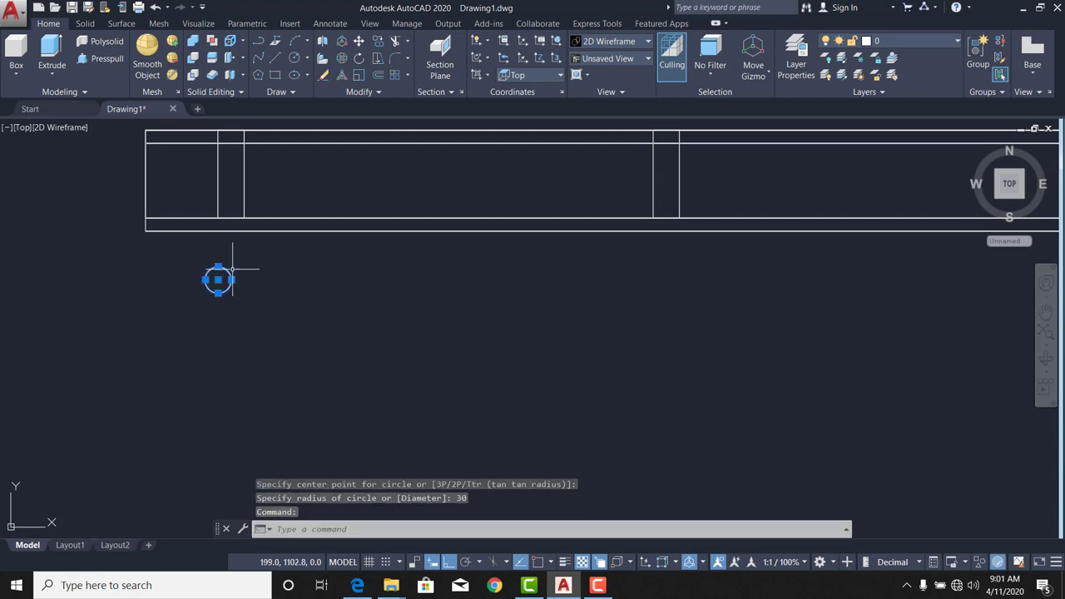
double_click(232, 269)
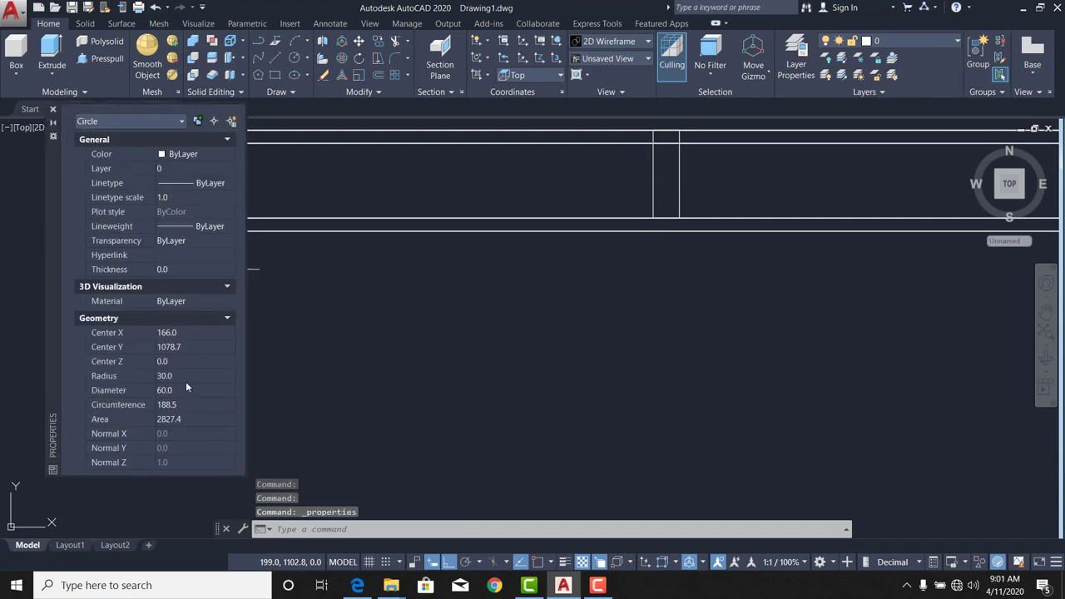
left_click(185, 377)
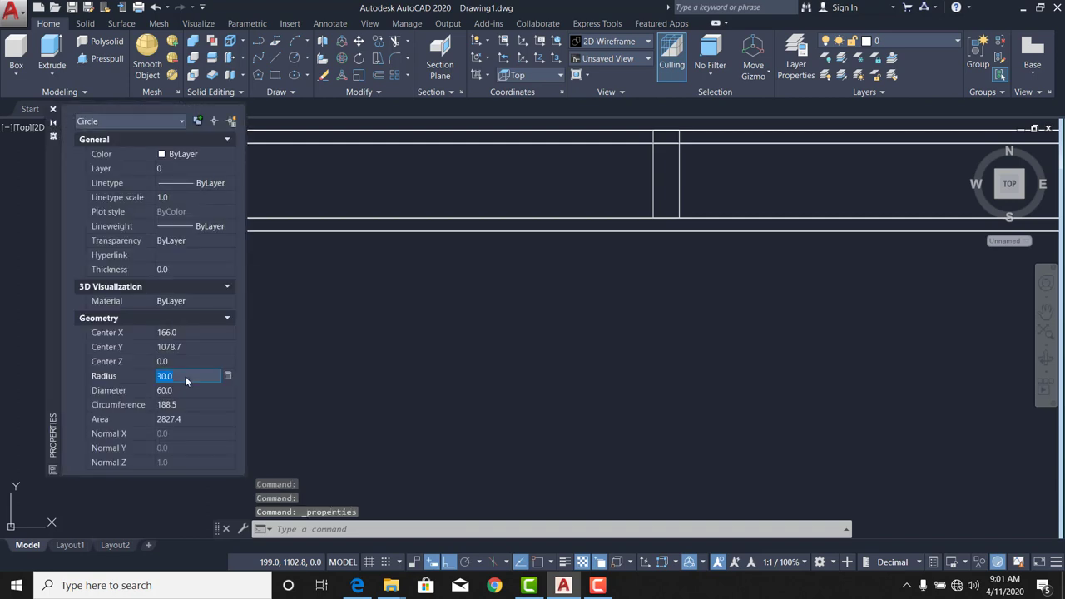
type("25")
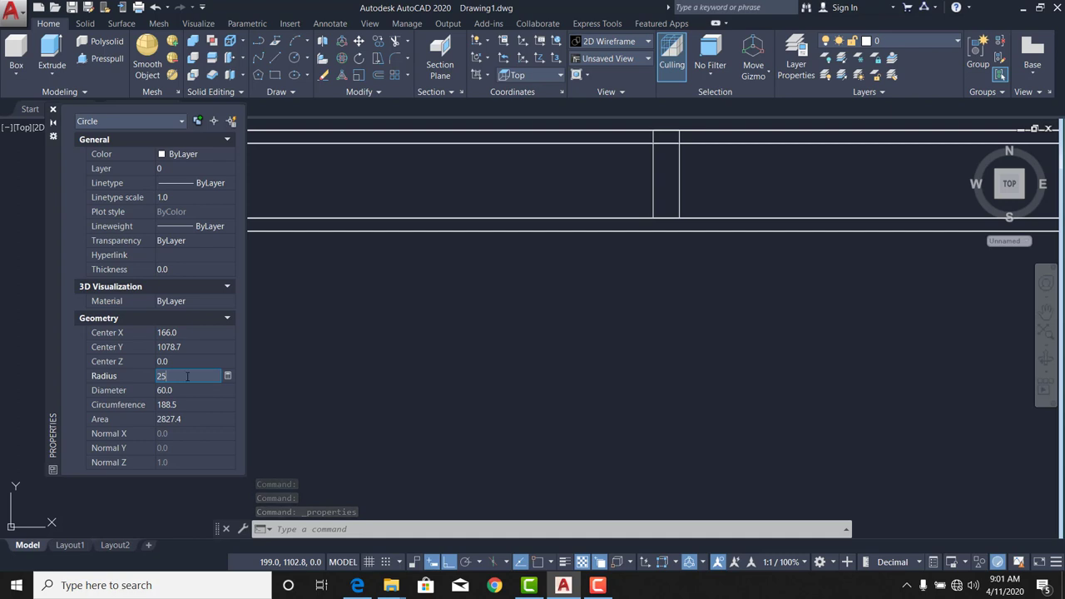
key("Tab")
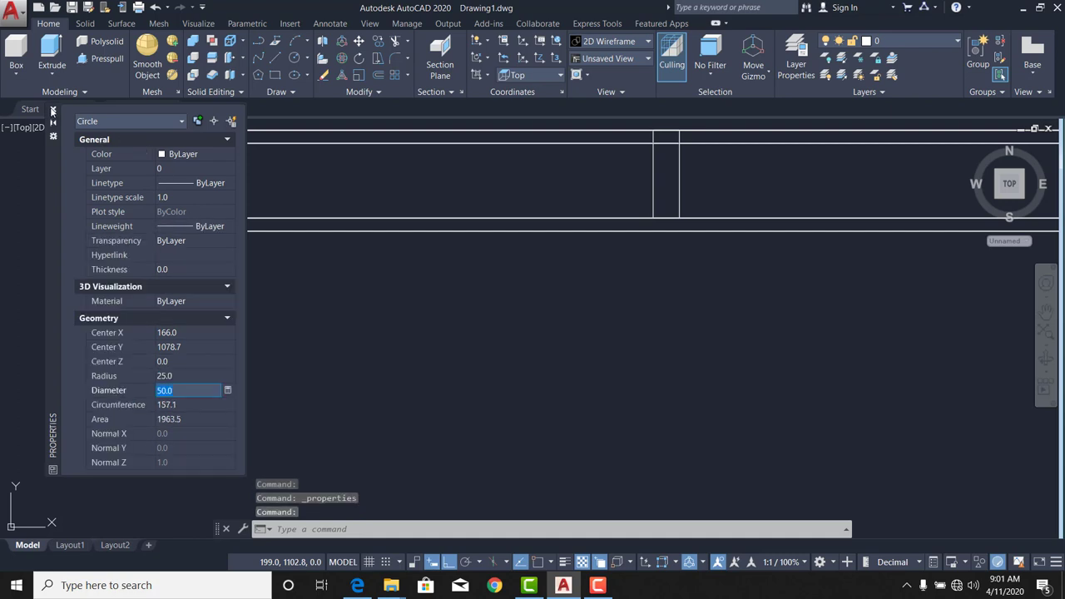
left_click(52, 111)
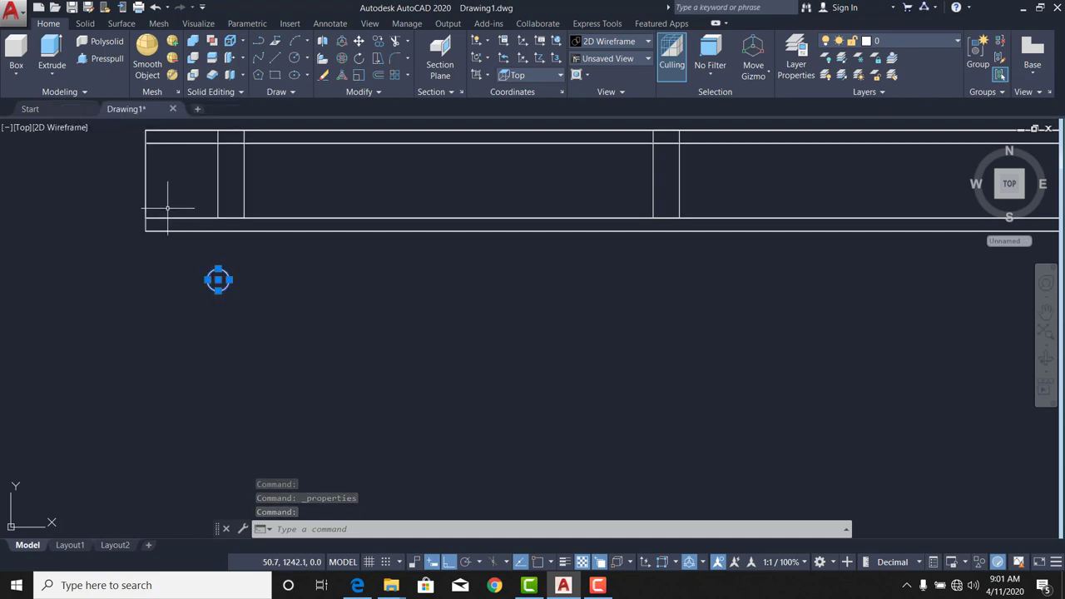
key("Escape")
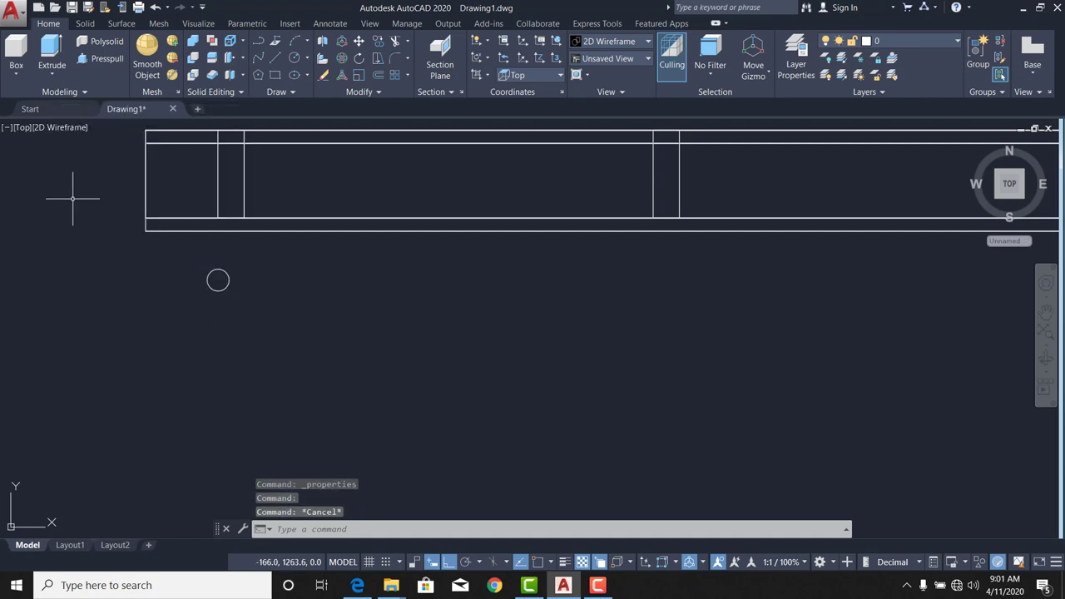
Show the blind in the SE Isometric view and sweep the circle along the vertical polyline to form a solid rod.
left_click(22, 128)
left_click(75, 251)
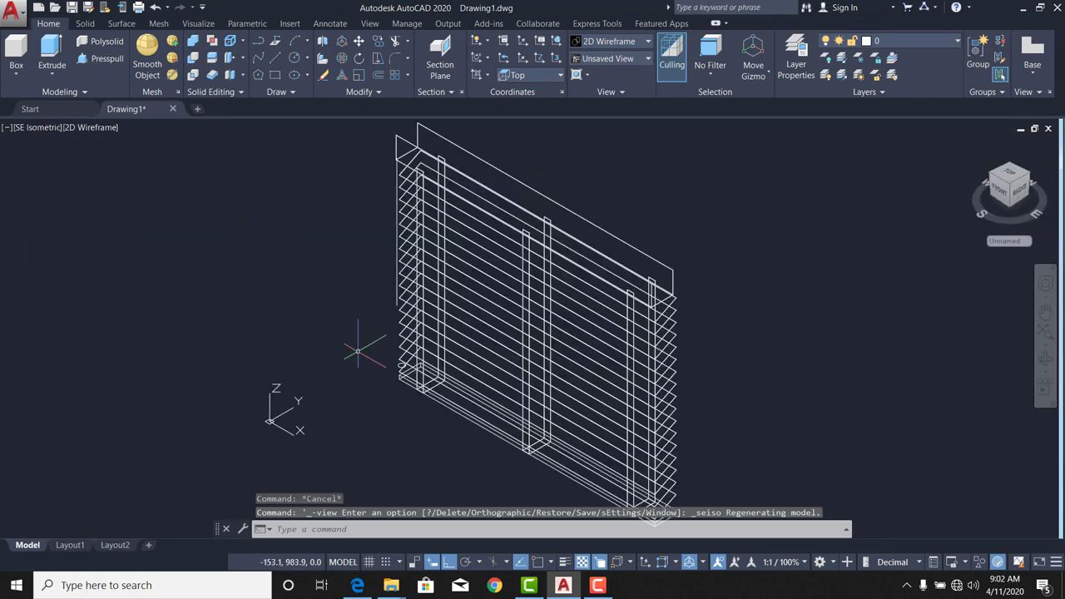
scroll(391, 366, "up", 5)
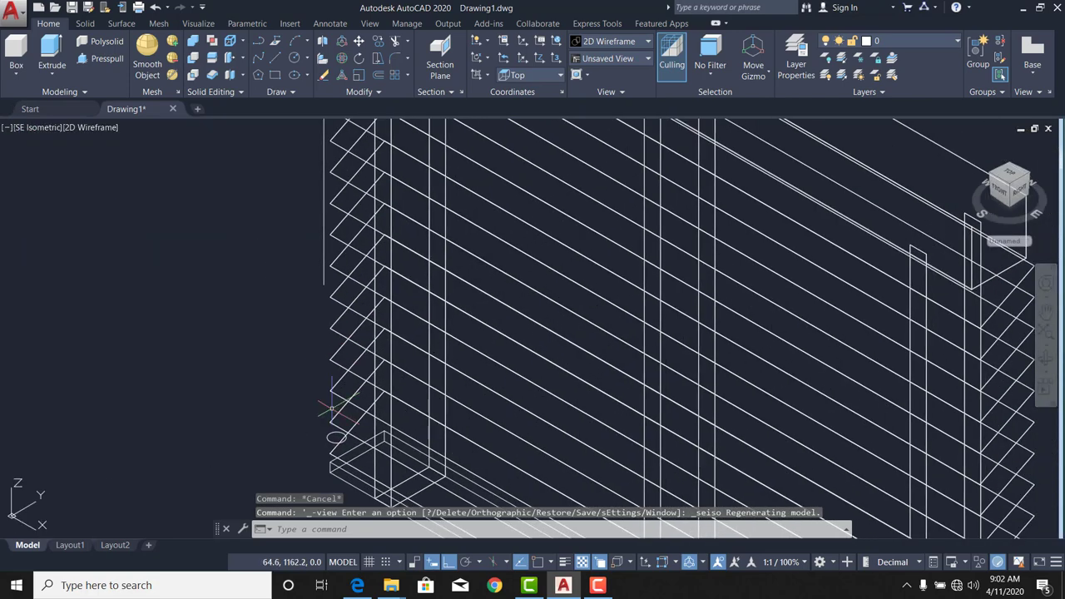
middle_click_drag(221, 297, 271, 378)
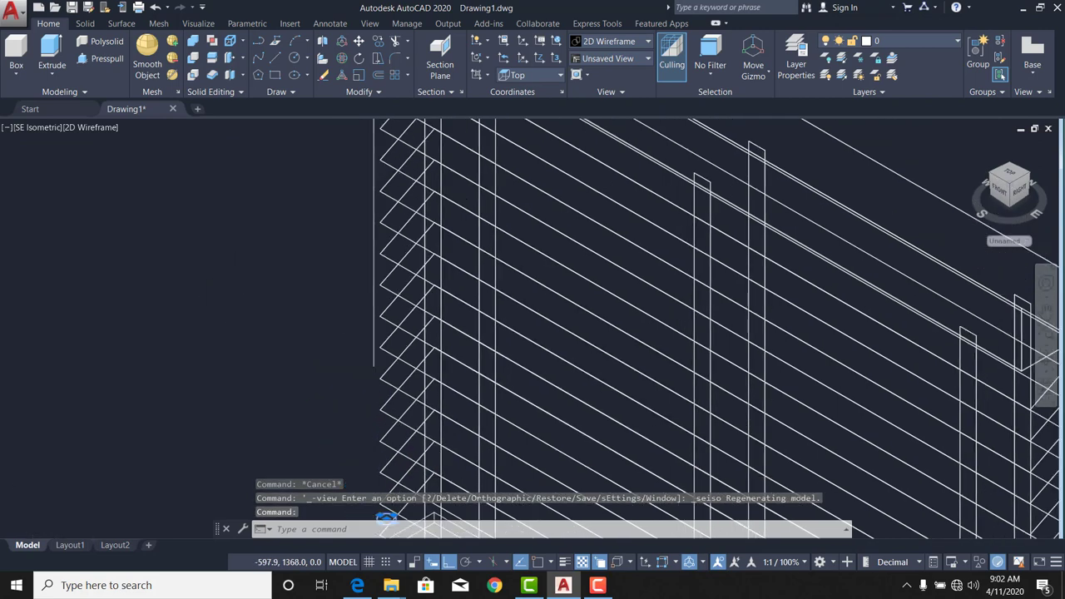
left_click(52, 73)
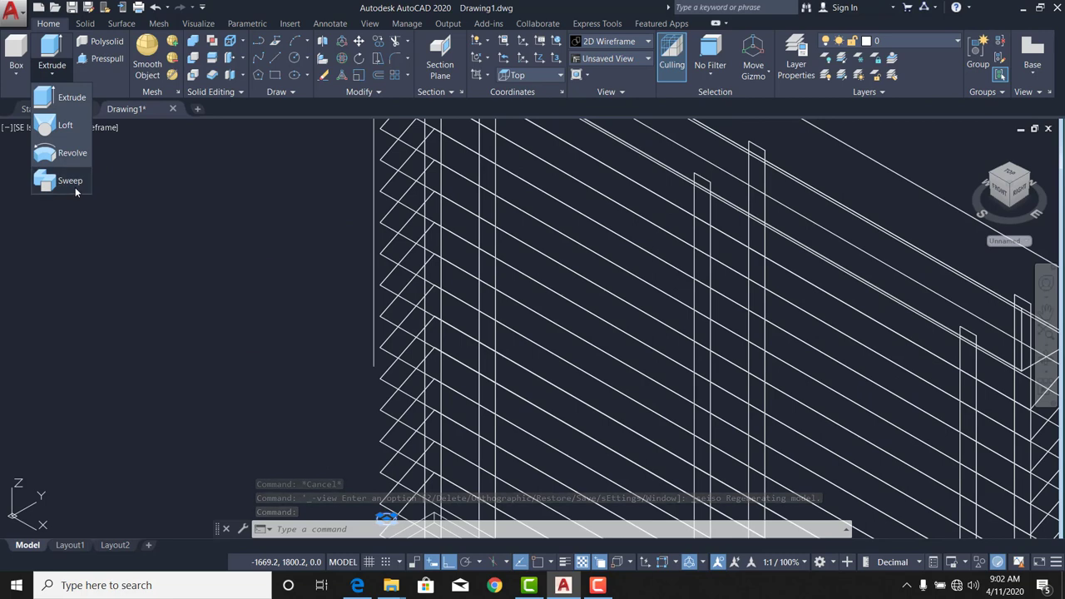
left_click(50, 176)
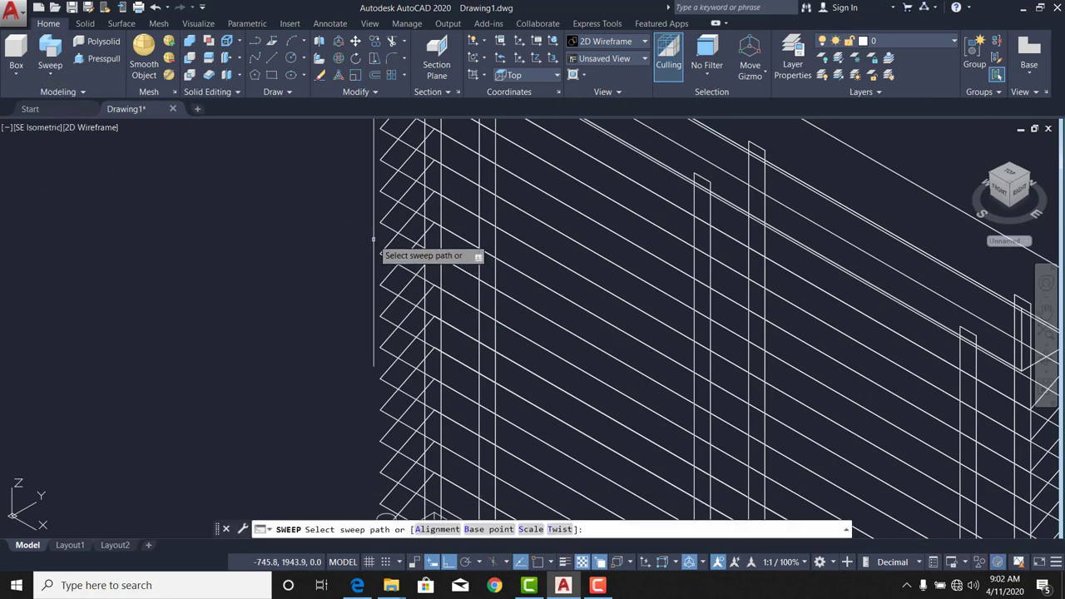
key("Escape")
scroll(354, 246, "down", 5)
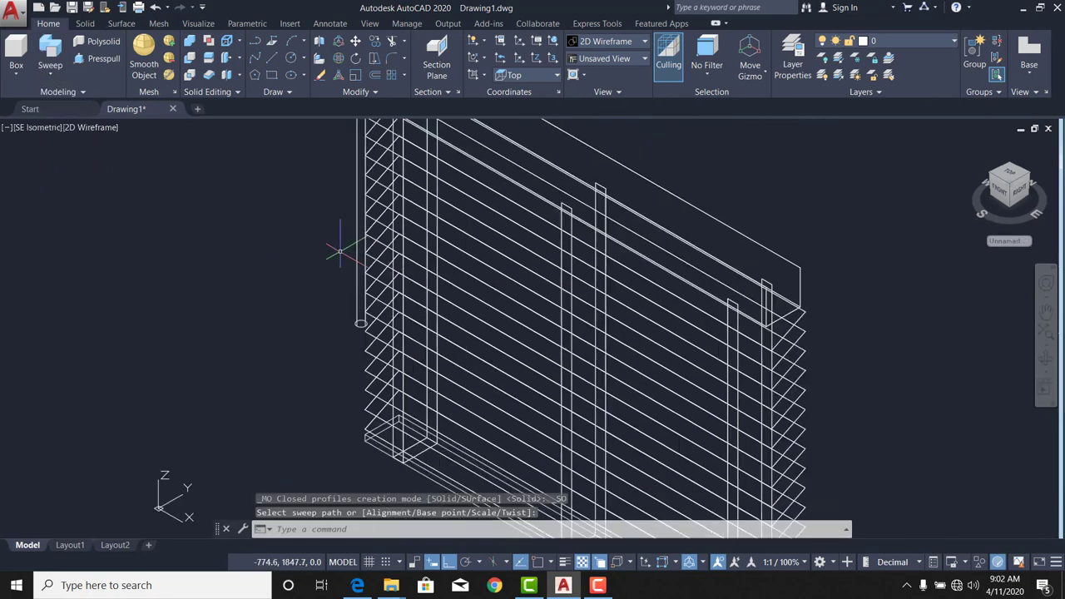
Display the blind in the Shades of Gray visual style to check the swept rod's thickness.
left_click(95, 129)
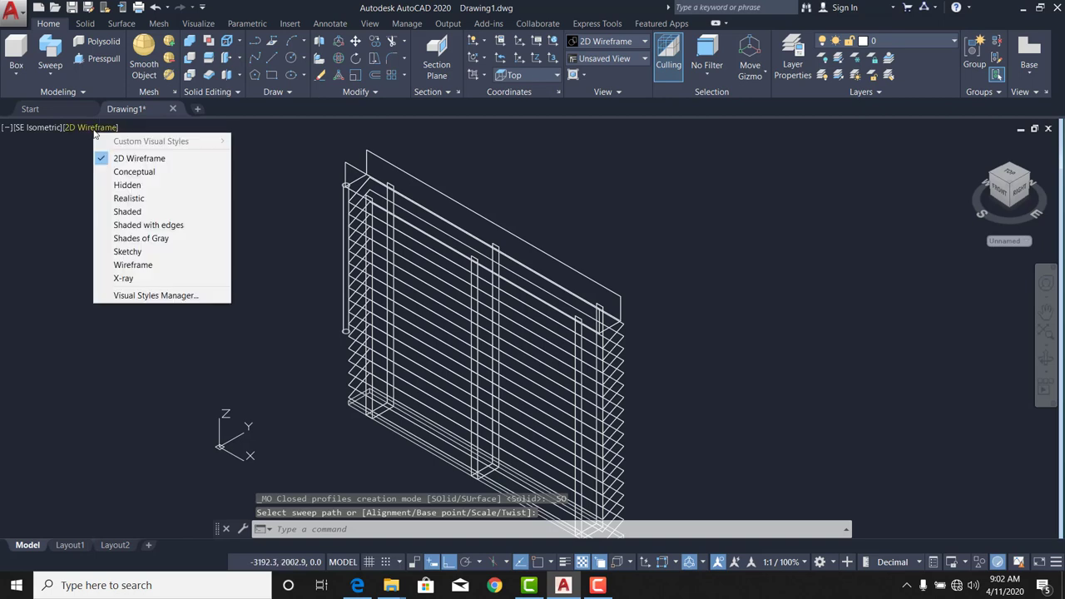
left_click(132, 238)
scroll(367, 238, "up", 2)
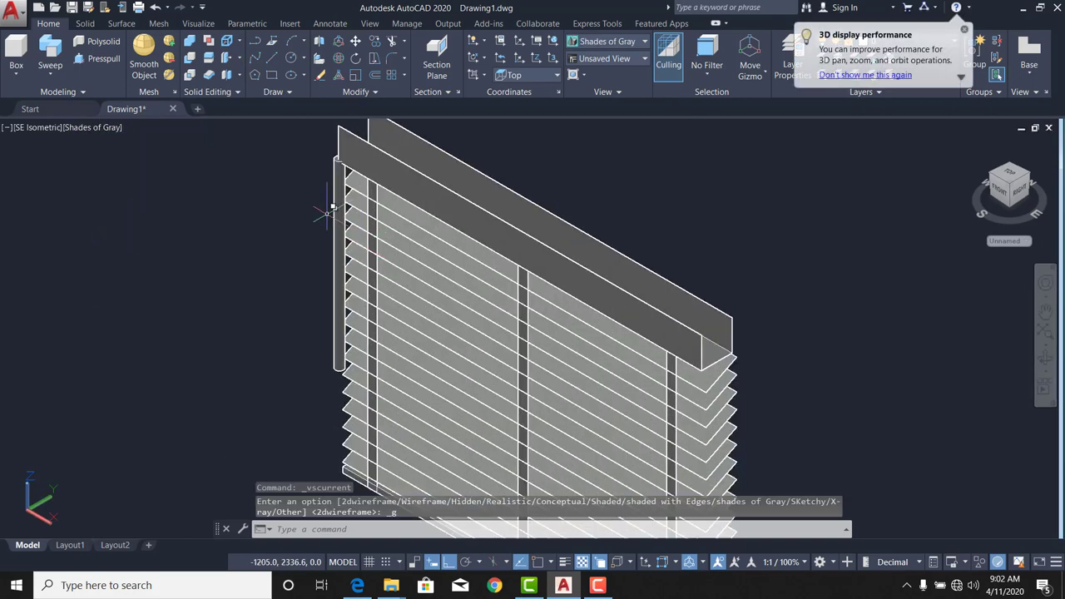
Undo the visual style change and the sweep, restoring the separate circle and vertical polyline.
key("ctrl+z")
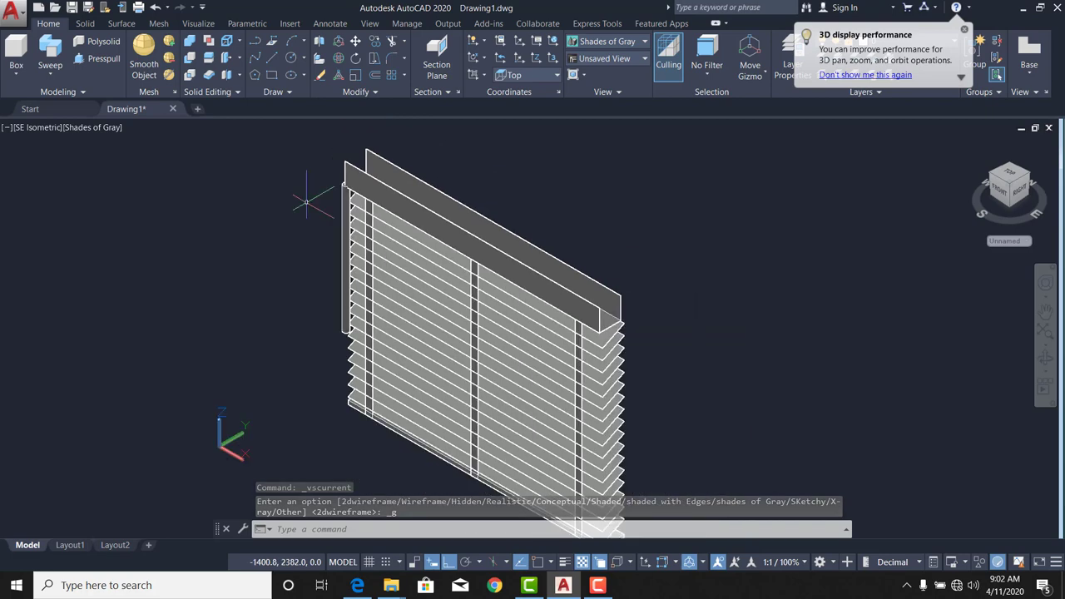
key("ctrl+z")
key("ctrl+z")
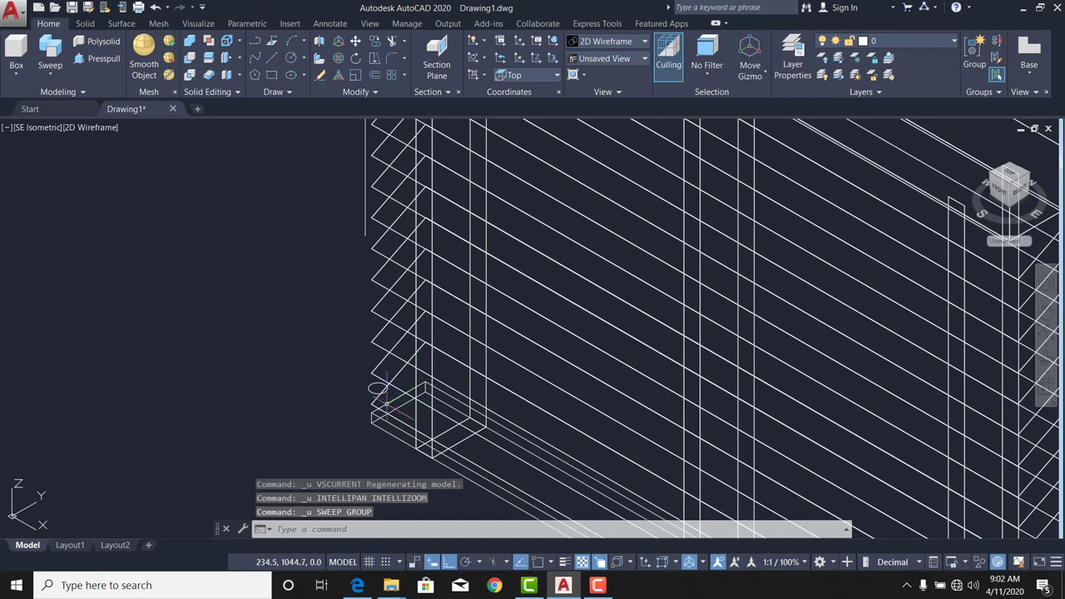
Set the circle's radius to 15 mm in its properties.
left_click(378, 389)
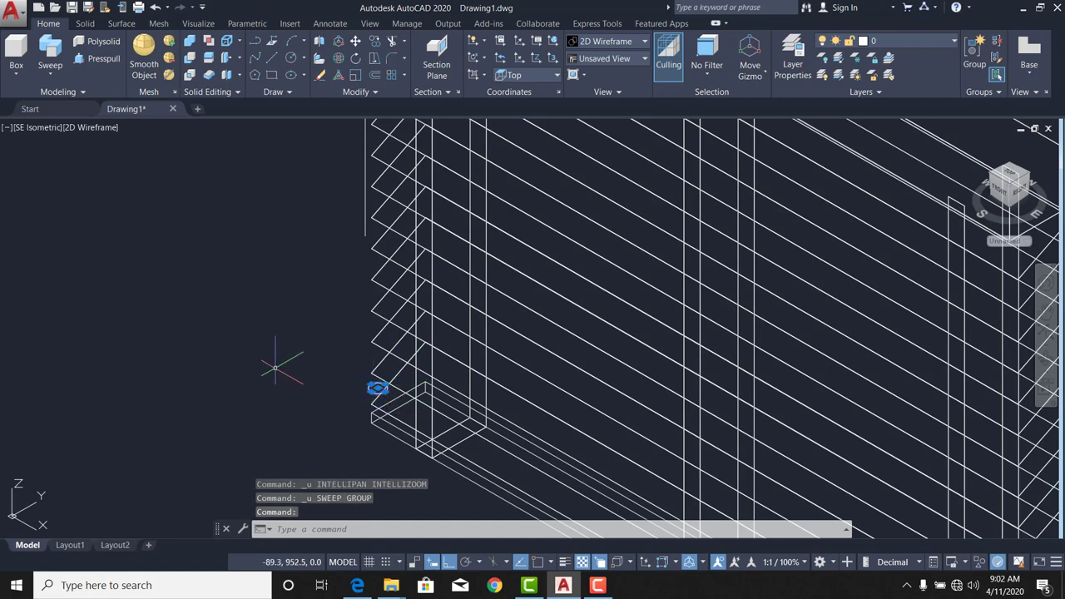
key("ctrl+1")
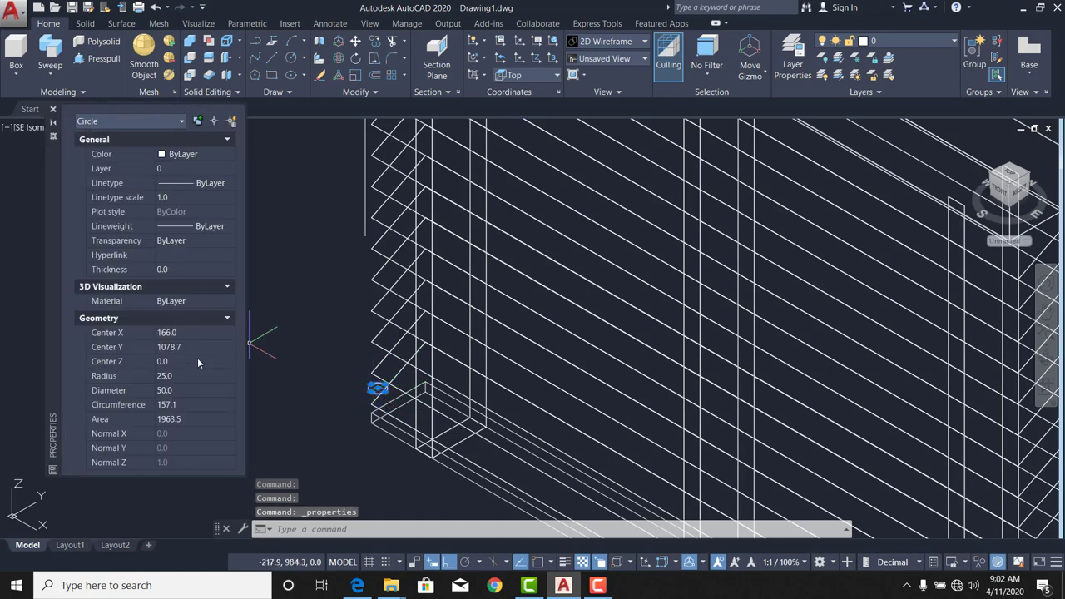
left_click(193, 376)
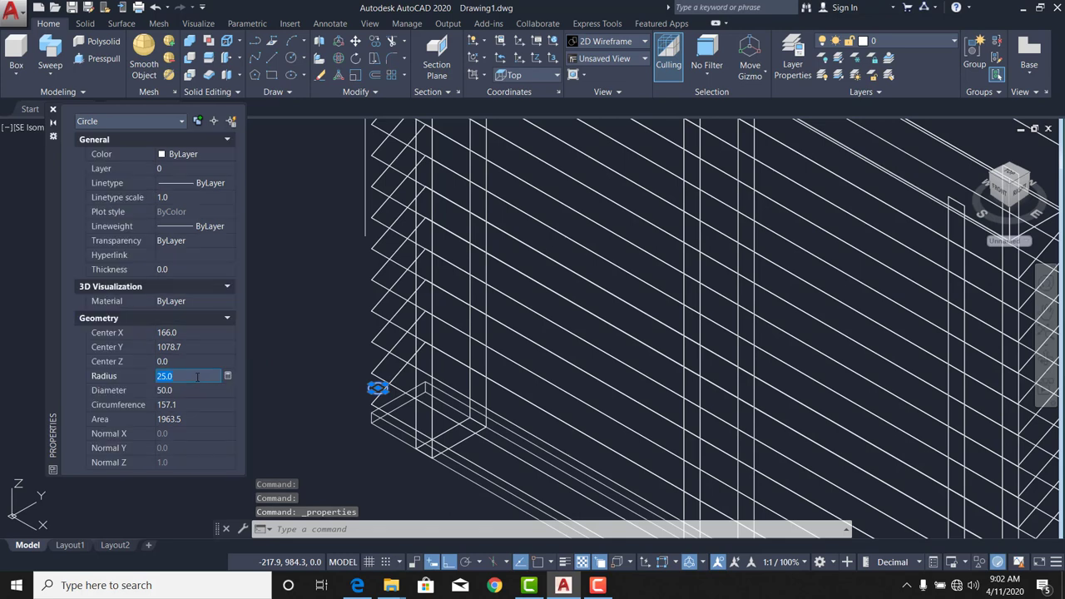
type("15")
key("Tab")
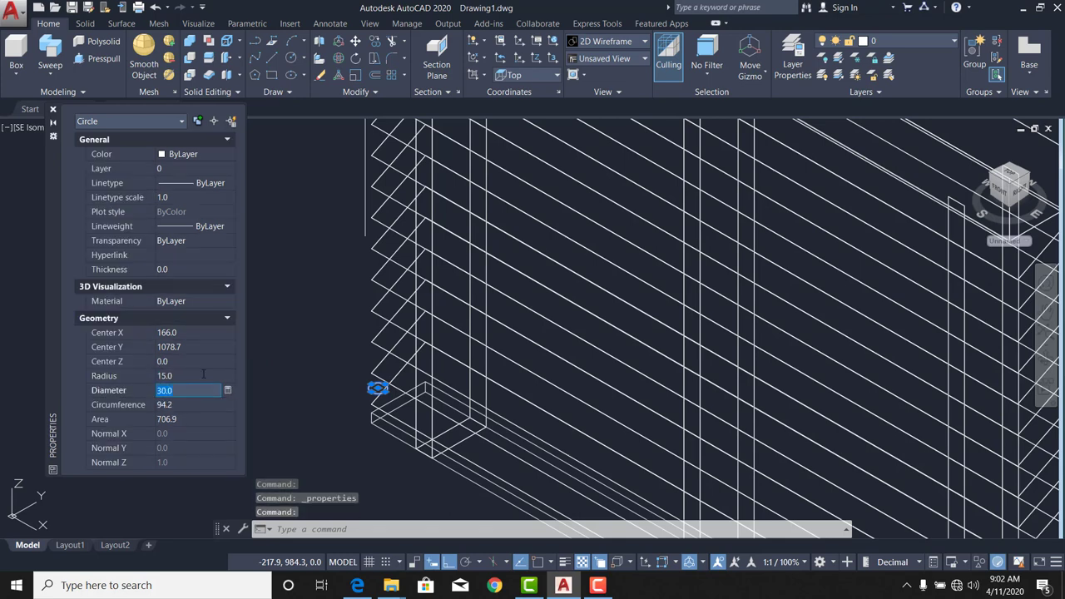
Set the circle's radius to 10 mm and sweep it along the vertical polyline to form a solid rod.
left_click(194, 375)
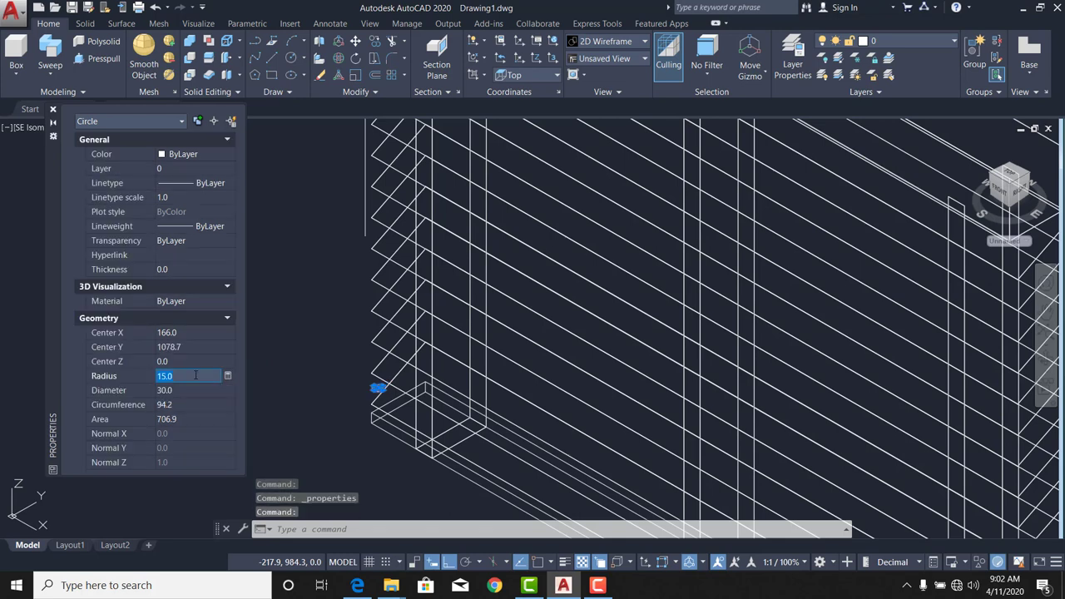
type("10")
key("Tab")
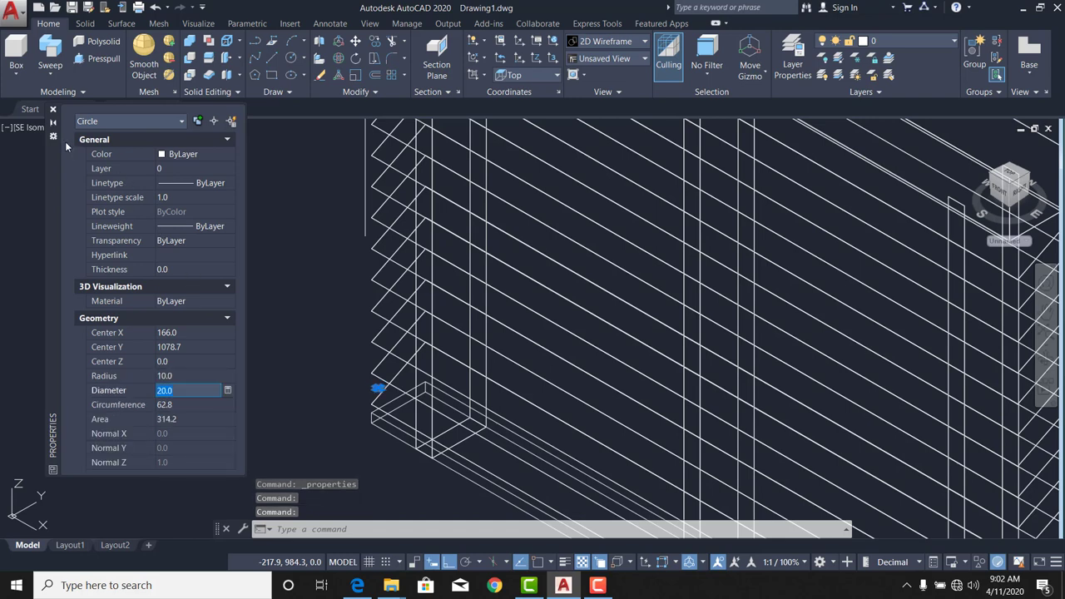
left_click(52, 110)
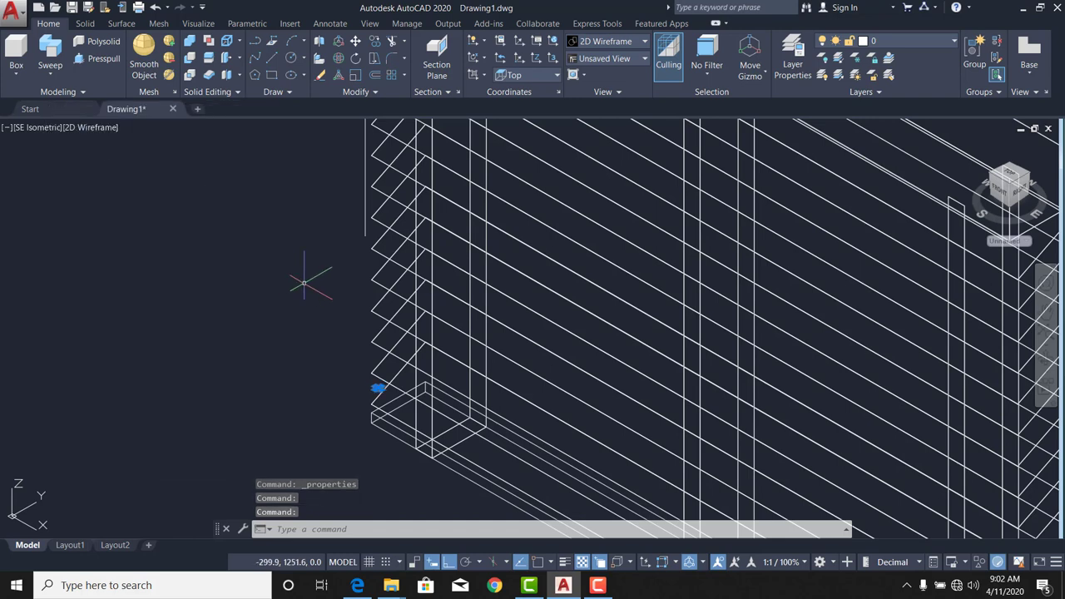
left_click(50, 54)
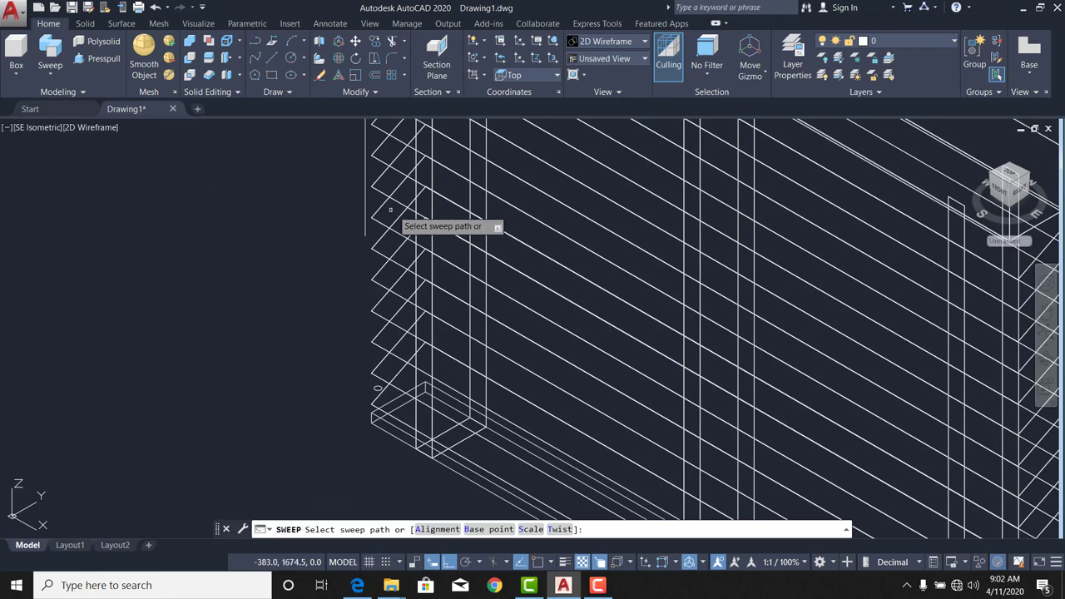
left_click(367, 182)
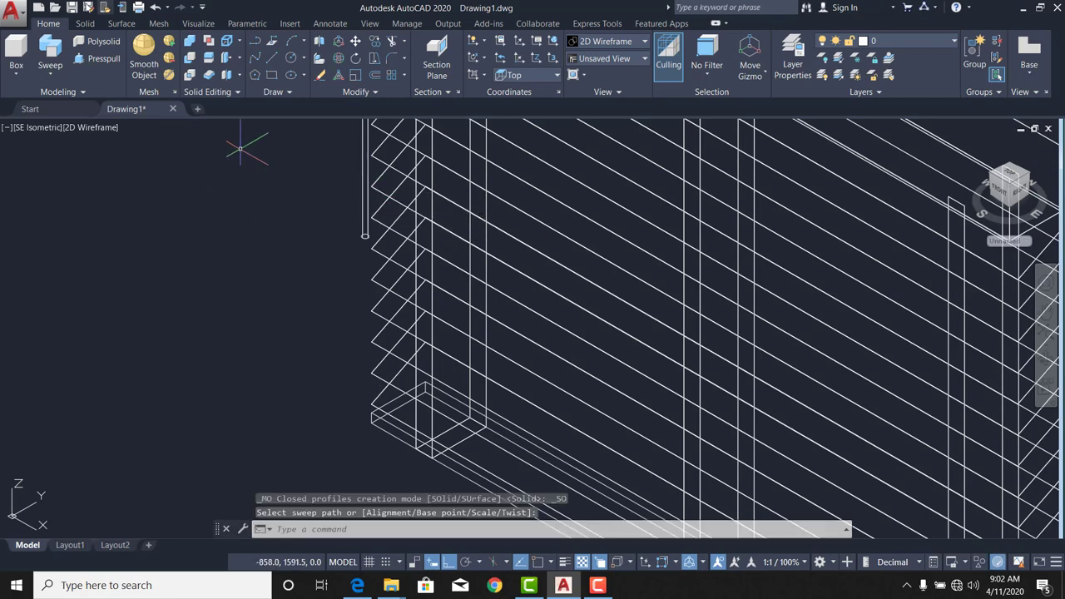
In the Top view, move the rod about 113 mm along the channel, away from its end and toward the first strip.
left_click(30, 130)
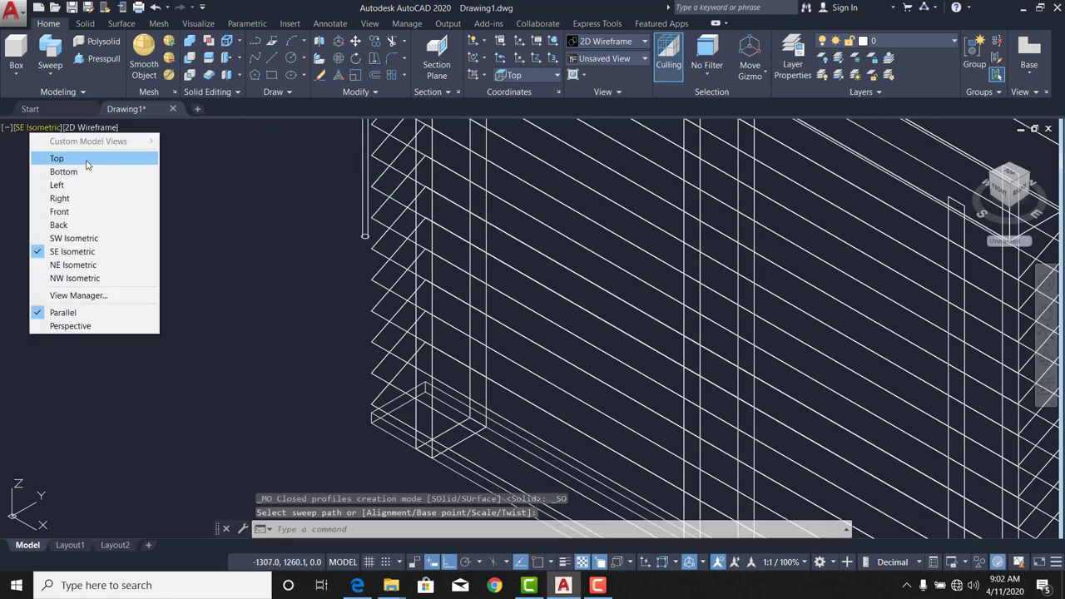
left_click(88, 160)
scroll(222, 279, "down", 2)
scroll(221, 340, "up", 4)
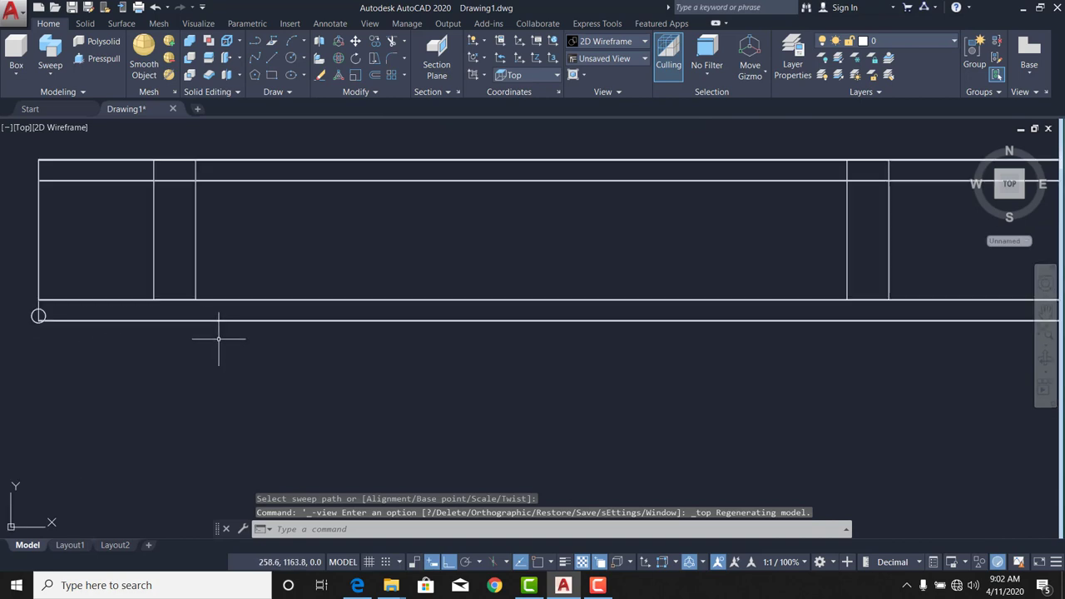
left_click(70, 322)
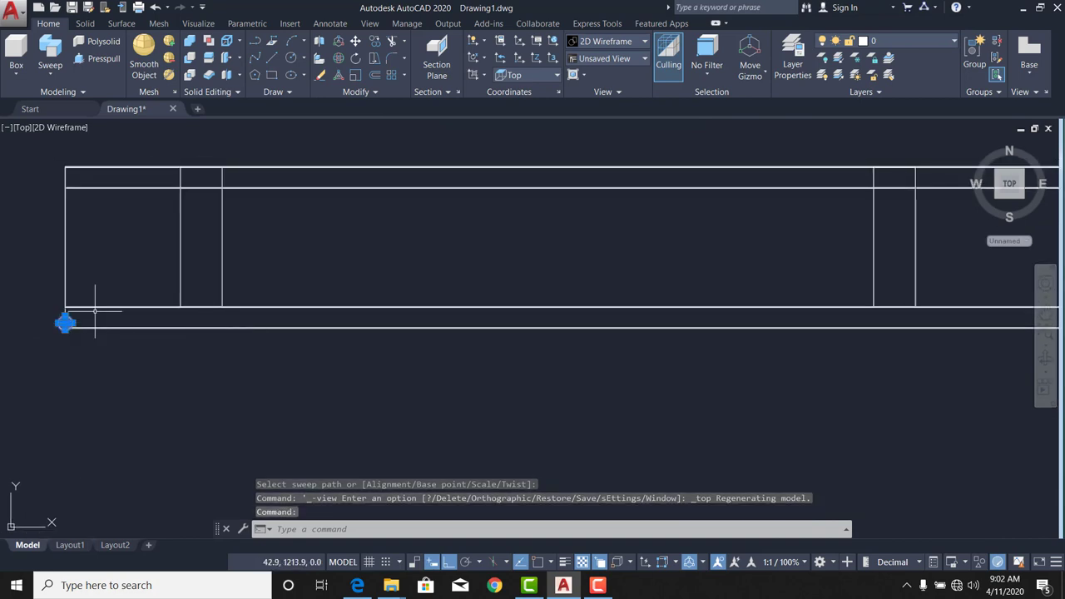
key("Return")
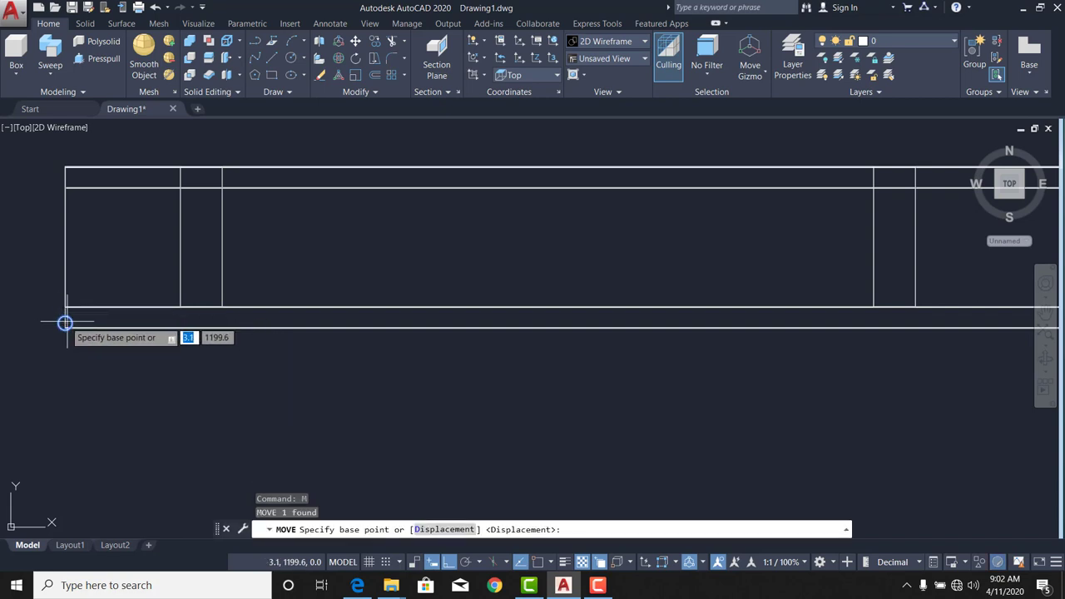
left_click(65, 322)
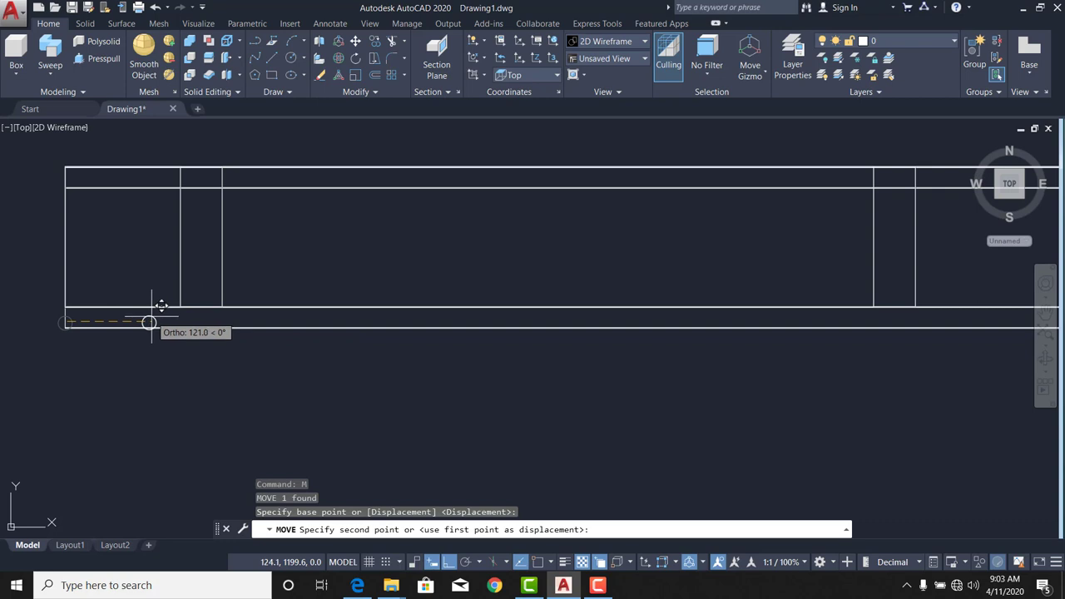
left_click(144, 322)
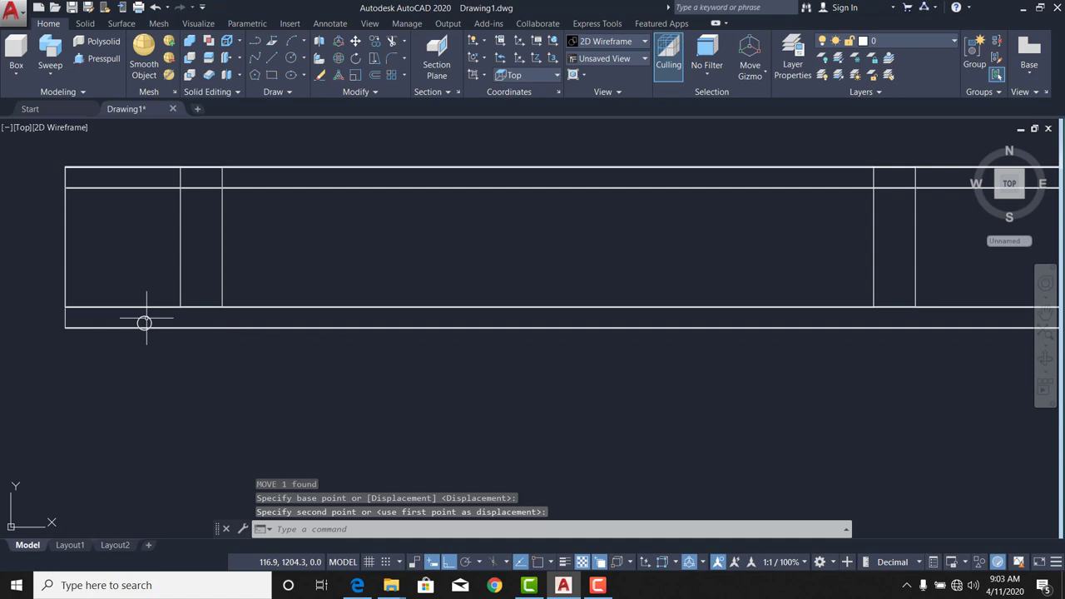
Move the rod about 9 mm inward, perpendicular to the channel's front edge.
left_click(145, 322)
scroll(144, 322, "up", 4)
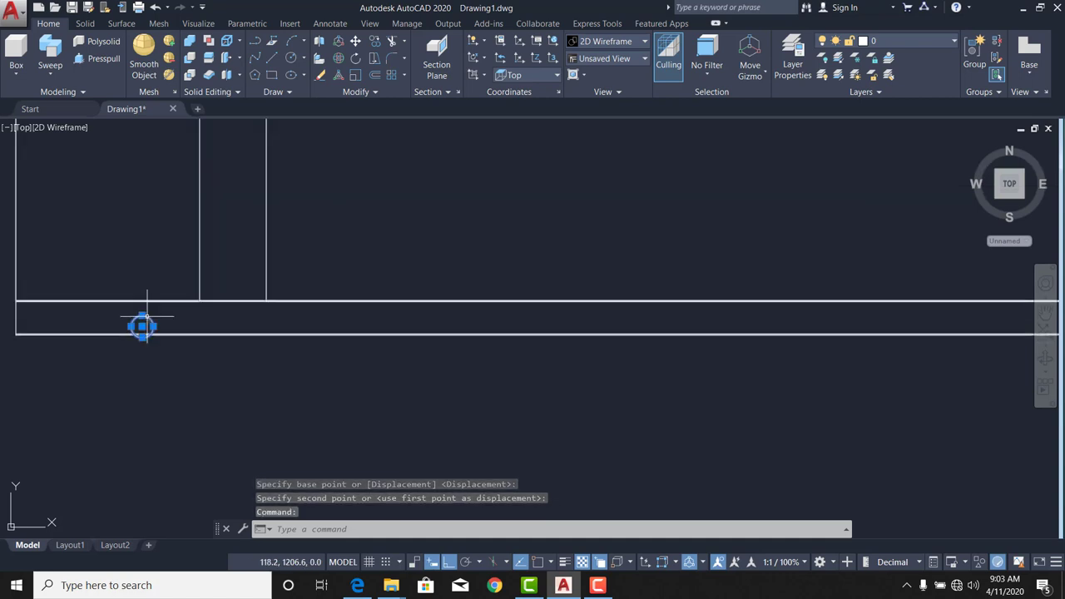
type("M")
key("Return")
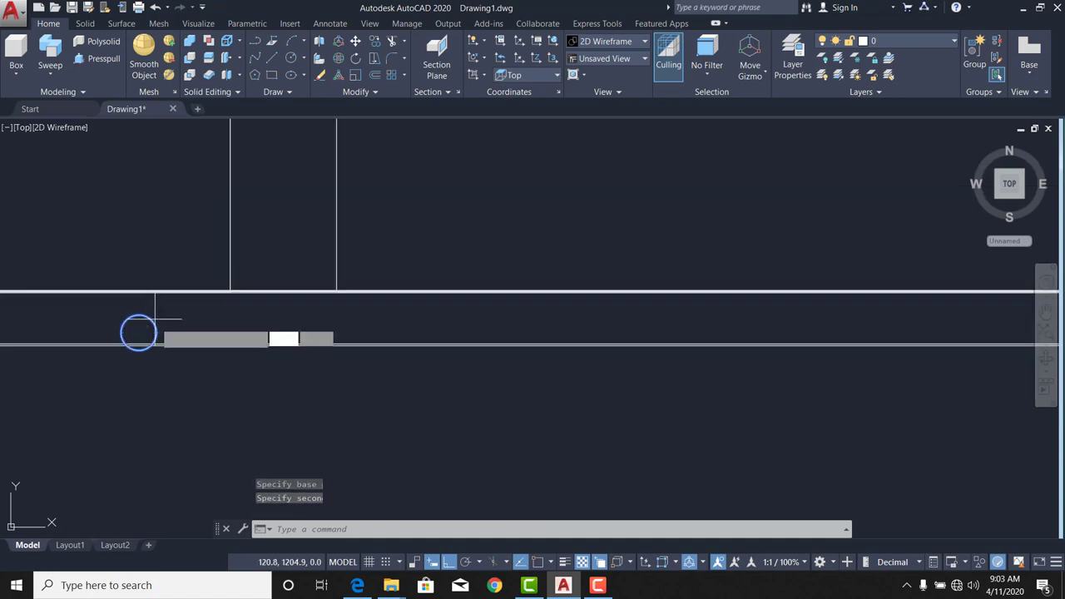
left_click(138, 333)
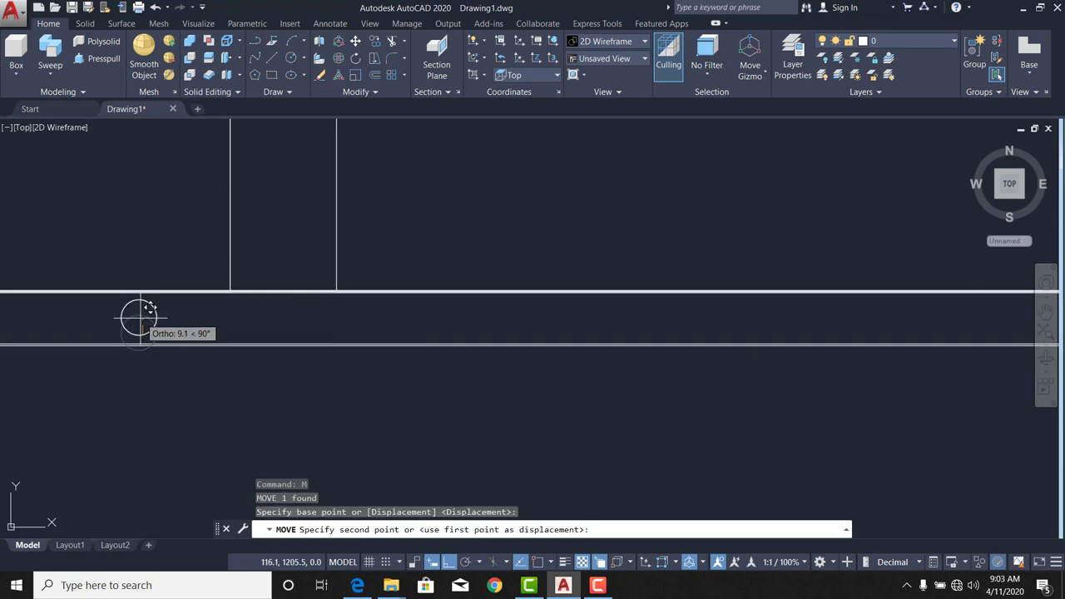
left_click(148, 310)
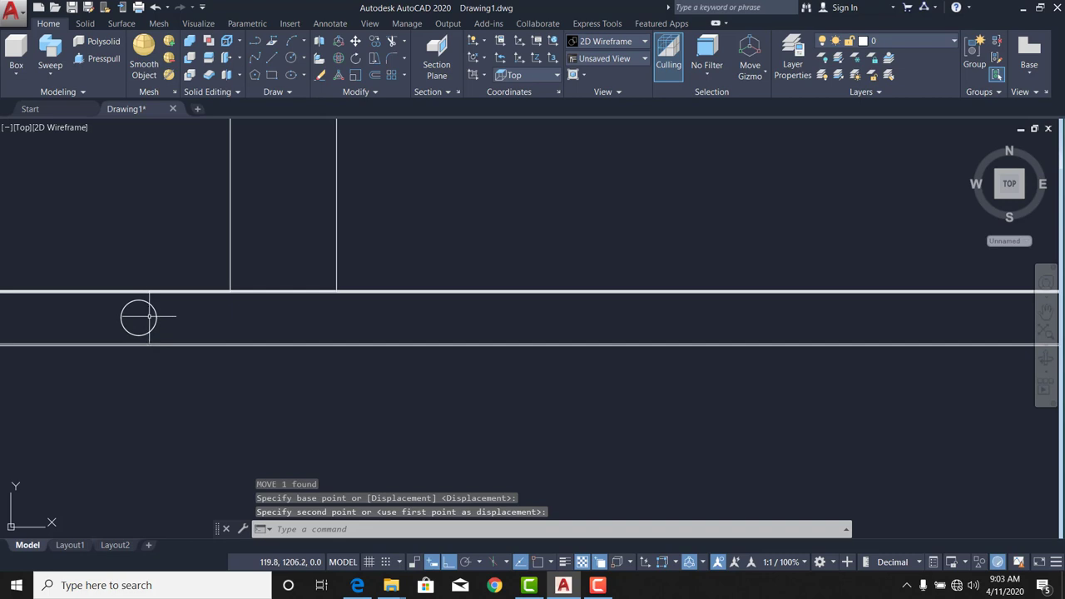
Copy the rod in a straight line along the channel to a spot near its opposite end, outside the last strip.
left_click(155, 313)
type("co")
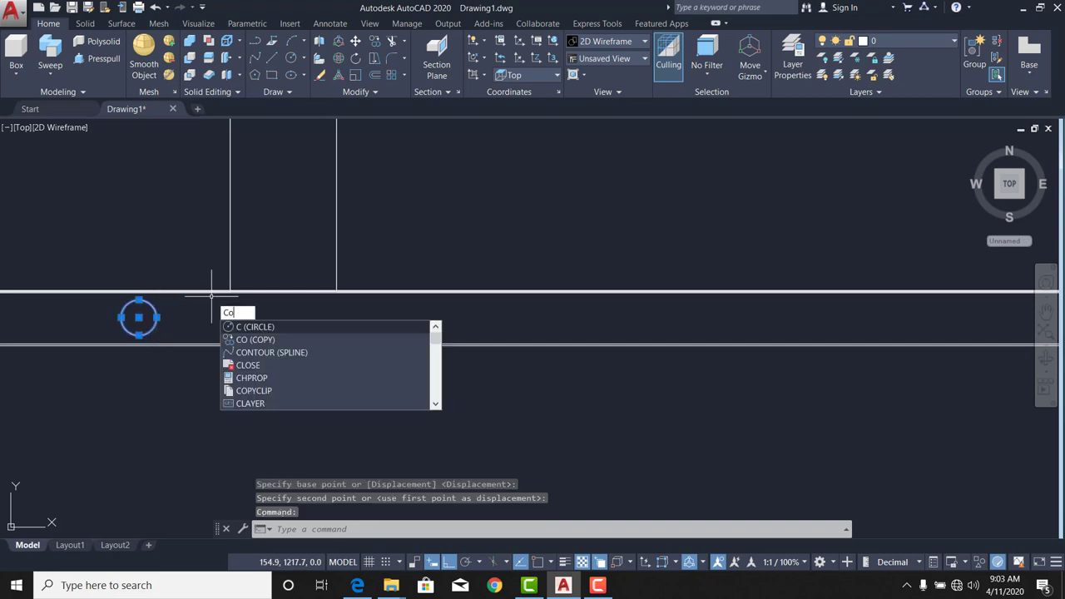
key("Return")
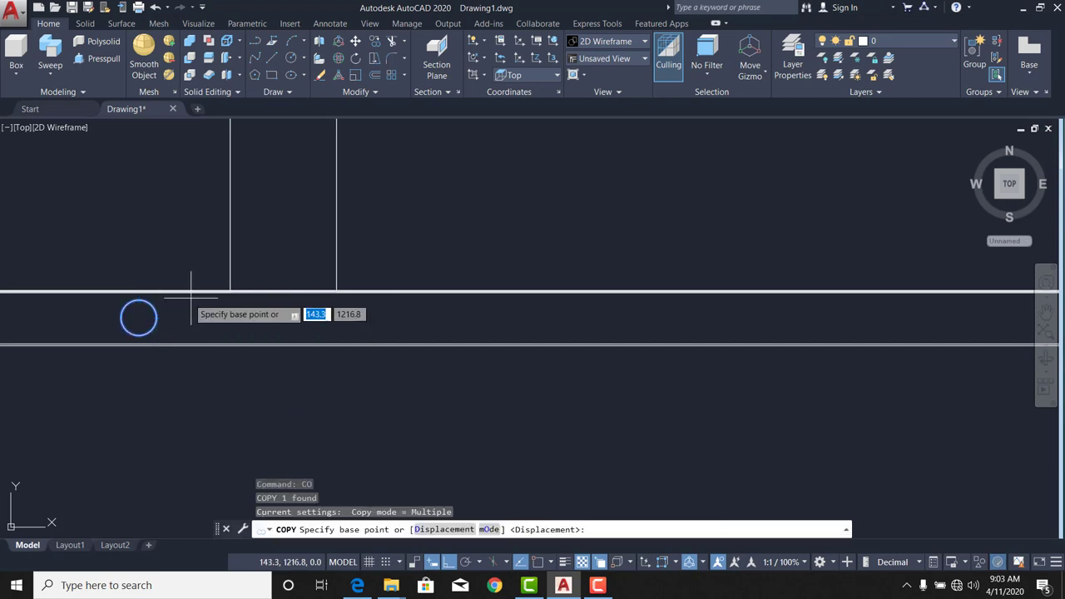
left_click(138, 316)
scroll(367, 283, "down", 10)
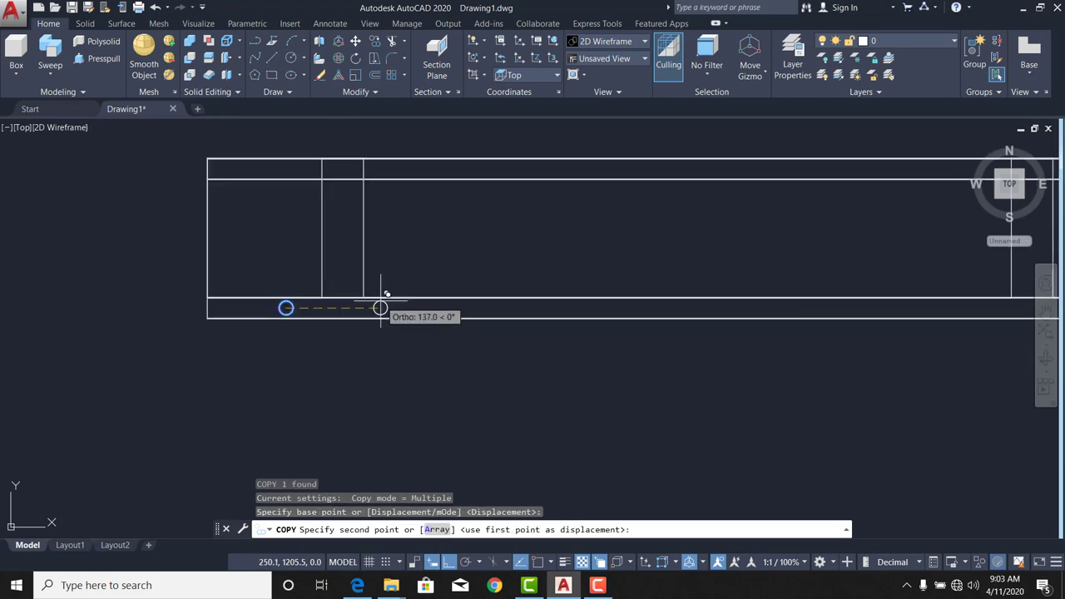
mouse_move(702, 330)
middle_mouse_down()
mouse_move(682, 314)
mouse_move(573, 372)
middle_mouse_up()
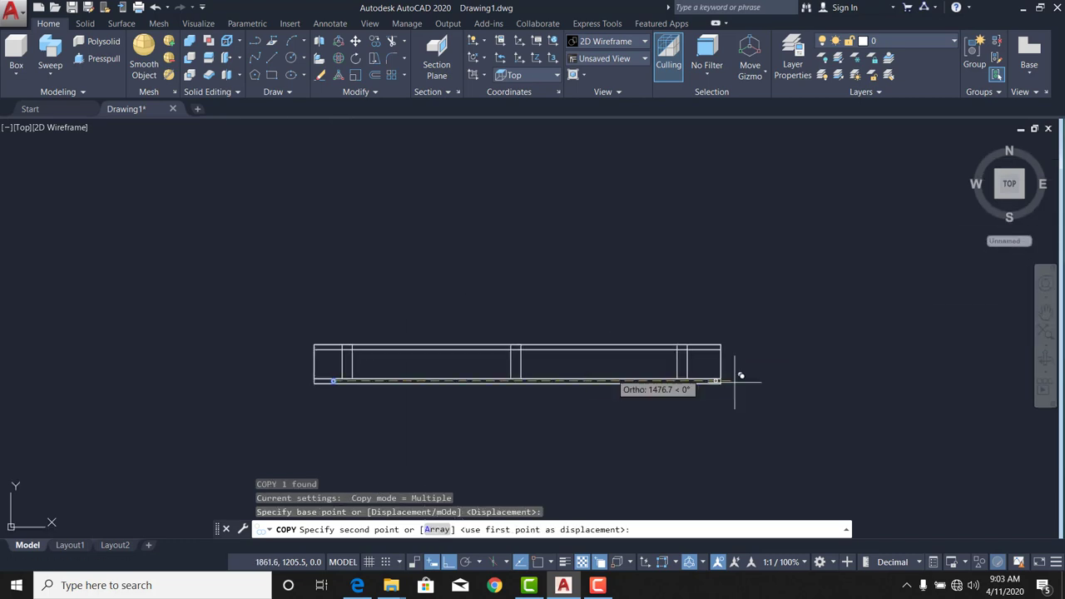
scroll(716, 358, "up", 6)
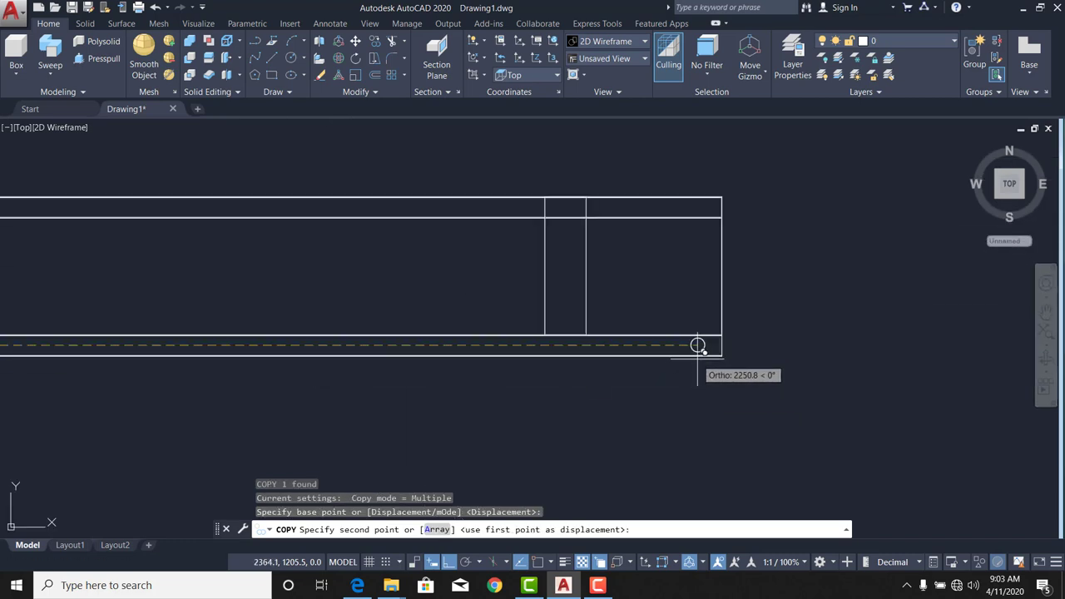
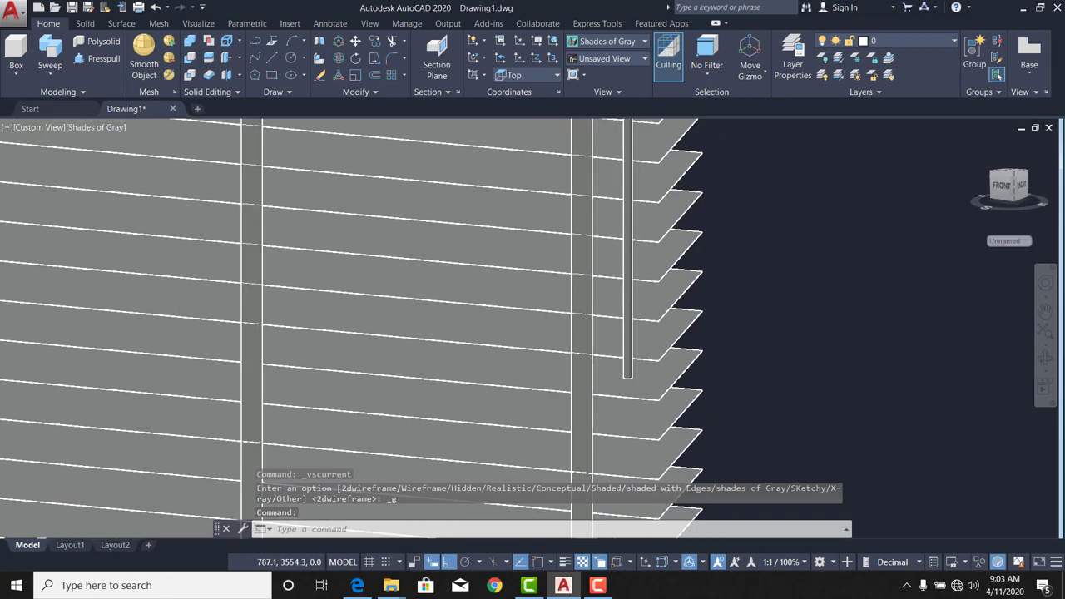
Restrict selection to faces and stretch the outer face of the channel's rear wall 50 mm outward.
middle_click_drag(611, 314, 464, 241, "shift")
scroll(463, 241, "up", 3)
scroll(552, 230, "up", 2)
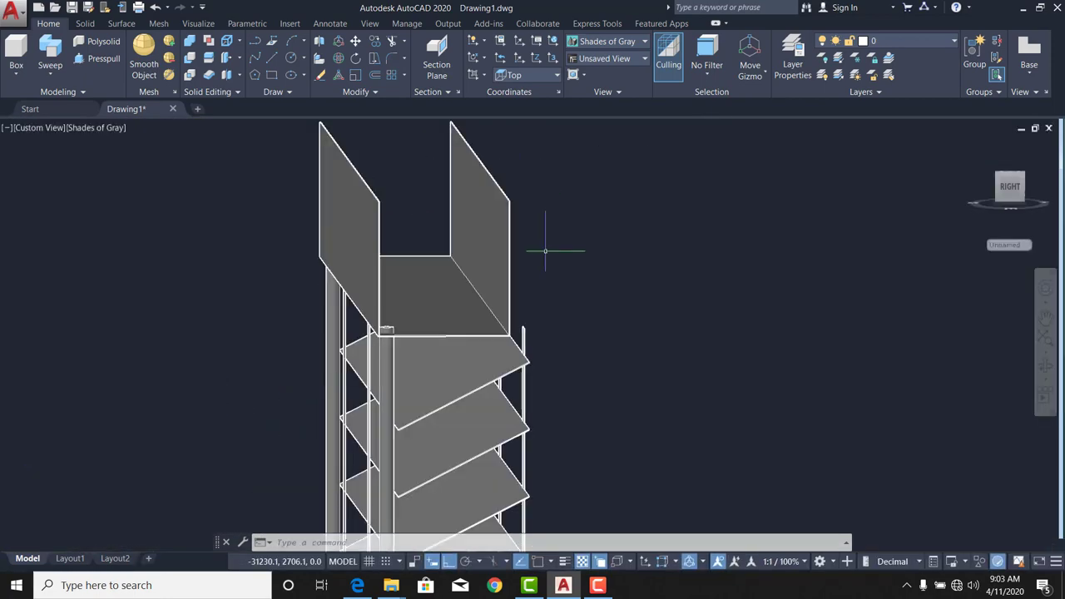
middle_click_drag(551, 231, 459, 225, "shift")
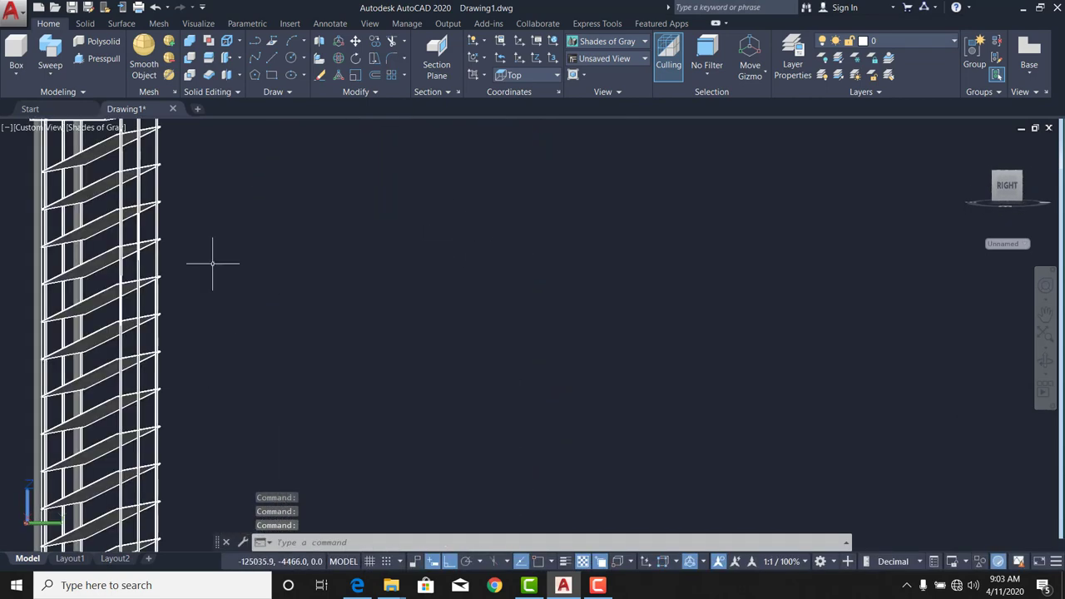
scroll(212, 263, "down", 3)
middle_click_drag(212, 263, 621, 301, "shift")
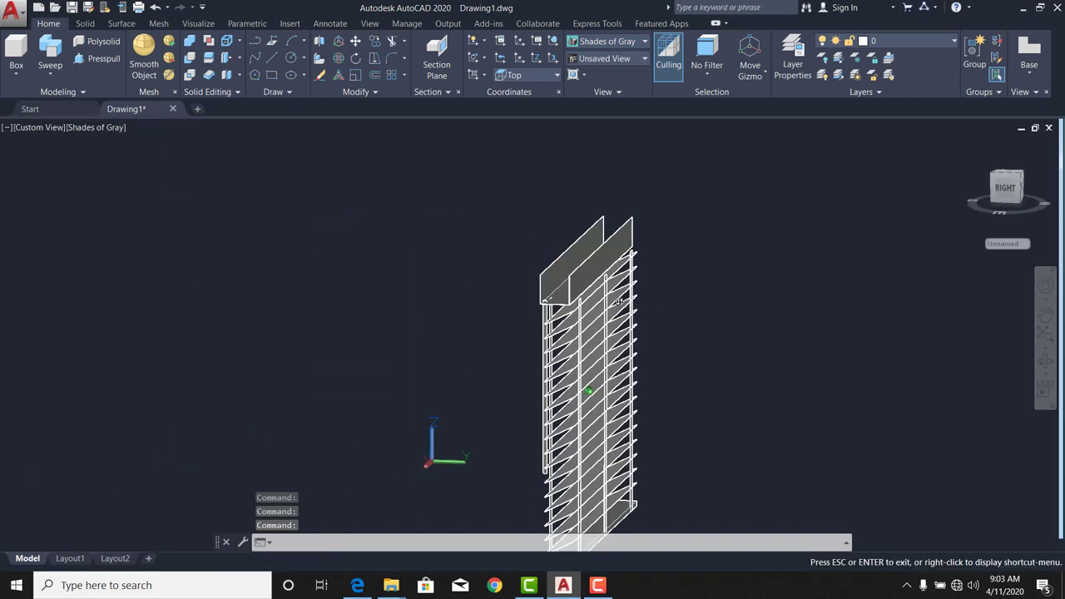
scroll(620, 302, "up", 6)
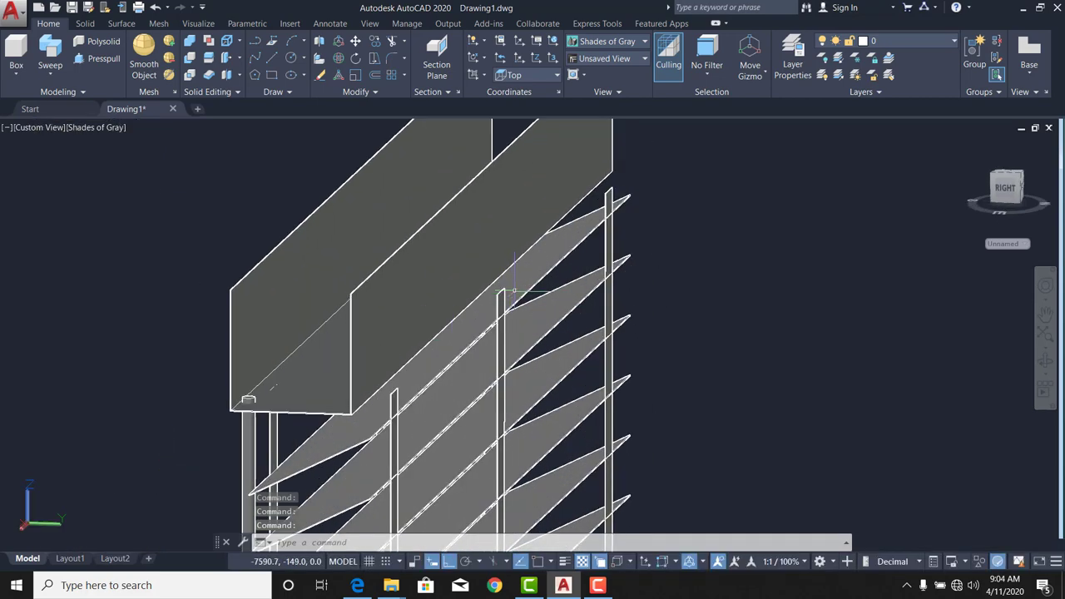
left_click(707, 75)
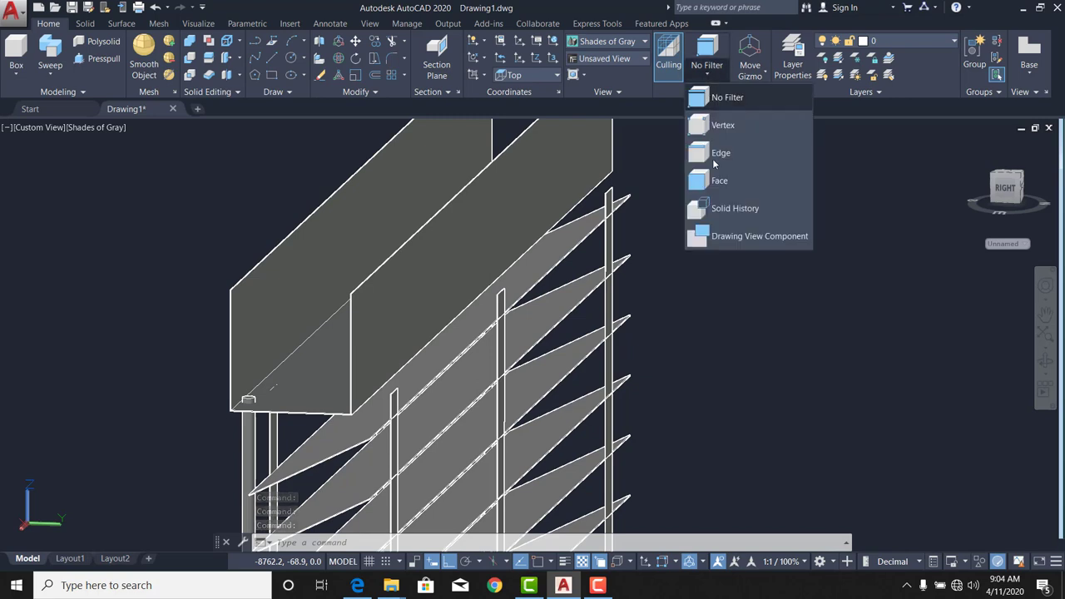
left_click(724, 181)
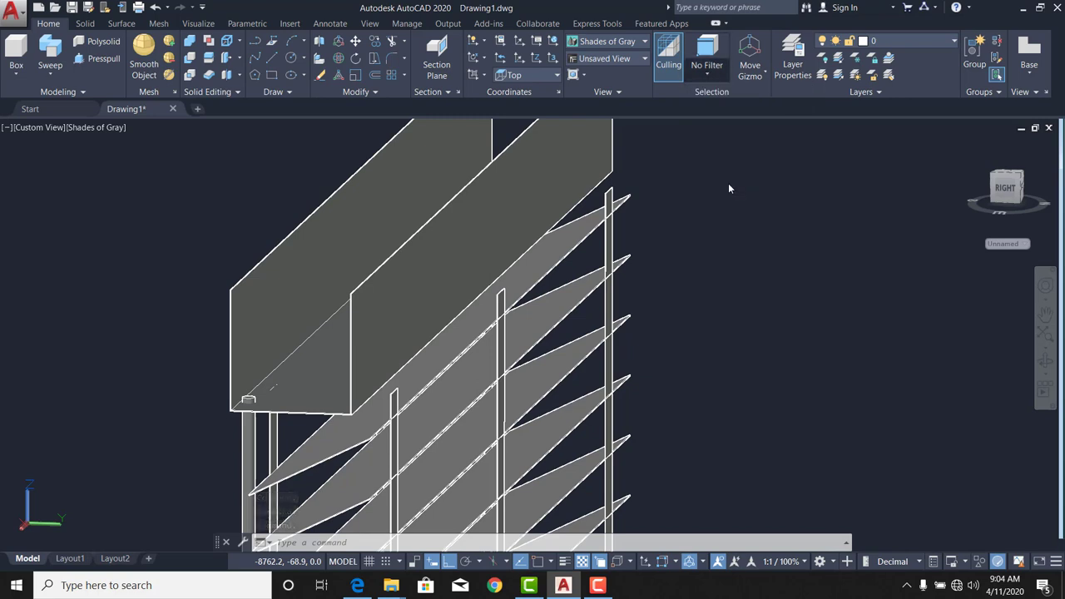
left_click(481, 235)
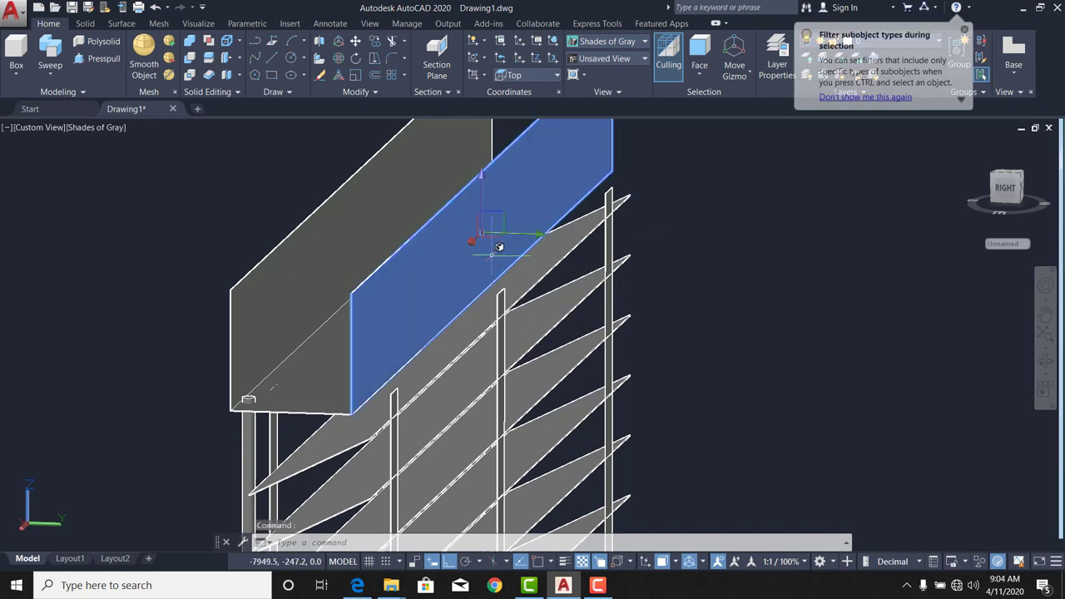
left_click(510, 236)
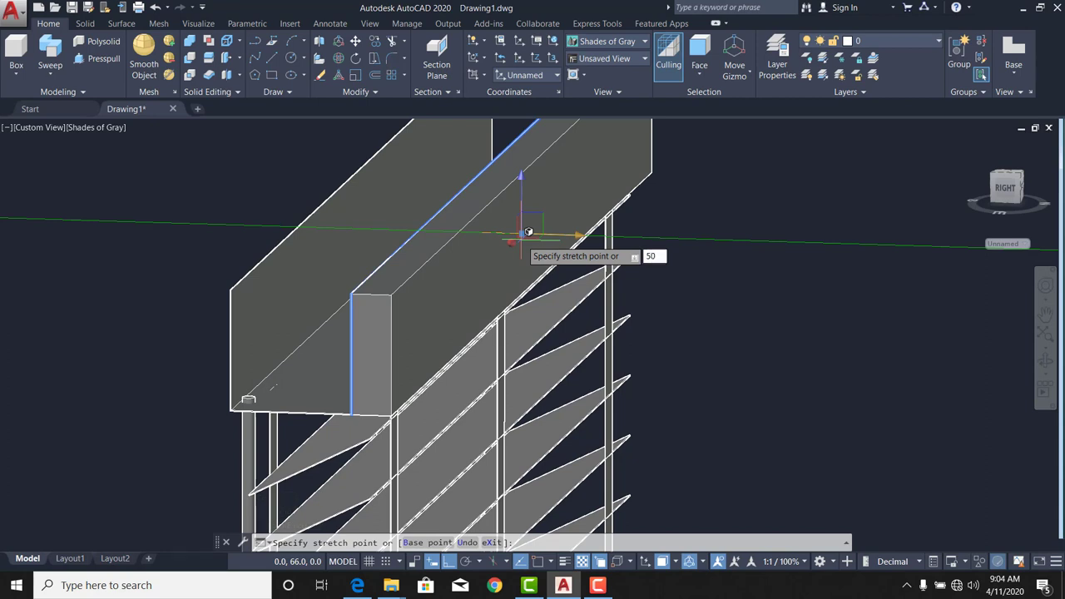
key("Return")
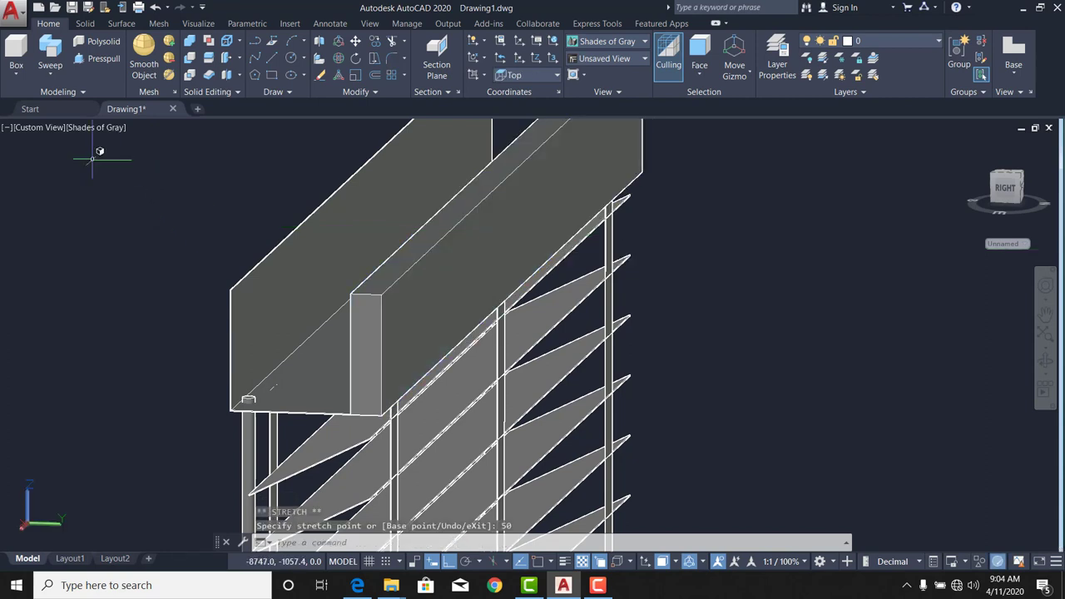
key("Escape")
key("Escape")
Examine the thickened rear wall against the strips and slats in the Right view and return to the SE Isometric view.
left_click(39, 127)
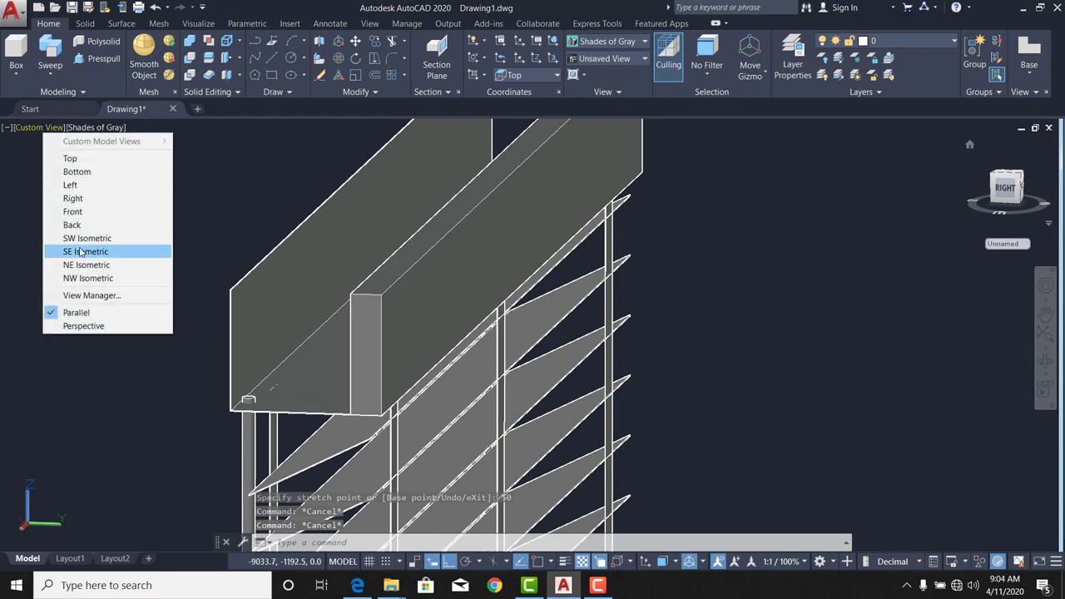
left_click(95, 199)
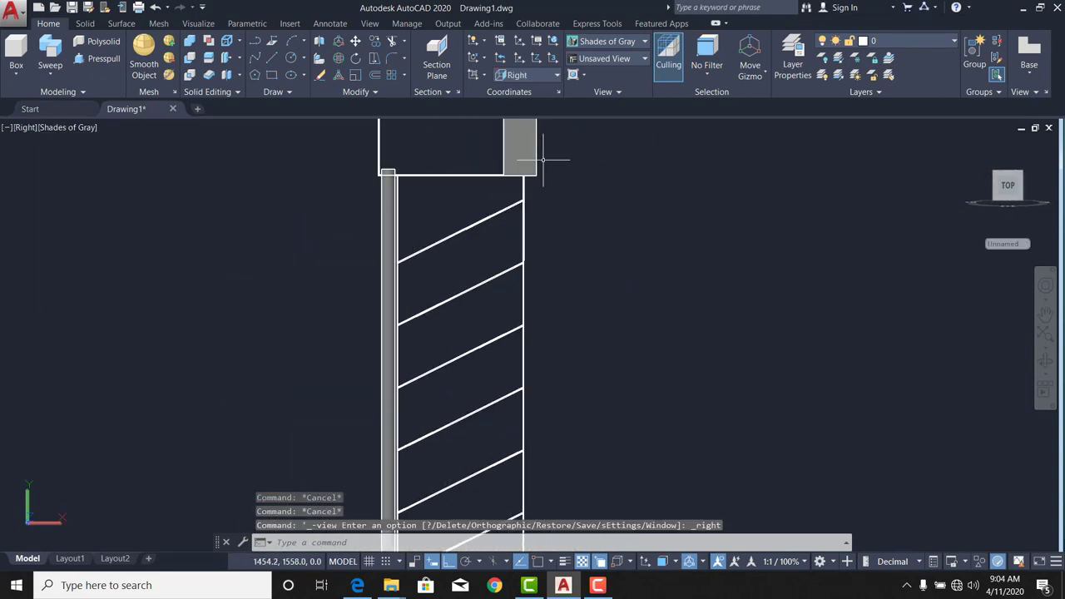
scroll(500, 233, "up", 2)
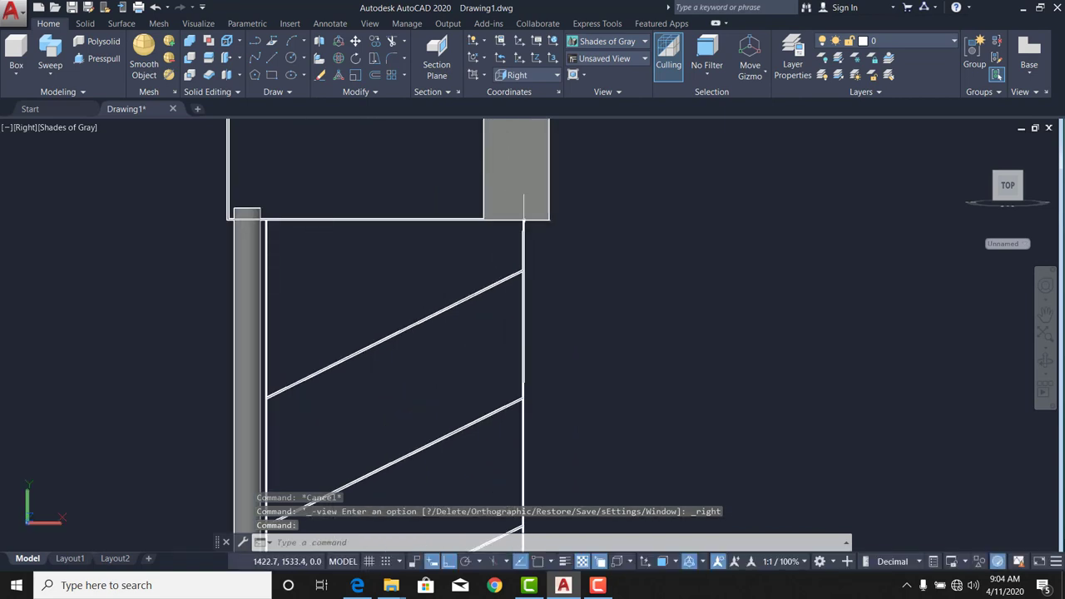
scroll(511, 189, "down", 3)
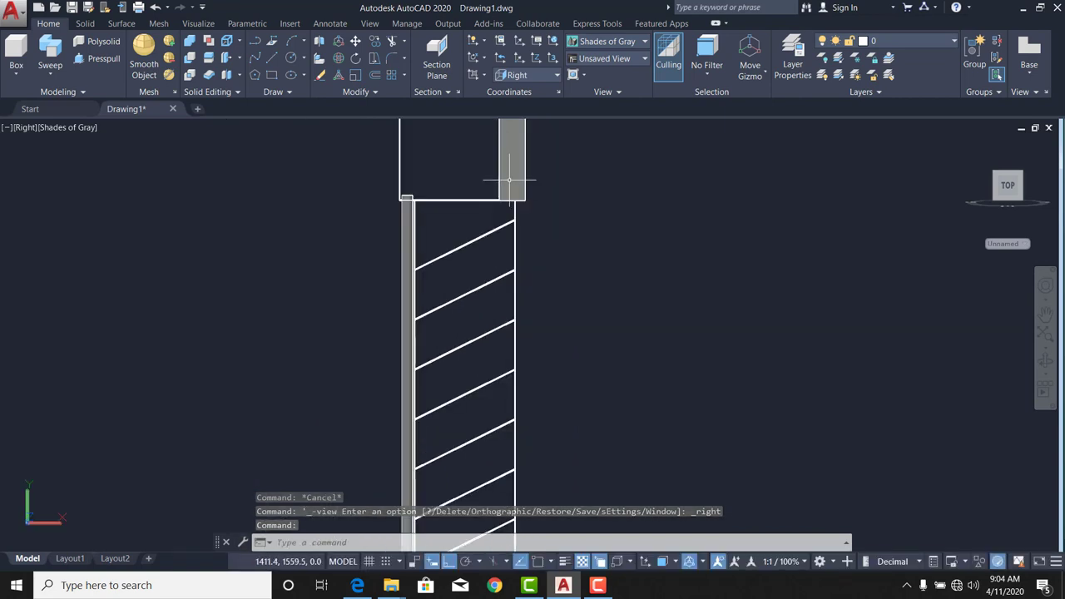
left_click(30, 127)
left_click(59, 247)
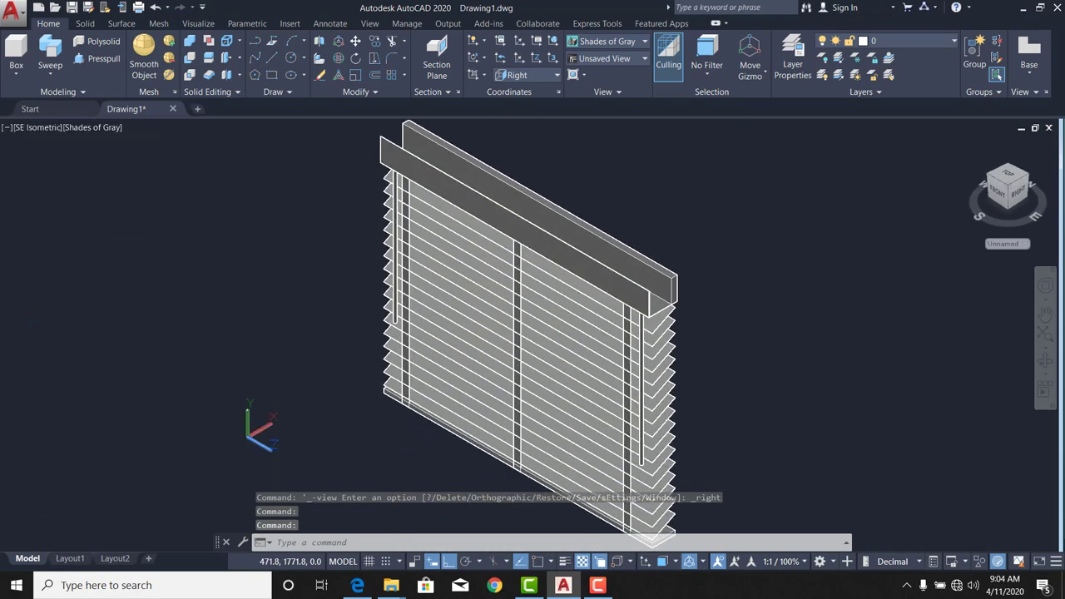
Restrict selection to faces and stretch the inner face of the channel's rear wall 50 mm outward, toward its outer face.
scroll(575, 176, "up", 5)
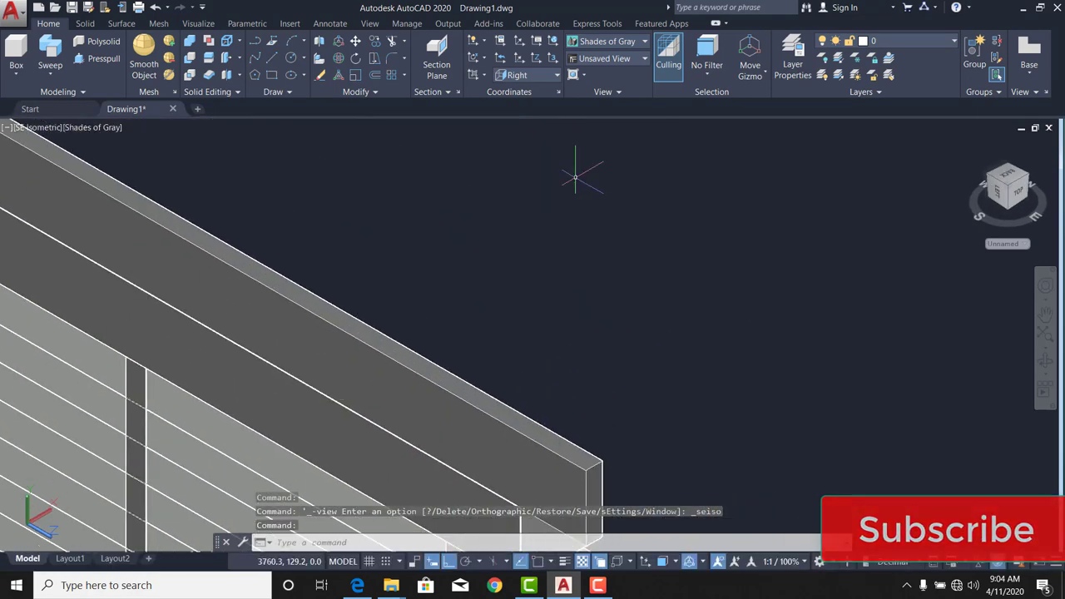
left_click(707, 66)
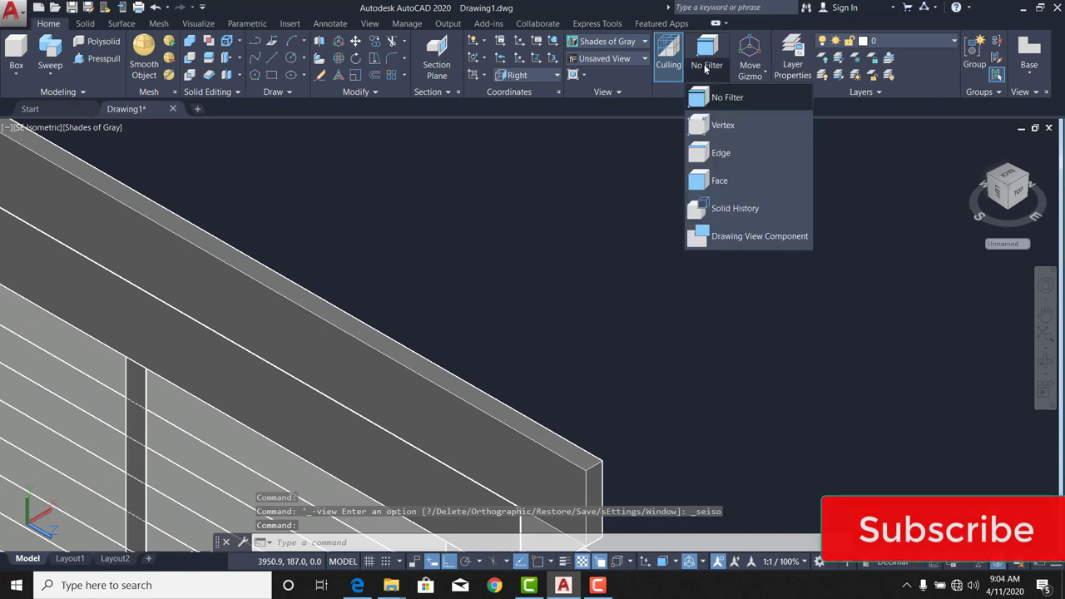
left_click(735, 181)
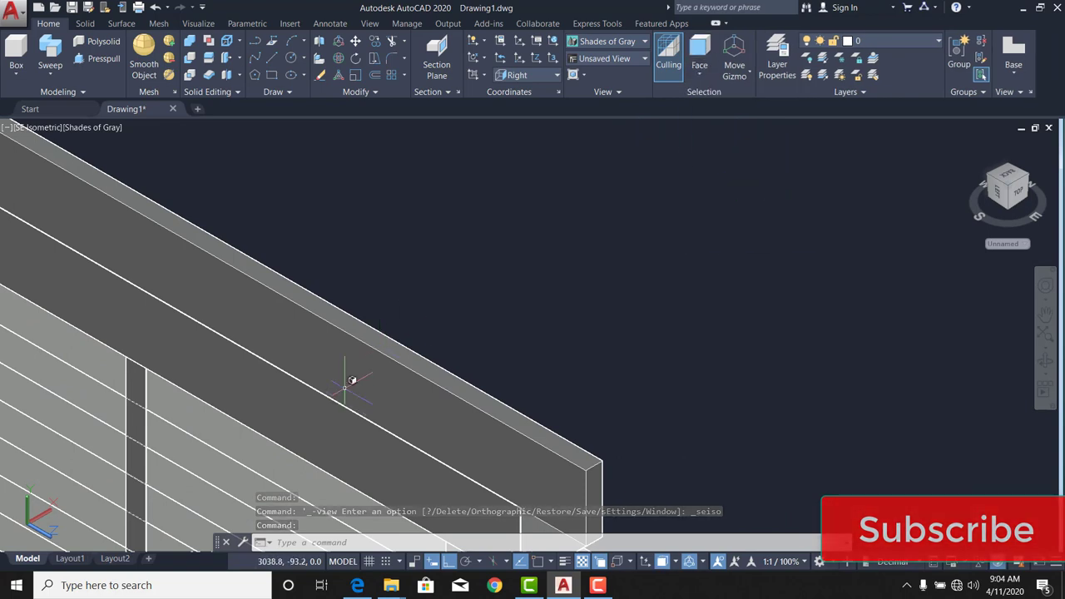
left_click(367, 358)
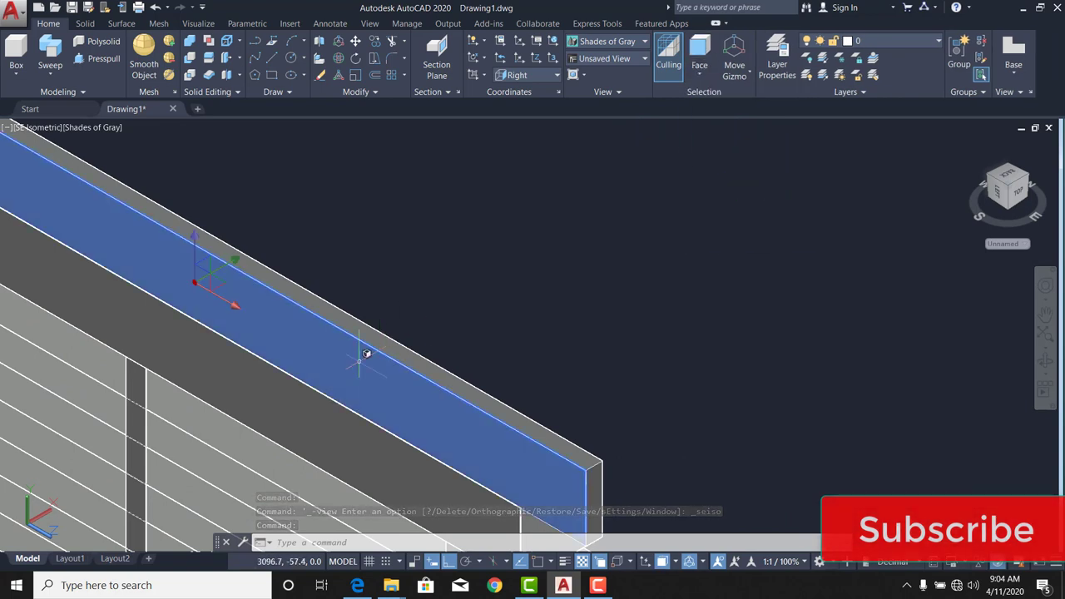
left_click(235, 252)
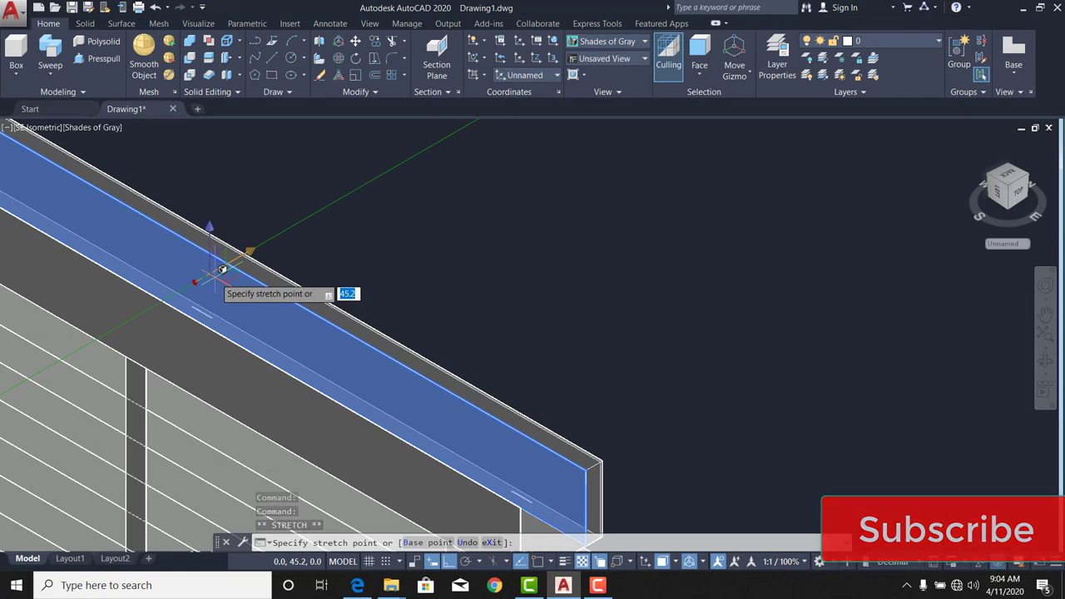
type("5")
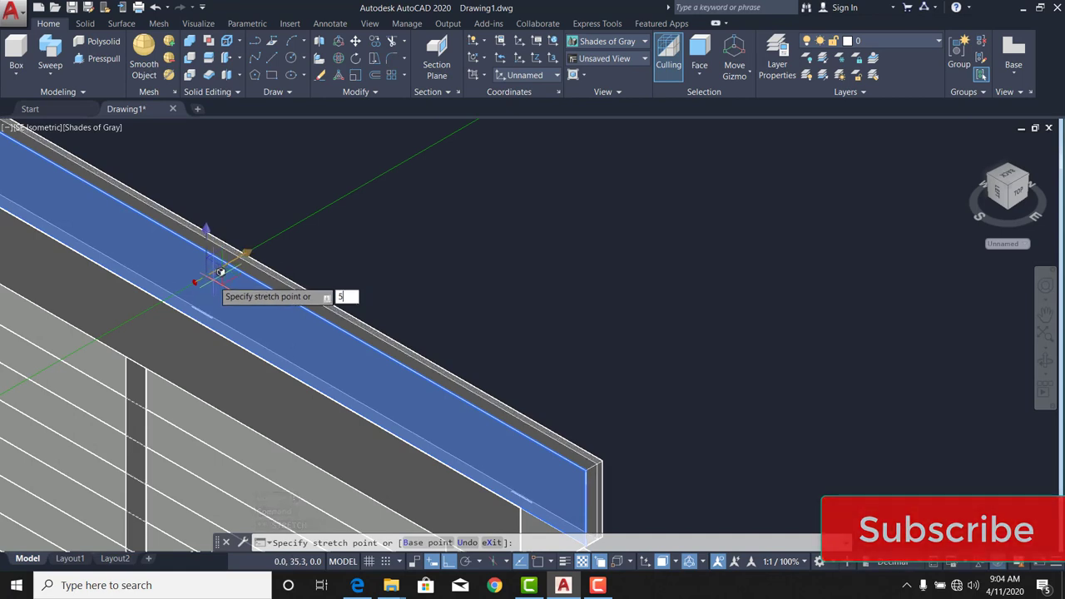
type("0")
key("Return")
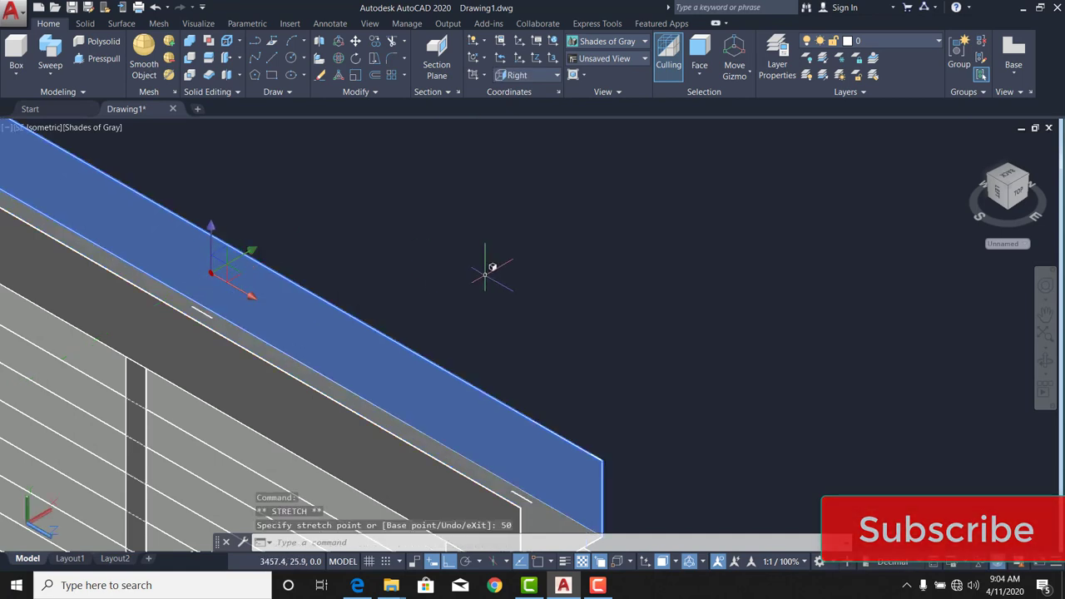
key("Escape")
Orbit the model, restore the home view, and examine the widened channel together with the slats, strips and rods.
middle_click_drag(424, 297, 285, 229, "shift")
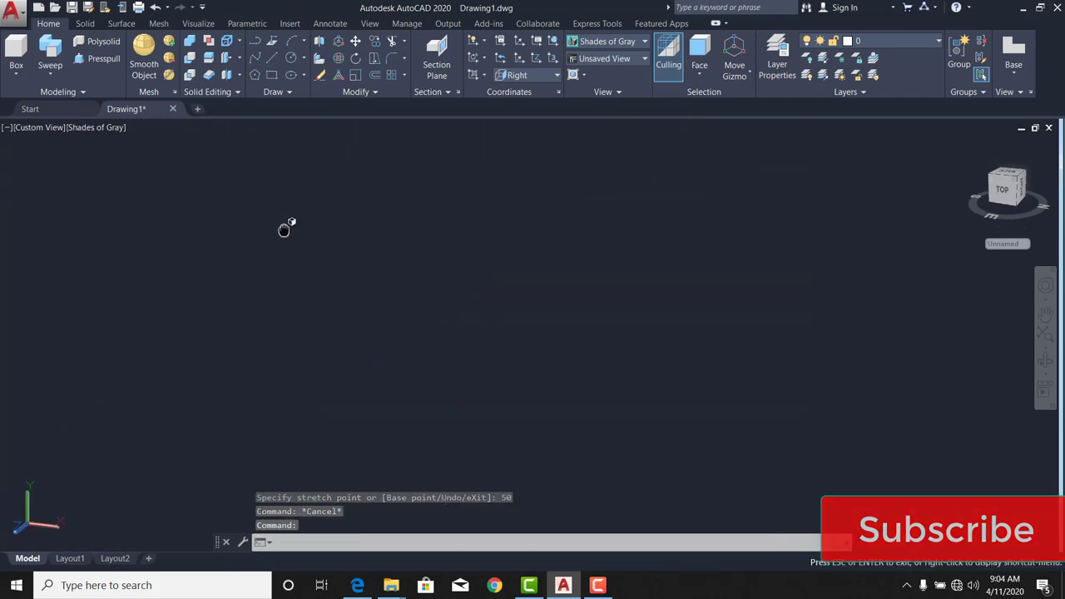
key("Escape")
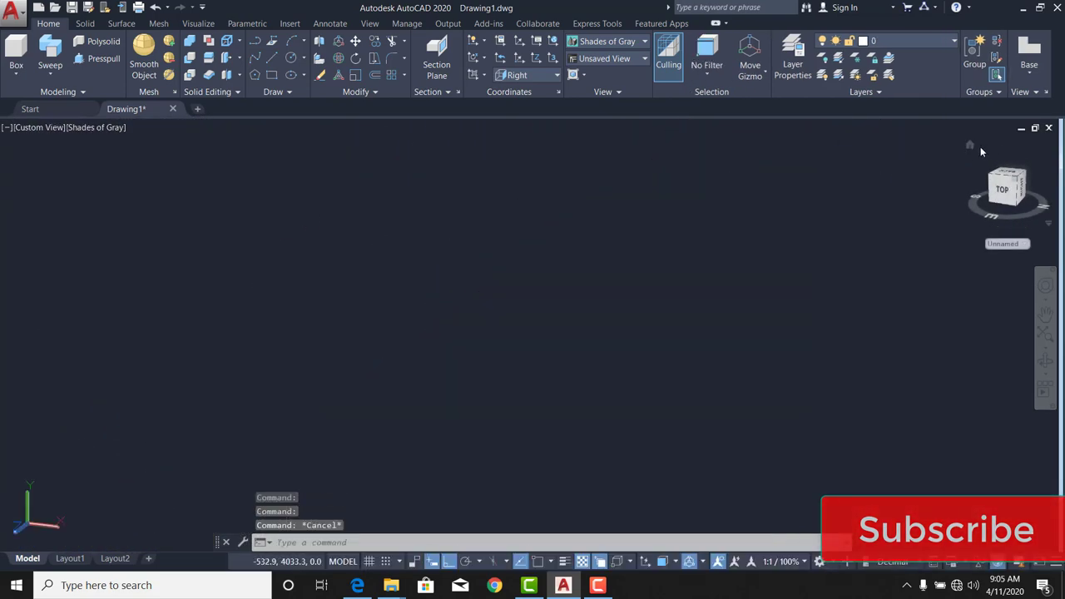
left_click(970, 147)
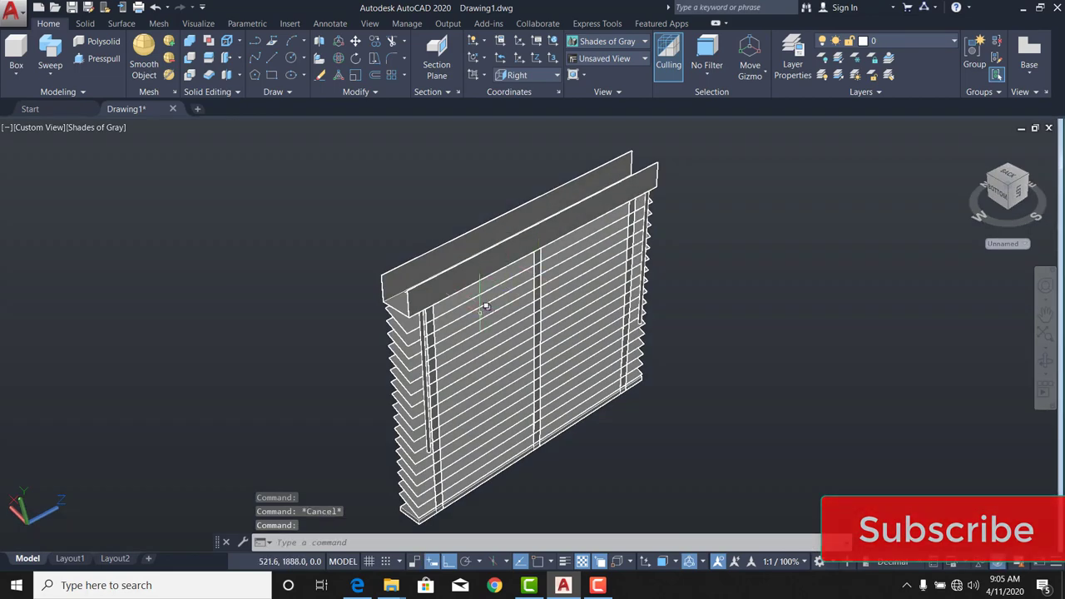
scroll(486, 306, "up", 3)
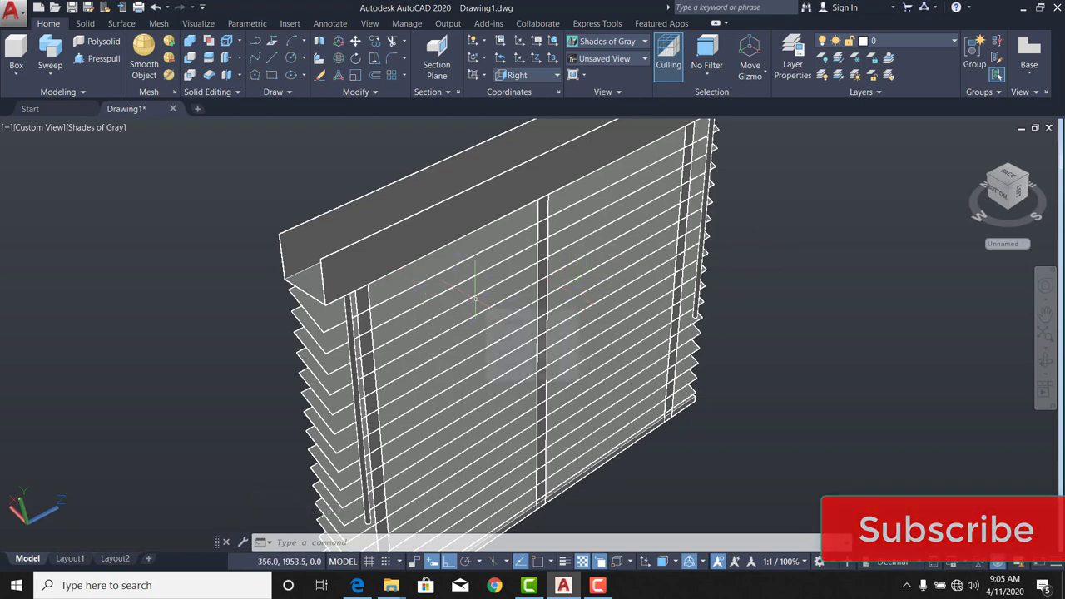
mouse_move(480, 293)
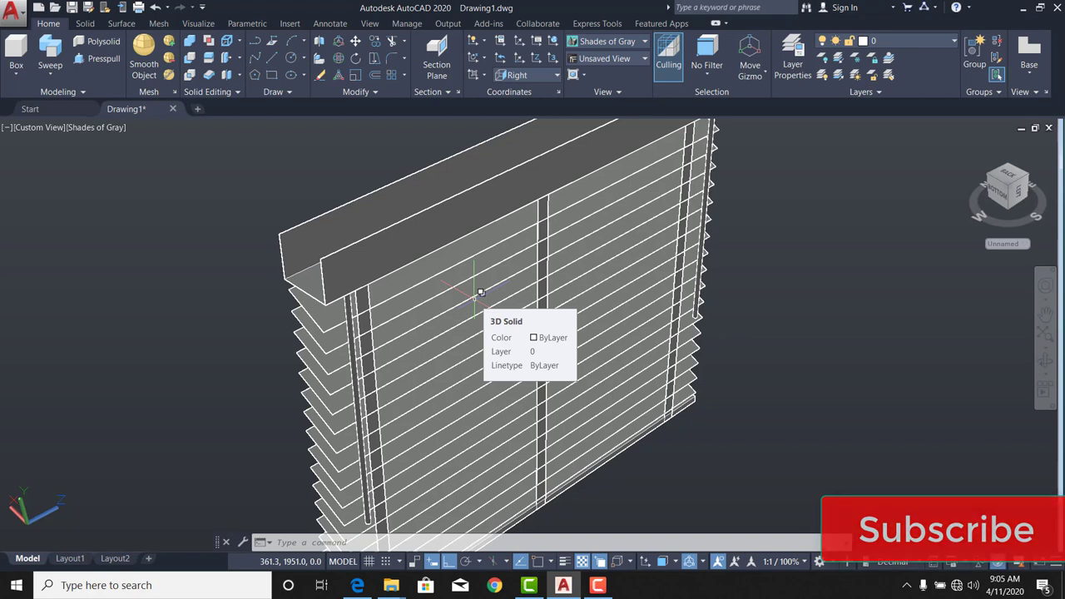
scroll(537, 275, "down", 3)
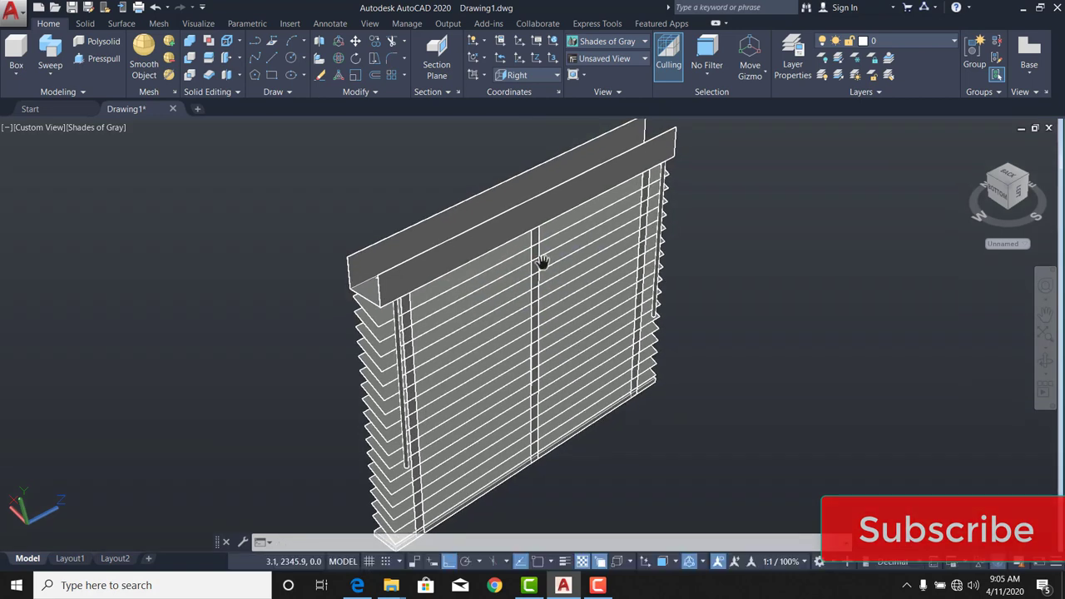